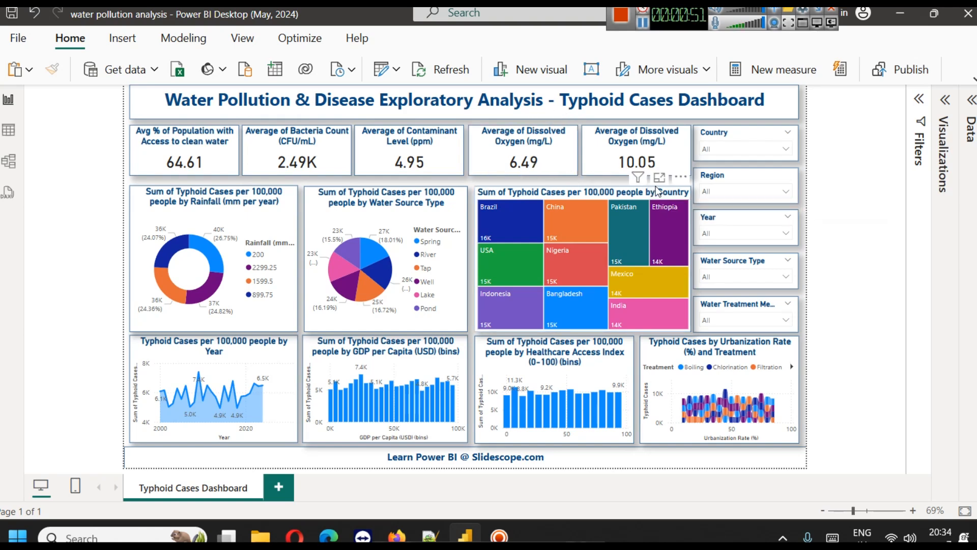
Retitle the fifth card, the second one labelled Average of Dissolved Oxygen, as "Average of Lead Concentration (µg/L)"
left_click(652, 158)
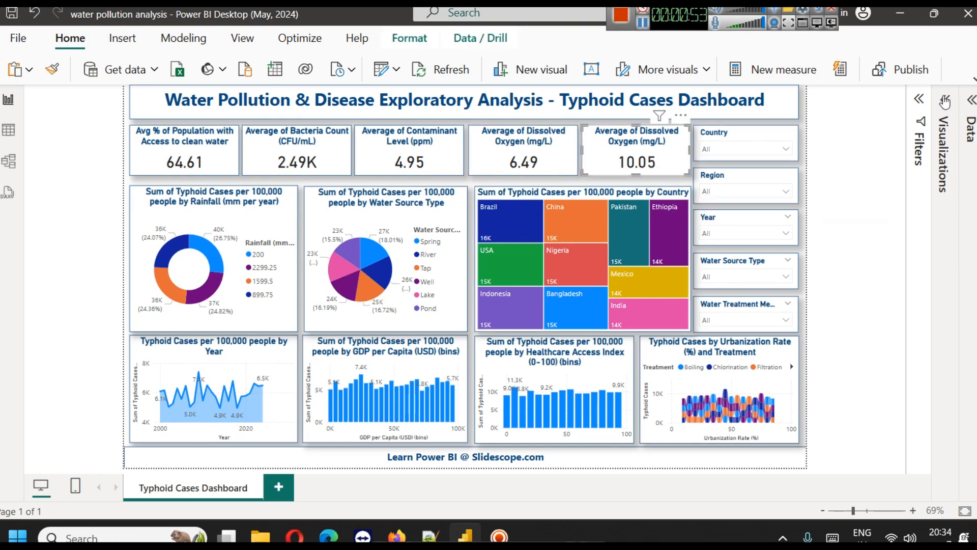
left_click(945, 102)
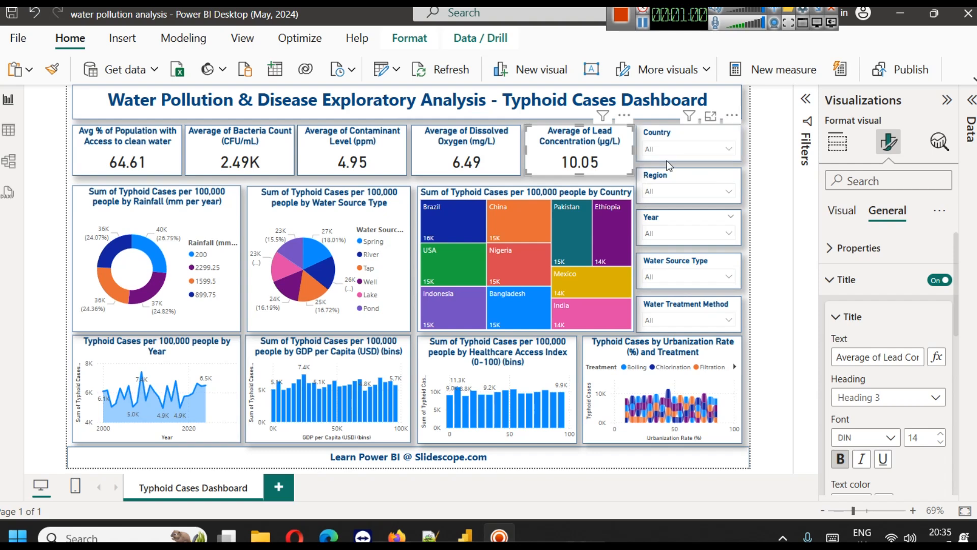
Look through the options of the Country and Region slicers without filtering the dashboard
left_click(672, 149)
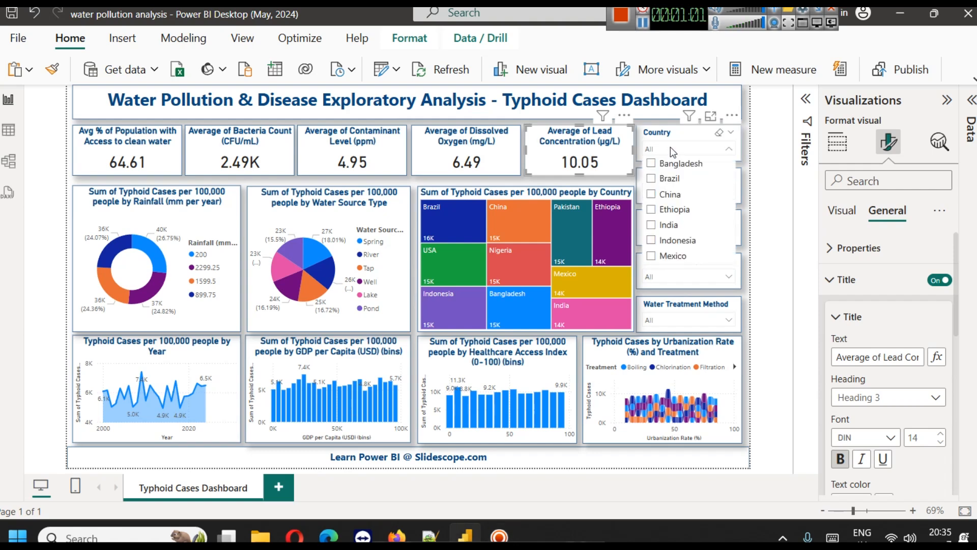
left_click(744, 146)
left_click(704, 182)
left_click(704, 188)
left_click(704, 188)
Filter the dashboard by individual years with the Year slicer, trying 2000 and 2001 and ending on 2002
left_click(726, 233)
left_click(666, 247)
left_click(669, 264)
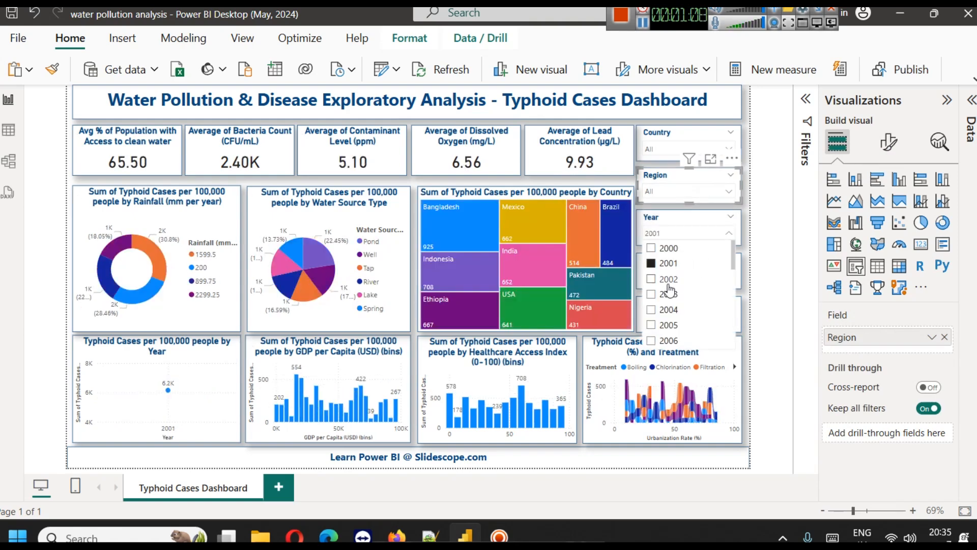
left_click(669, 279)
left_click(747, 236)
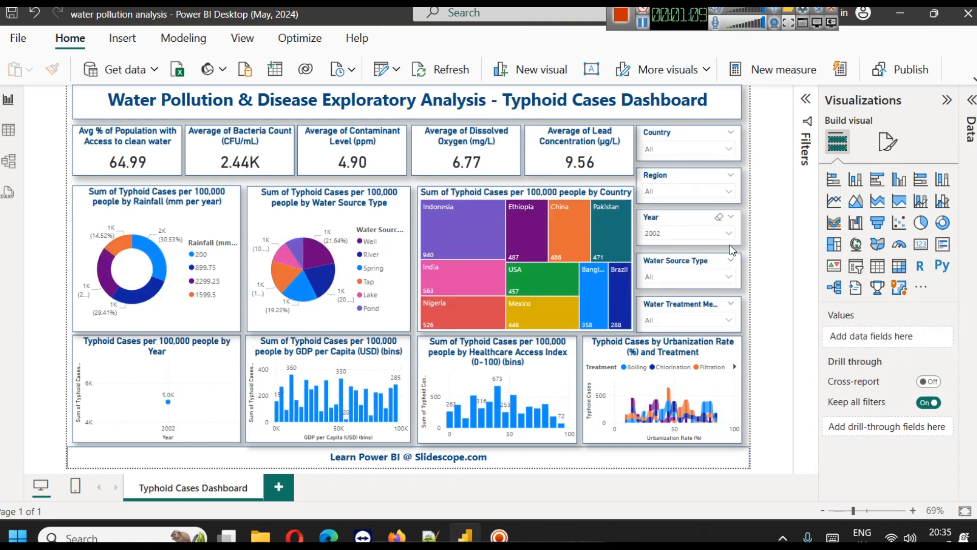
Filter the dashboard by the water source types Lake, Pond, River and Spring together and inspect the charts
left_click(681, 275)
left_click(666, 168)
left_click(664, 186)
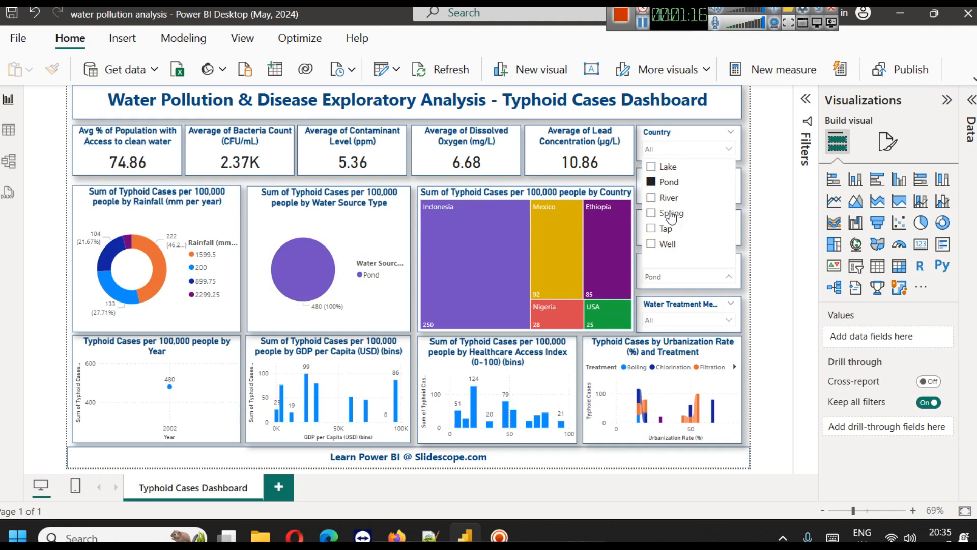
left_click(671, 214, "ctrl")
left_click(668, 198, "ctrl")
left_click(664, 168, "ctrl")
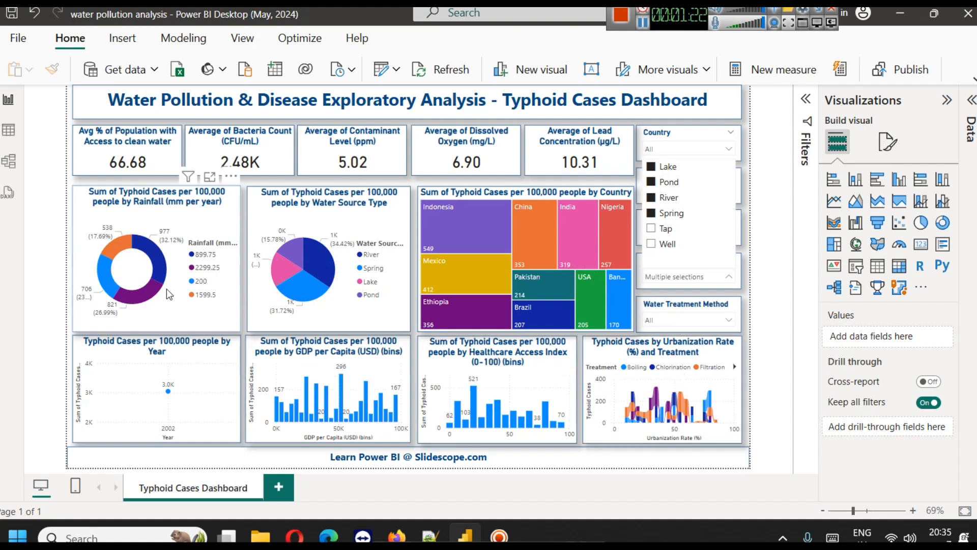
mouse_move(152, 246)
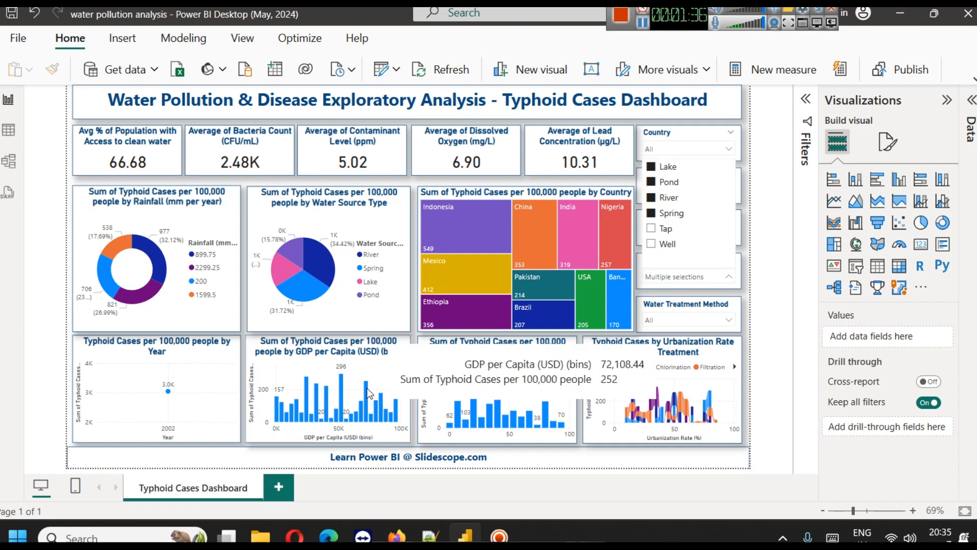
Show the dataset's full field list without a search term, and clear the Year and Water Source Type slicer selections
left_click(971, 101)
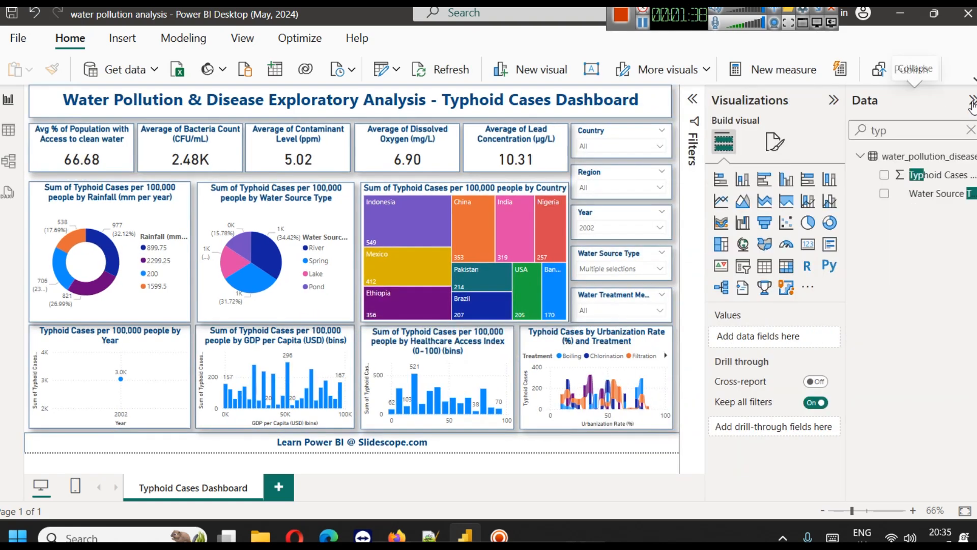
left_click(971, 130)
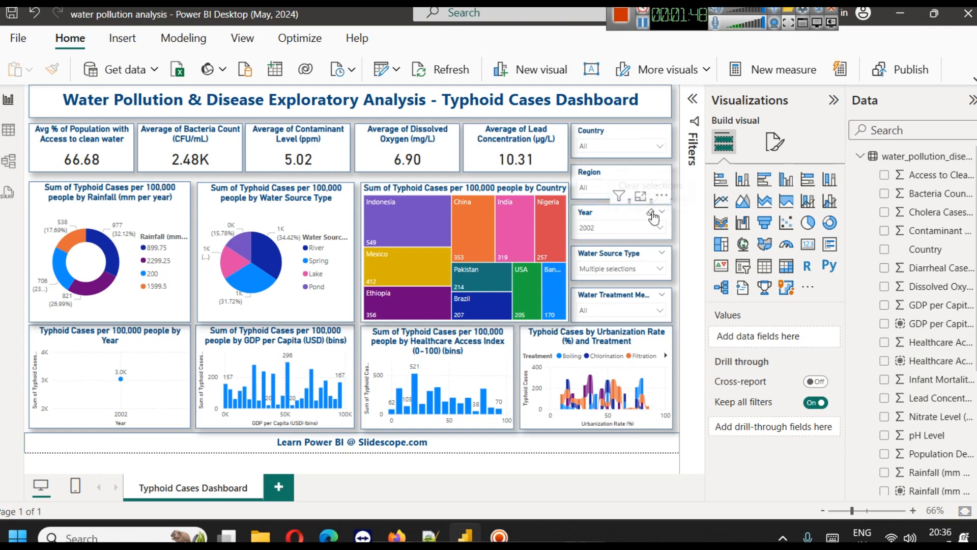
left_click(652, 213)
left_click(652, 254)
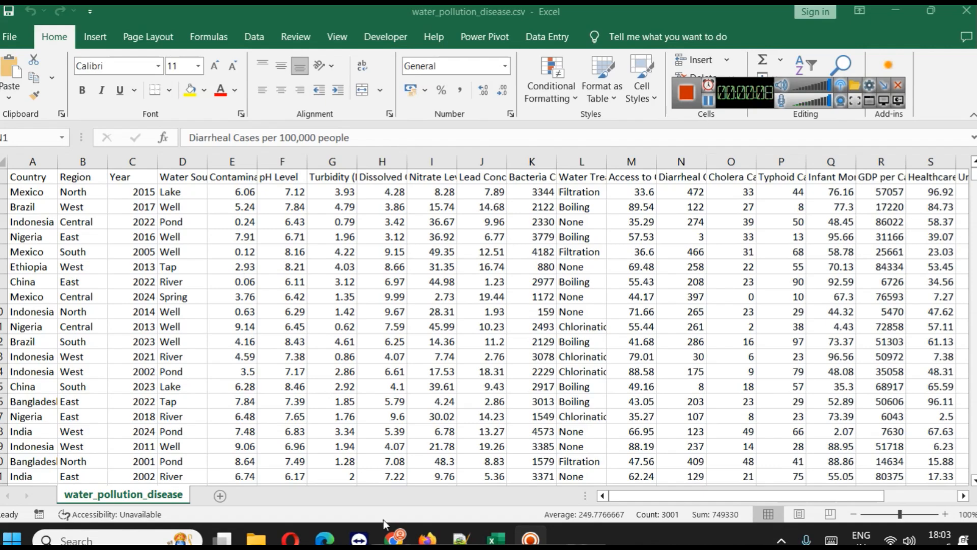
Switch to the Kaggle Water Pollution & Disease page in Chrome and review the dataset's description and suggested uses
left_click(392, 448)
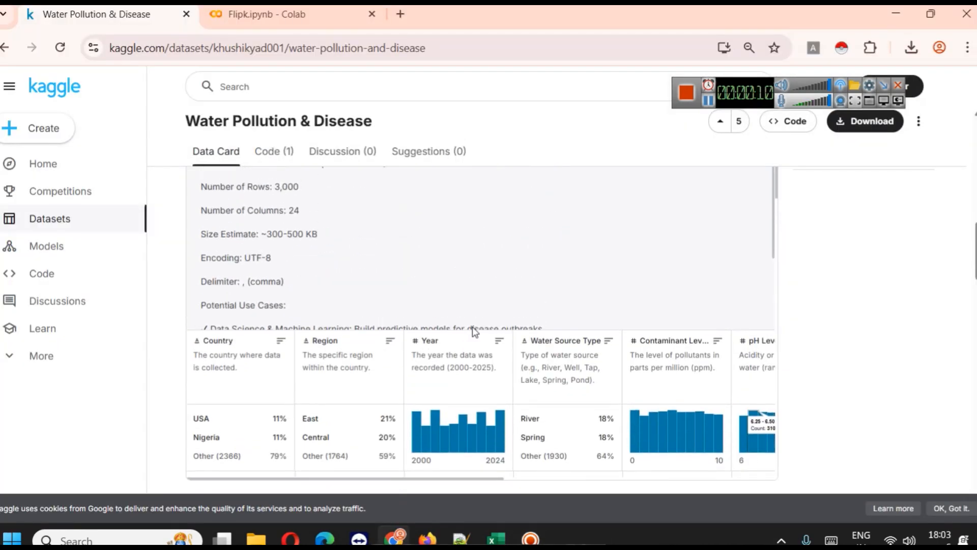
scroll(920, 322, "up", 10)
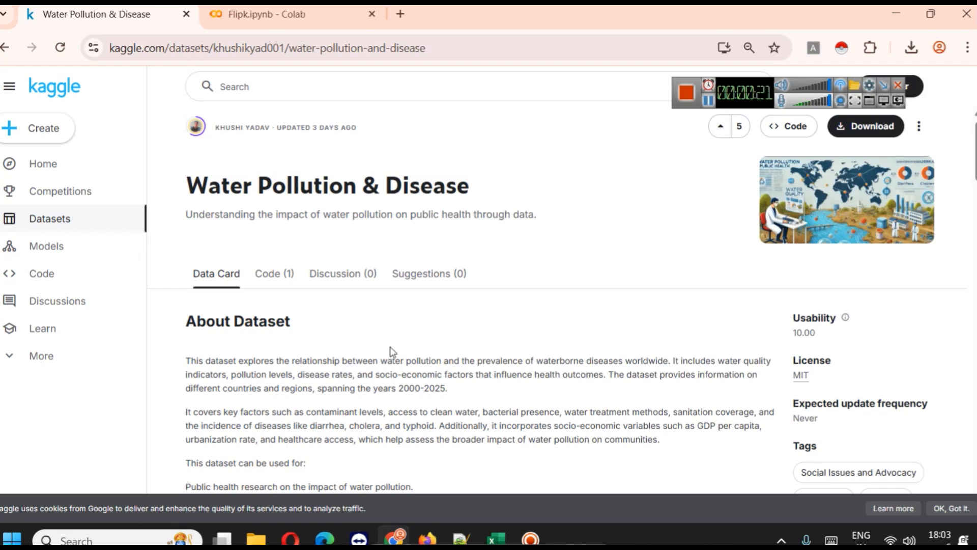
scroll(390, 346, "down", 4)
scroll(390, 338, "up", 1)
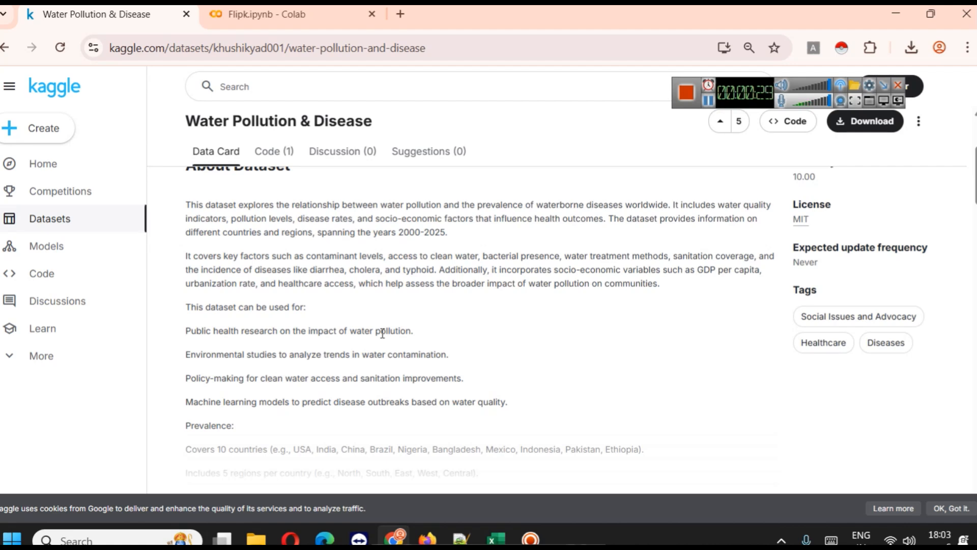
scroll(447, 299, "down", 2)
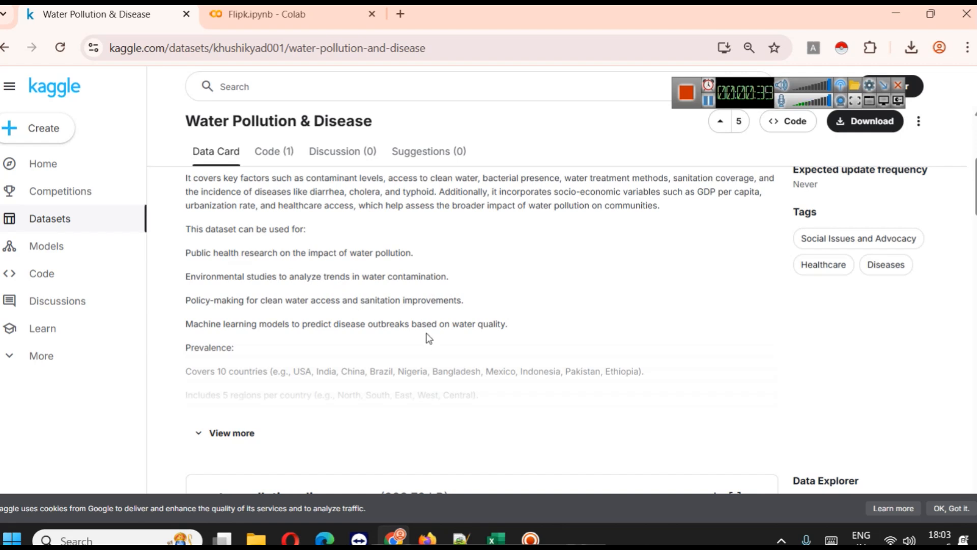
scroll(428, 333, "down", 1)
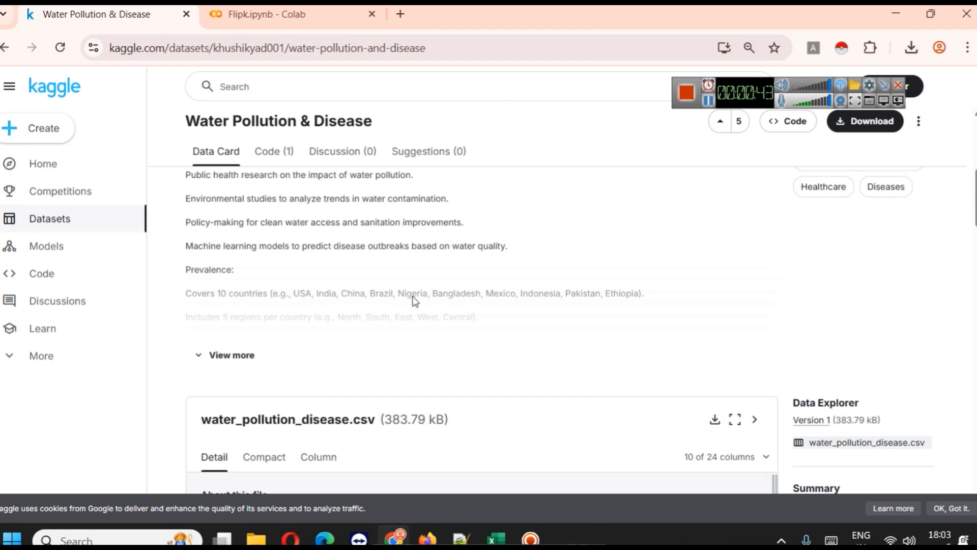
Expand the full dataset description and review its details on countries, regions, years and records
left_click(233, 356)
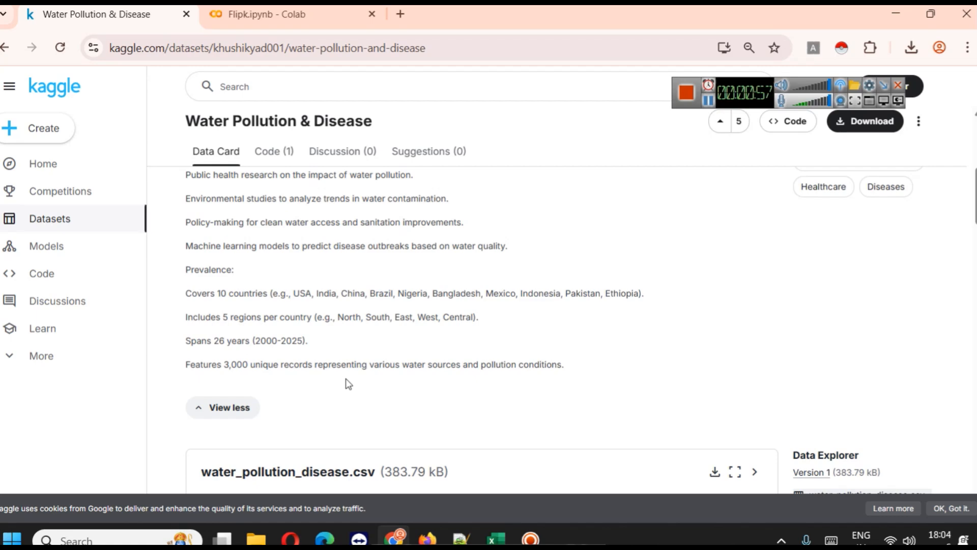
scroll(625, 377, "up", 4)
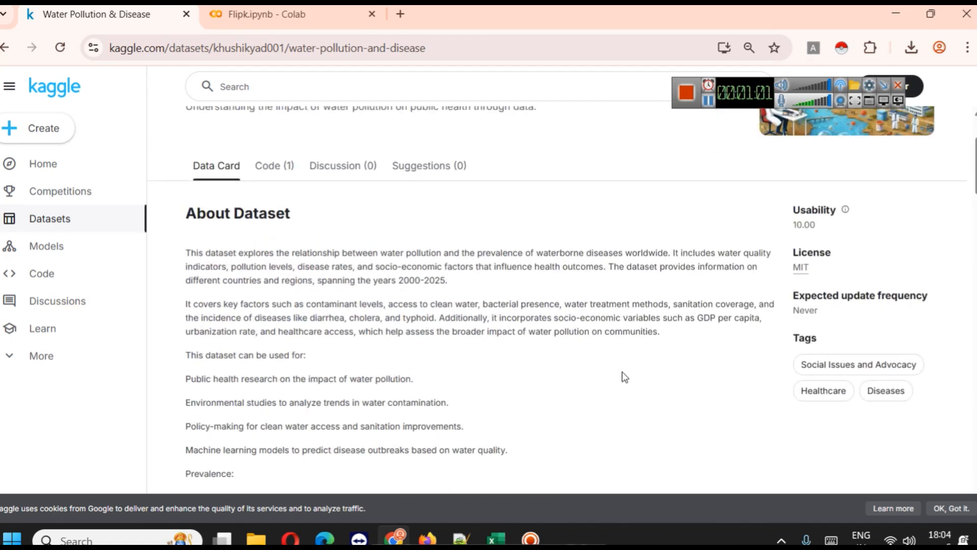
scroll(623, 371, "down", 3)
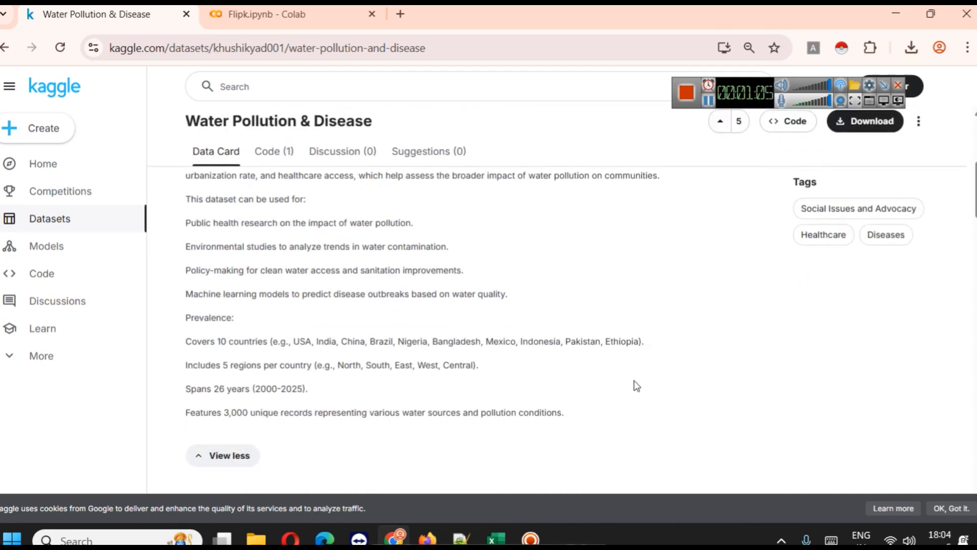
Switch to water_pollution_disease.csv in Excel and examine the Water Source Type and Water Treatment Method columns
mouse_move(496, 539)
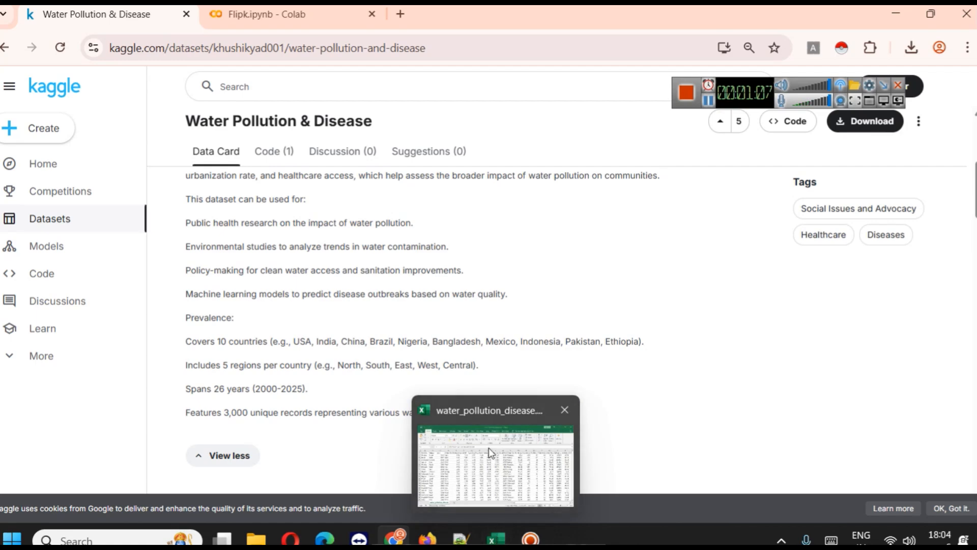
mouse_move(488, 448)
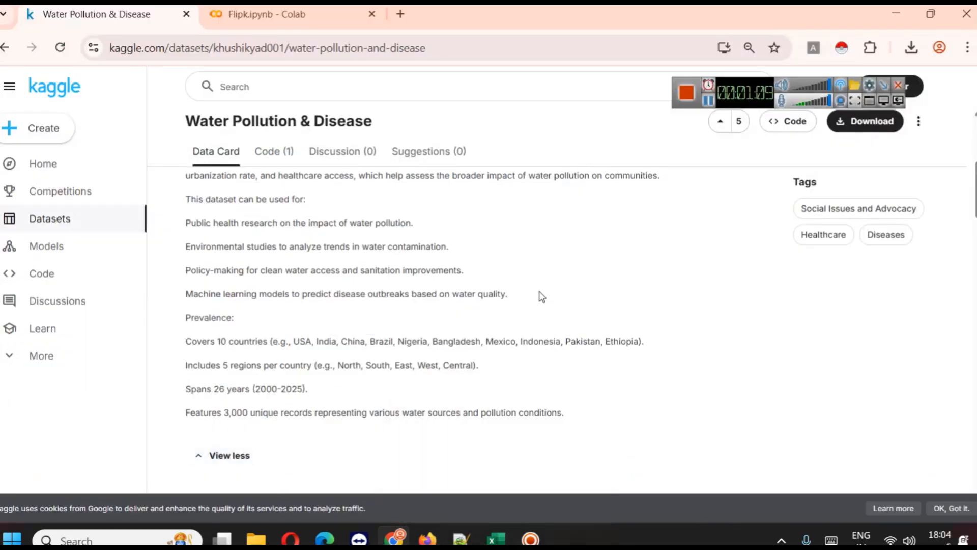
left_click(506, 474)
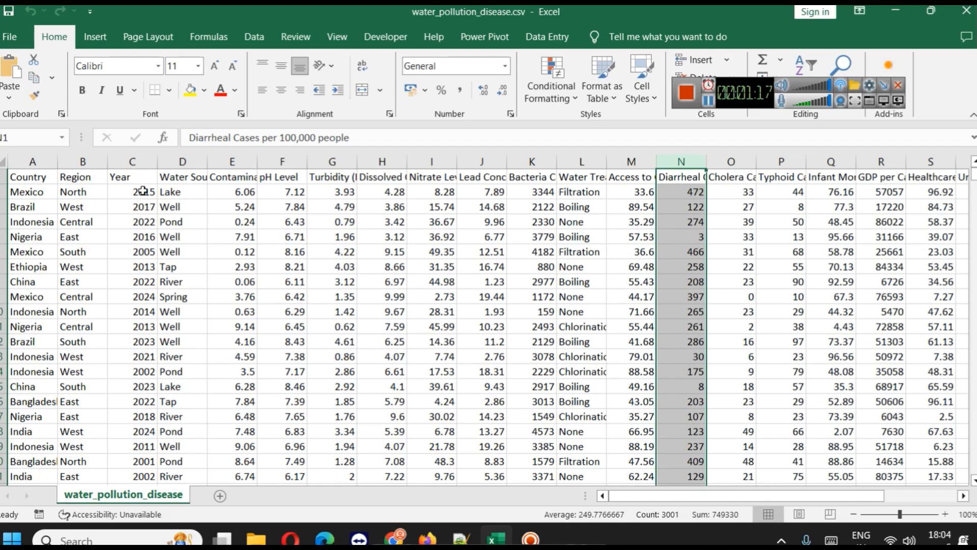
left_click(185, 161)
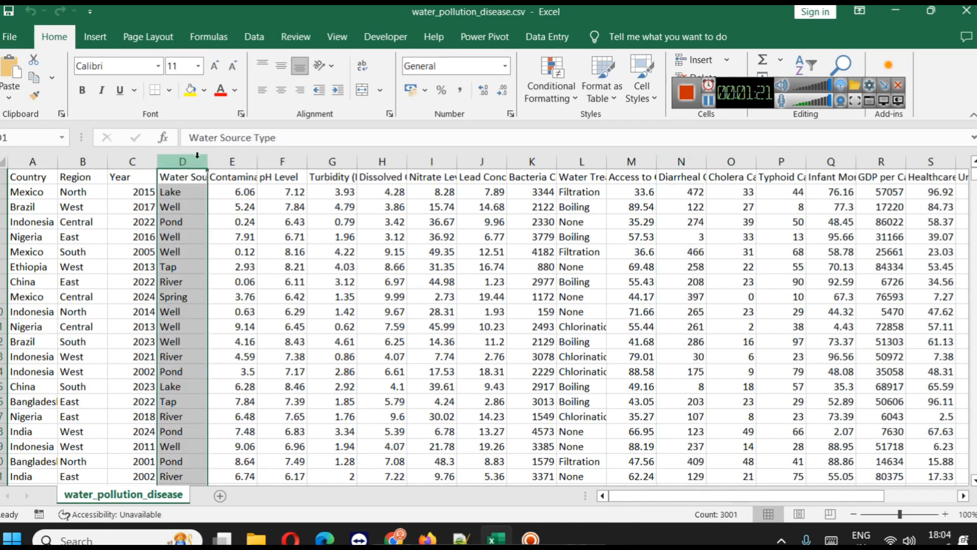
left_click(584, 158)
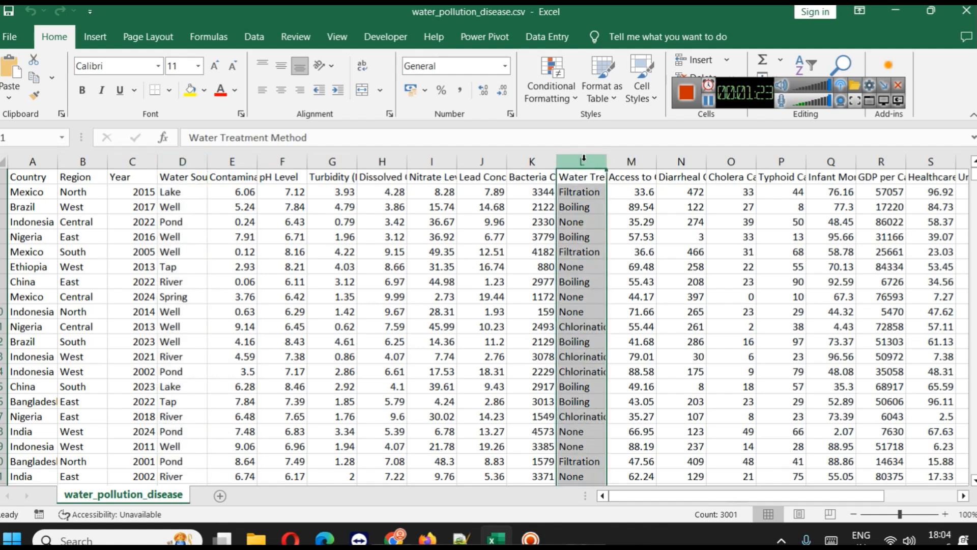
left_click_drag(805, 492, 784, 492)
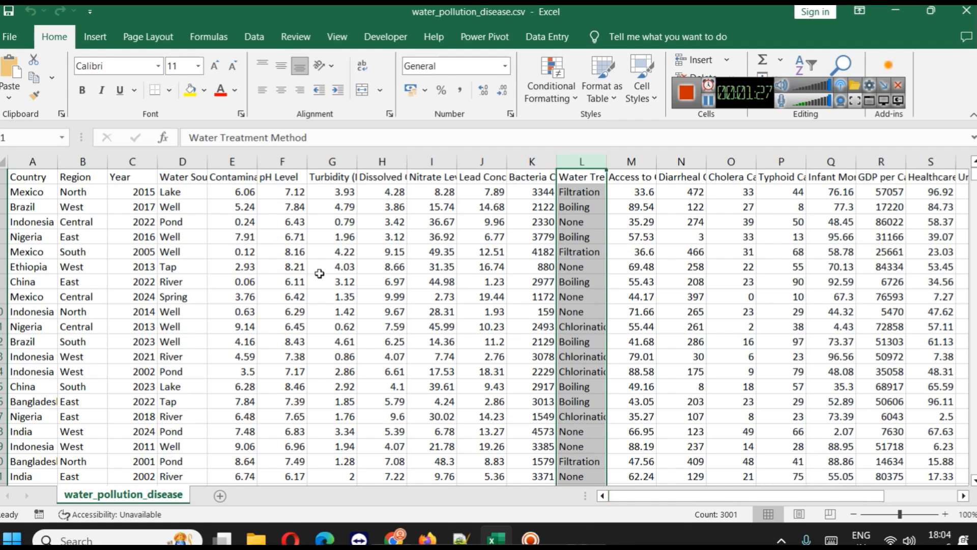
Examine the Contaminant Level, pH Level, Turbidity, Dissolved Oxygen and Nitrate Level columns one after another
left_click(248, 155)
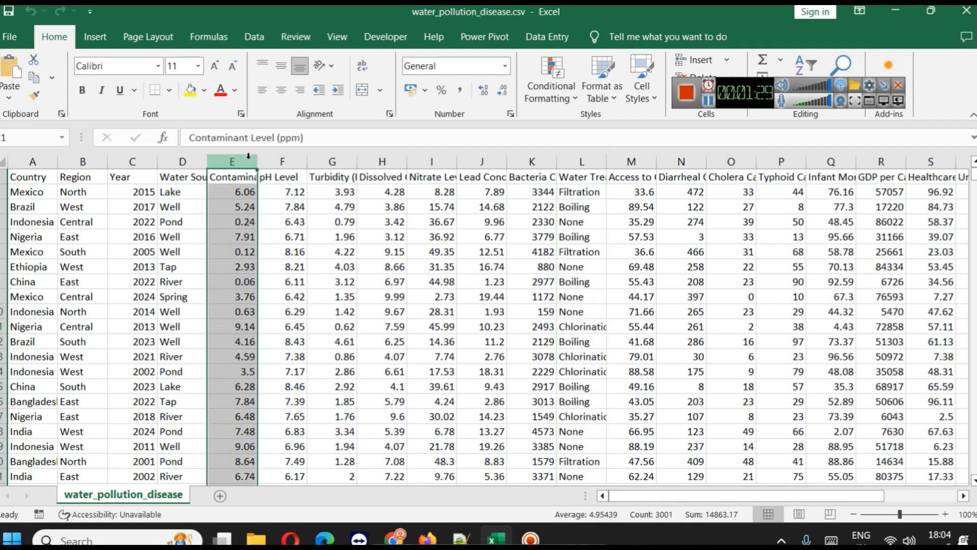
left_click(279, 161)
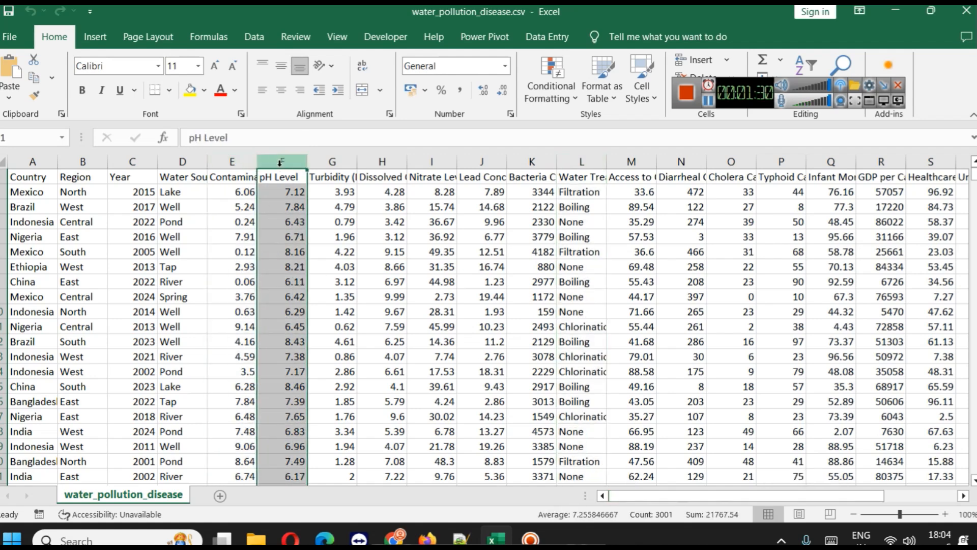
left_click(319, 162)
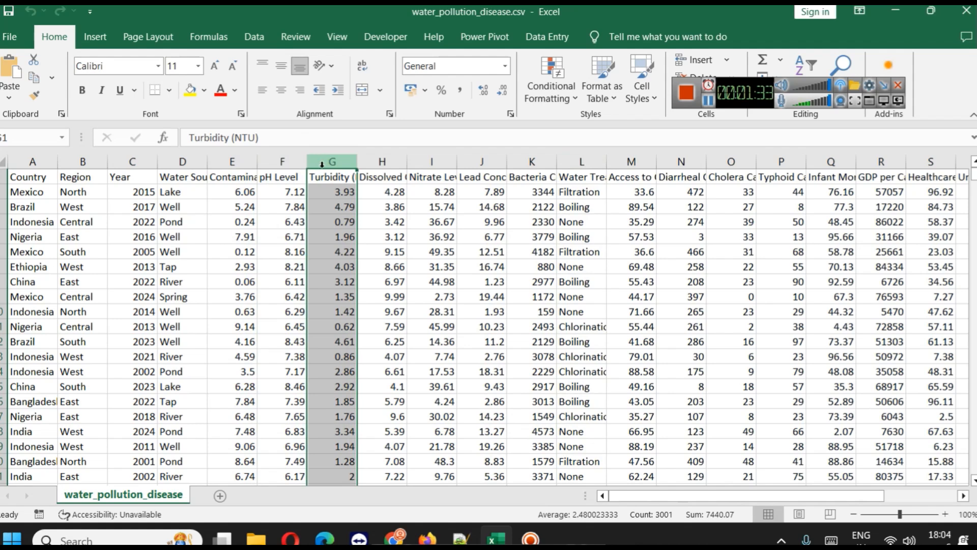
left_click(374, 161)
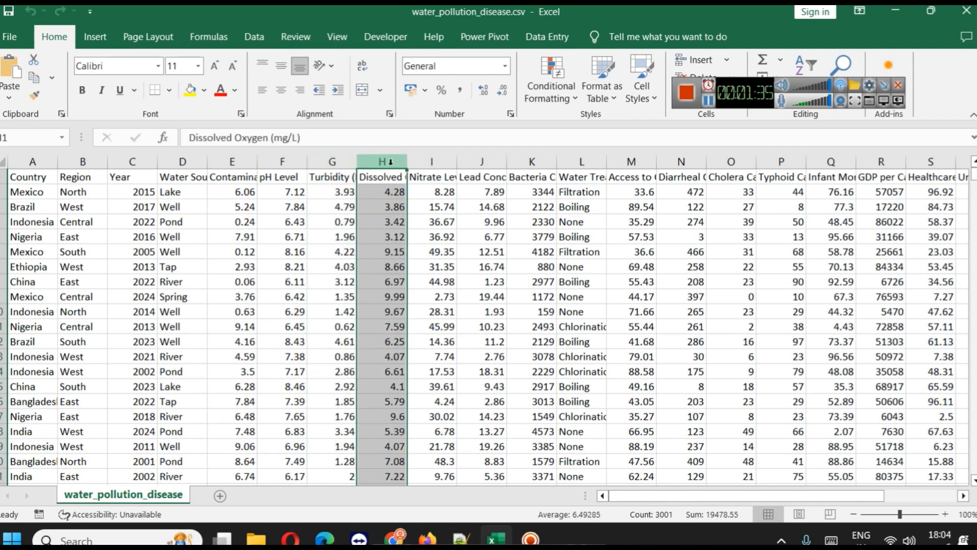
left_click(429, 162)
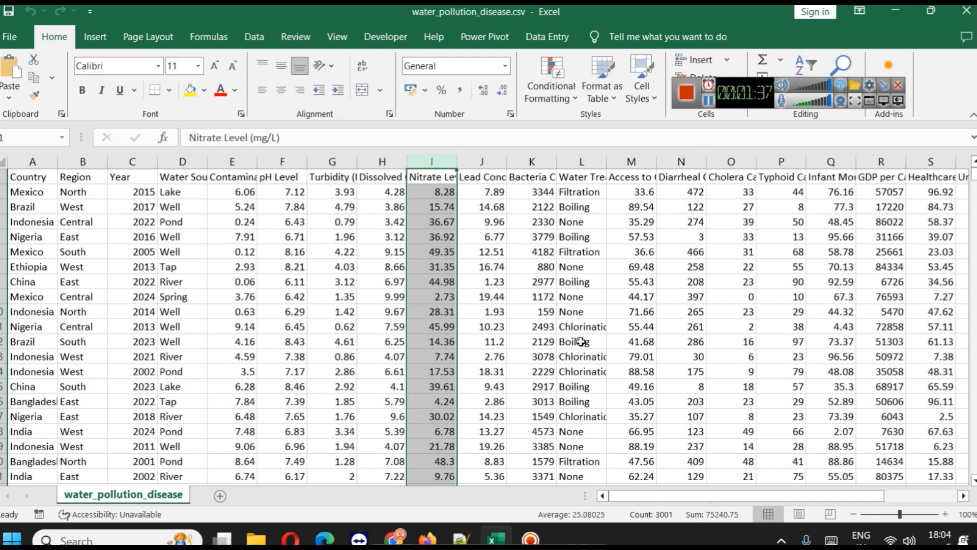
Switch back to the Kaggle dataset page in Chrome and review the file details of water_pollution_disease.csv
mouse_move(394, 537)
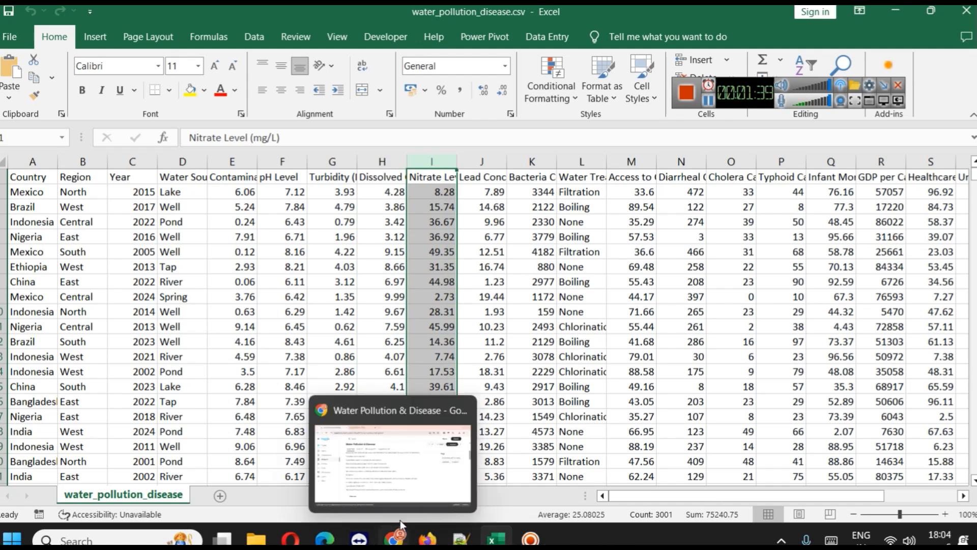
left_click(427, 458)
scroll(657, 331, "up", 5)
scroll(530, 233, "down", 10)
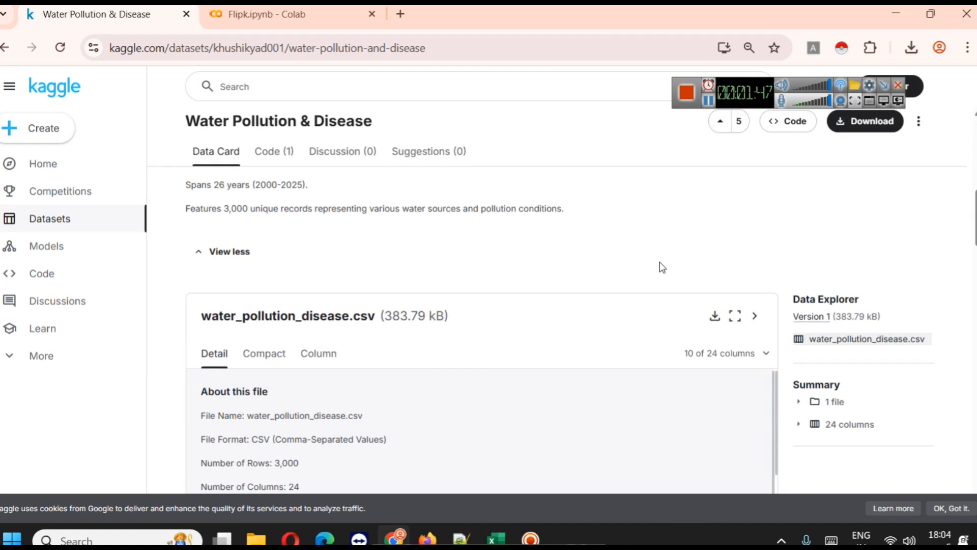
scroll(711, 305, "down", 2)
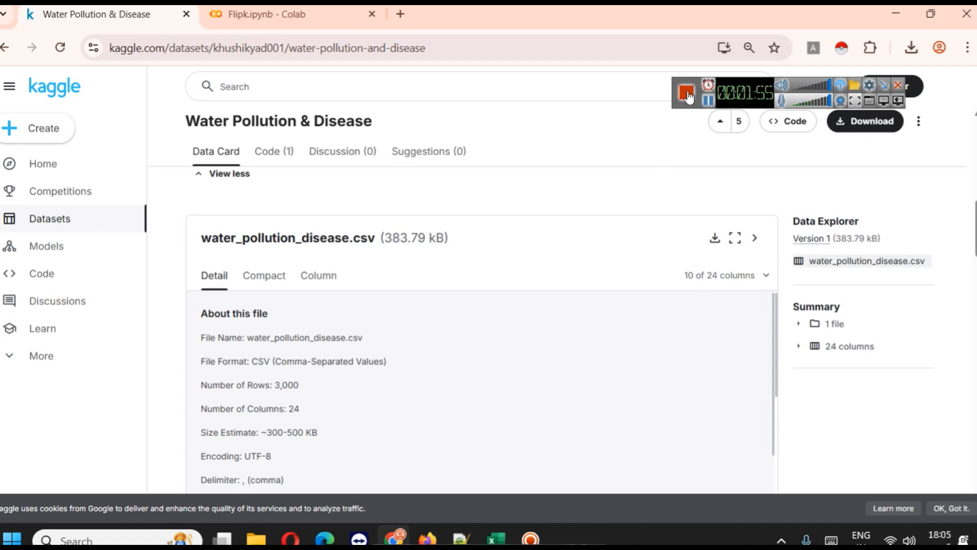
Search Windows for "power" and launch Power BI Desktop (May 2024) with a blank report
left_click(126, 541)
type("power")
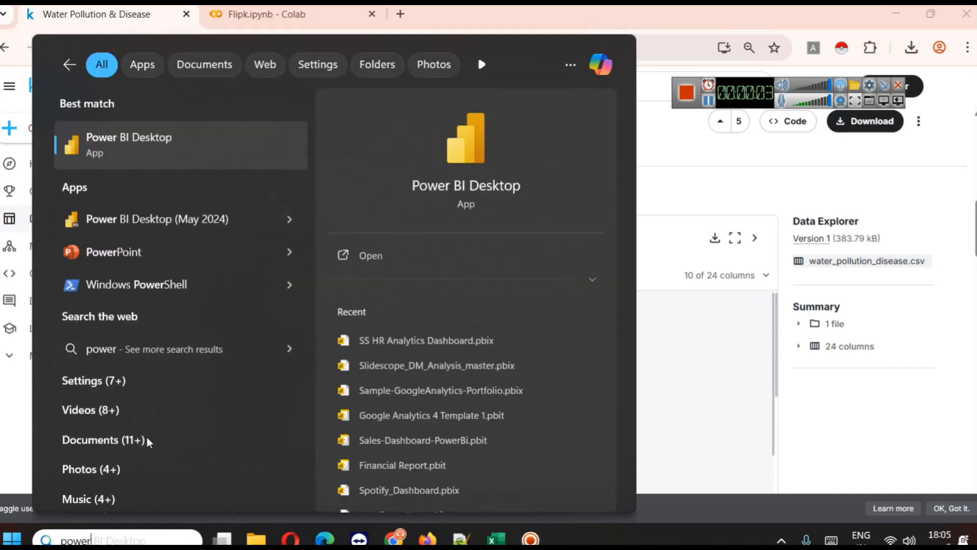
left_click(289, 218)
left_click(370, 255)
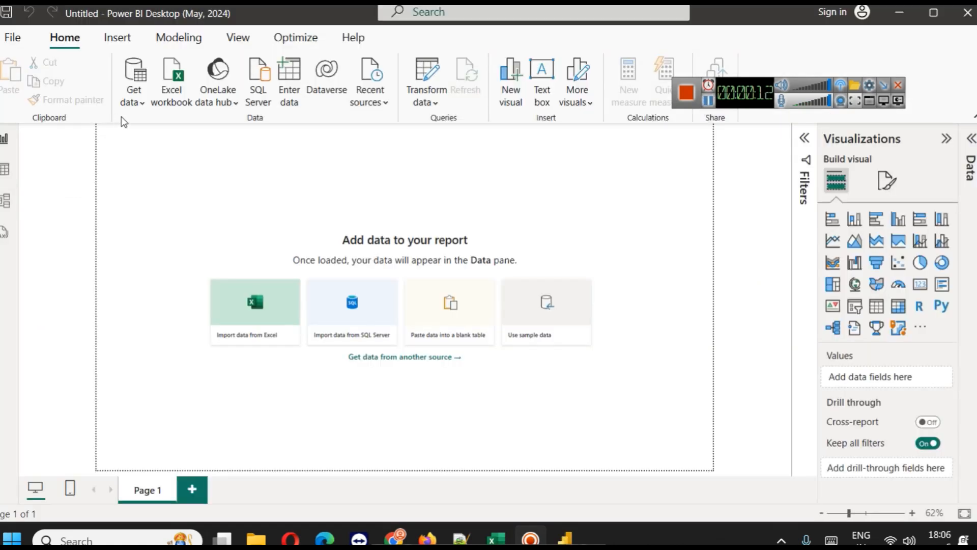
Import water_pollution_disease.csv as a Text/CSV source, check its columns in the preview, load it and expand the table's field list
left_click(138, 102)
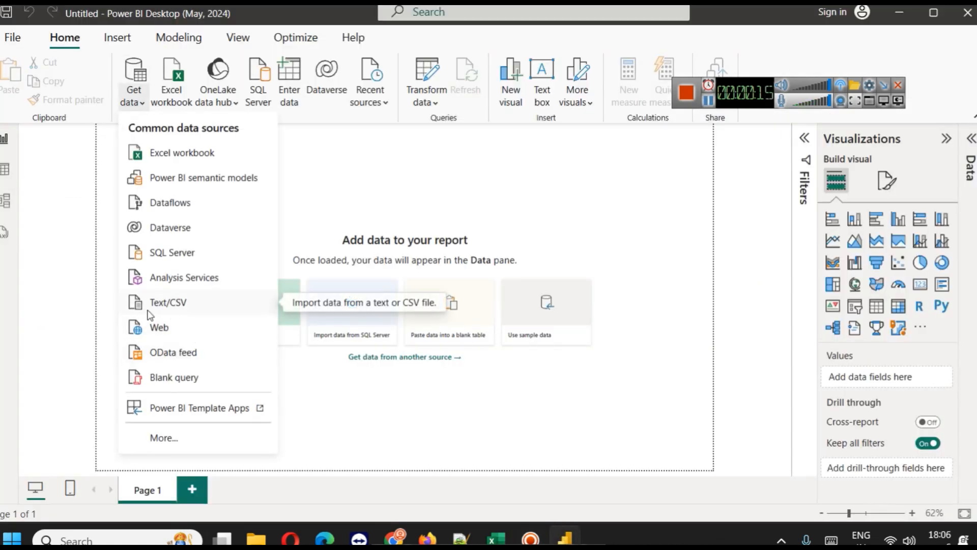
left_click(708, 101)
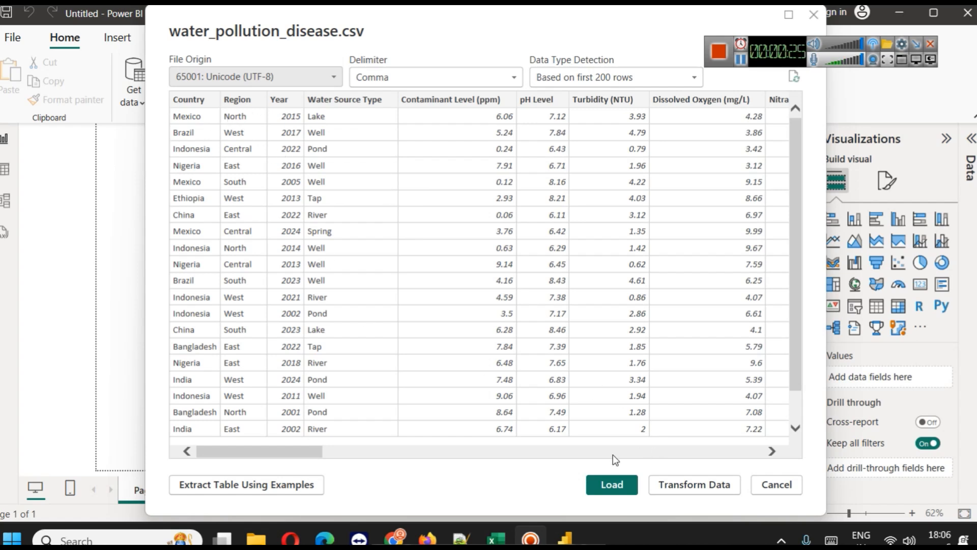
left_click_drag(298, 457, 746, 452)
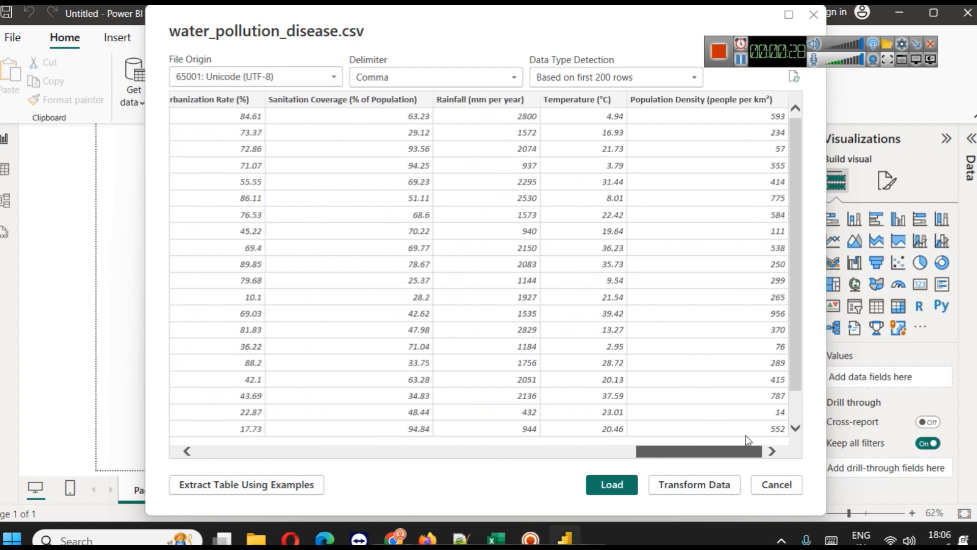
left_click(611, 484)
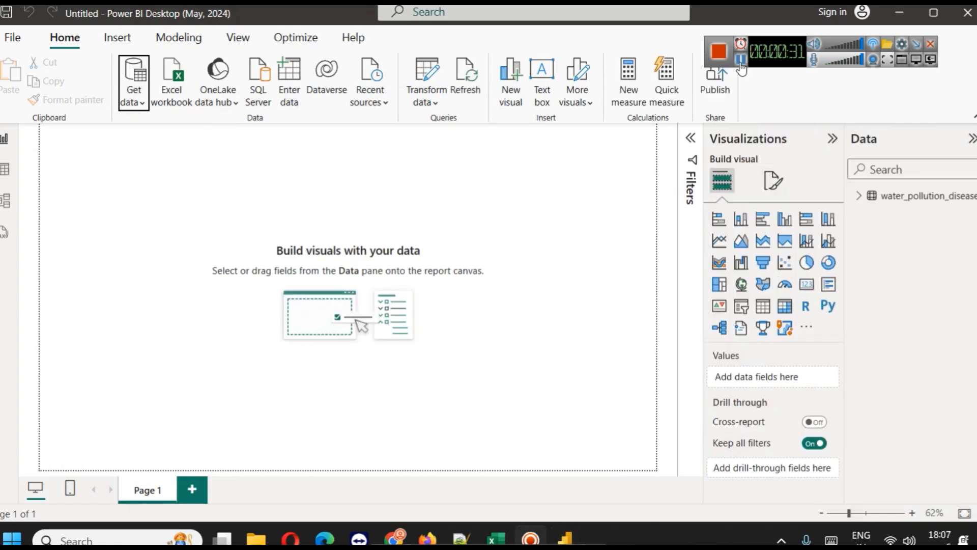
left_click(860, 196)
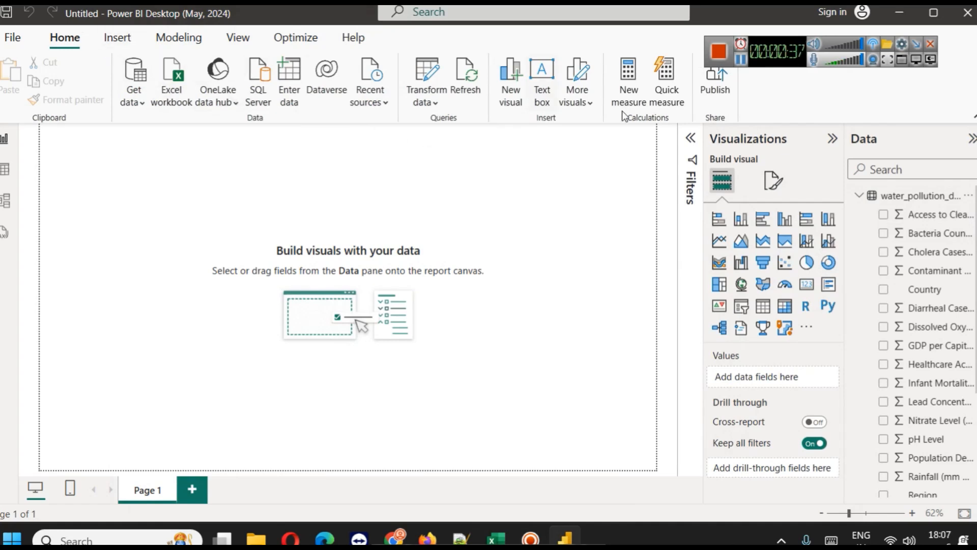
Add a text box at the top of Page 1 and stretch it across the full page width
left_click(543, 95)
left_click_drag(79, 238, 453, 142)
left_click(76, 149)
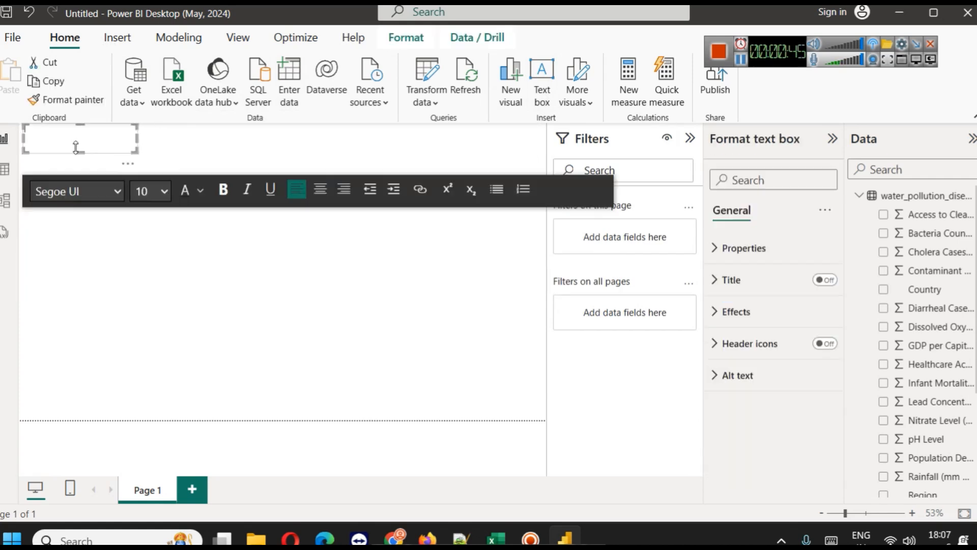
left_click_drag(139, 138, 546, 145)
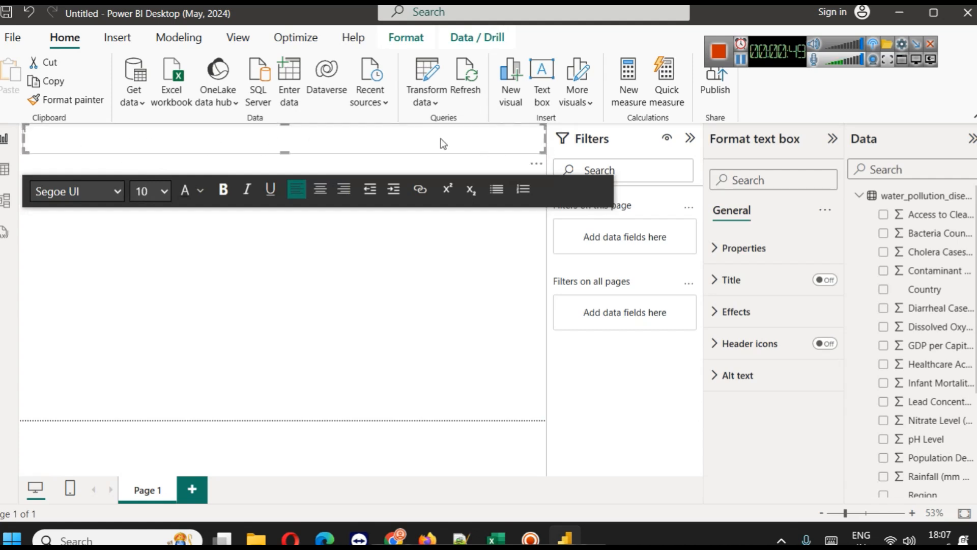
Switch to the Kaggle dataset page in Chrome and copy the heading "Water Pollution & Disease"
mouse_move(393, 537)
left_click(403, 461)
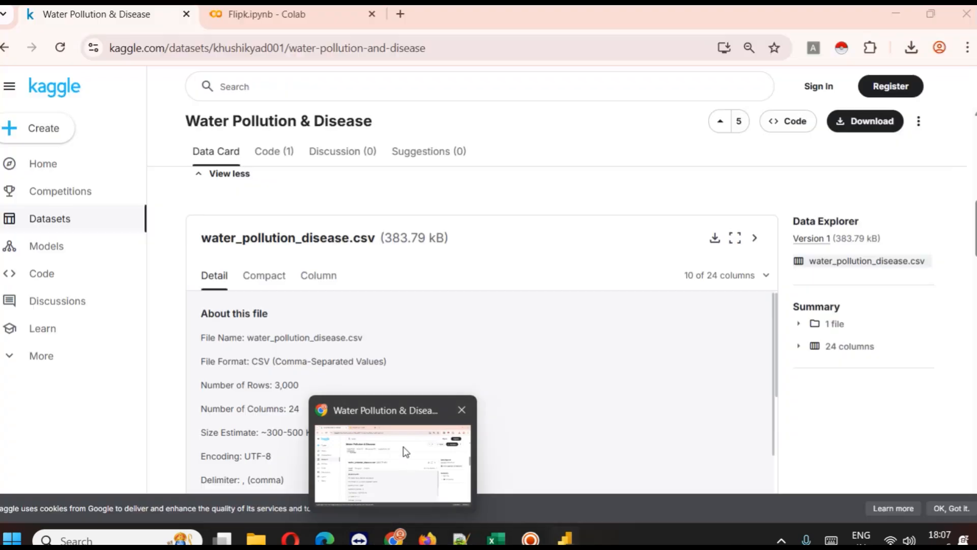
scroll(393, 342, "up", 4)
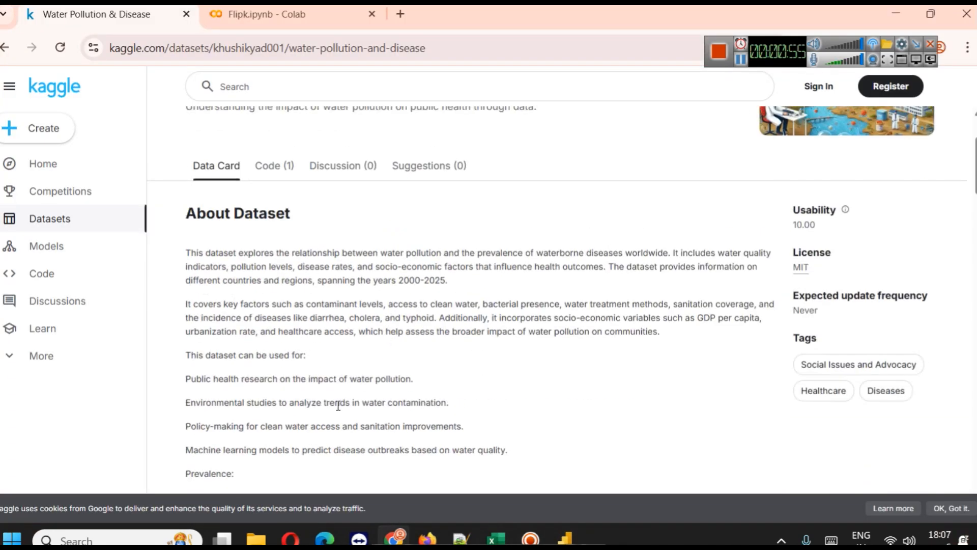
scroll(338, 406, "up", 2)
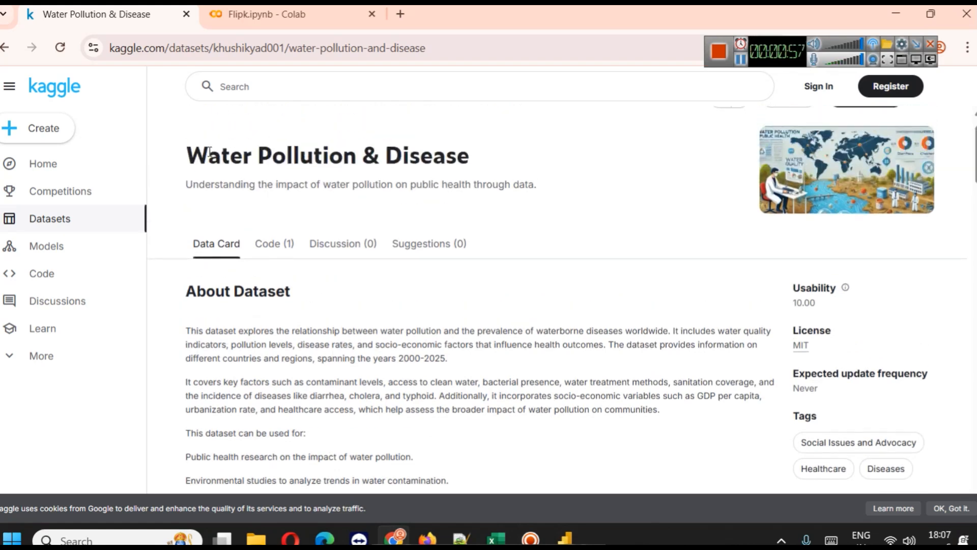
left_click_drag(187, 155, 592, 147)
key("ctrl+c")
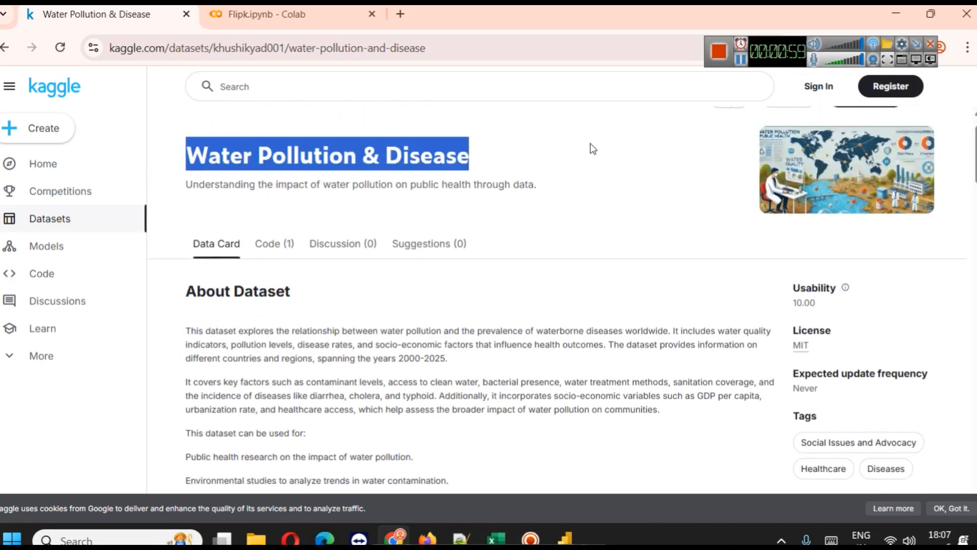
Switch back to Power BI Desktop and enter the bold title "Water Pollution & Disease Exploratory Analysis" in the text box, using the copied heading
mouse_move(565, 538)
left_click(568, 448)
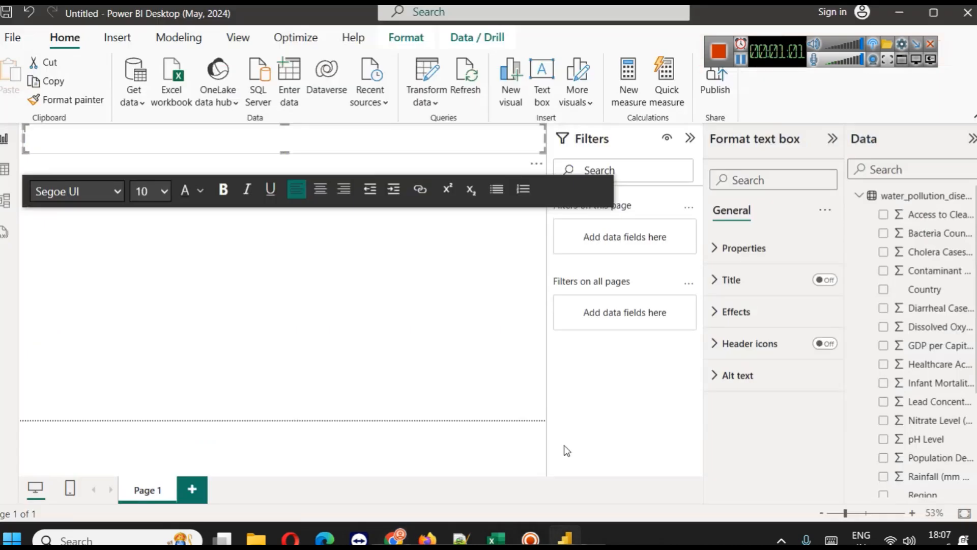
key("ctrl+v")
key("ctrl+b")
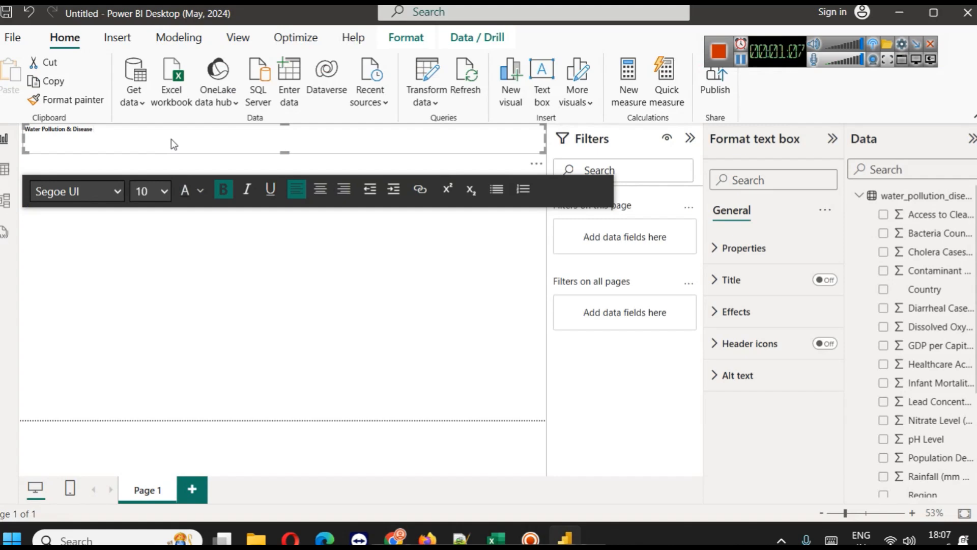
type("Exploratory Analysis")
Format the whole title as centred, font size 28, in dark blue (Theme color 1, 50% darker)
key("ctrl+a")
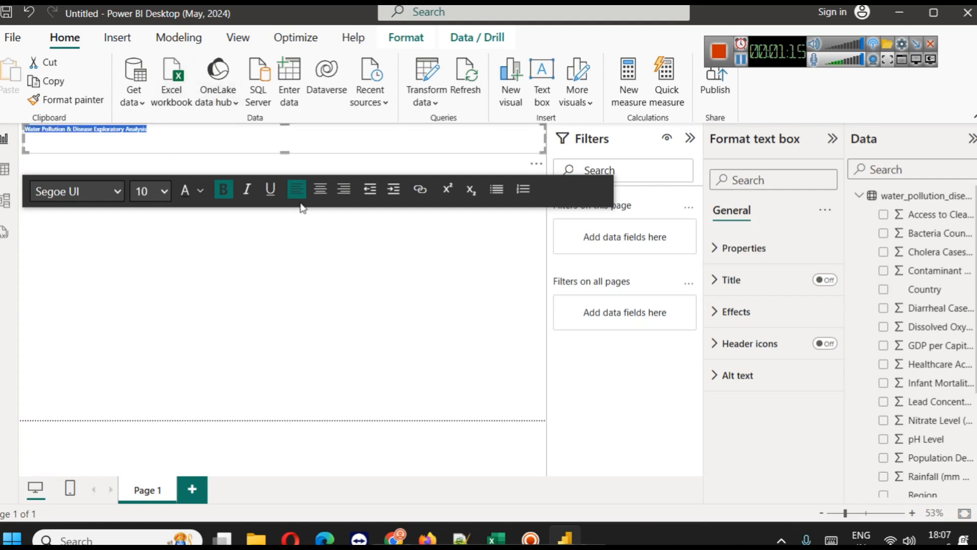
left_click(318, 197)
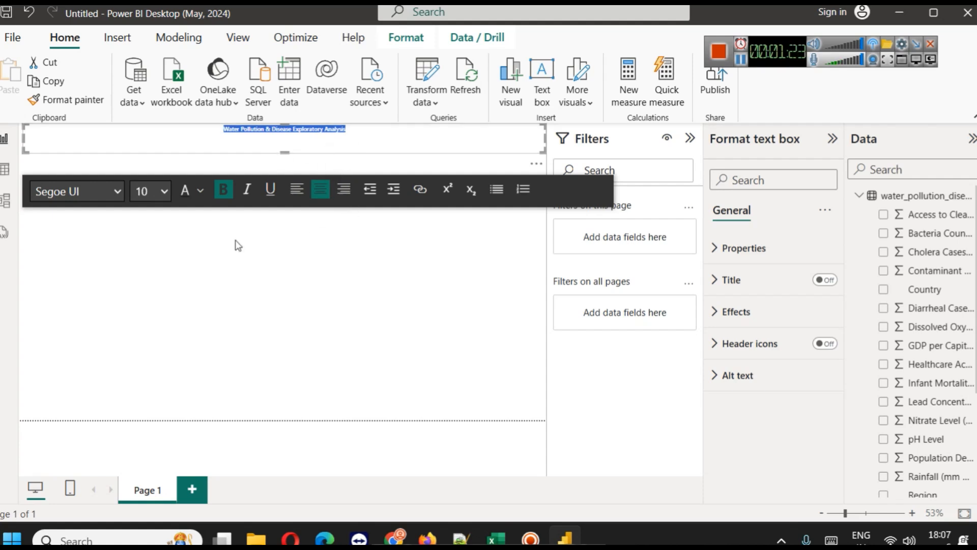
left_click(163, 191)
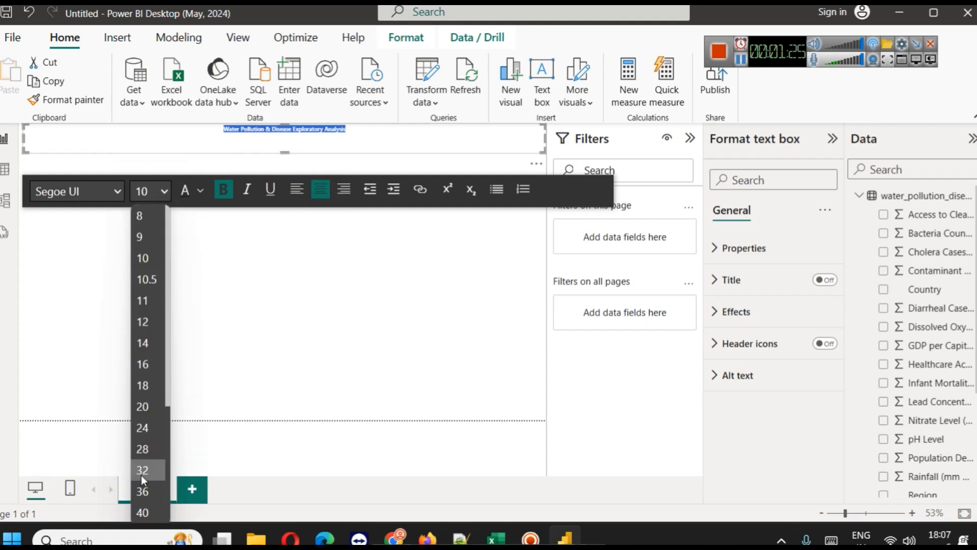
left_click(136, 453)
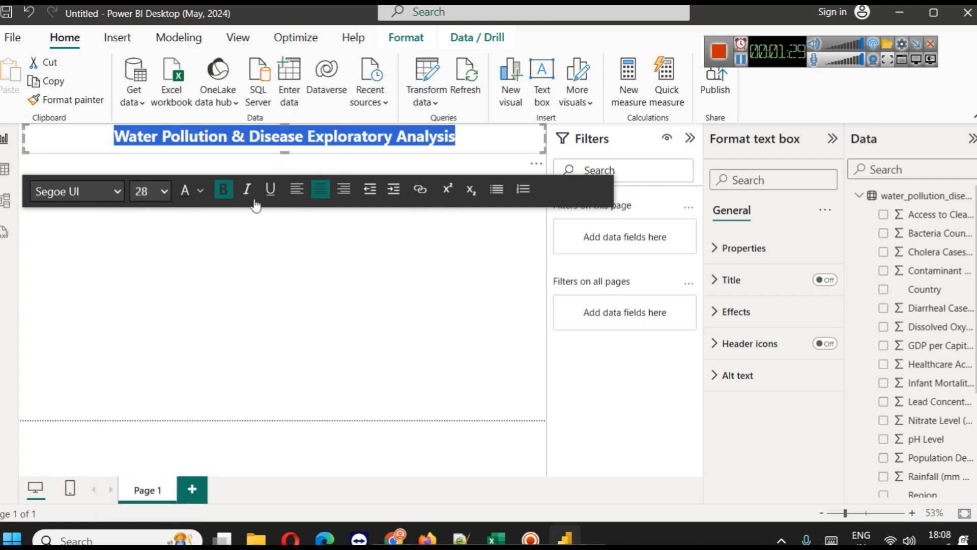
left_click(200, 191)
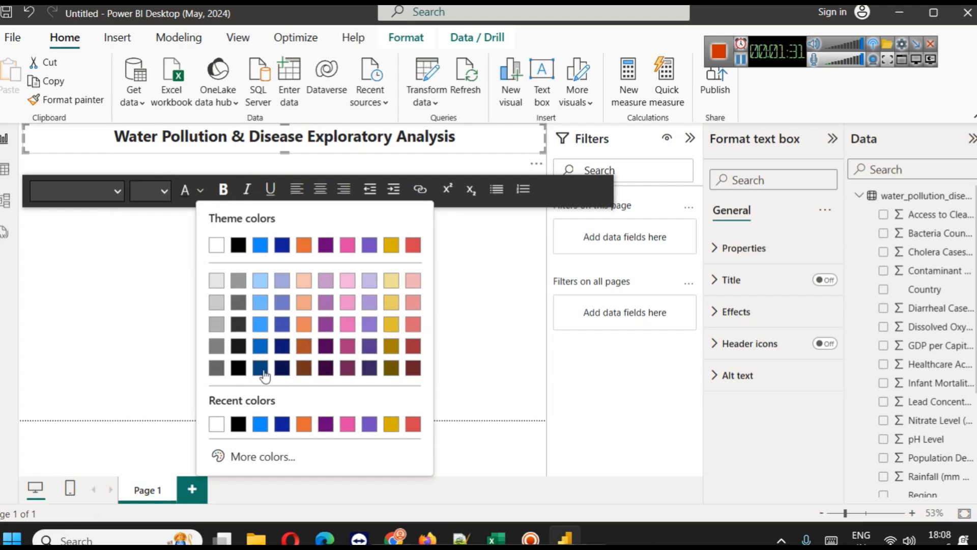
left_click(261, 371)
left_click(473, 137)
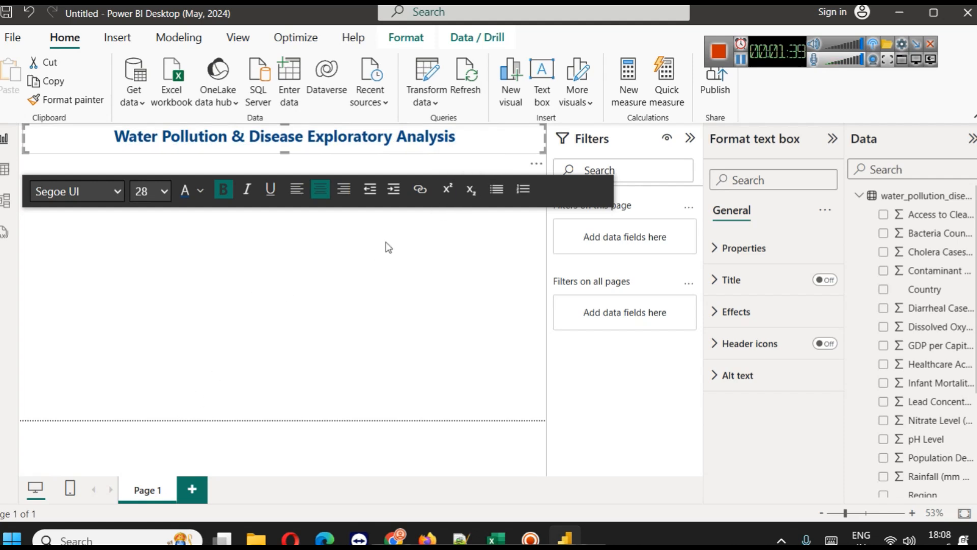
Collapse the Filters pane and give the title text box a shadow and a visual border coloured #094780 (Theme color 1, 50% darker)
left_click(691, 138)
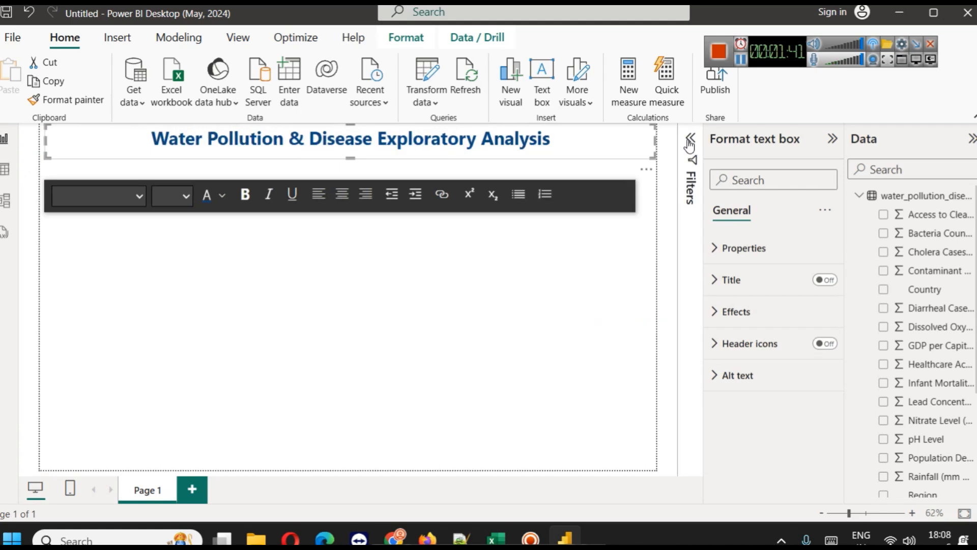
left_click(766, 312)
scroll(747, 441, "down", 2)
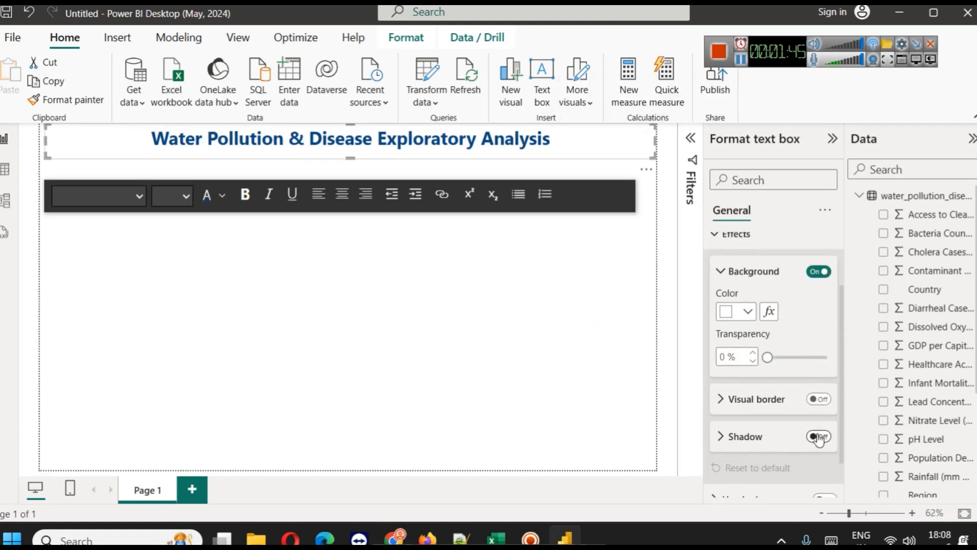
left_click(817, 399)
left_click(817, 400)
left_click(731, 438)
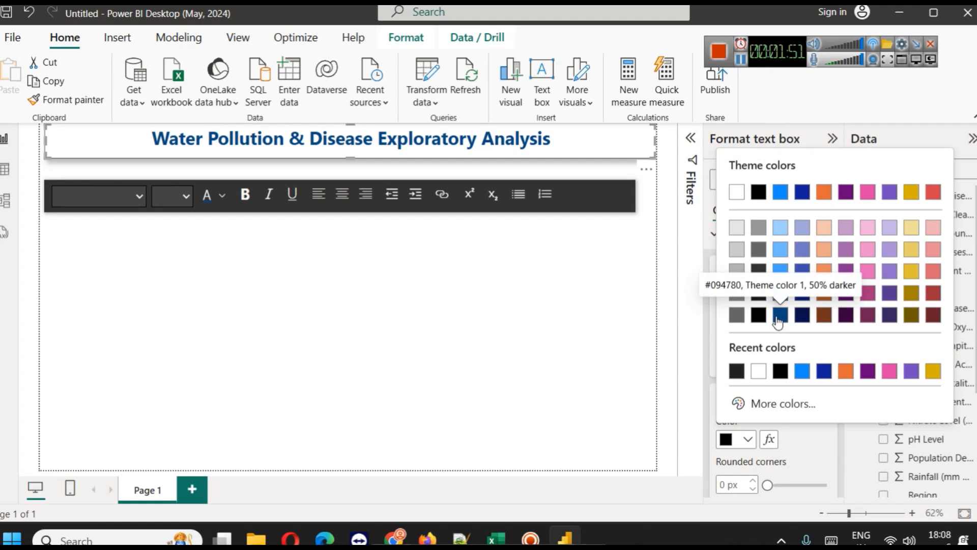
left_click(779, 316)
left_click(524, 328)
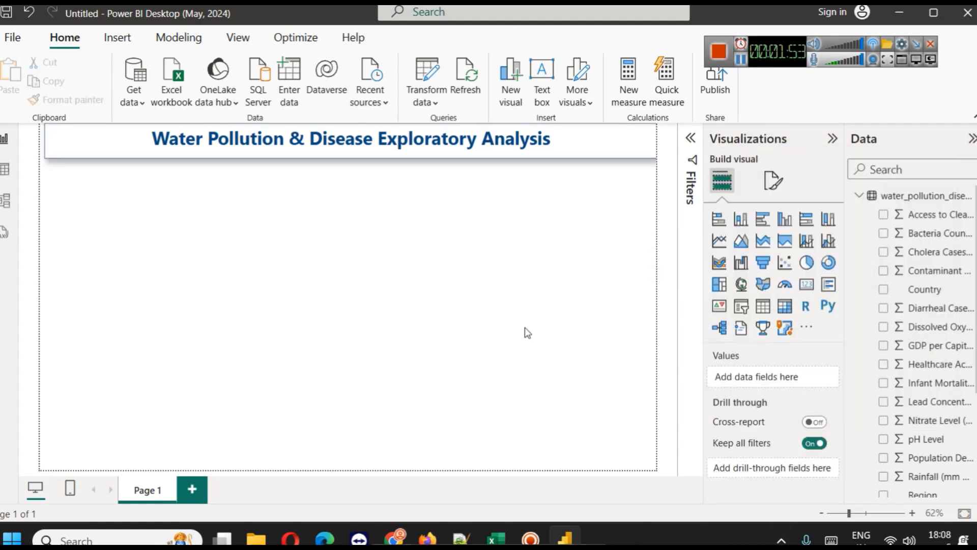
left_click(651, 149)
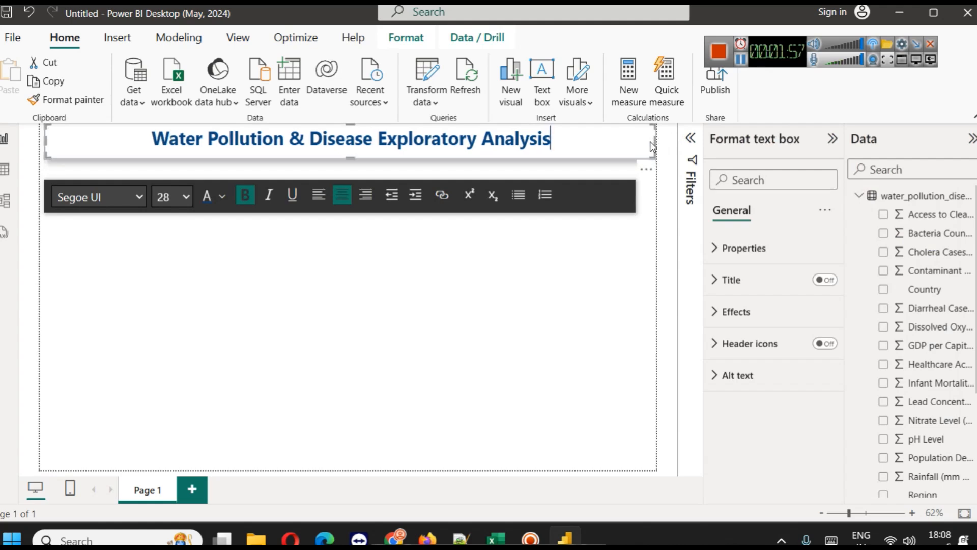
left_click(602, 328)
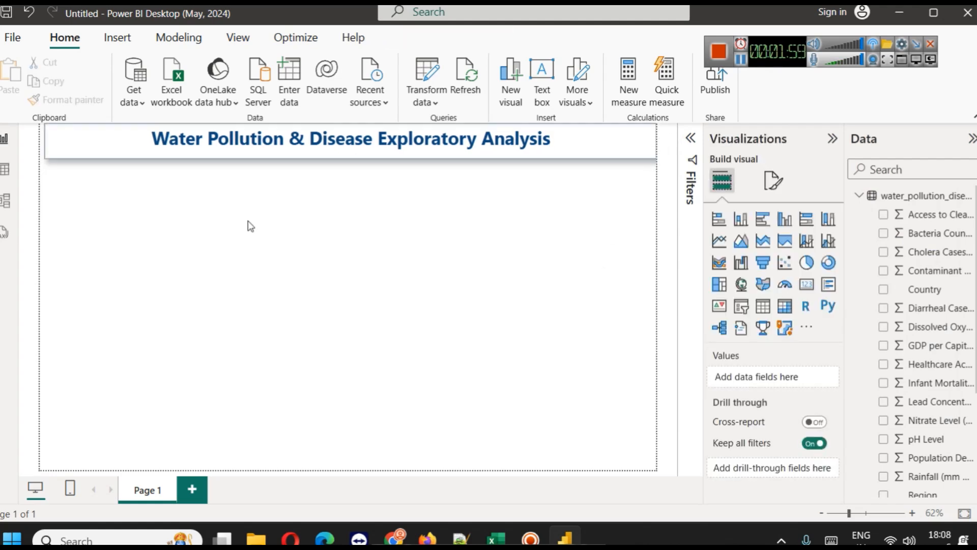
Examine the water_pollution_disease table in table view, especially the Diarrheal, Cholera and Typhoid Cases per 100,000 people columns
left_click(6, 173)
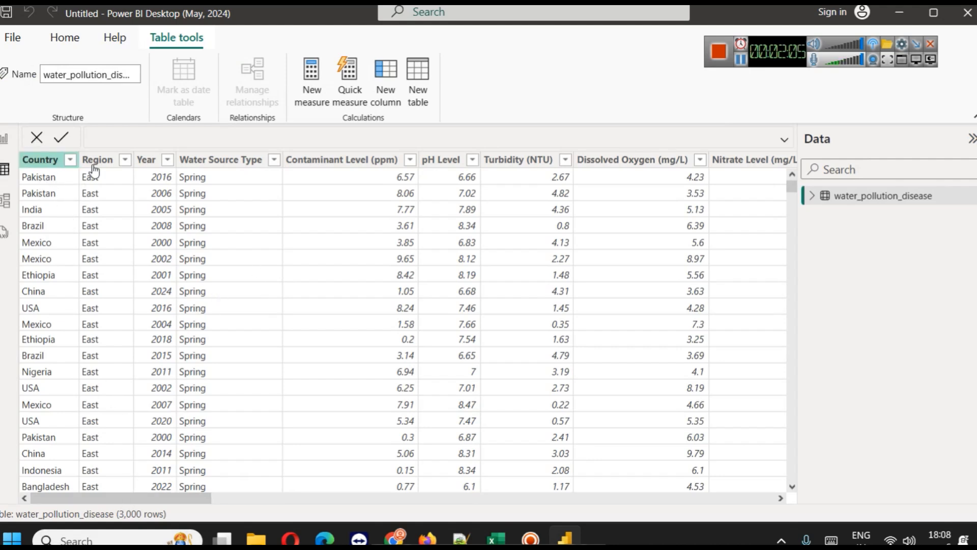
left_click_drag(168, 497, 707, 516)
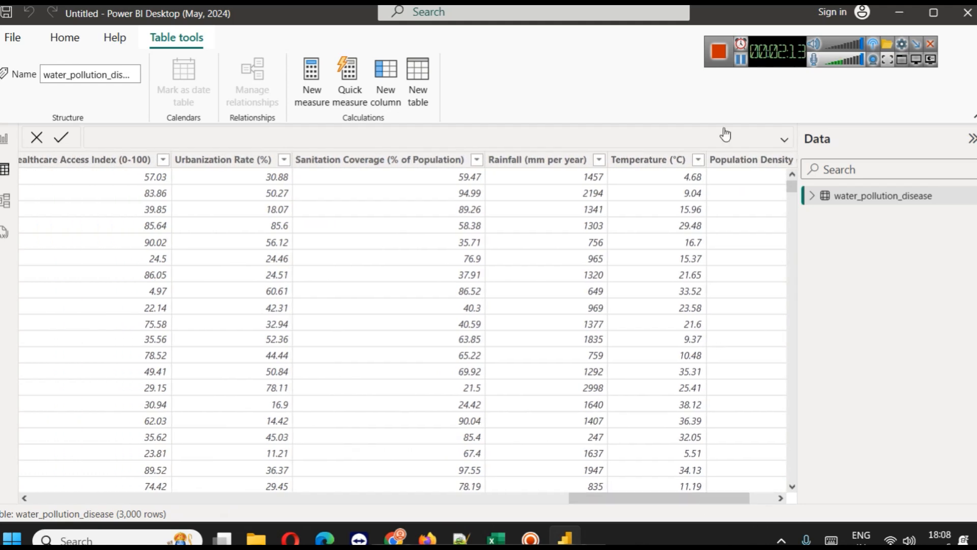
left_click(740, 63)
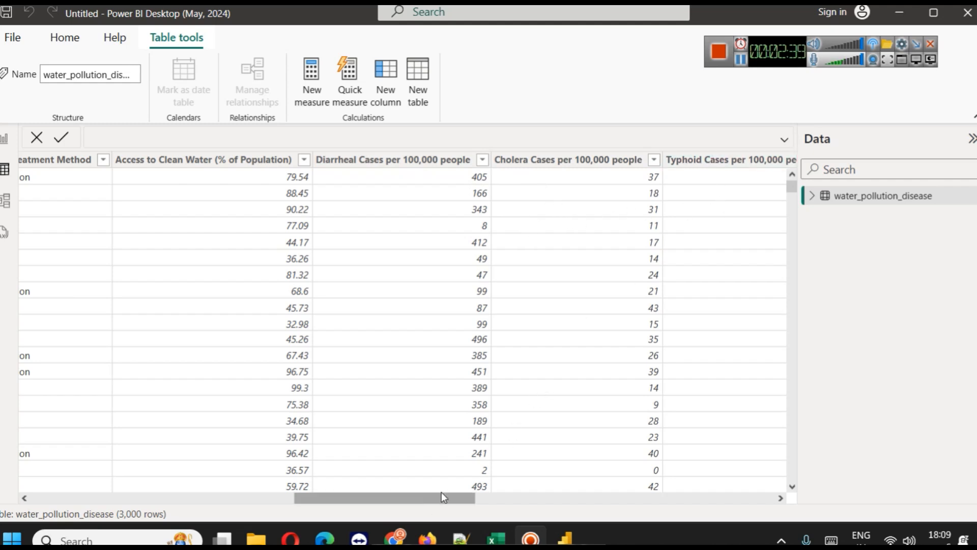
left_click_drag(444, 495, 503, 499)
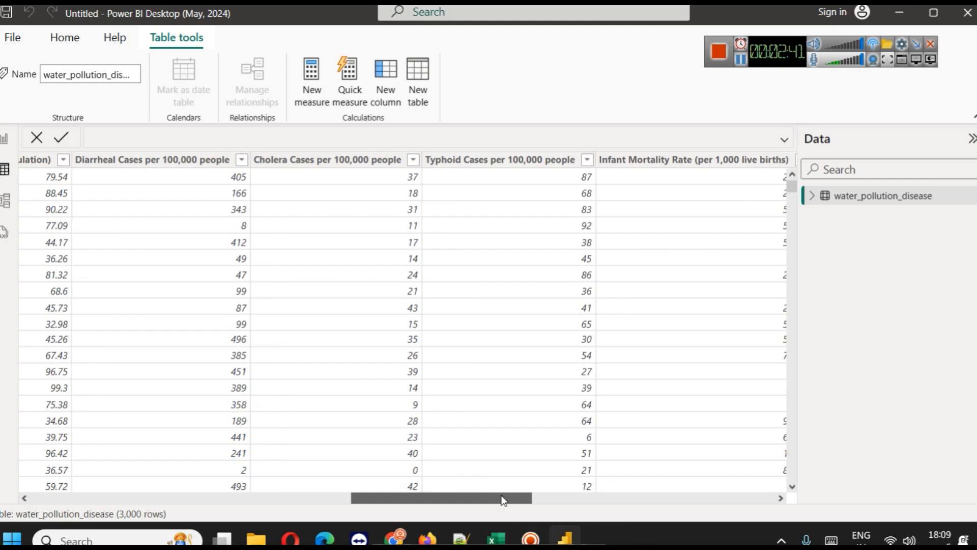
left_click_drag(503, 499, 476, 492)
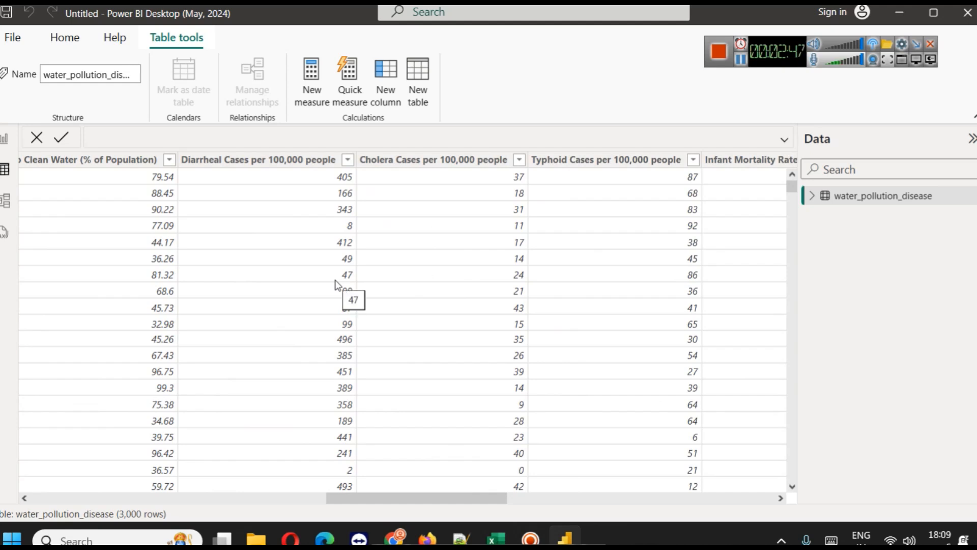
Return to the report page and append "- Typhoid" to the title text
left_click(6, 145)
left_click(578, 146)
type("- ")
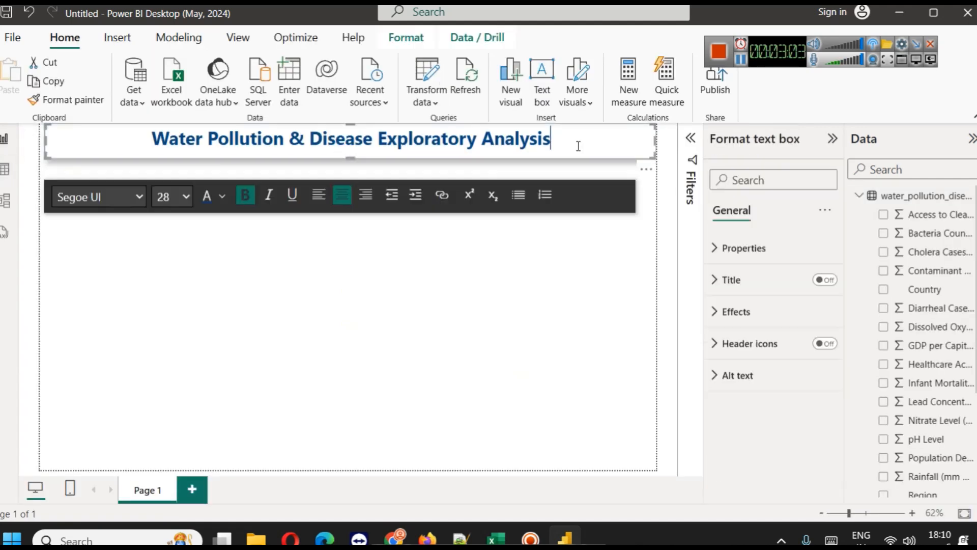
type("Typhoid")
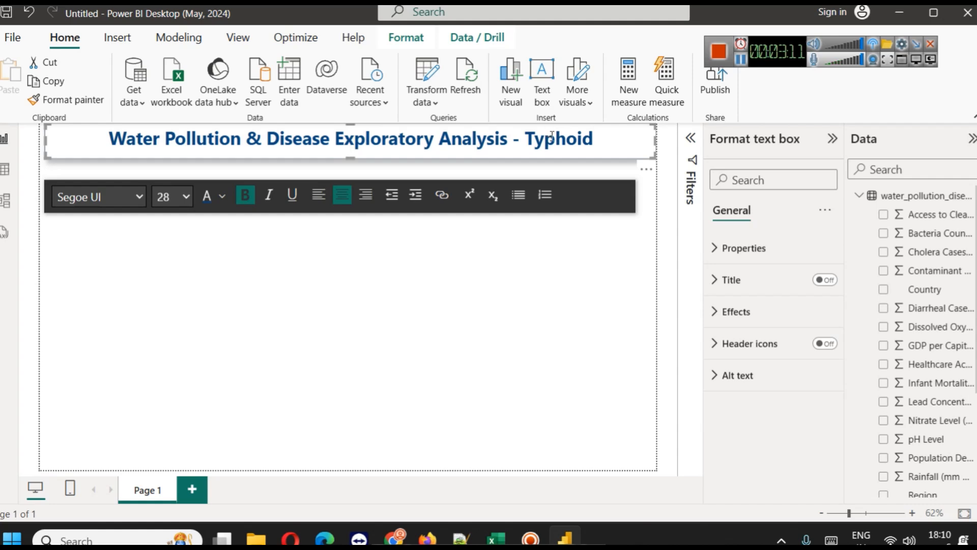
key("Left")
key("Left")
key("Left")
type("For")
key("BackSpace")
key("BackSpace")
key("BackSpace")
key("BackSpace")
Append "Cases Dashboard" to the end of the title after "Typhoid"
left_click(628, 137)
type("Cases ")
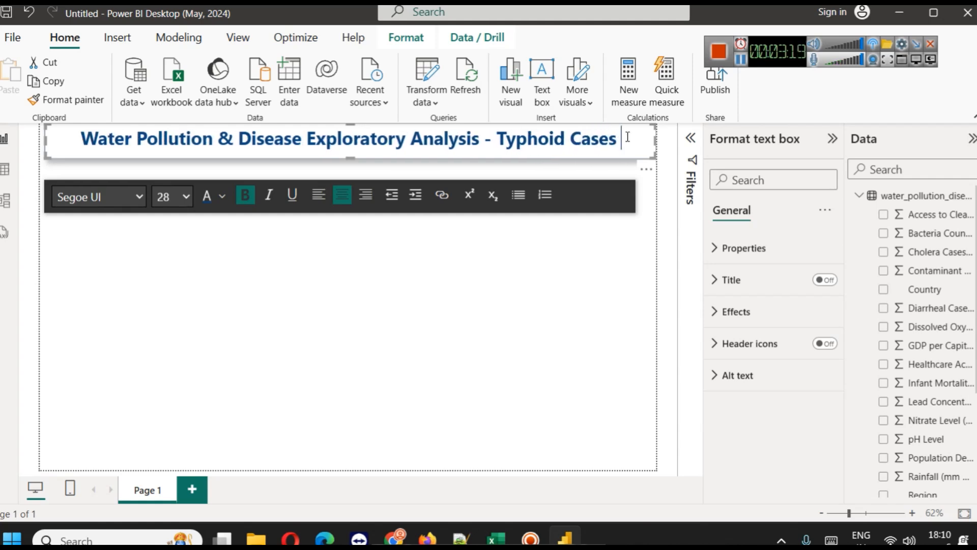
type("Dashboard")
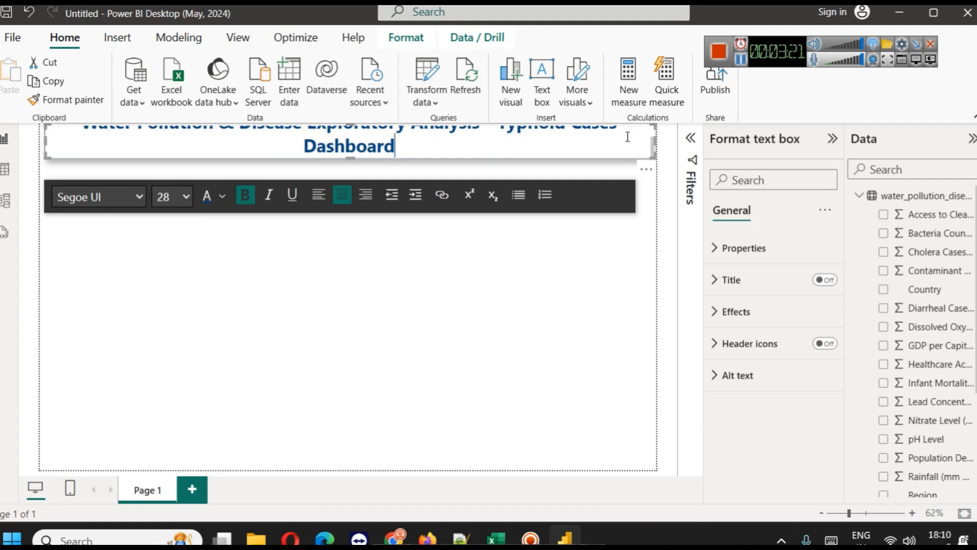
Set the whole dashboard title's font size to 24 so it fits on one line
key("ctrl+a")
left_click(186, 197)
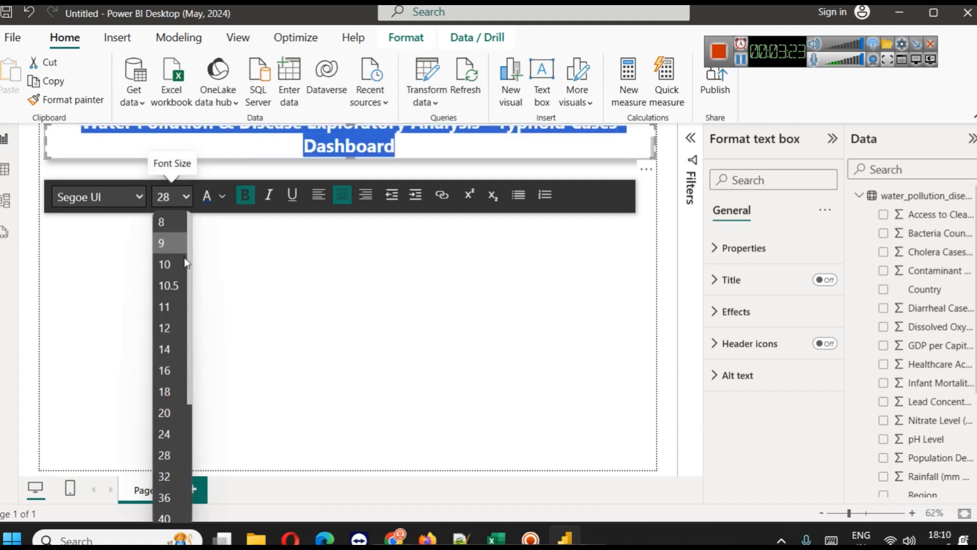
left_click(174, 441)
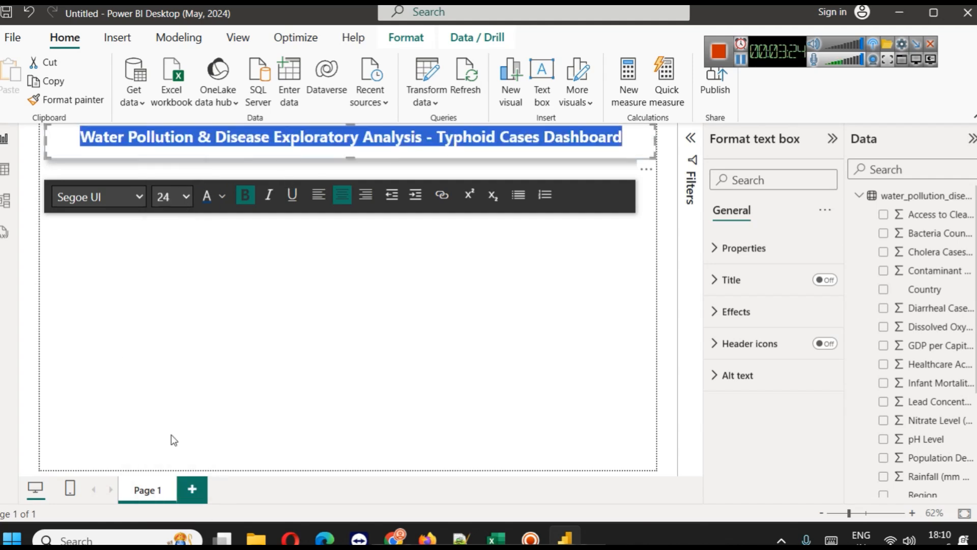
left_click(497, 151)
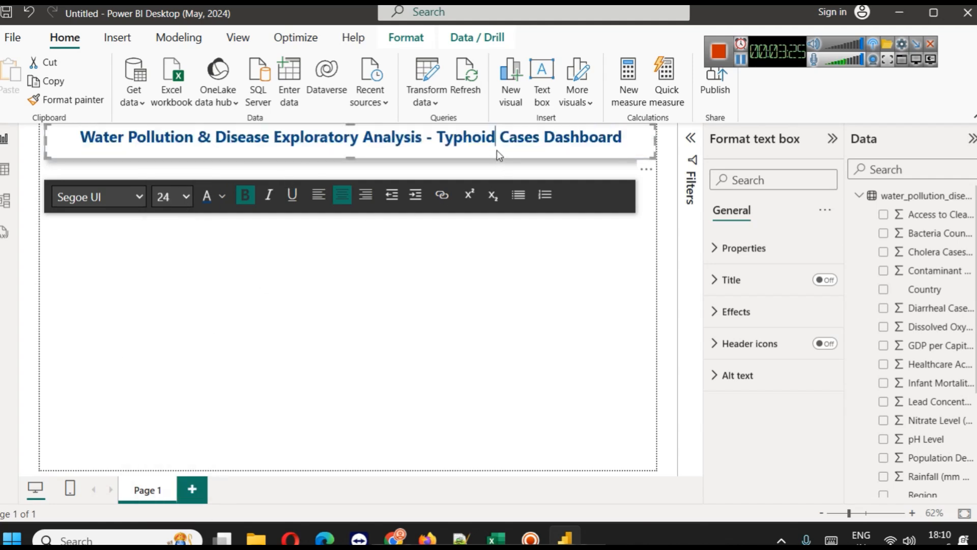
left_click(407, 324)
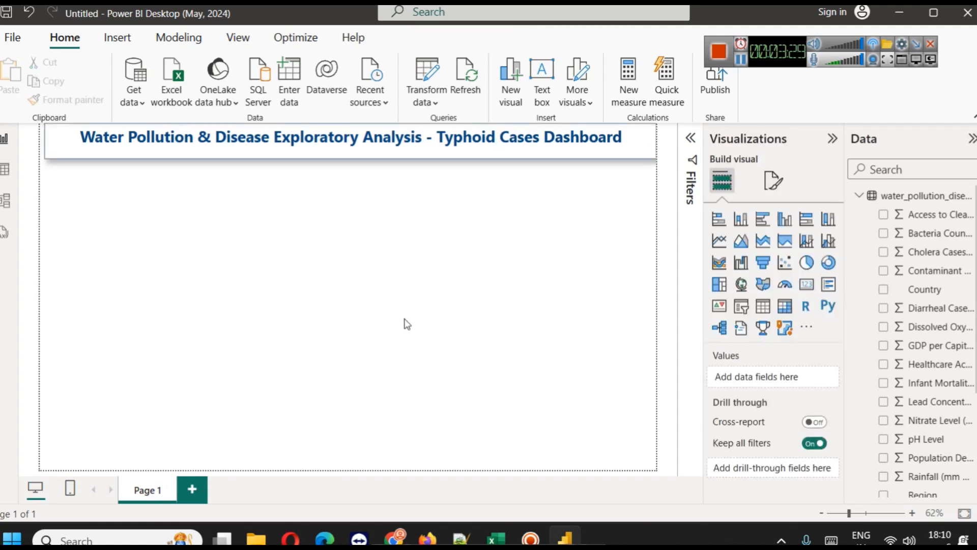
left_click(51, 140)
left_click(202, 323)
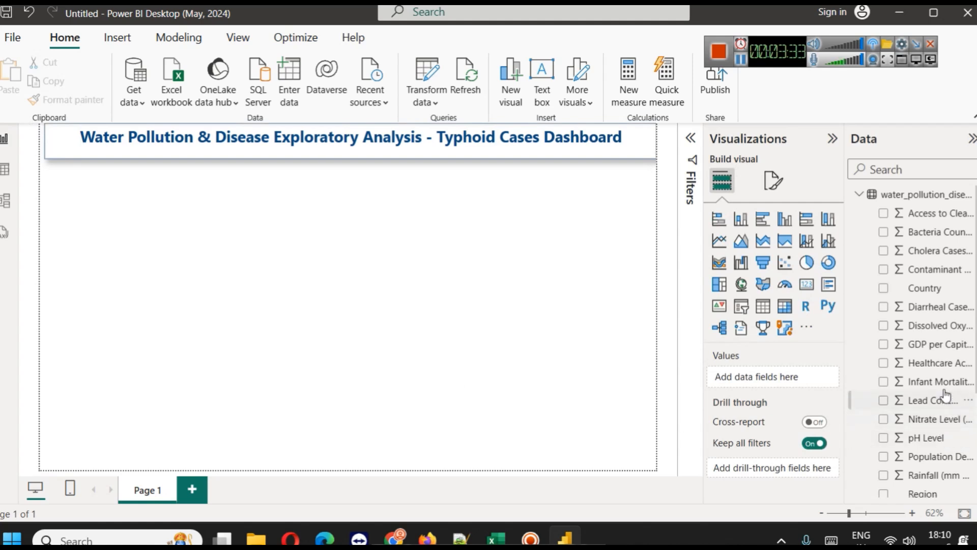
Rename the report page Page 1 as "Typhoid Cases Dashboard"
scroll(946, 394, "down", 3)
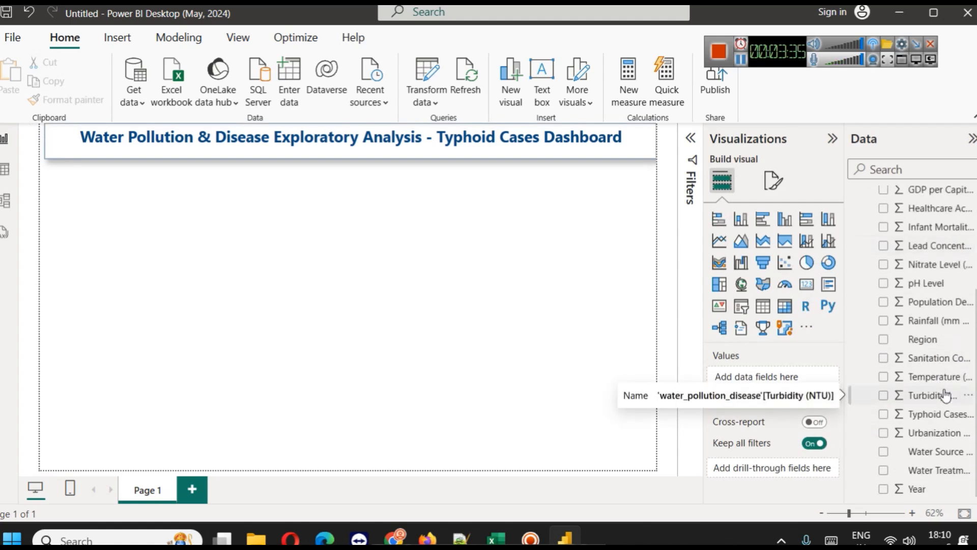
scroll(919, 419, "up", 3)
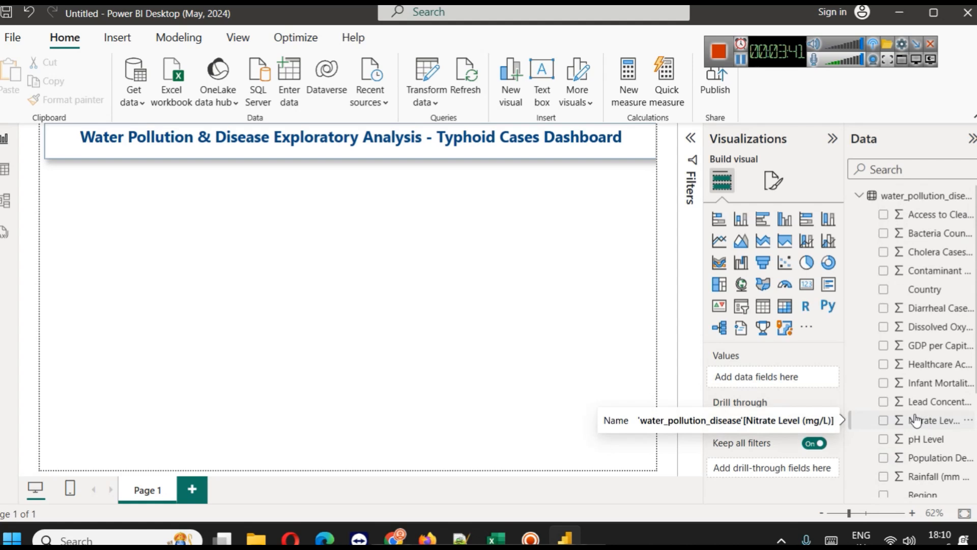
right_click(138, 494)
left_click(158, 479)
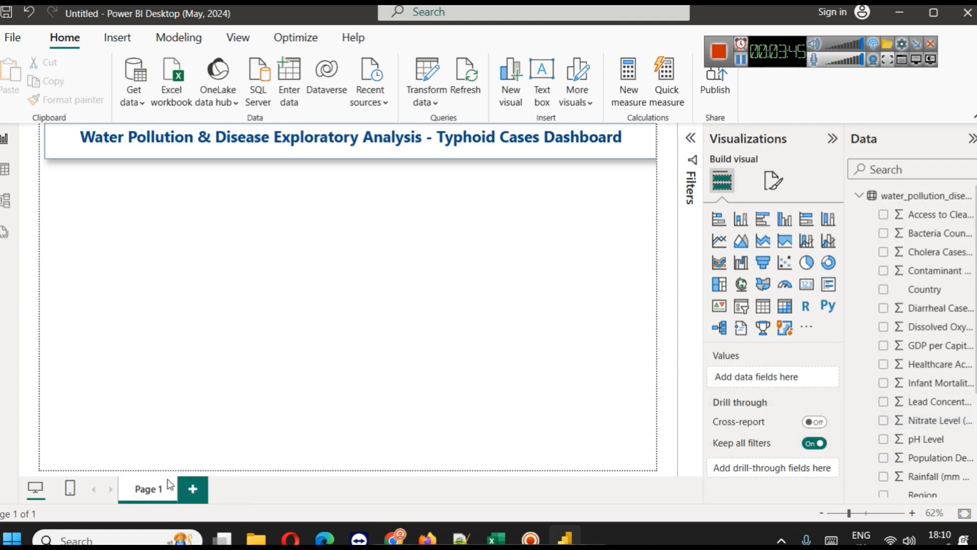
type("Typhoid Cases Dashboard")
left_click(213, 352)
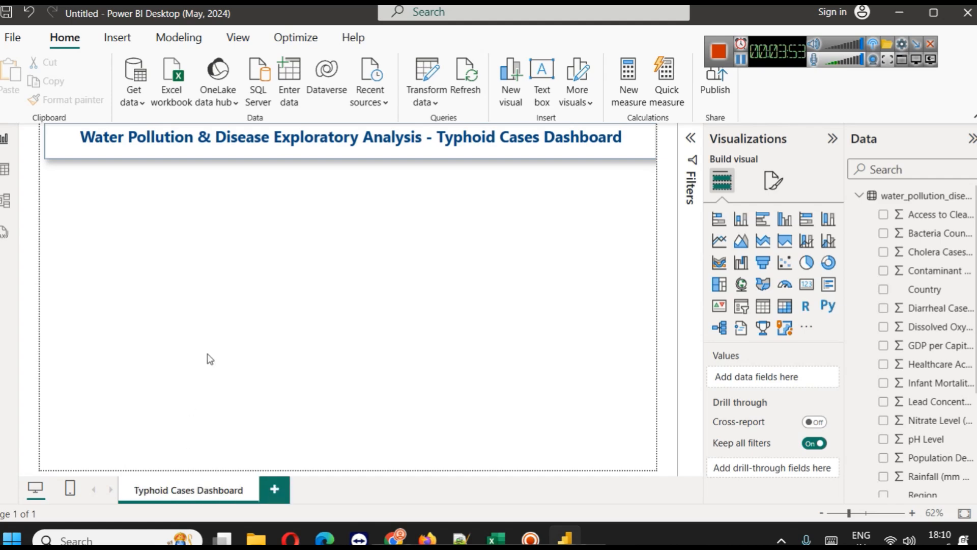
After a look at the table data, add an empty line chart below the title, about a third of the title's width
left_click(4, 169)
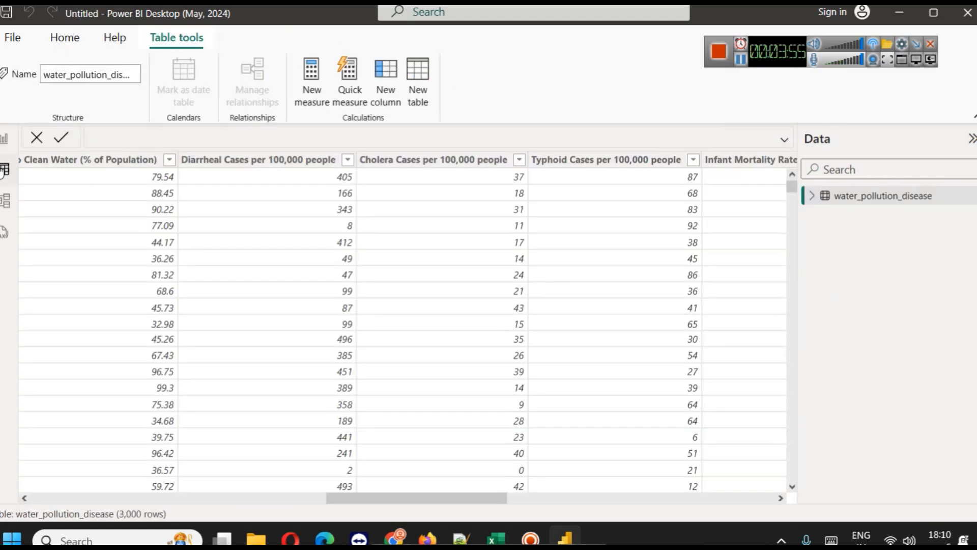
left_click_drag(454, 497, 127, 479)
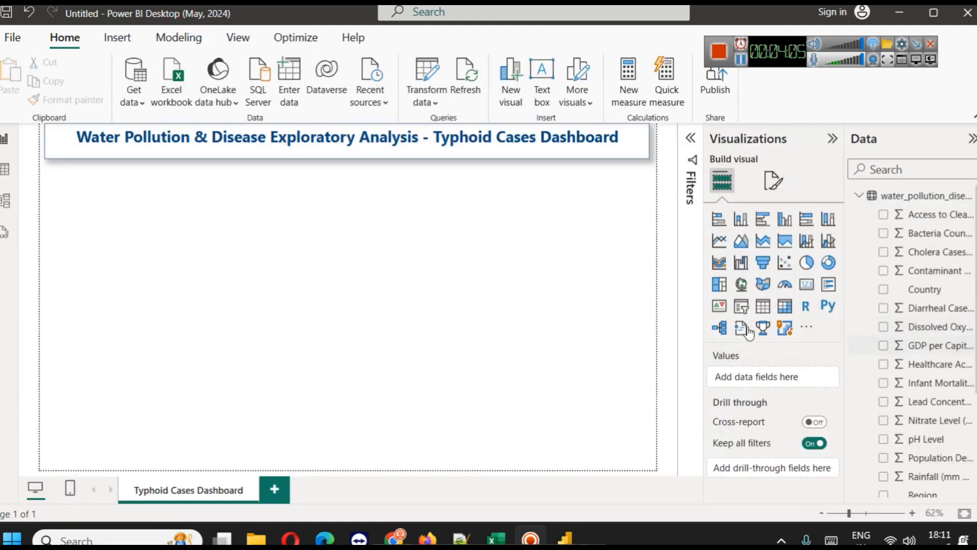
left_click(718, 244)
left_click_drag(216, 257, 218, 221)
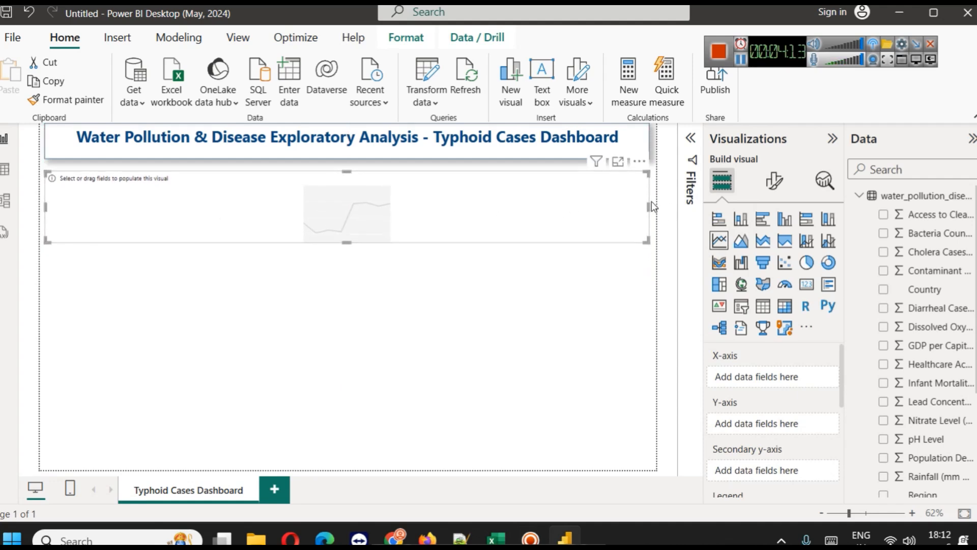
left_click_drag(649, 203, 229, 205)
left_click_drag(137, 242, 139, 267)
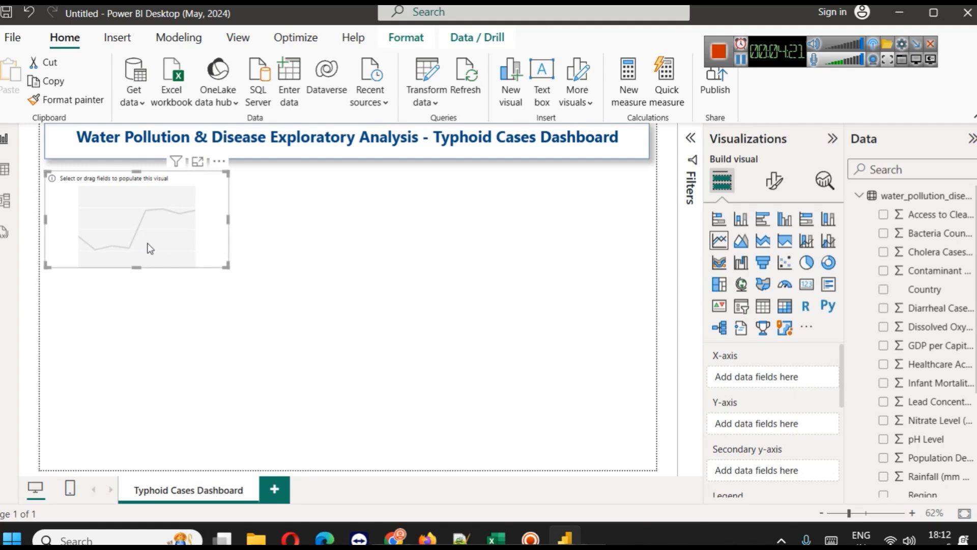
Move the empty line chart to the lower-left corner of the report page, leaving a small gap beneath it
left_click_drag(131, 240, 139, 429)
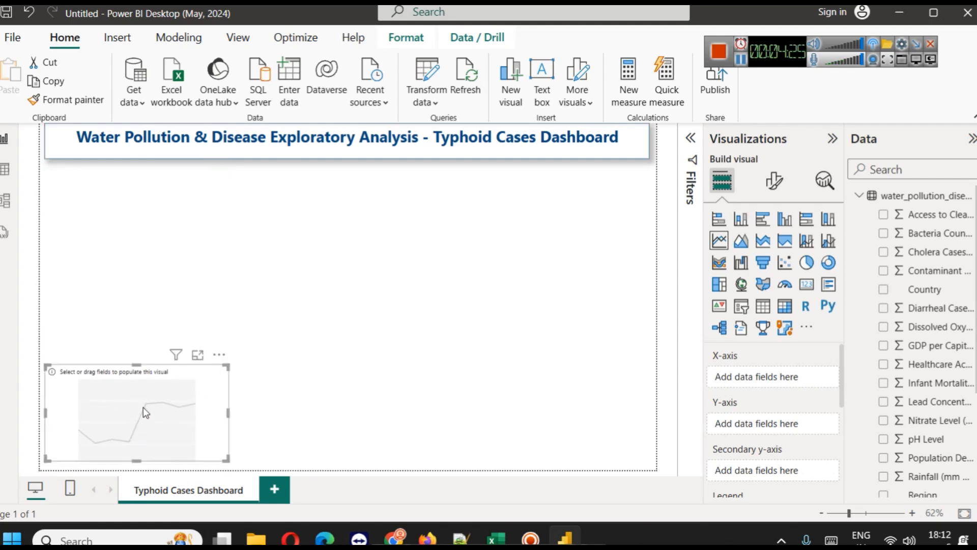
left_click(284, 401)
left_click_drag(135, 415, 135, 396)
left_click(332, 404)
left_click(116, 386)
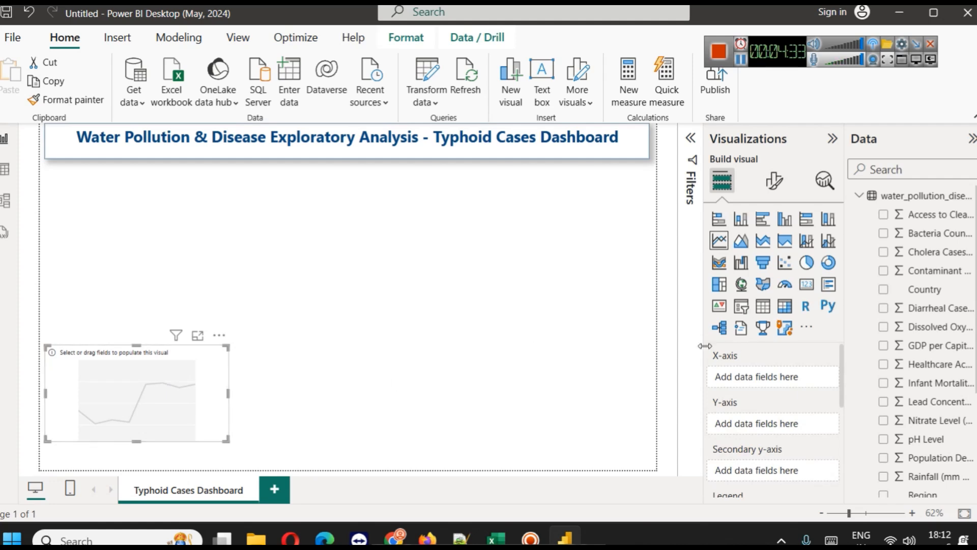
Plot Typhoid Cases per 100,000 people on the Y-axis against Year on the X-axis and convert the line chart to an area chart
type("y")
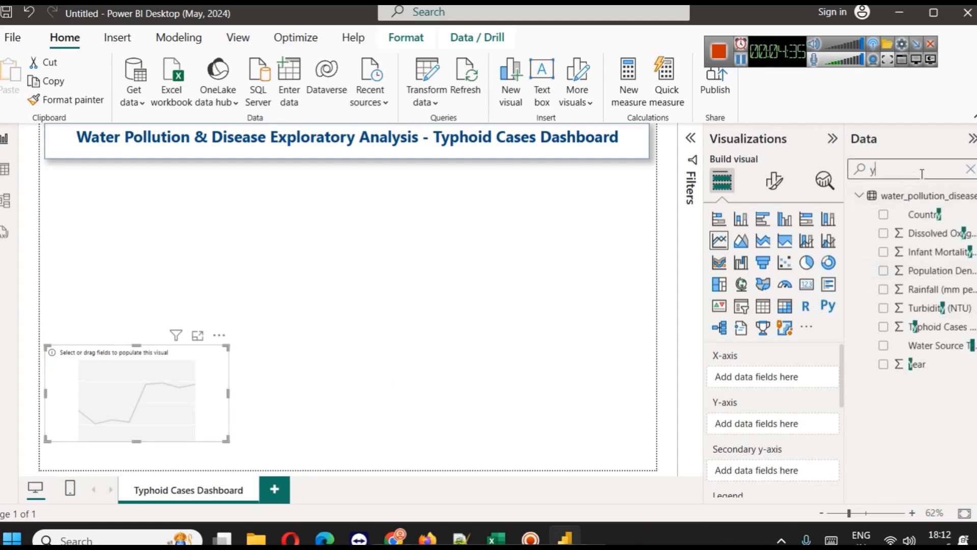
type("ear")
left_click_drag(917, 233, 762, 376)
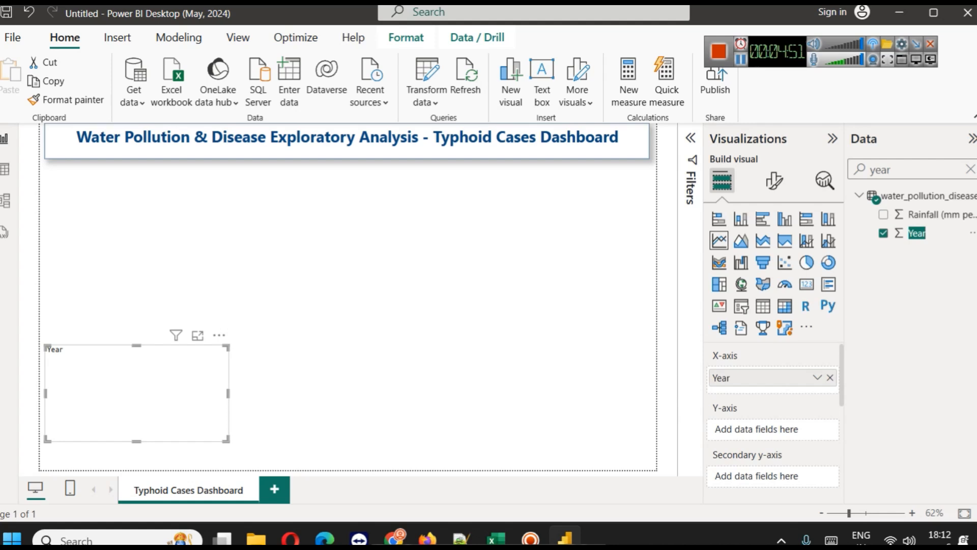
left_click(971, 170)
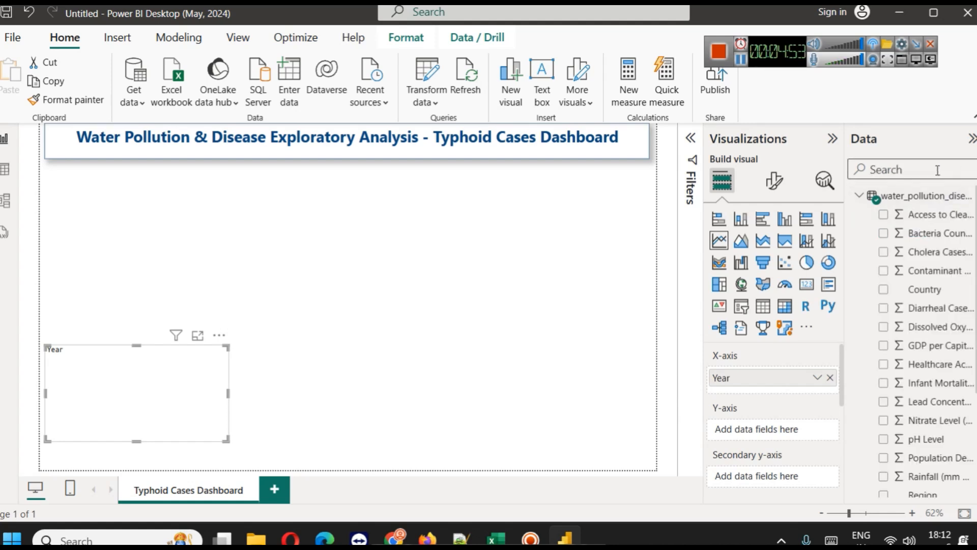
type("typ")
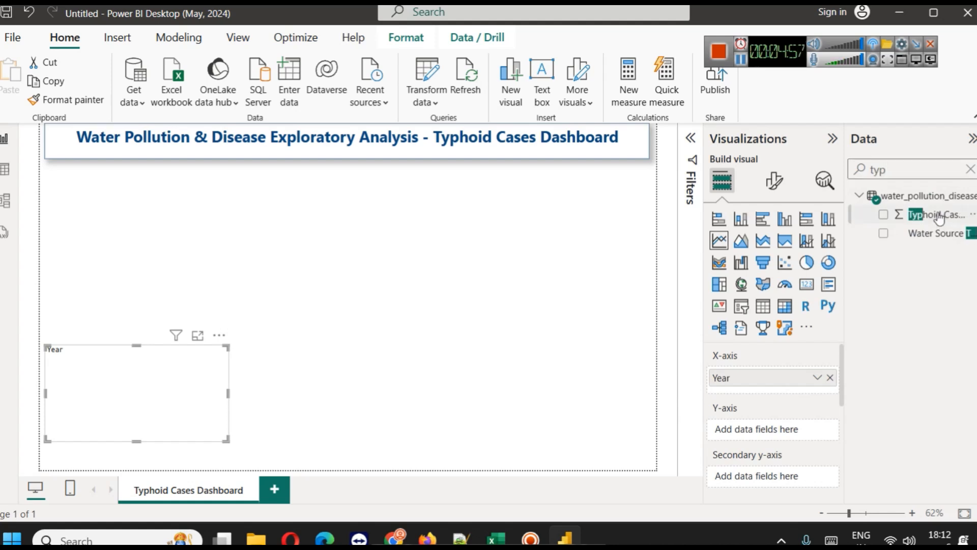
left_click_drag(940, 217, 768, 431)
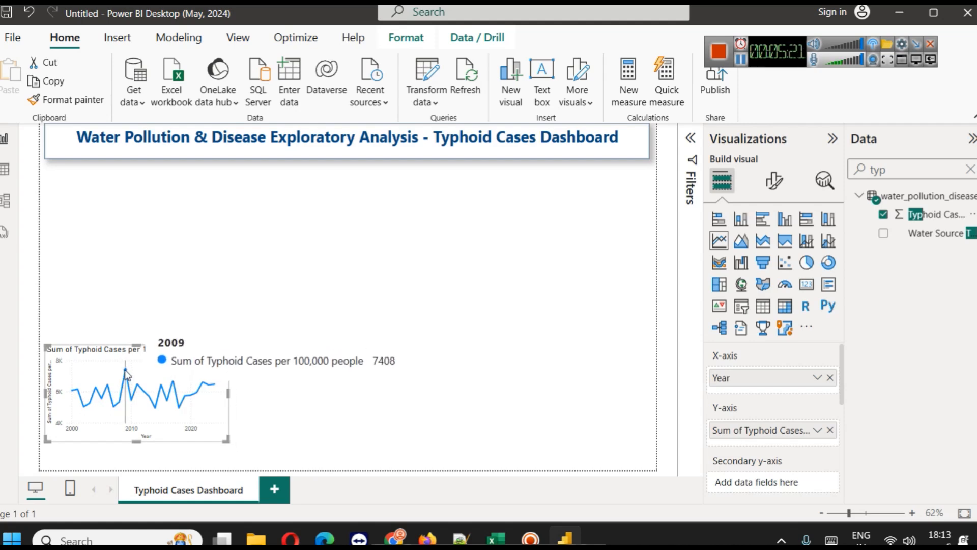
left_click(734, 247)
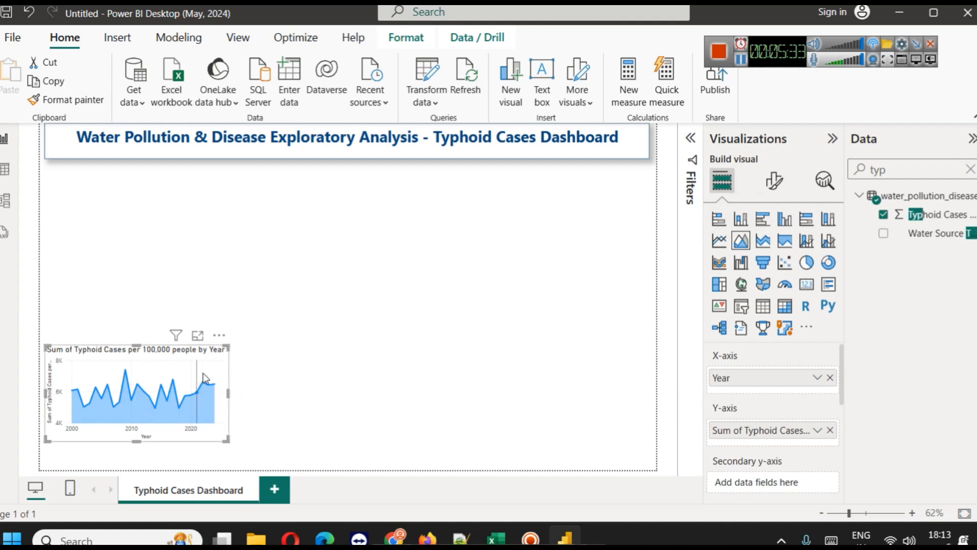
mouse_move(209, 378)
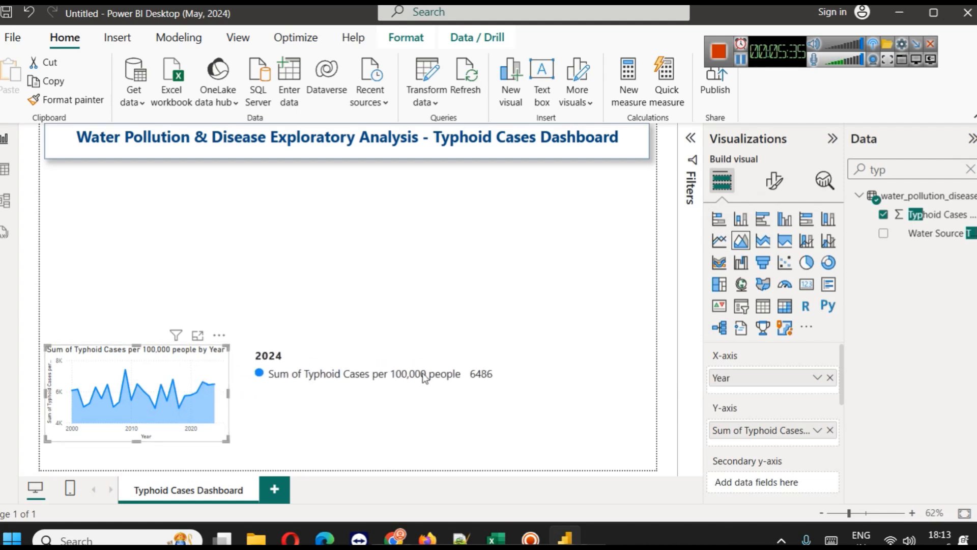
Shorten the area chart's title to "Typhoid Cases per 100,000 people by Year" by removing "Sum of"
left_click(777, 191)
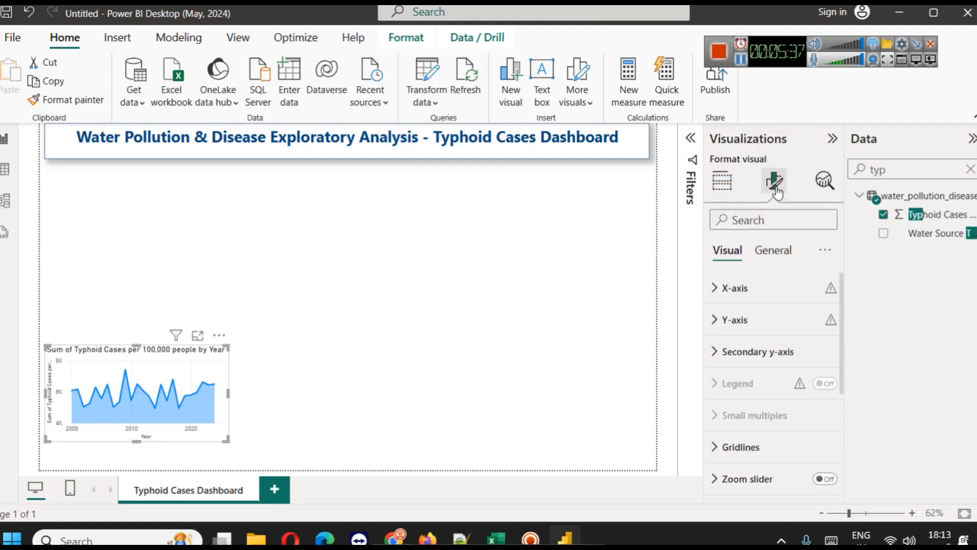
left_click(772, 250)
left_click(760, 331)
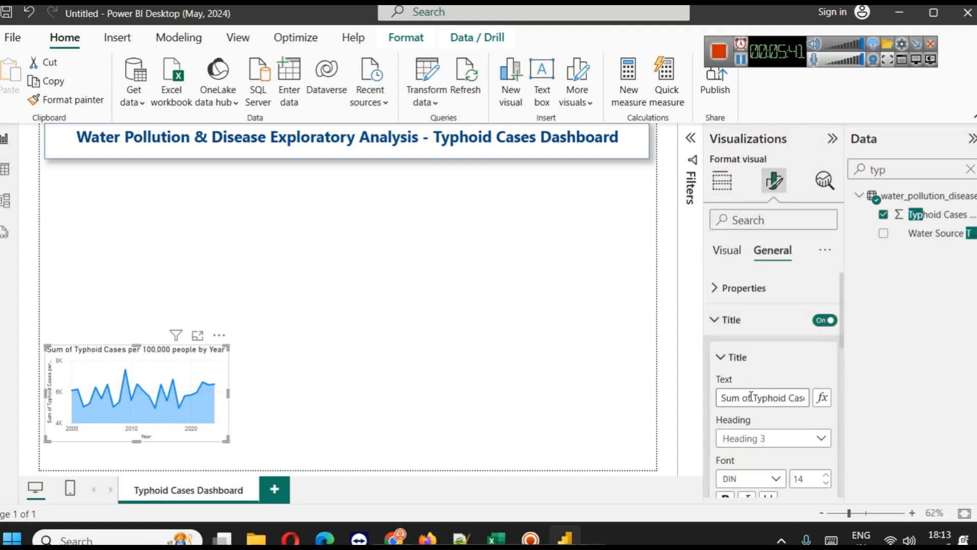
left_click_drag(752, 399, 726, 402)
key("BackSpace")
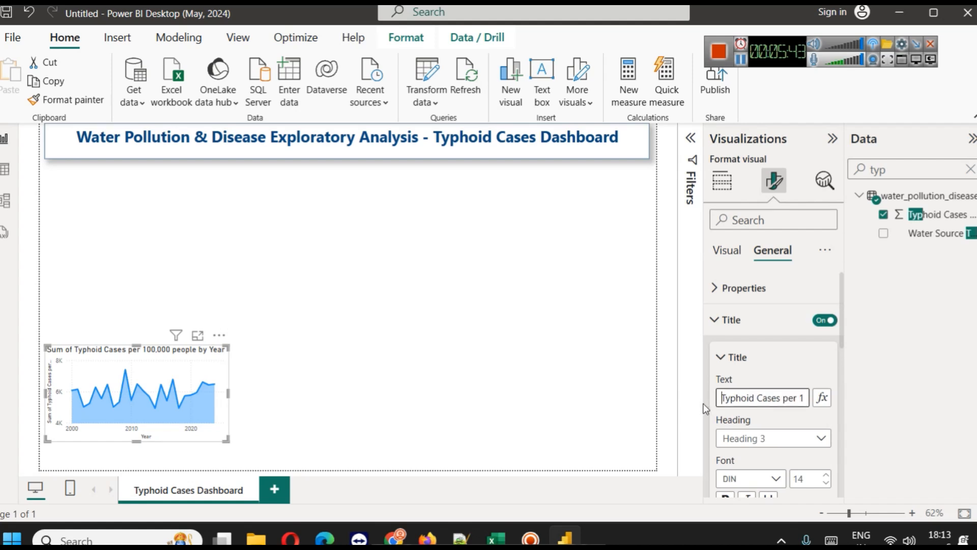
key("Right")
key("Right")
key("Right")
key("Right")
key("Right")
key("Right")
key("Right")
key("Right")
key("Right")
key("Right")
key("Right")
key("Right")
key("Right")
key("Right")
key("Right")
key("Right")
key("Right")
key("Right")
key("Right")
key("Right")
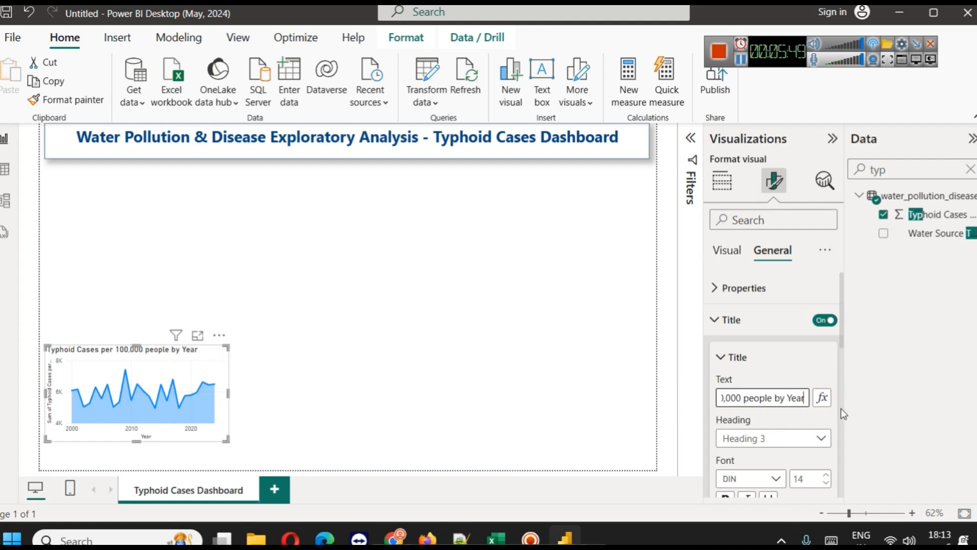
Make the area chart's title bold, centred and dark blue like the dashboard title
scroll(733, 357, "down", 3)
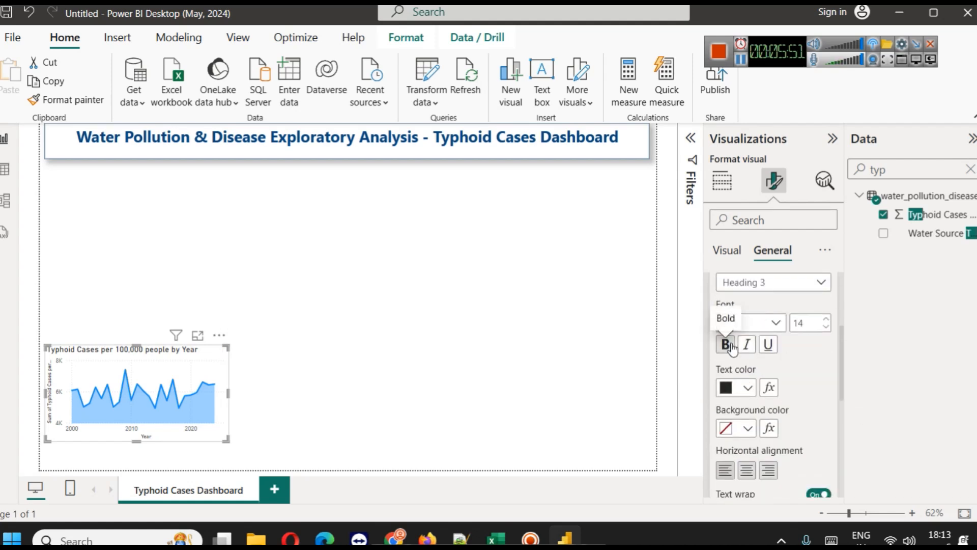
left_click(727, 345)
scroll(770, 397, "down", 3)
scroll(764, 408, "up", 3)
left_click(747, 470)
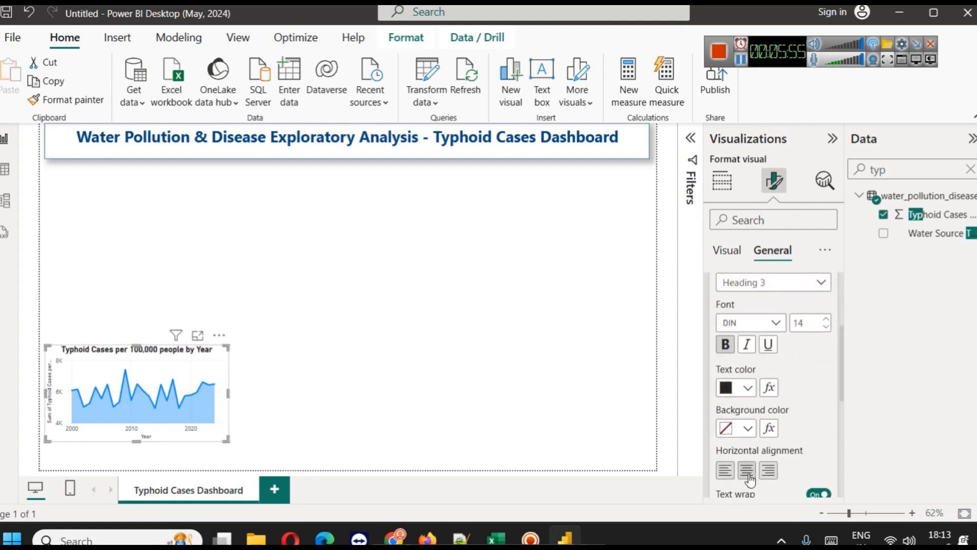
left_click(748, 388)
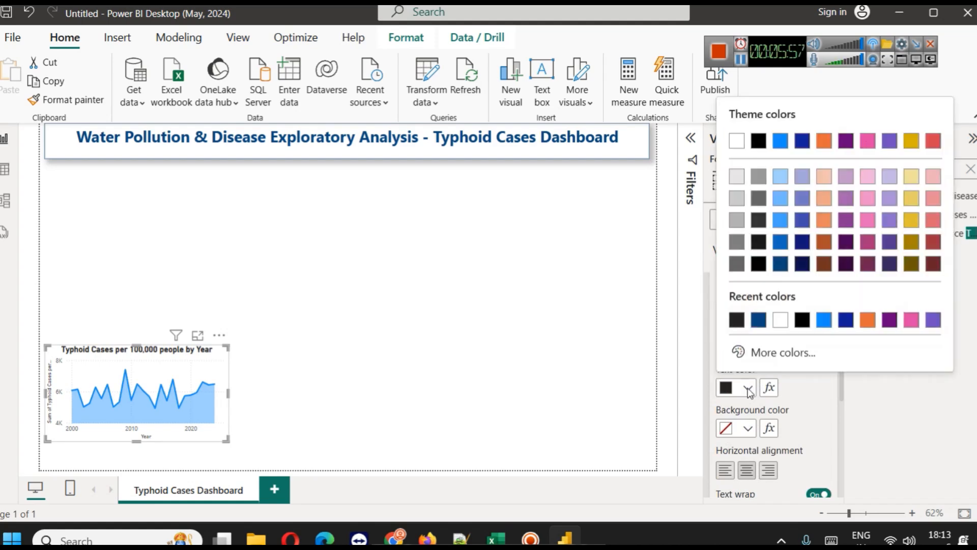
left_click(758, 320)
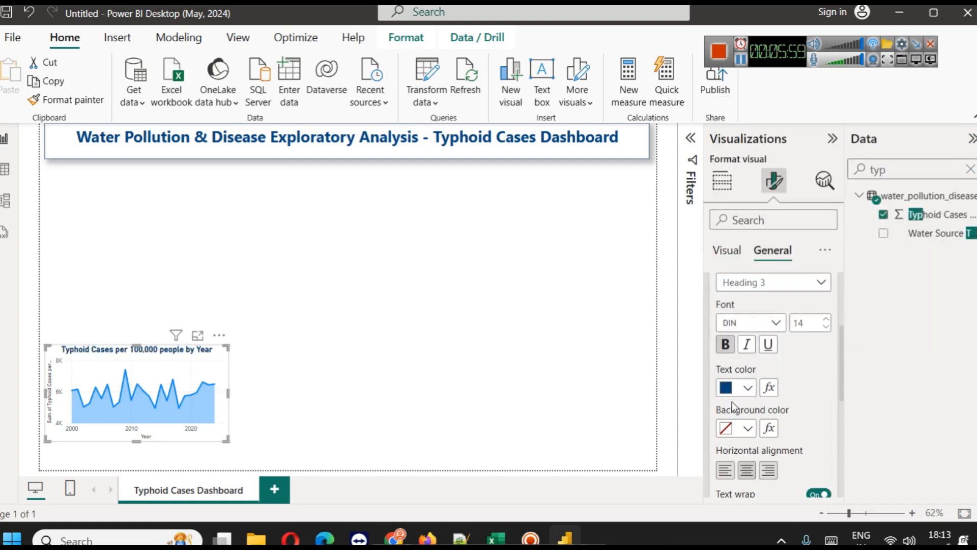
scroll(774, 390, "down", 5)
scroll(754, 357, "up", 5)
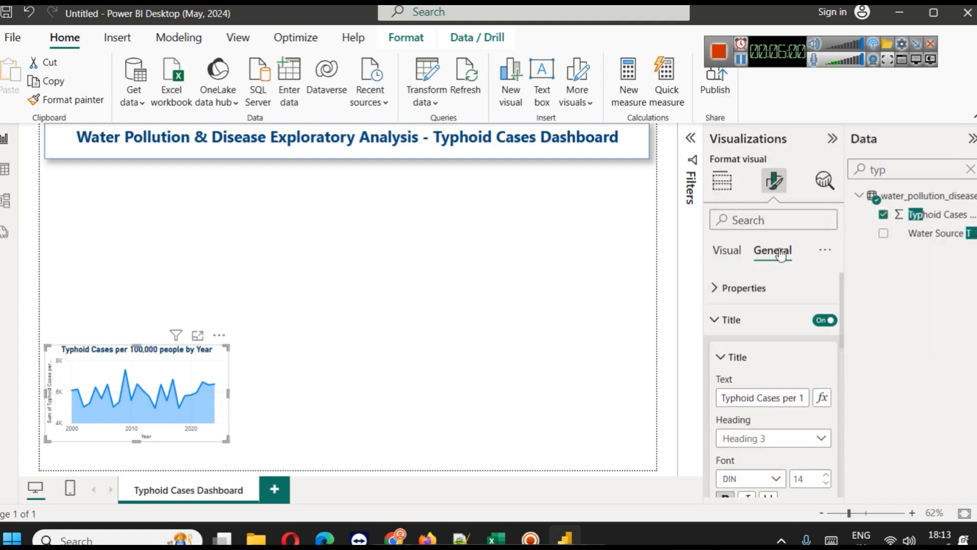
Give the area chart a shadow and a dark blue visual border
left_click(742, 319)
left_click(737, 351)
scroll(816, 382, "down", 3)
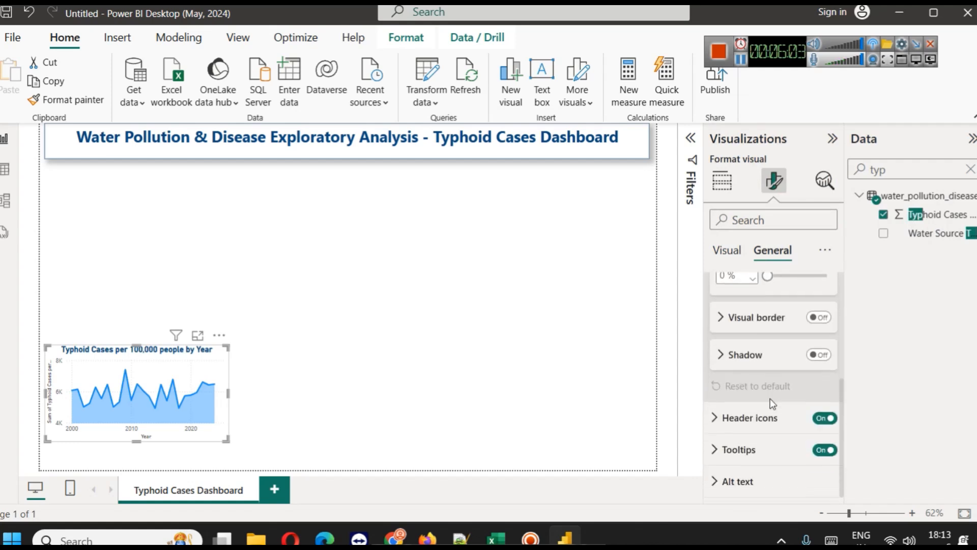
left_click(819, 355)
left_click(819, 317)
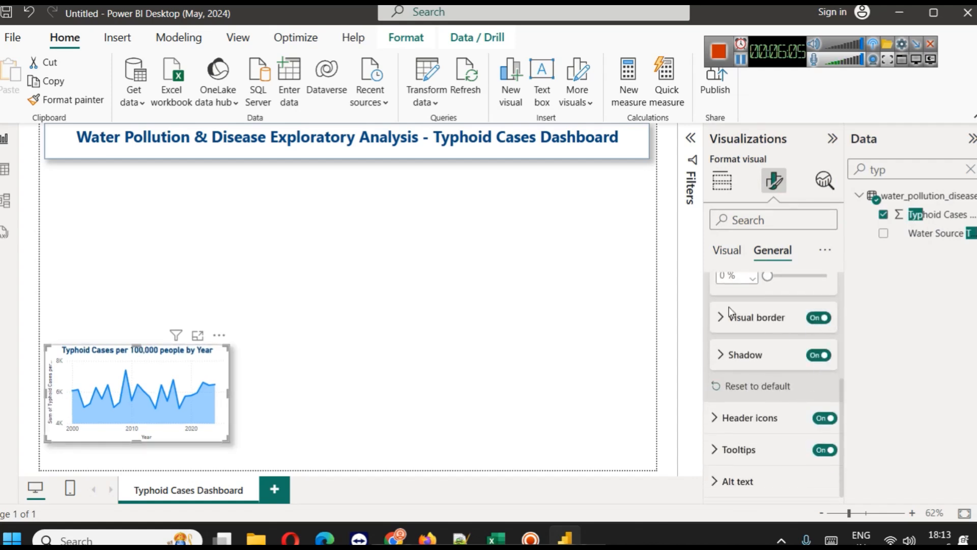
left_click(736, 325)
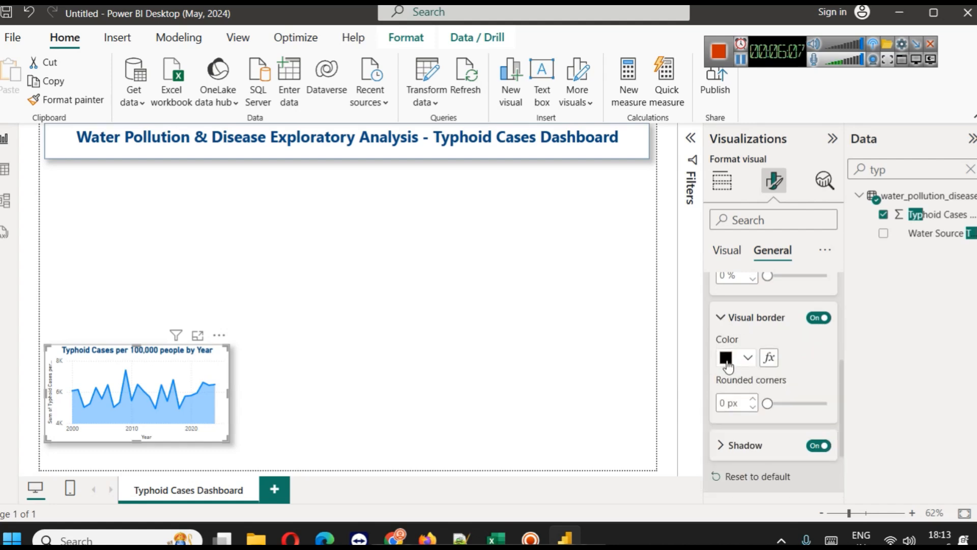
left_click(728, 358)
left_click(736, 290)
left_click(439, 359)
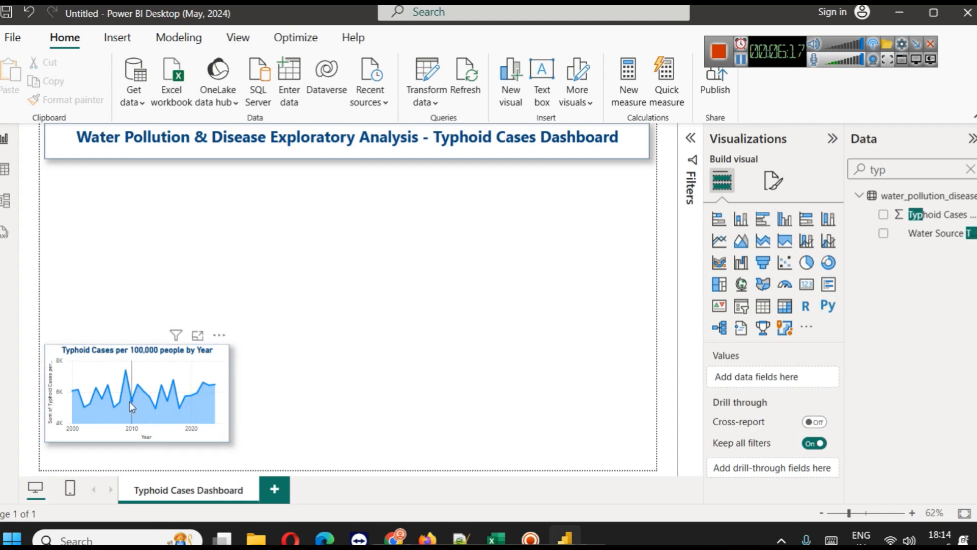
Clear the field search and look over the water_pollution_disease table's data, returning to the report page
mouse_move(131, 382)
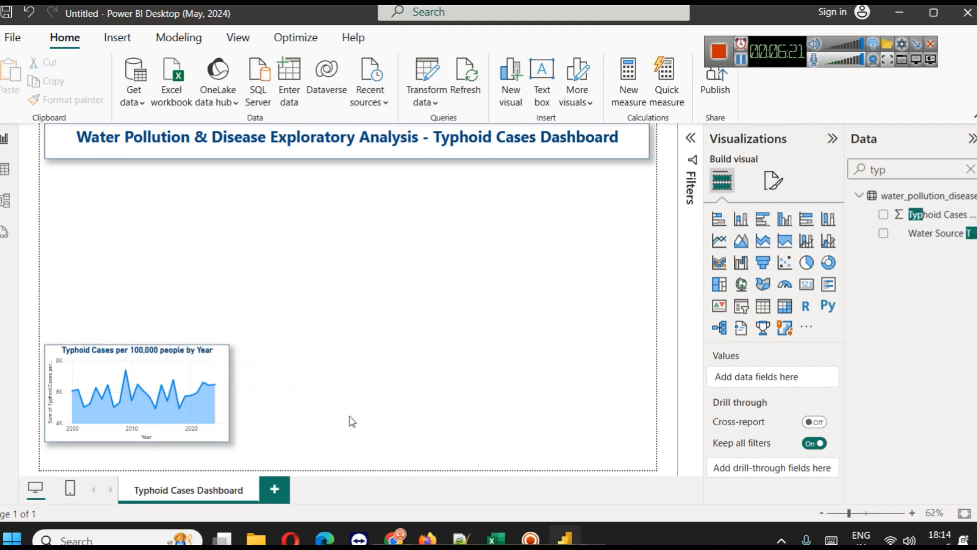
mouse_move(182, 405)
left_click(970, 170)
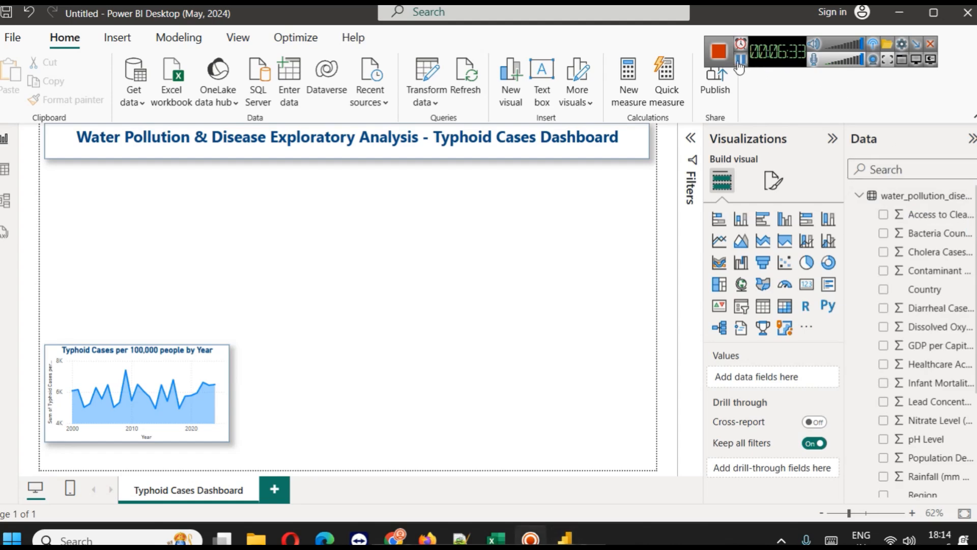
left_click(5, 169)
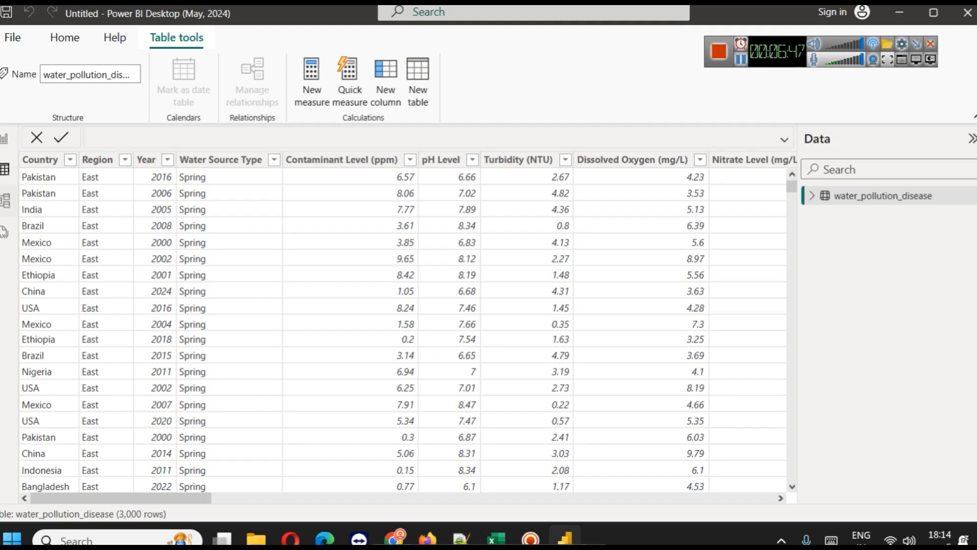
left_click(4, 139)
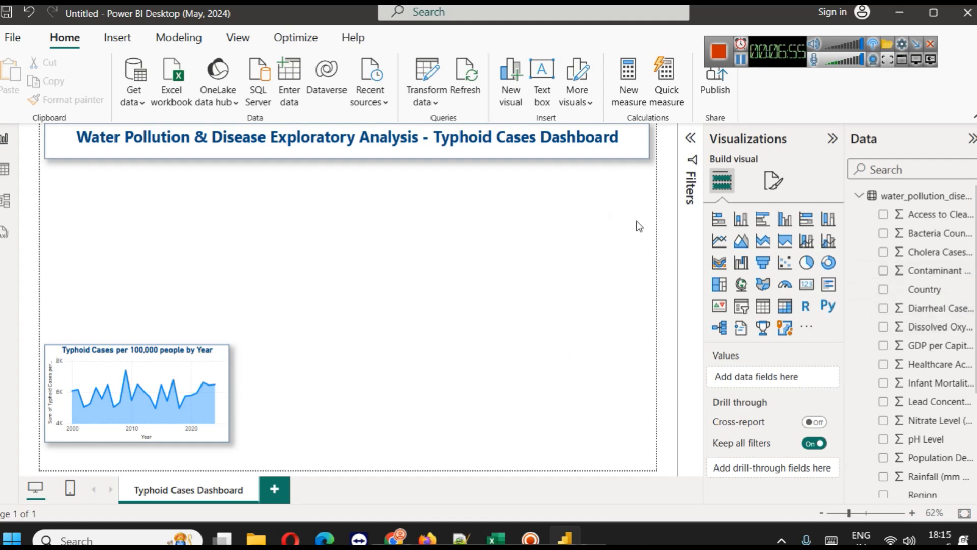
Insert a slicer on the Country field and shrink it to a small box just below the dashboard title's right end
left_click(741, 305)
left_click_drag(327, 244, 327, 205)
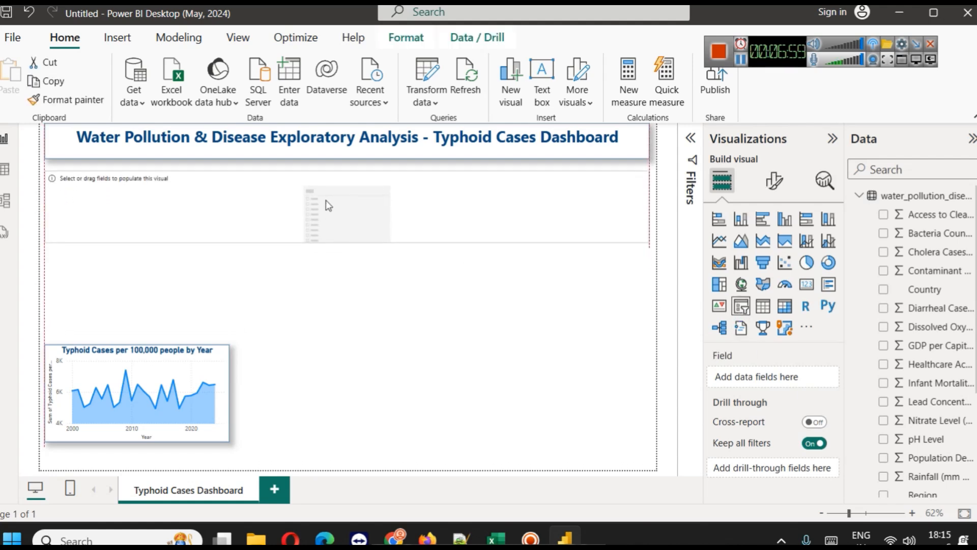
left_click_drag(47, 204, 558, 204)
left_click_drag(603, 239, 604, 196)
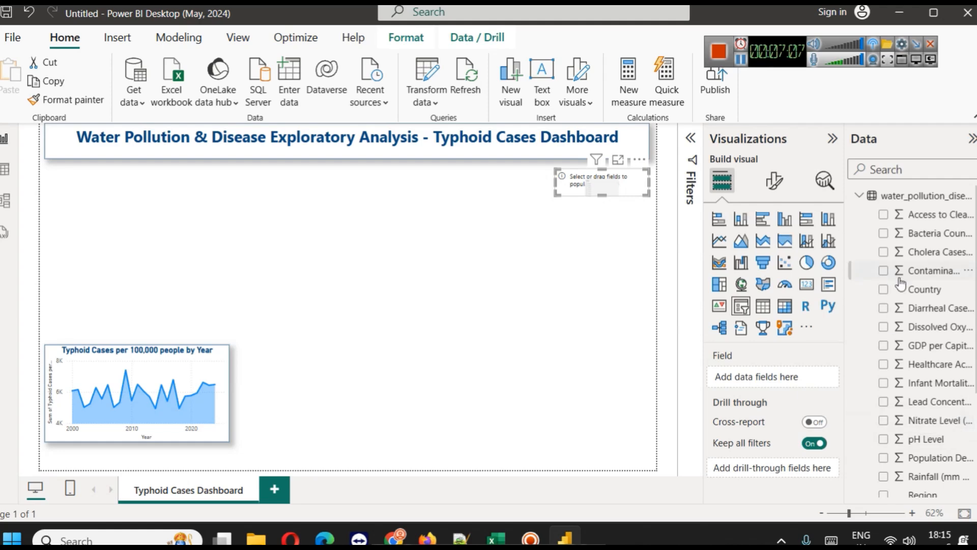
left_click_drag(925, 289, 773, 387)
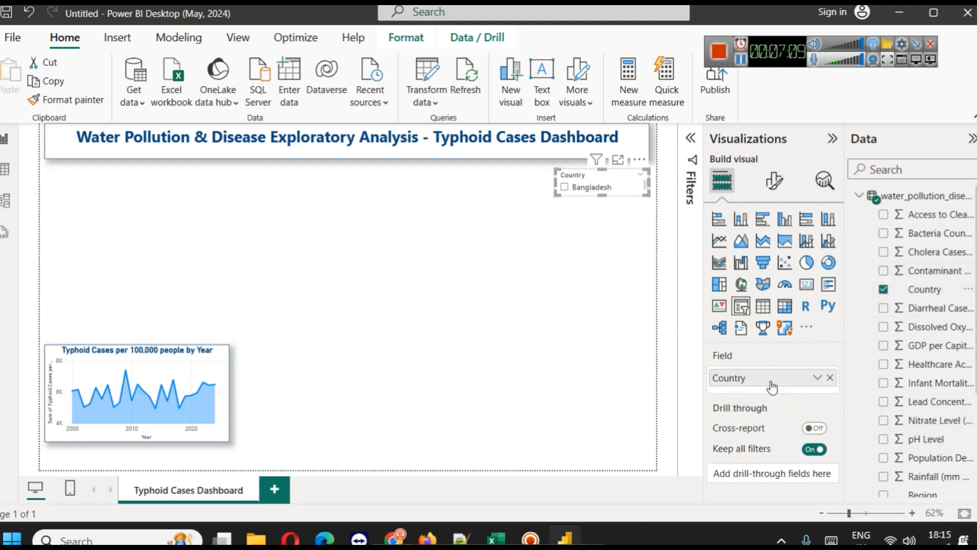
Set the Country slicer's style to Dropdown and adjust its height to fit the header and selection box
left_click(774, 180)
left_click(761, 294)
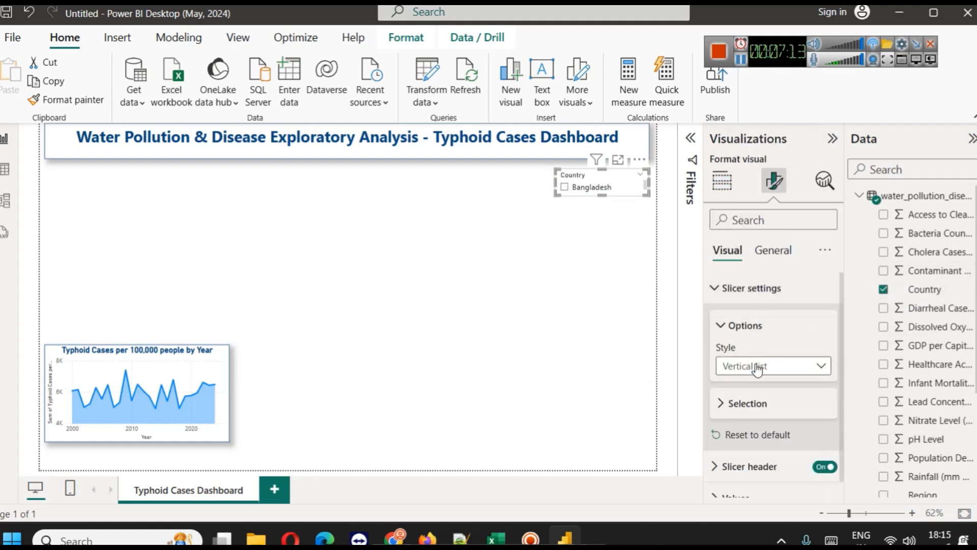
left_click(753, 367)
left_click(755, 422)
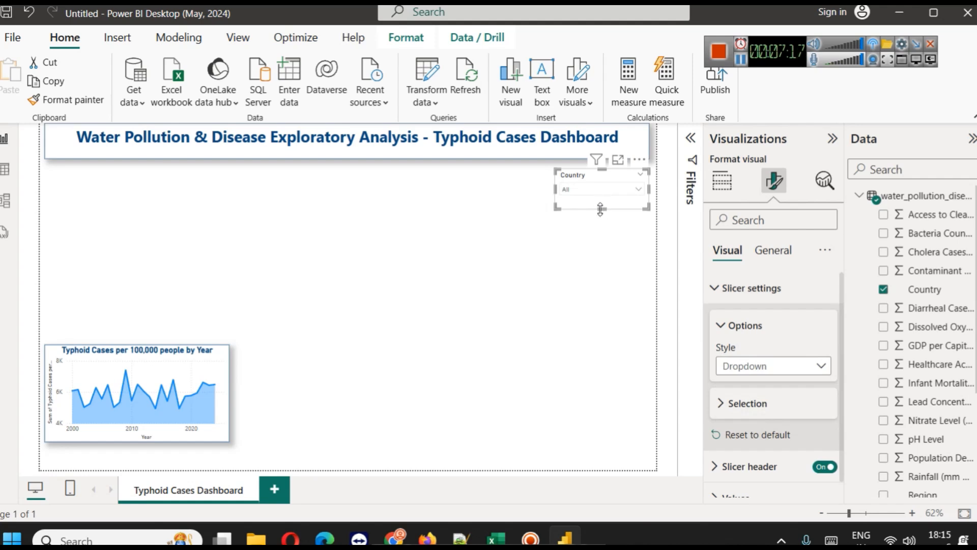
left_click_drag(602, 206, 601, 200)
Test the Country slicer by filtering the area chart by Bangladesh and by Brazil
left_click(602, 185)
scroll(604, 230, "down", 3)
scroll(604, 246, "up", 3)
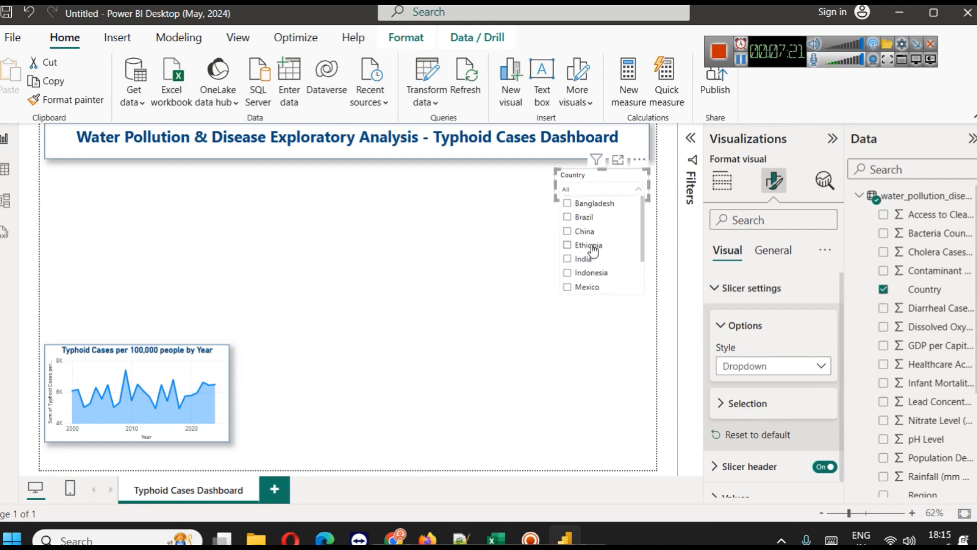
left_click(591, 207)
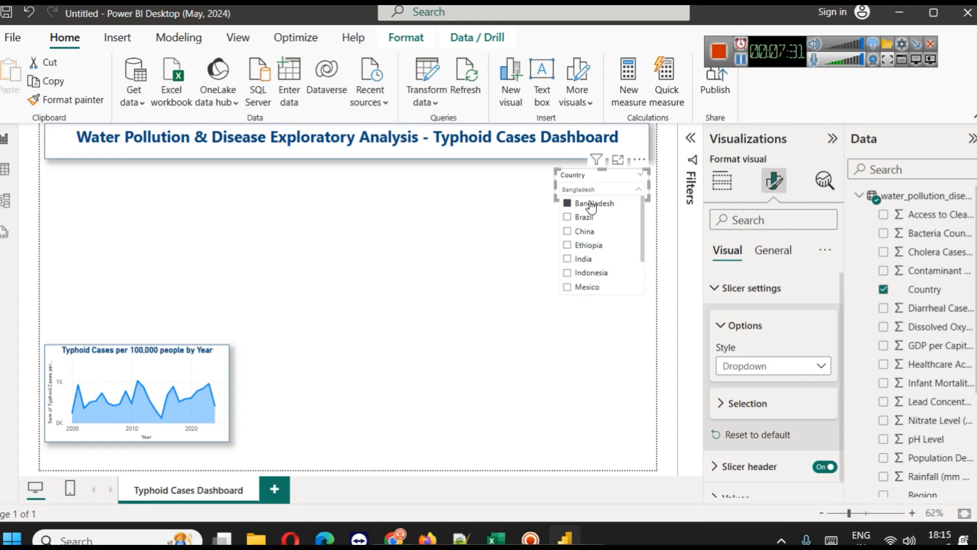
left_click(593, 219)
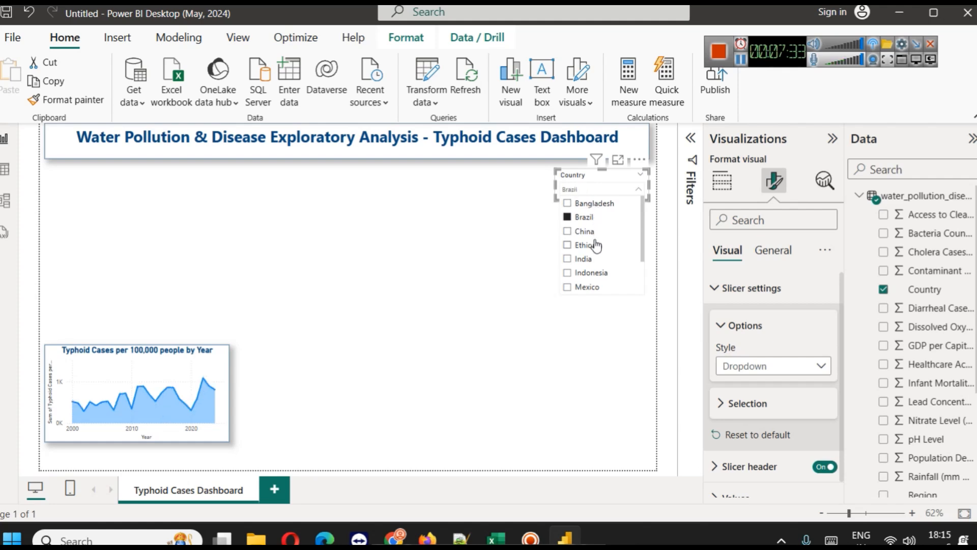
mouse_move(203, 381)
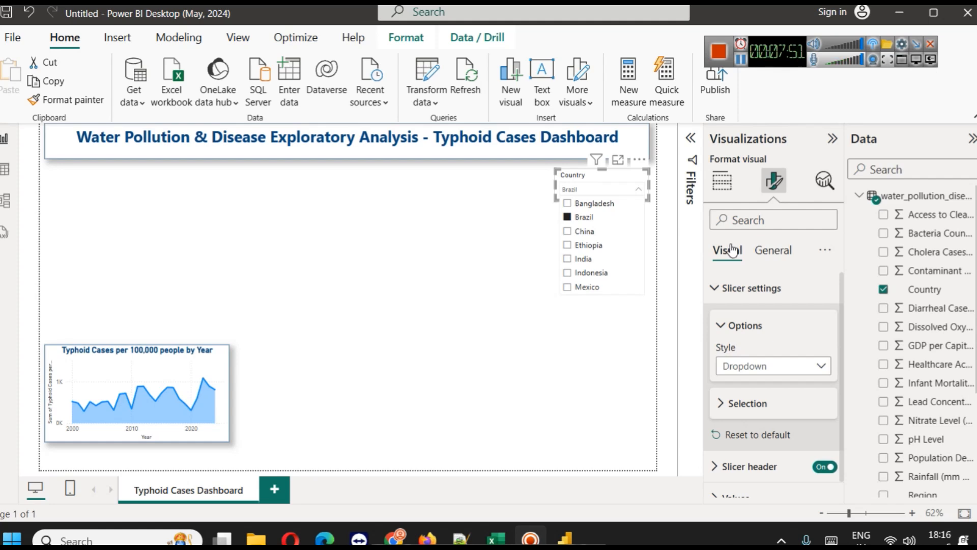
Filter the area chart by China, Ethiopia, India, Indonesia and Mexico in turn, examine India's trend, and clear the country selection
left_click(588, 235)
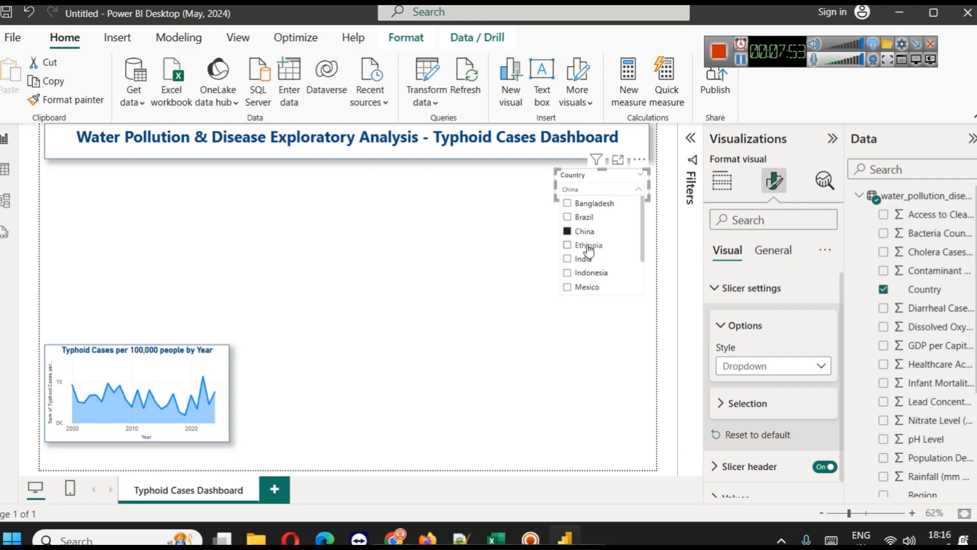
left_click(587, 245)
left_click(588, 260)
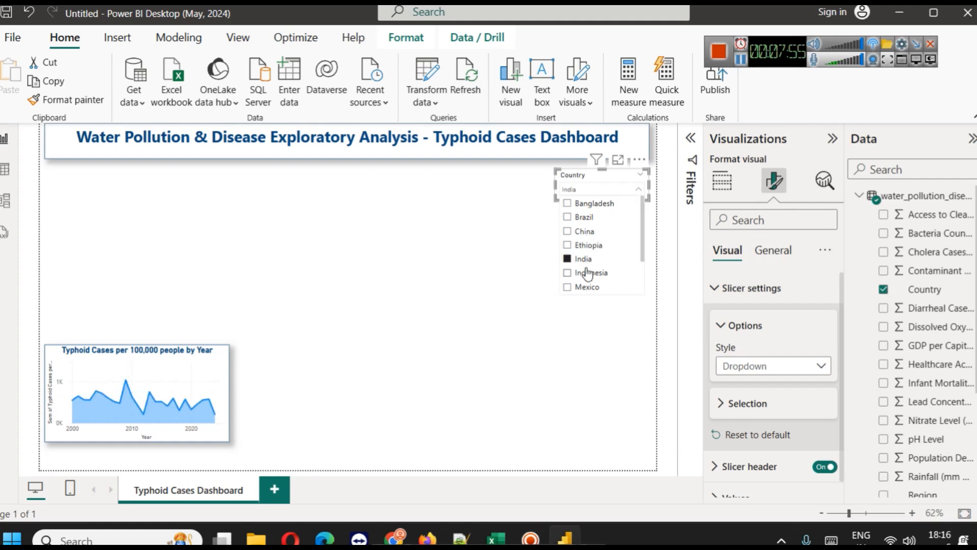
left_click(589, 273)
left_click(589, 287)
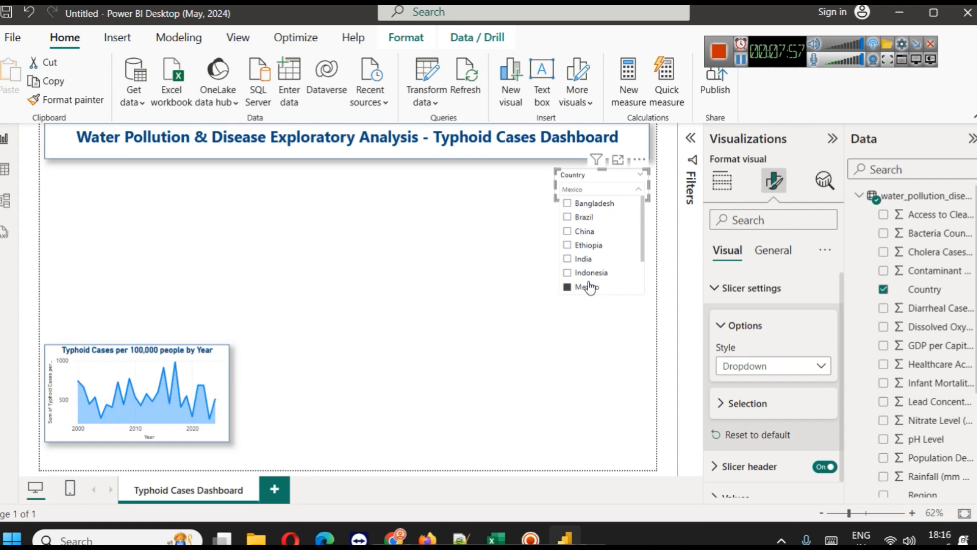
left_click(575, 259)
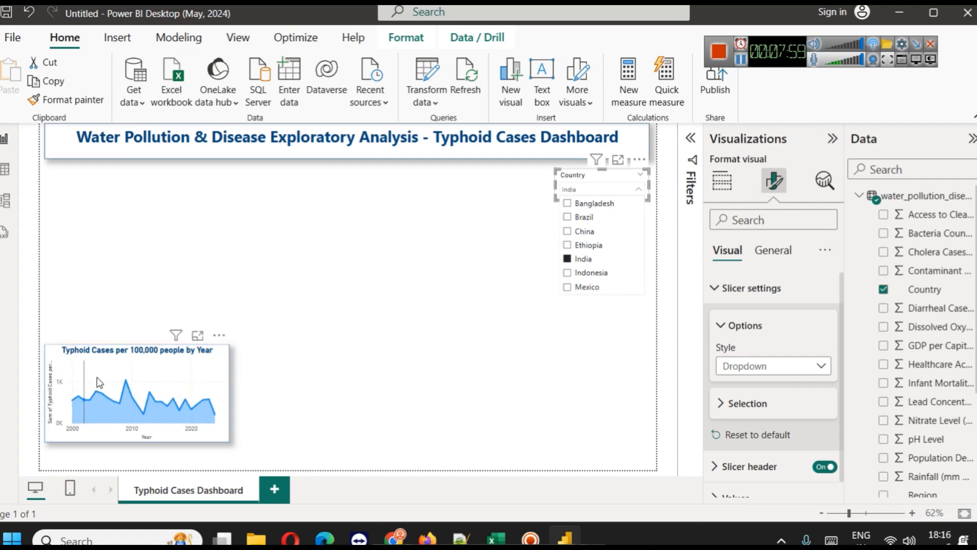
mouse_move(127, 386)
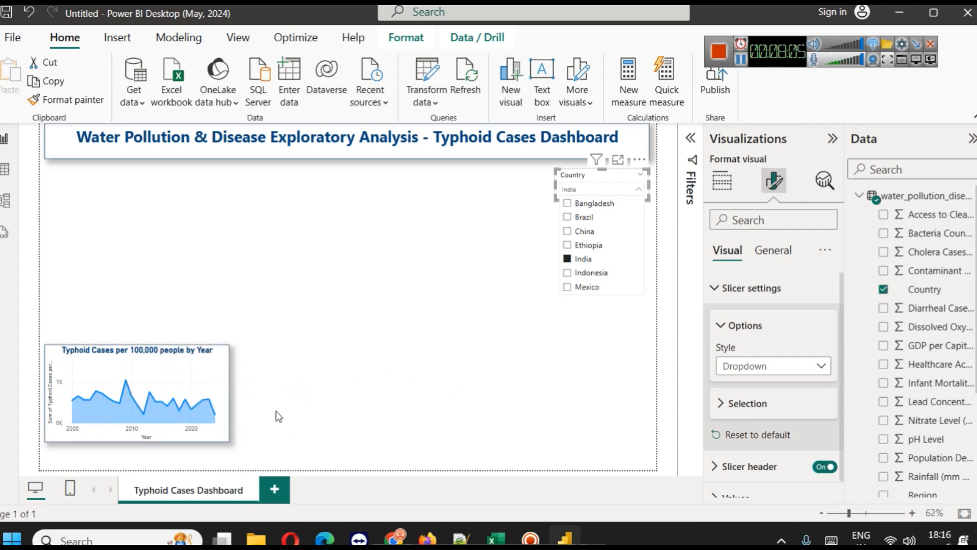
left_click(586, 259)
left_click(539, 351)
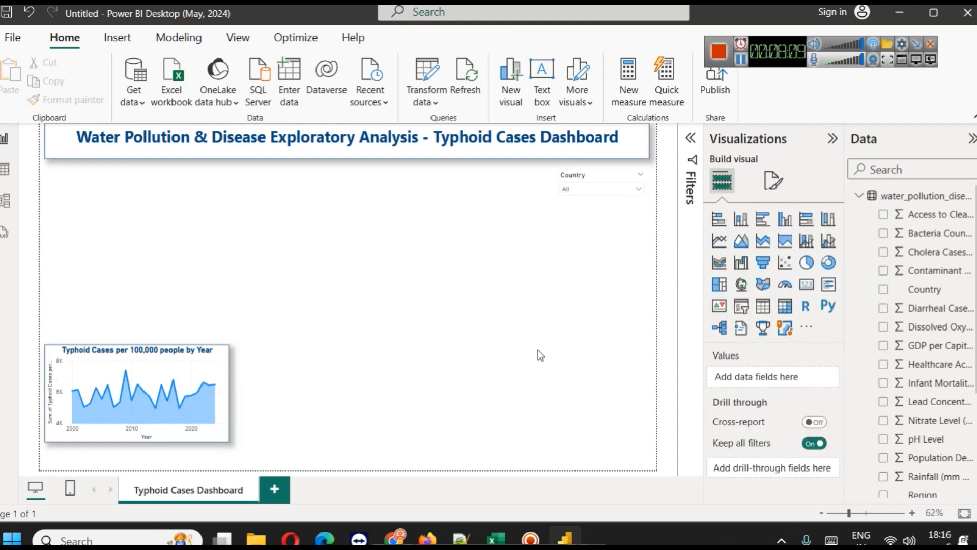
Slightly reduce the height of the dashboard title's text box to widen the gap above the Country slicer
left_click(605, 176)
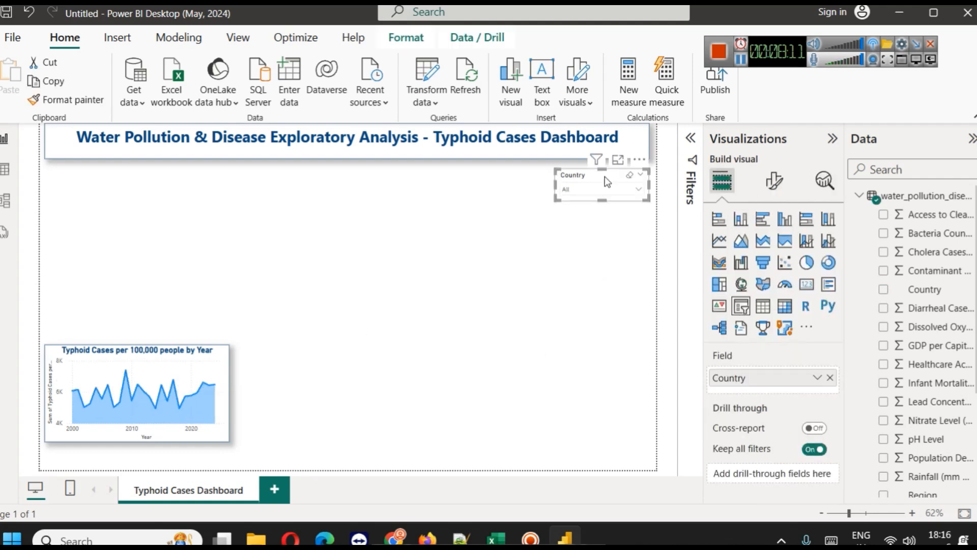
left_click(414, 151)
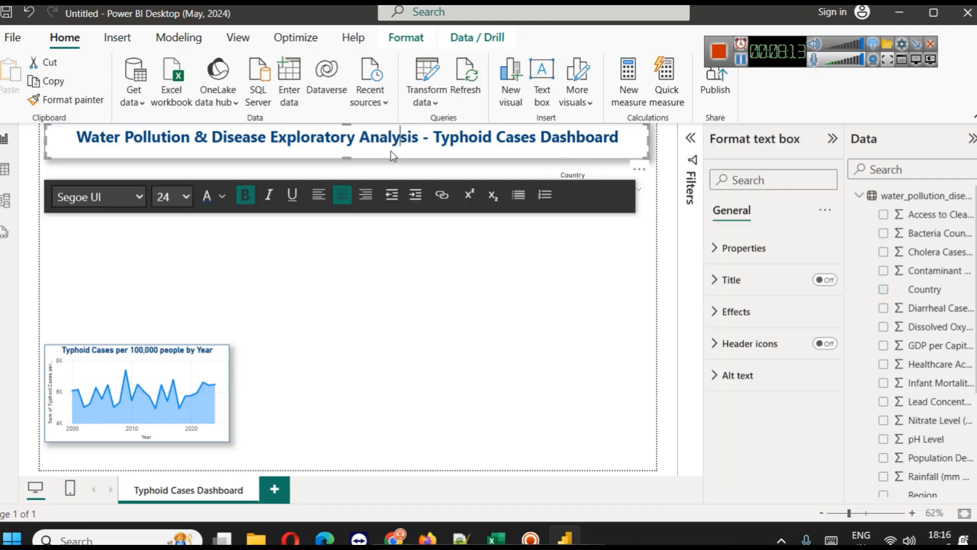
left_click_drag(343, 157, 344, 153)
Copy the dashboard title's shadow and border formatting onto the Country slicer with Format painter
left_click(97, 100)
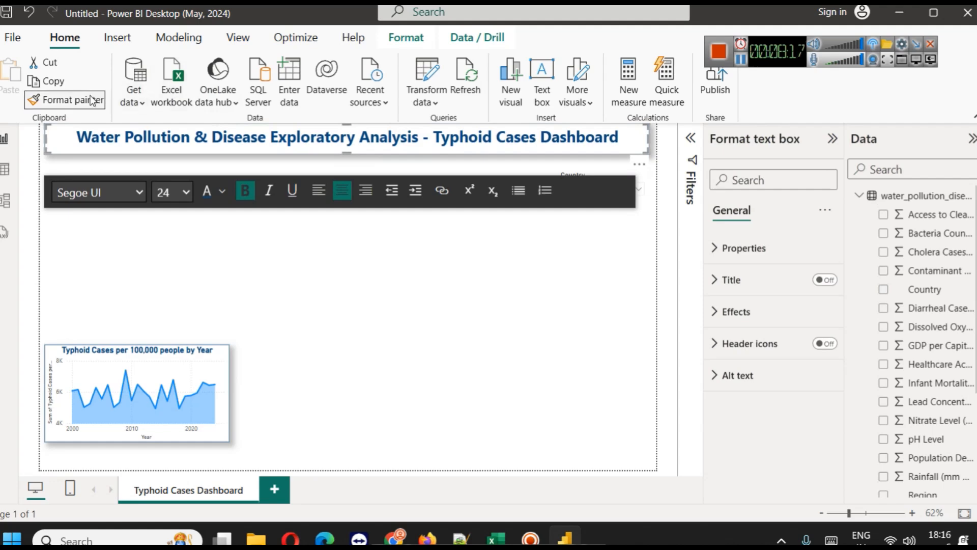
left_click(607, 169)
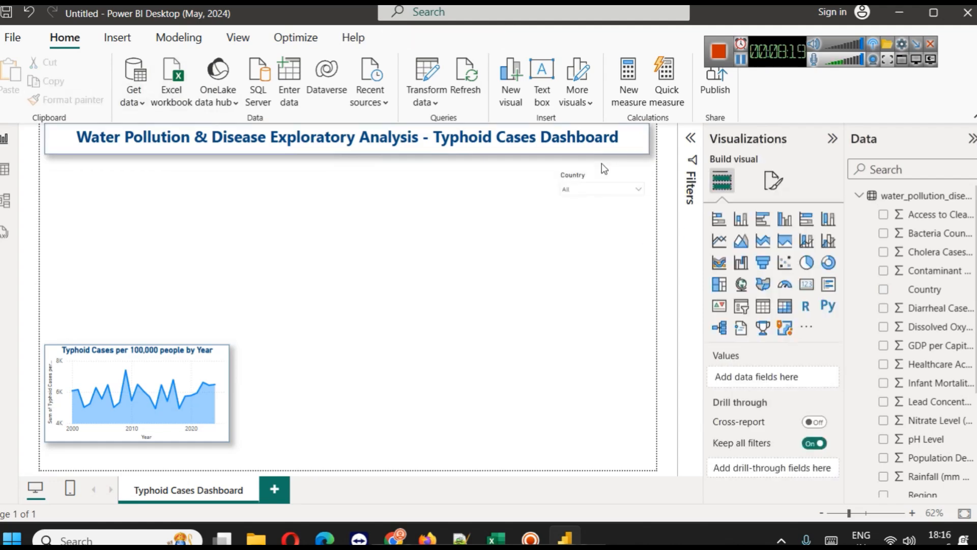
left_click(441, 139)
left_click(72, 99)
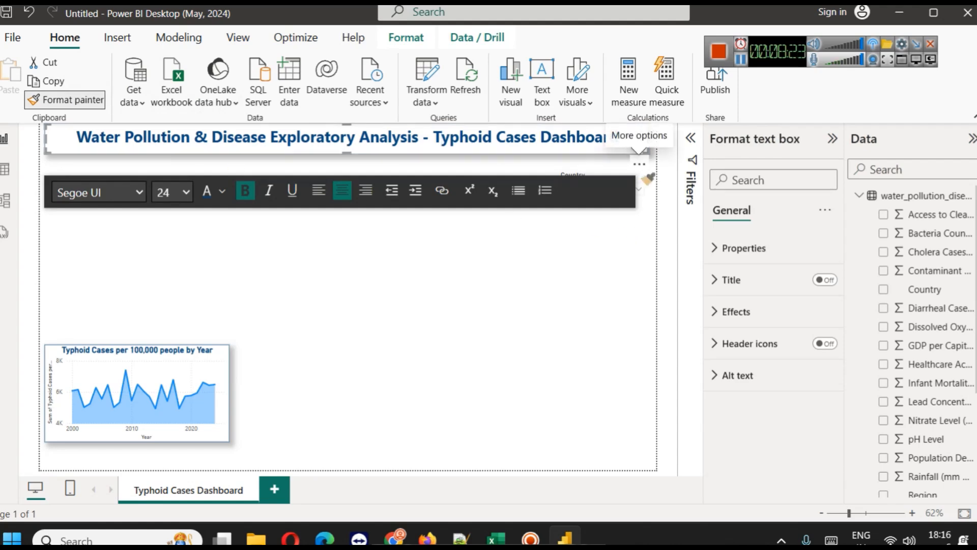
left_click(640, 164)
left_click(627, 173)
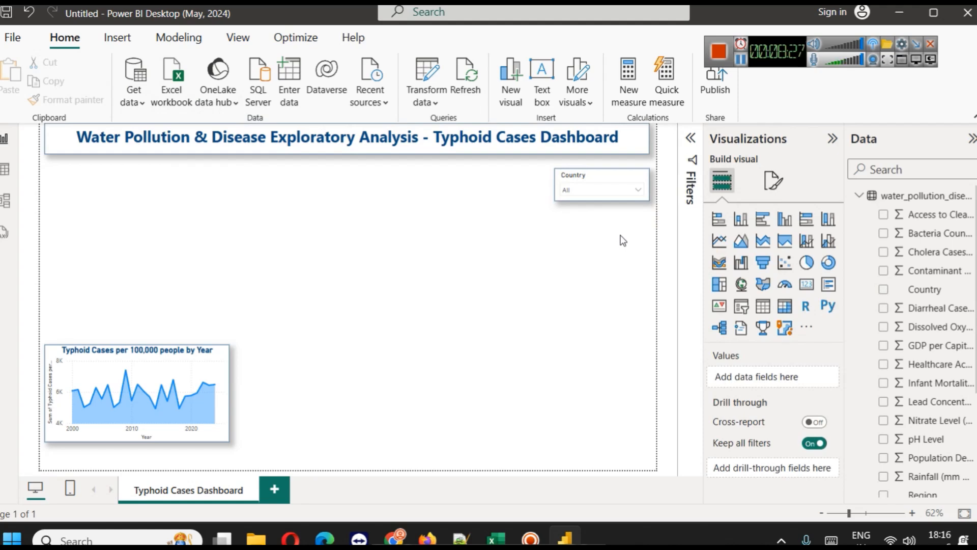
Make the Country slicer's header text bold and dark blue like the dashboard title
left_click(600, 174)
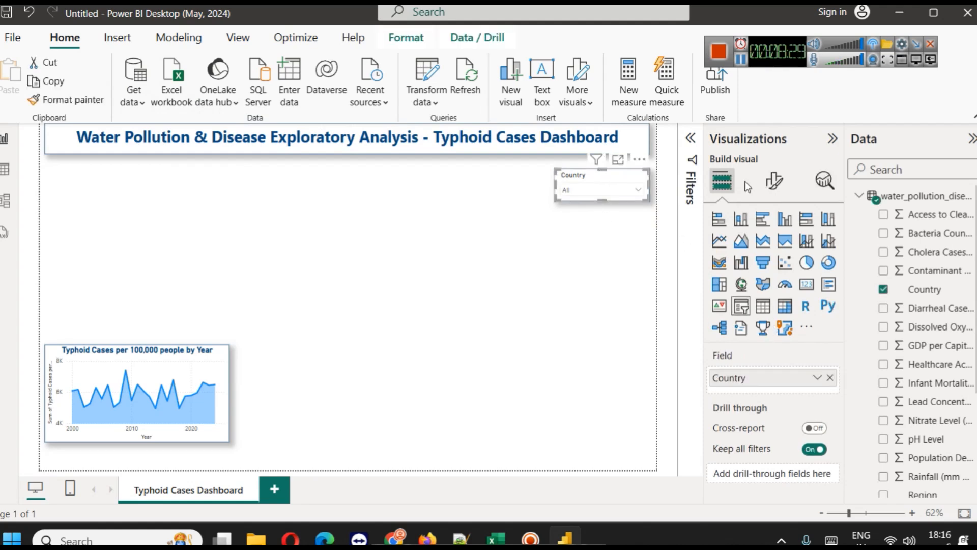
left_click(775, 181)
left_click(736, 321)
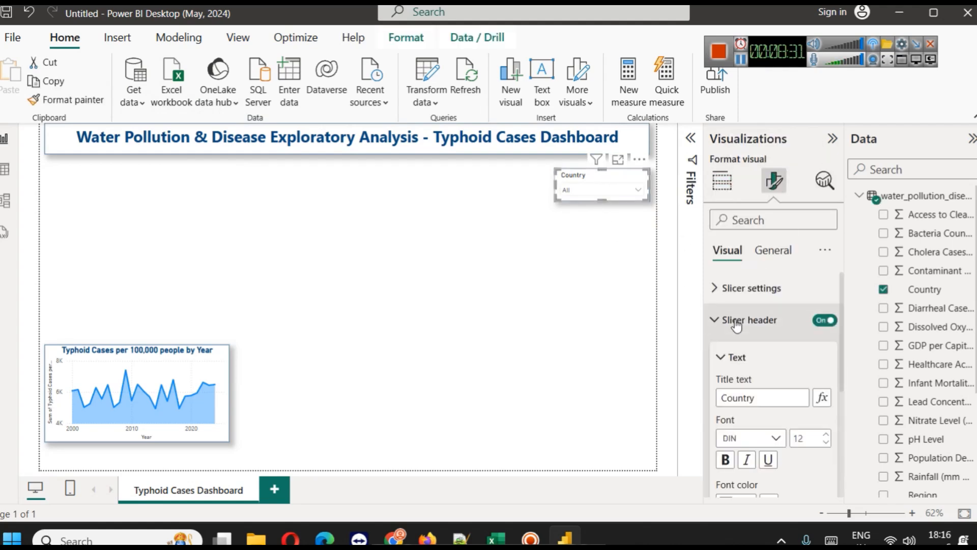
scroll(736, 326, "down", 3)
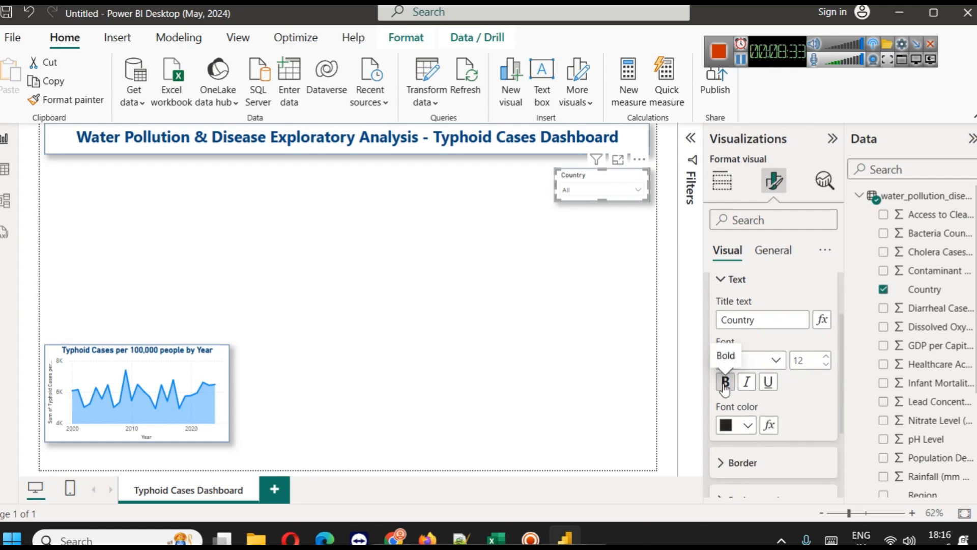
left_click(747, 425)
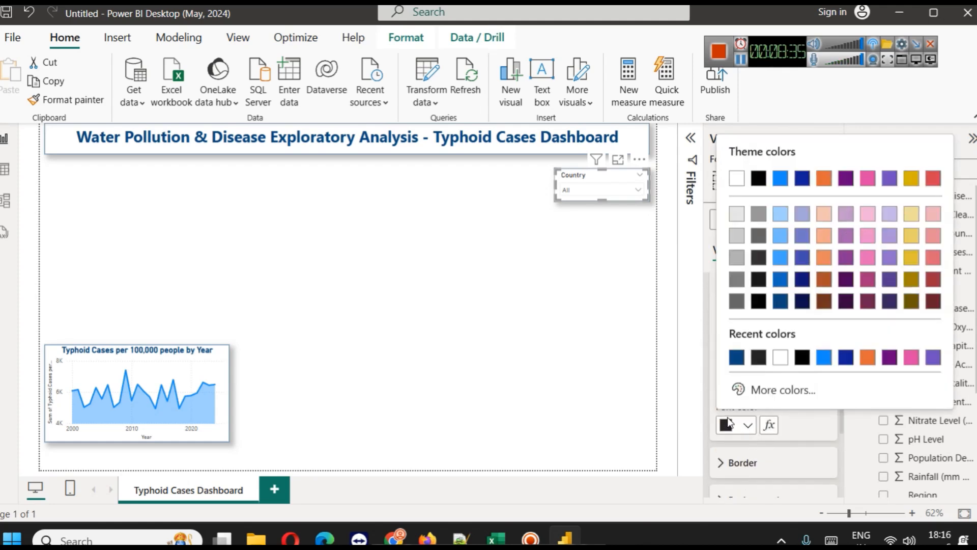
left_click(736, 358)
left_click(726, 381)
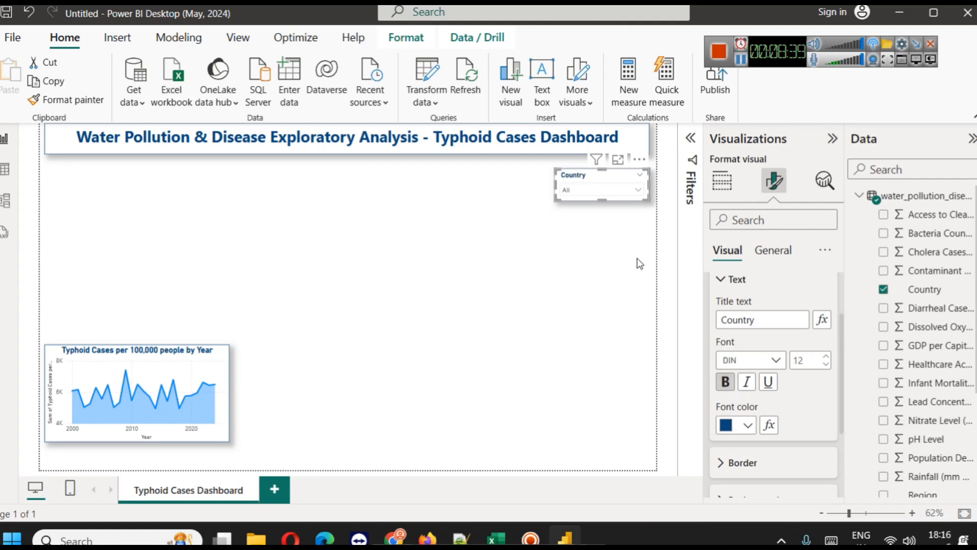
left_click(491, 230)
Duplicate the Country slicer and place the copy directly beneath the original
left_click(609, 184)
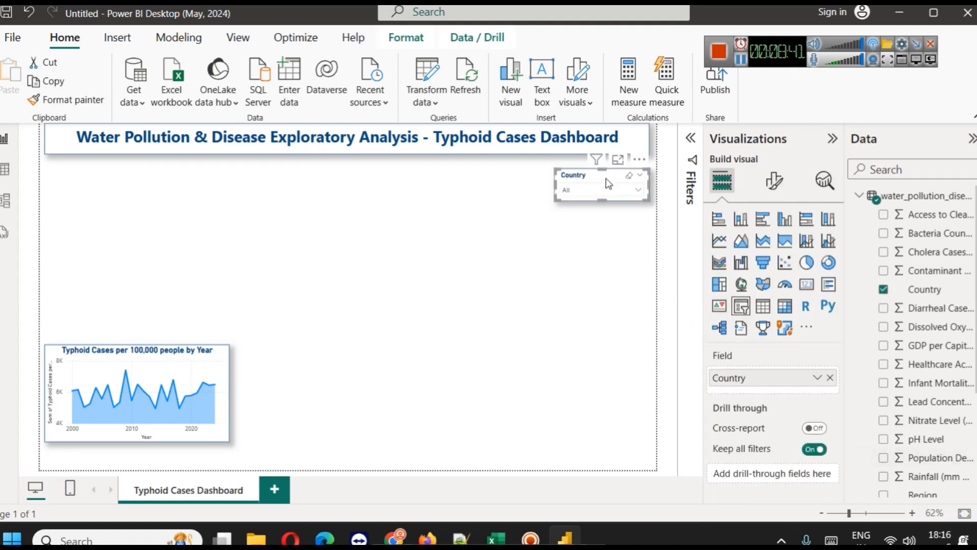
left_click_drag(601, 184, 603, 216)
left_click(588, 285)
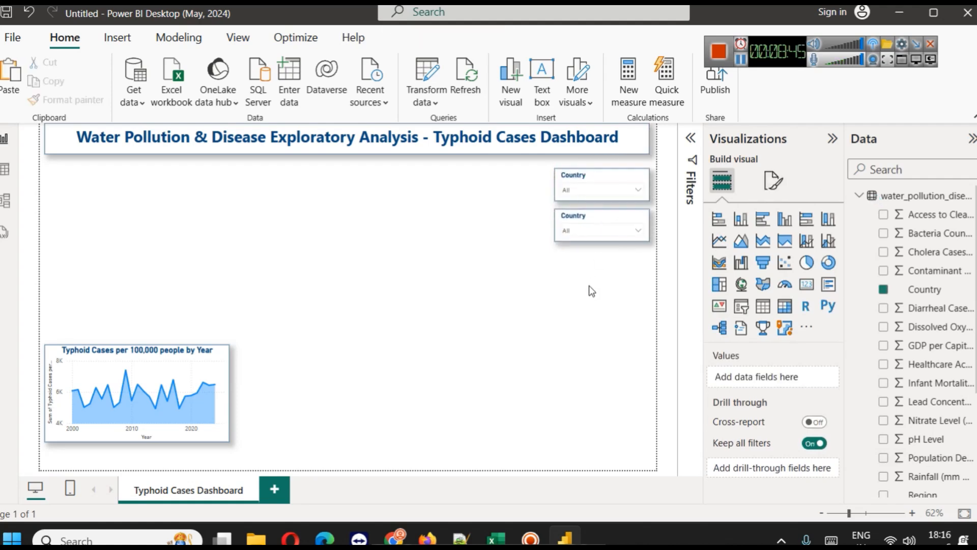
Replace the Country field in the lower slicer with Region and check the new slicer's list of options
left_click(611, 216)
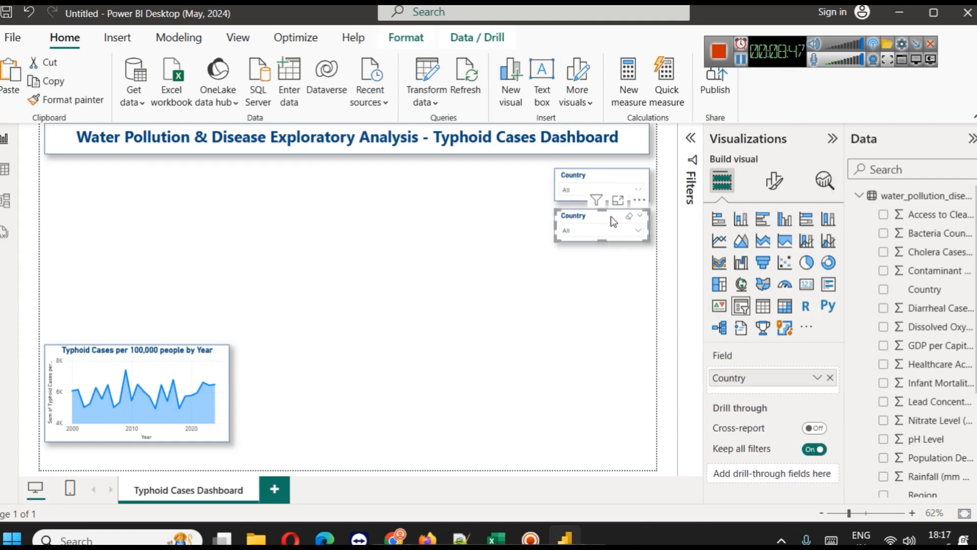
left_click(833, 380)
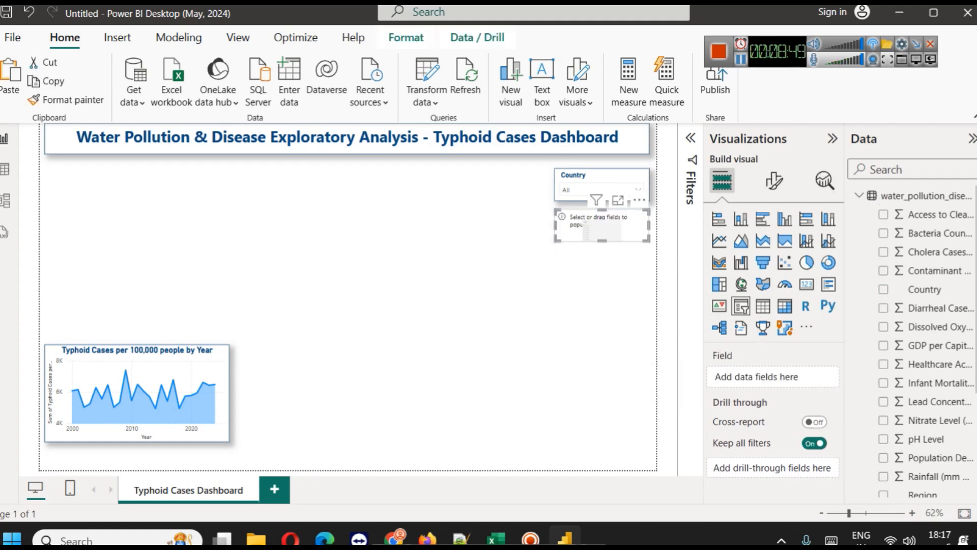
scroll(962, 319, "down", 3)
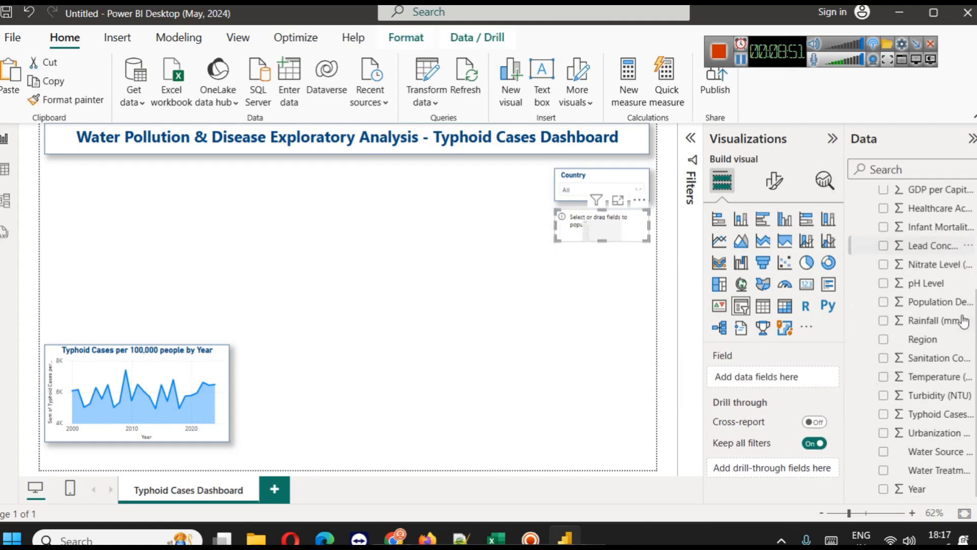
left_click_drag(935, 340, 775, 376)
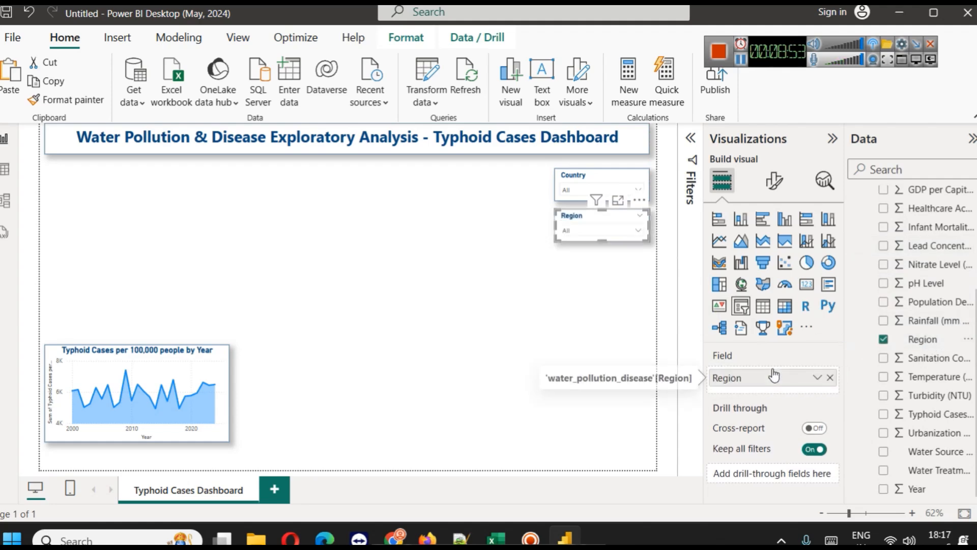
left_click(609, 233)
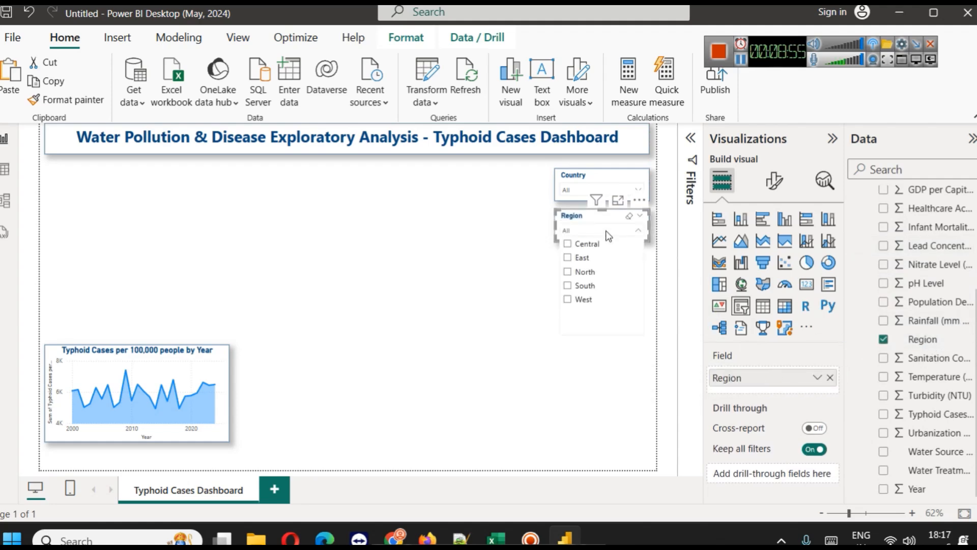
left_click(583, 193)
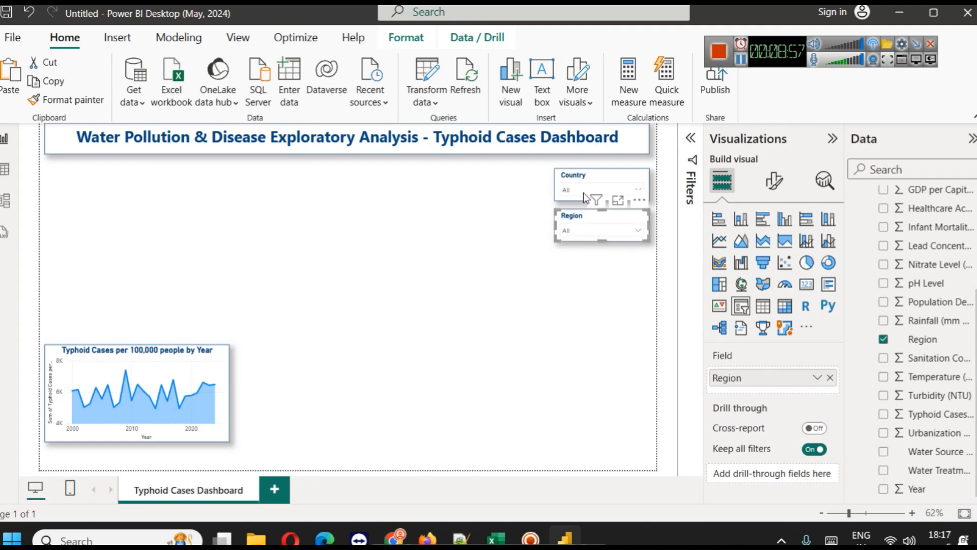
Filter the dashboard to India and the Central region with the slicers, and inspect the area chart's peak year
left_click(581, 188)
left_click(591, 260)
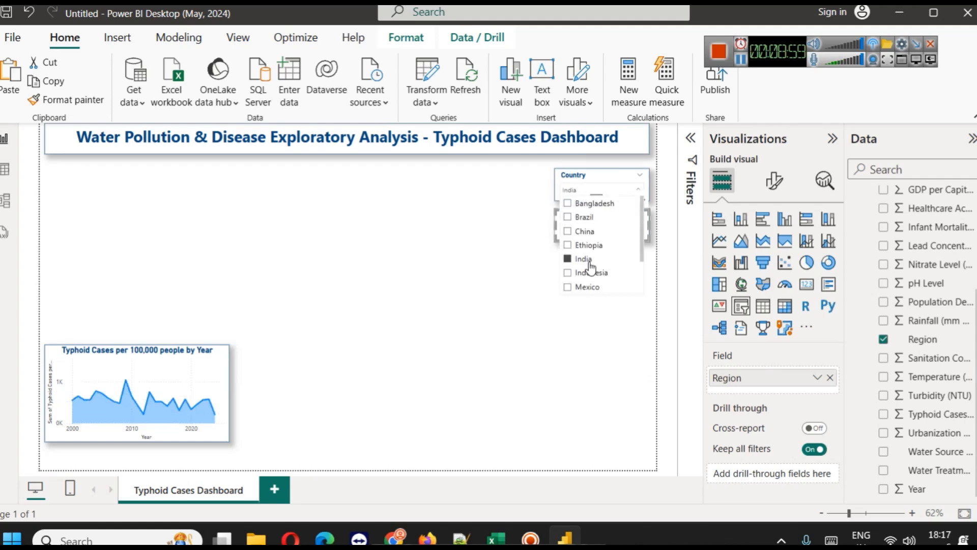
left_click(623, 185)
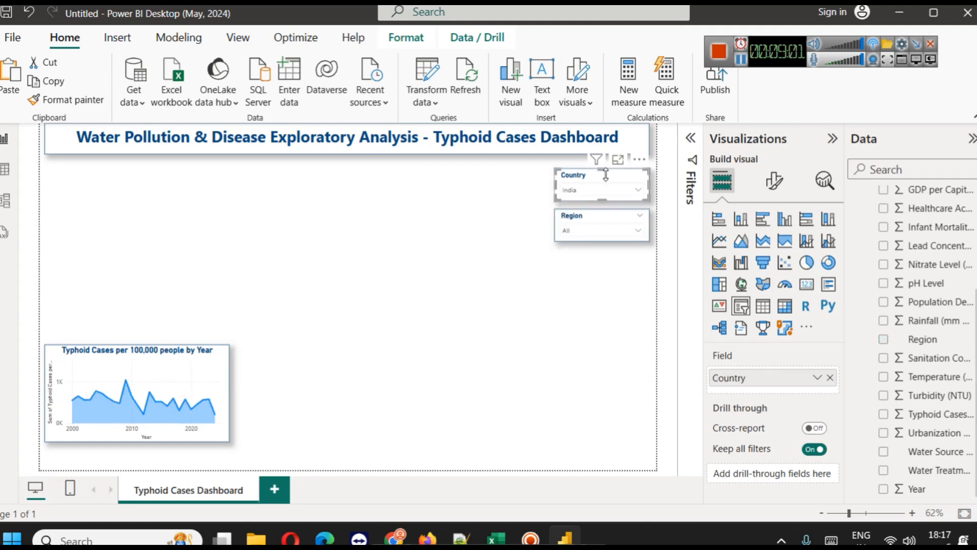
left_click(585, 234)
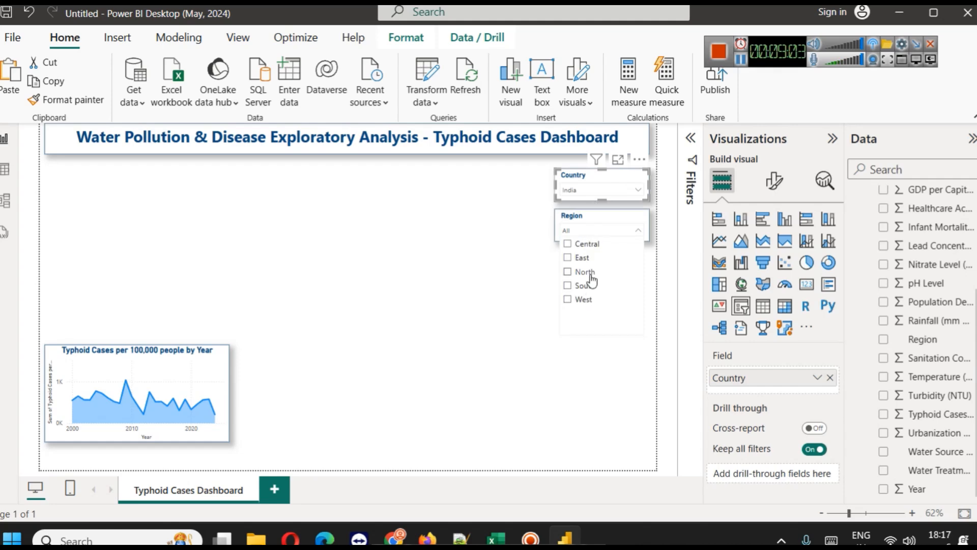
left_click(590, 246)
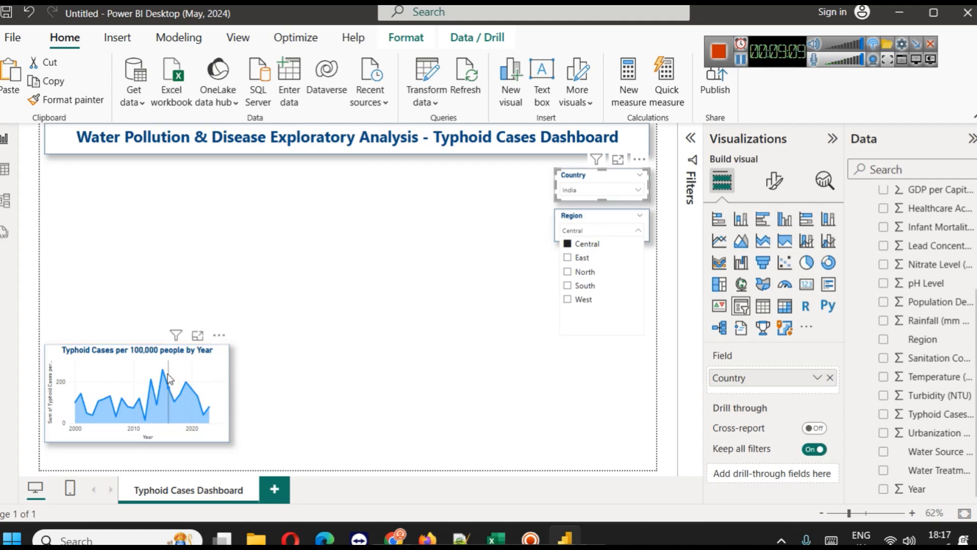
mouse_move(163, 370)
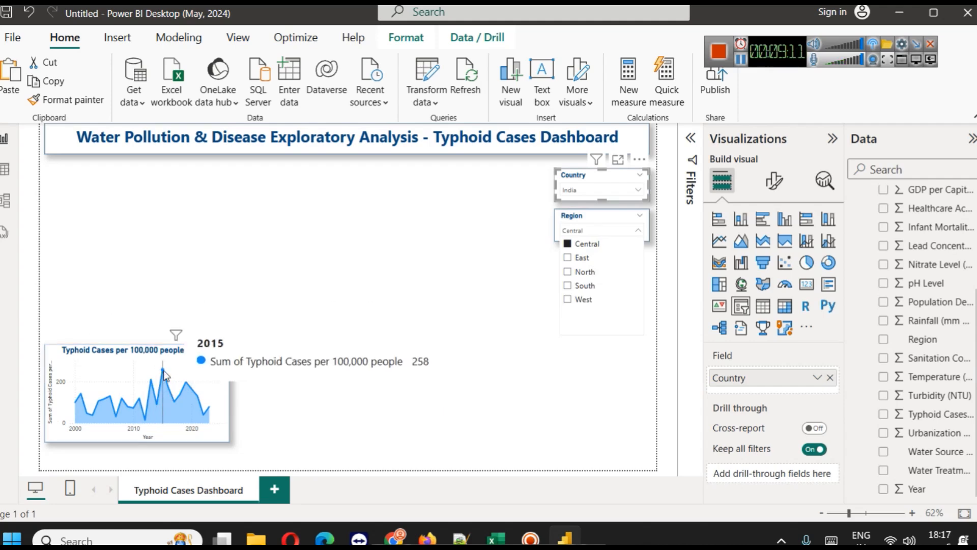
Turn on data labels for the Typhoid Cases per 100,000 people by Year area chart
left_click(693, 147)
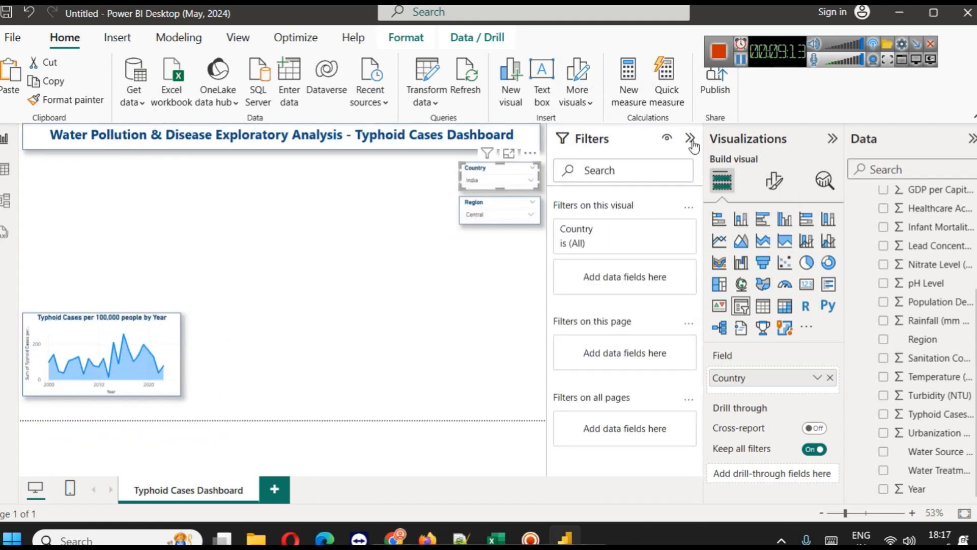
left_click(688, 137)
left_click(202, 365)
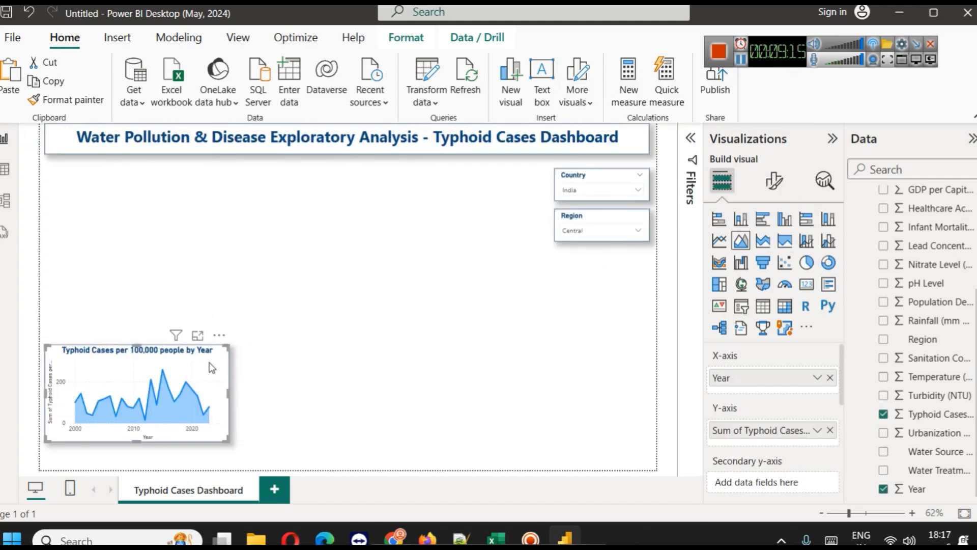
left_click(774, 182)
scroll(749, 295, "down", 3)
scroll(750, 295, "down", 1)
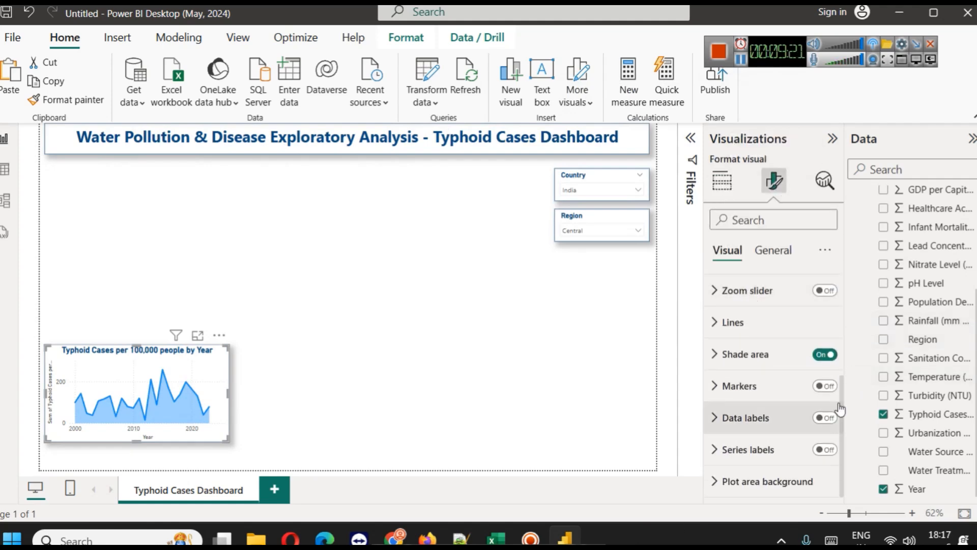
left_click(829, 418)
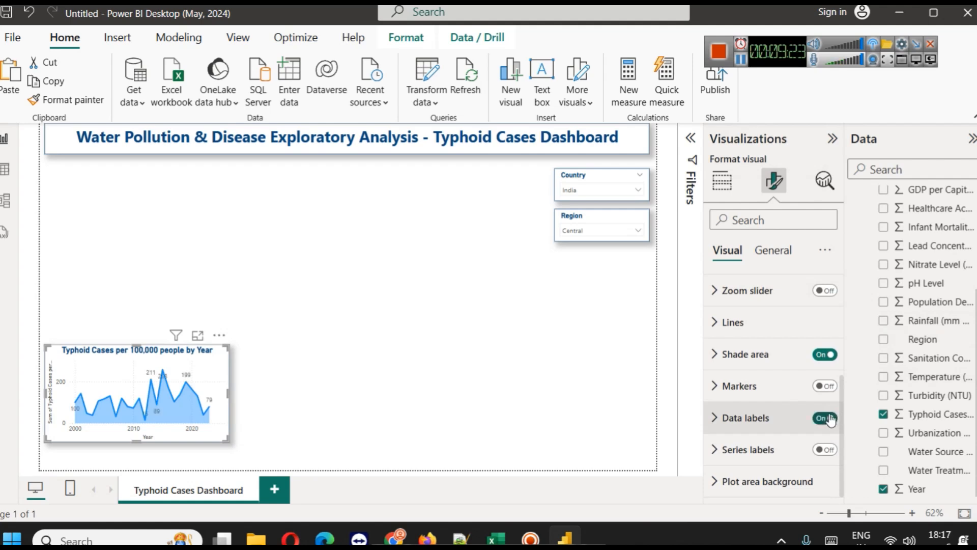
Clear Central in the Region slicer, test the chart with North and West, and leave no region selected
left_click(595, 232)
left_click(571, 246)
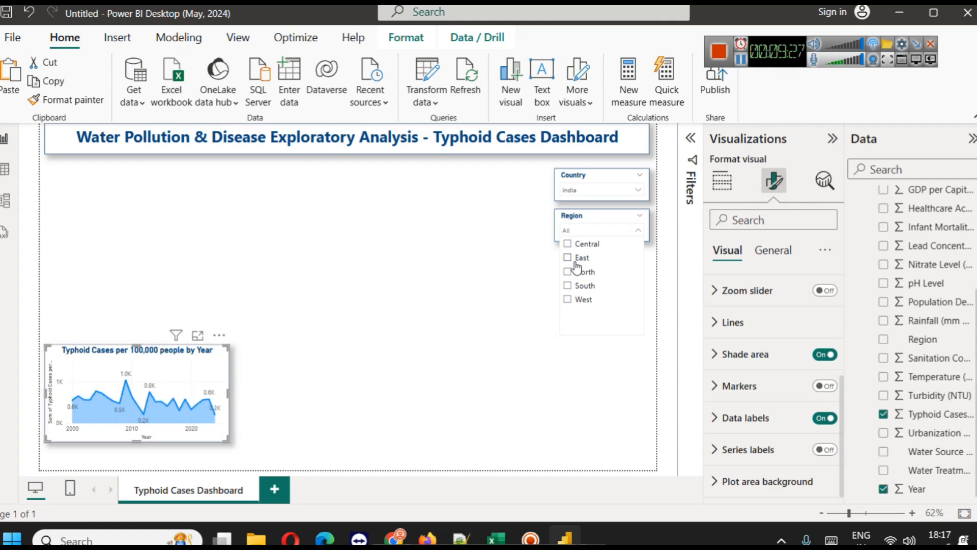
left_click(579, 272)
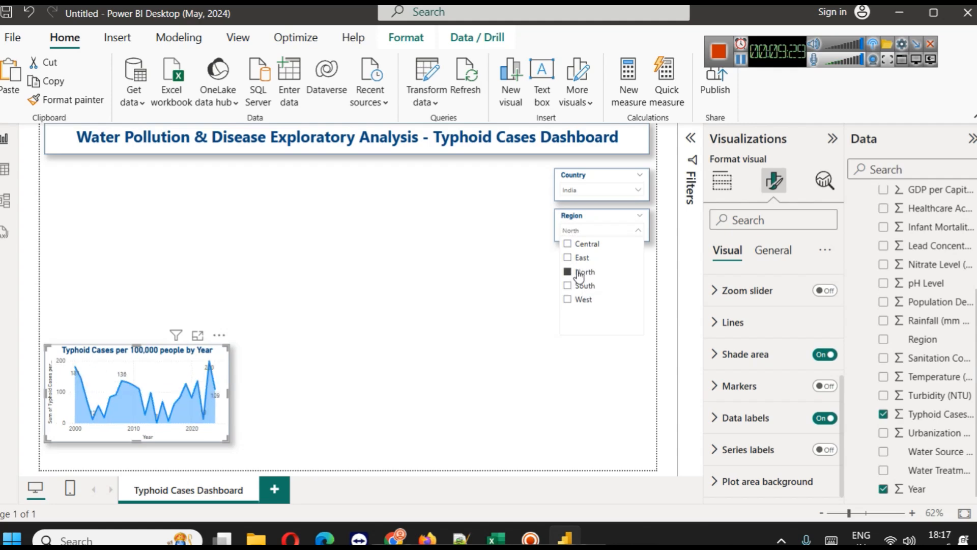
left_click(577, 301)
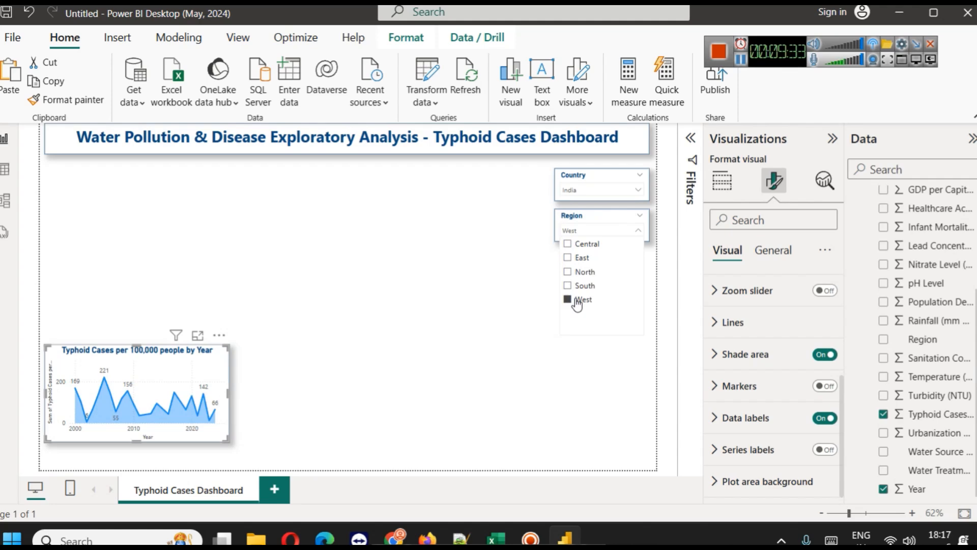
left_click(577, 302)
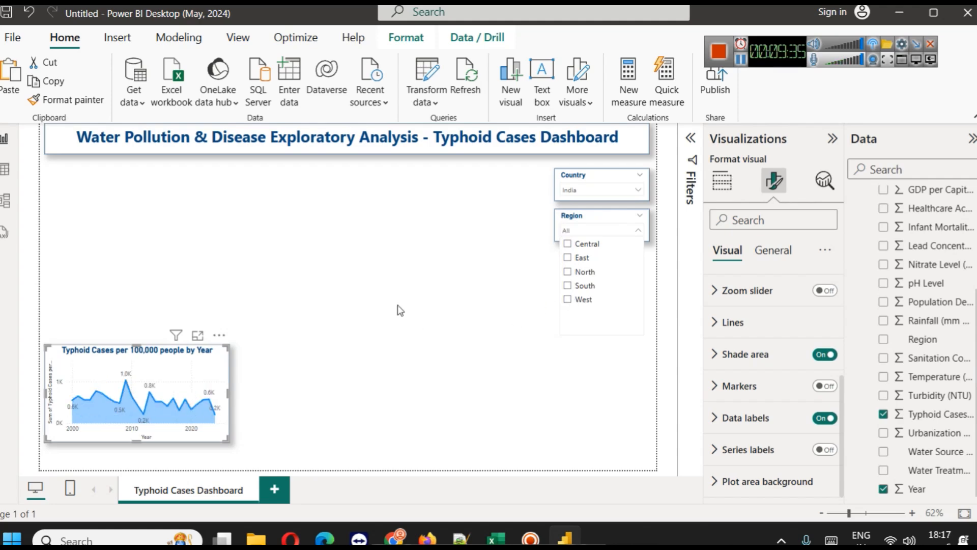
left_click(421, 316)
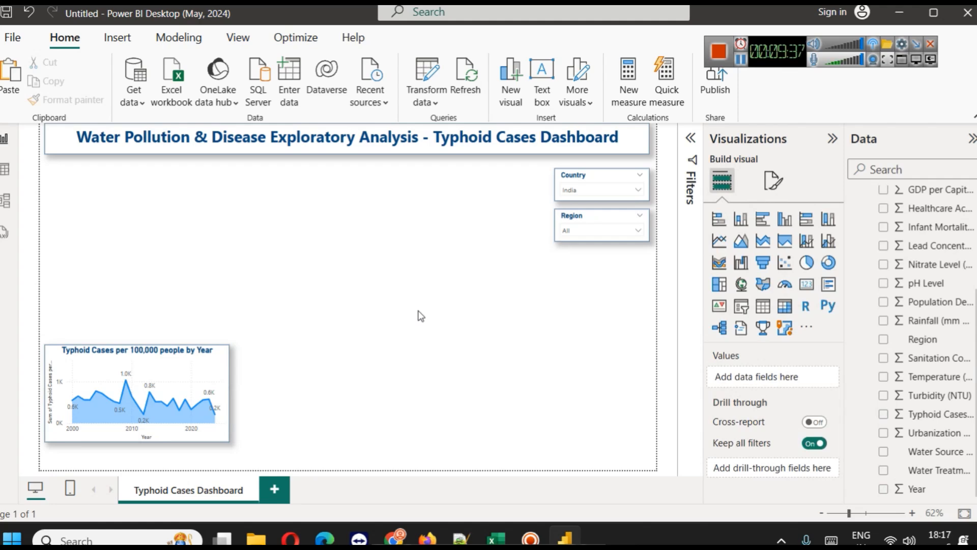
Review the Kaggle dataset page in Chrome and the columns of the water_pollution_disease table in Power BI Desktop
left_click(395, 535)
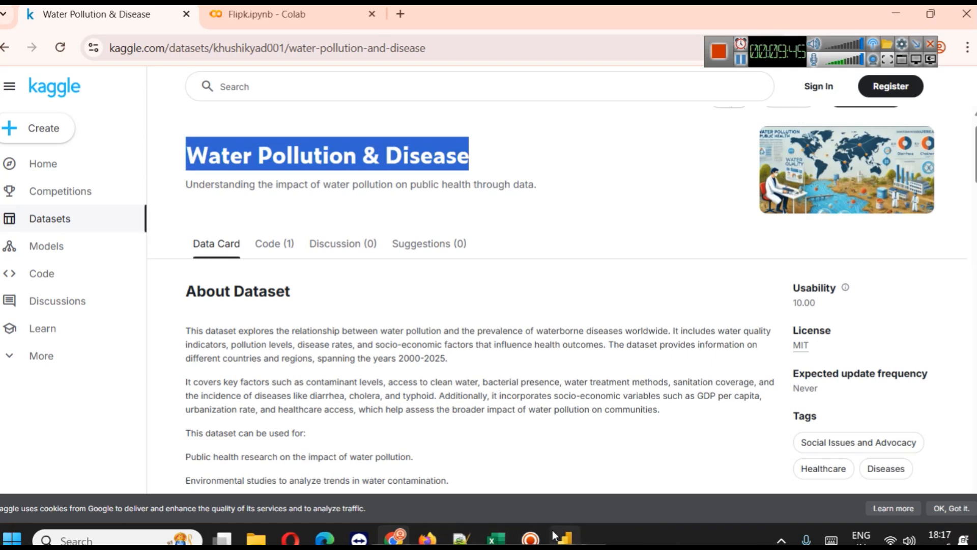
left_click(564, 537)
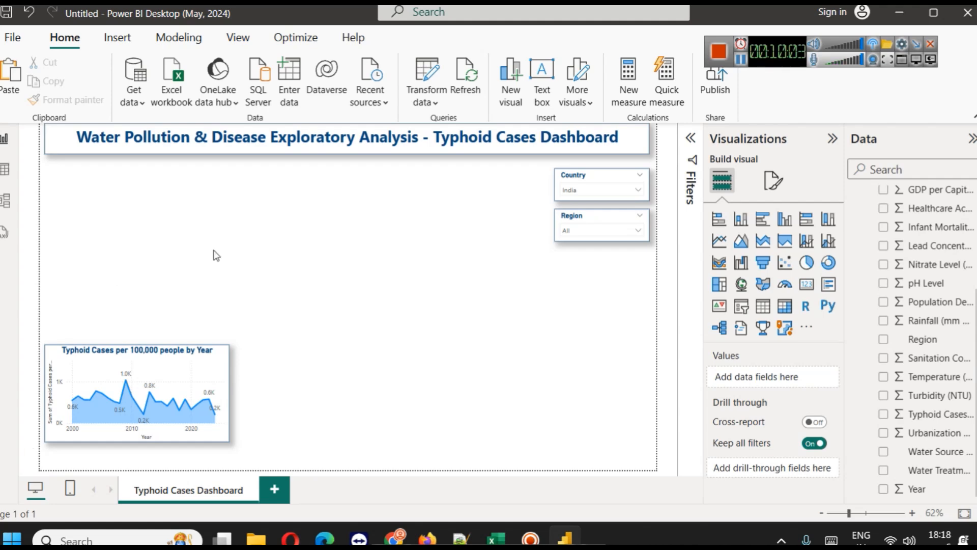
scroll(923, 333, "up", 3)
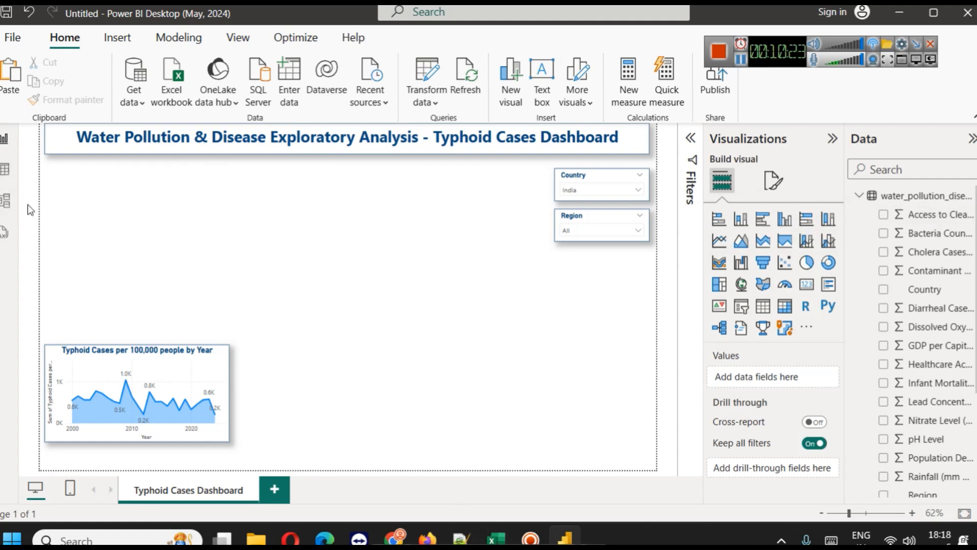
left_click(5, 169)
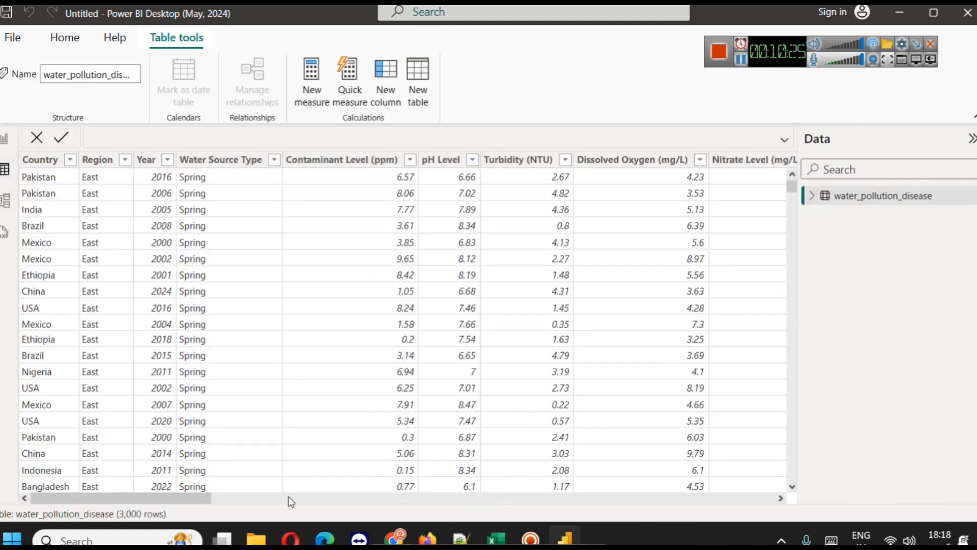
left_click_drag(208, 499, 369, 509)
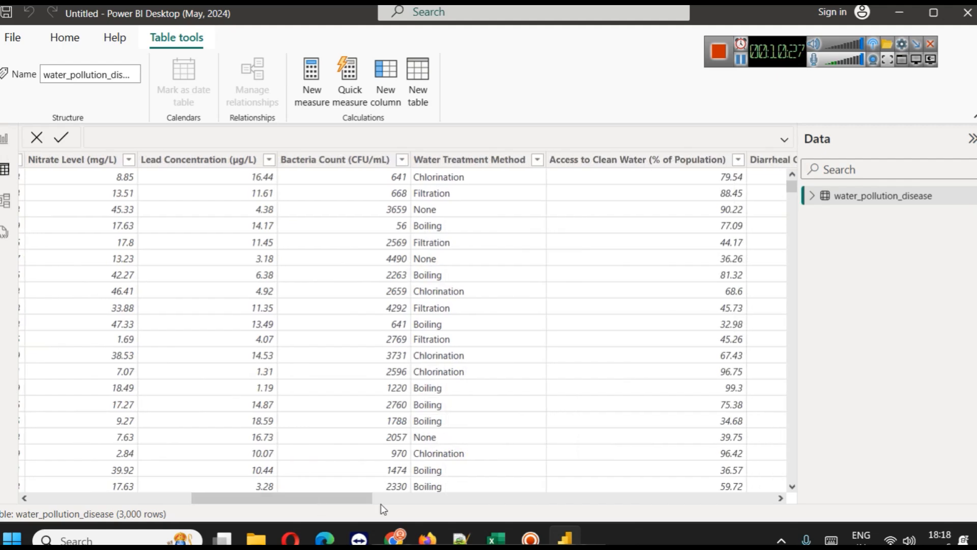
left_click(6, 140)
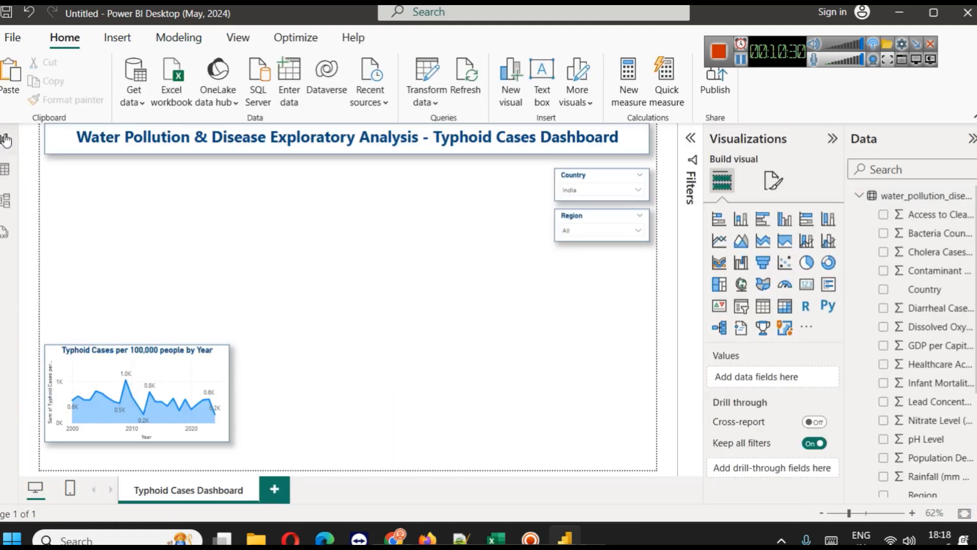
Insert a small card visual under the title, aligned with its left edge, showing the sum of Access to Clean Water (% of Population)
left_click(807, 285)
left_click_drag(310, 289, 312, 184)
left_click_drag(650, 199, 120, 198)
left_click_drag(80, 240, 86, 184)
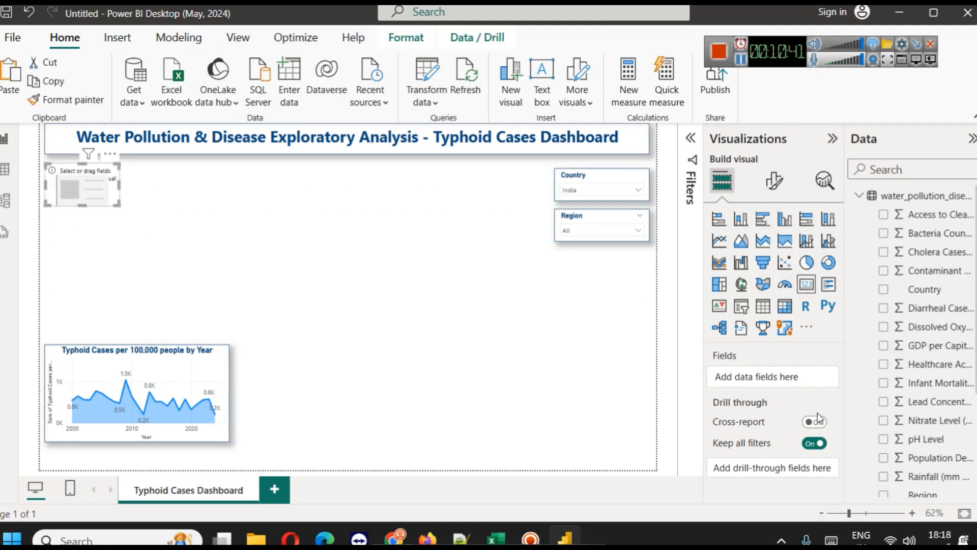
left_click_drag(931, 214, 760, 379)
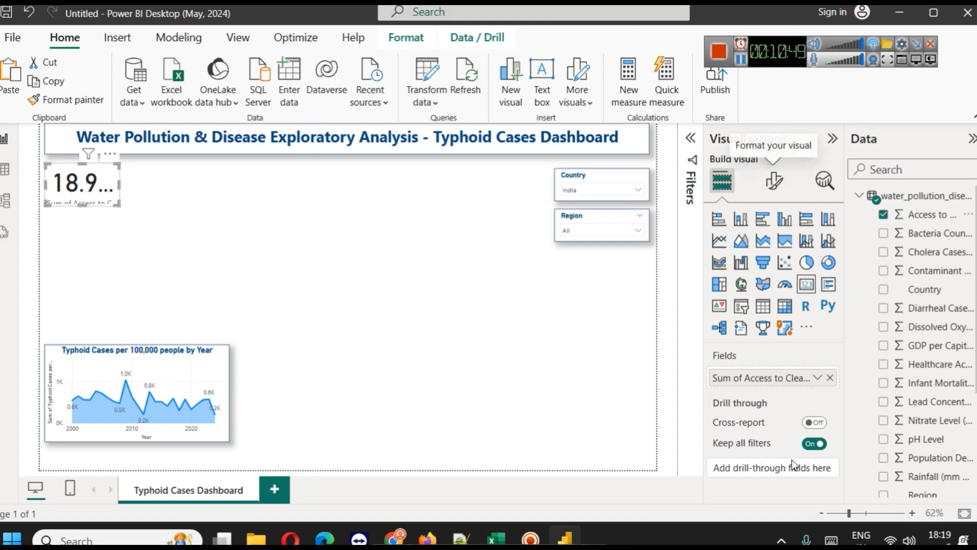
left_click(818, 378)
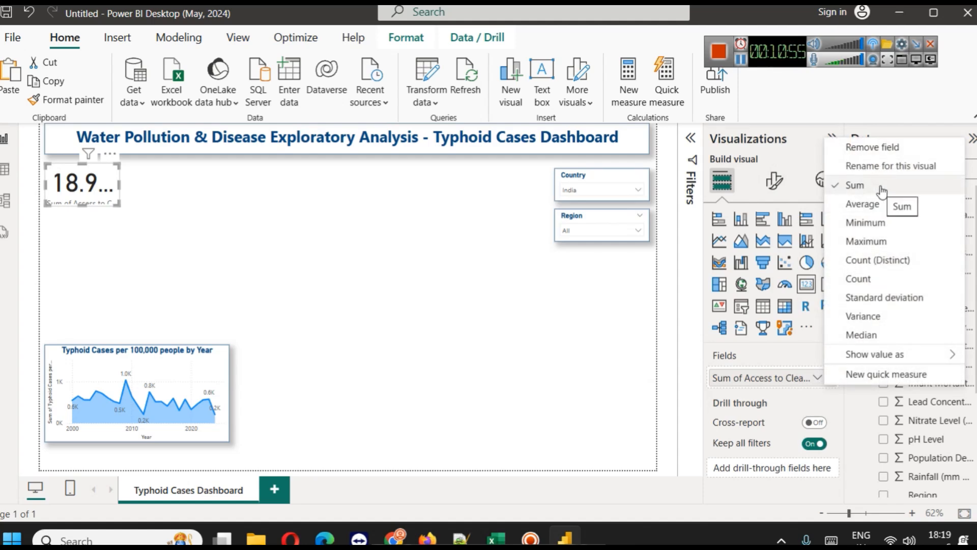
Set the font size of the card's callout value to 25
left_click(774, 182)
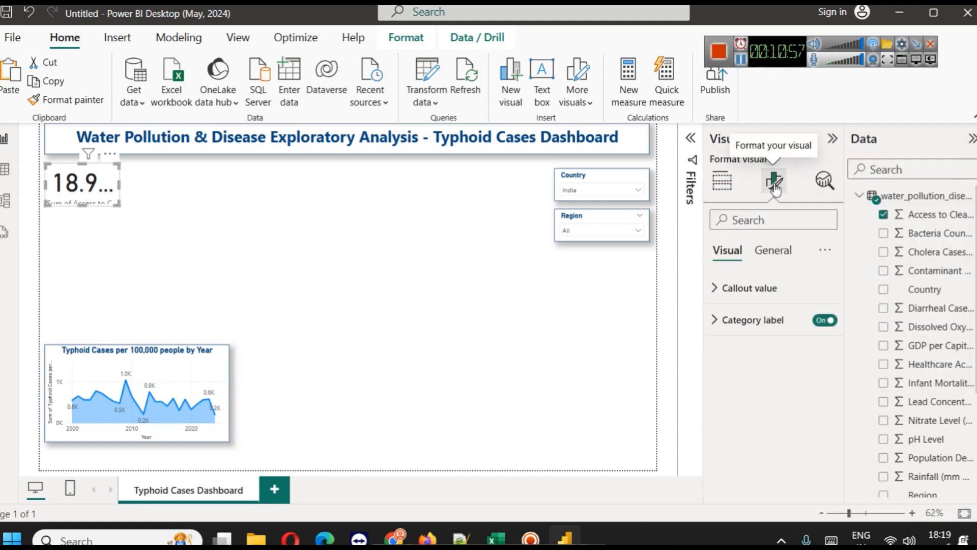
left_click(766, 288)
left_click(803, 338)
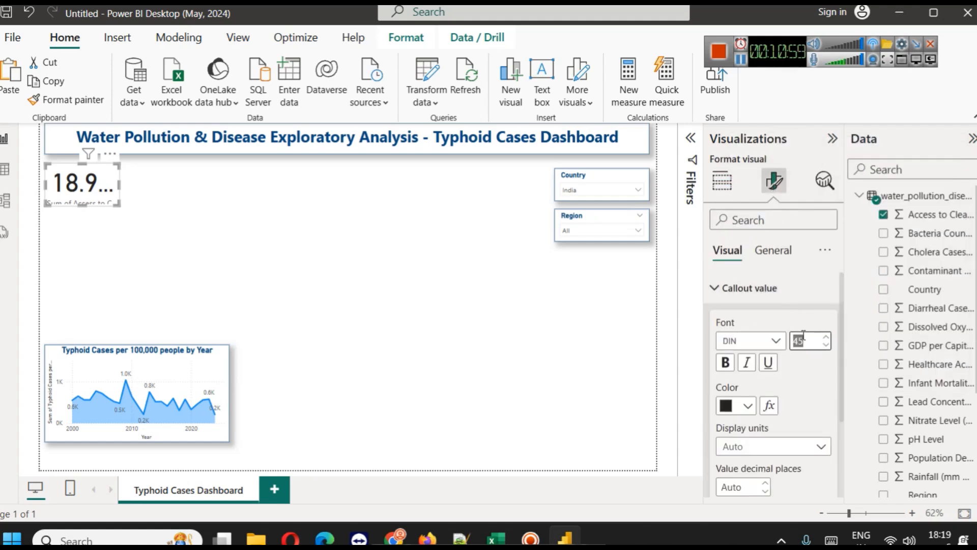
type("25")
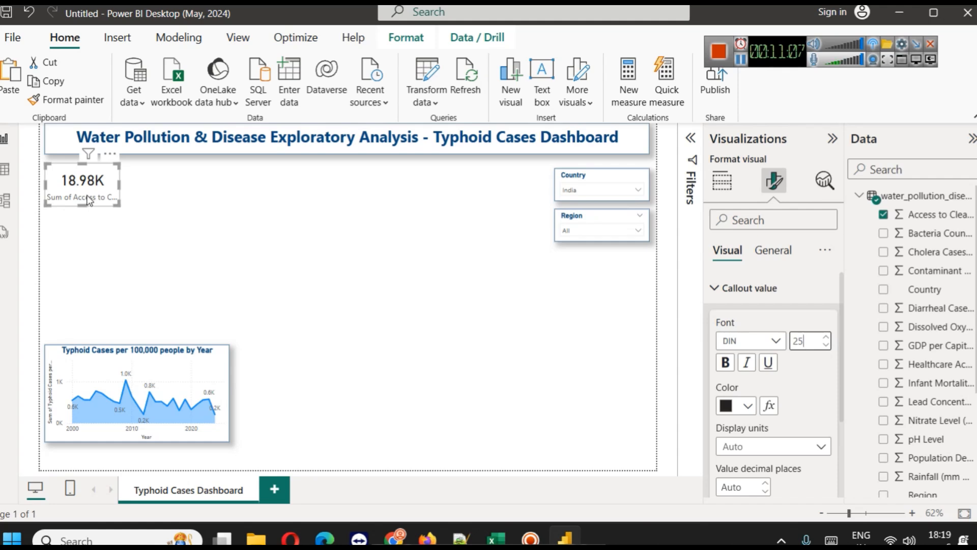
left_click(726, 288)
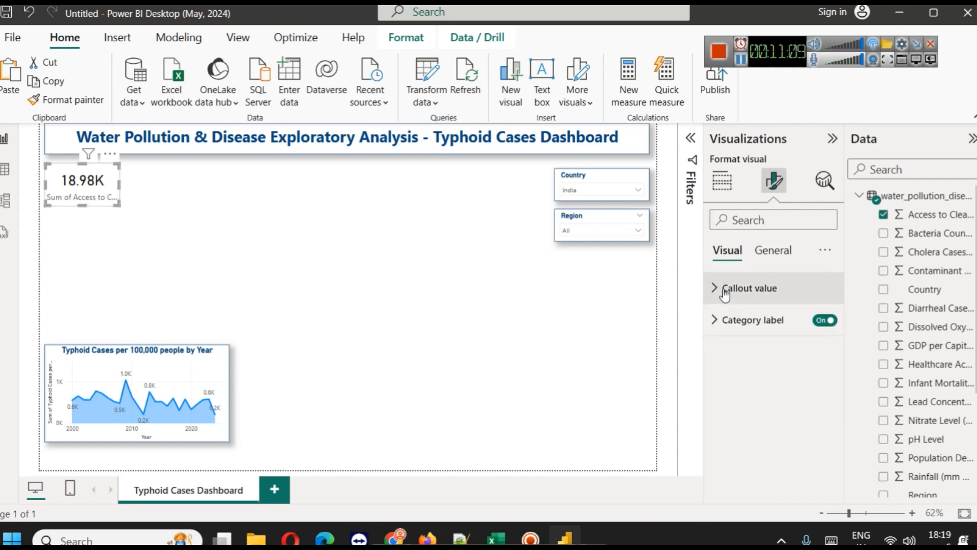
Change the card's aggregation of Access to Clean Water (% of Population) from Sum to Average
left_click(721, 182)
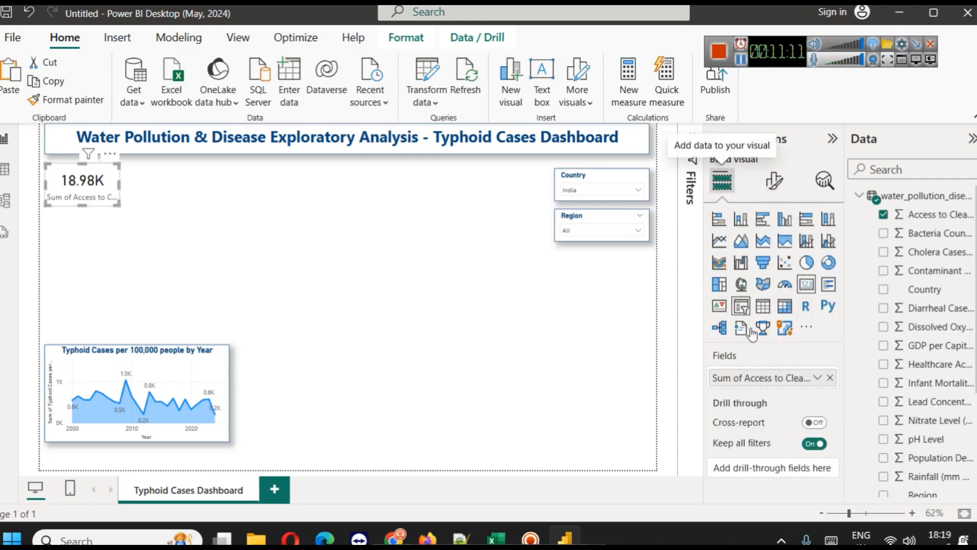
left_click(818, 378)
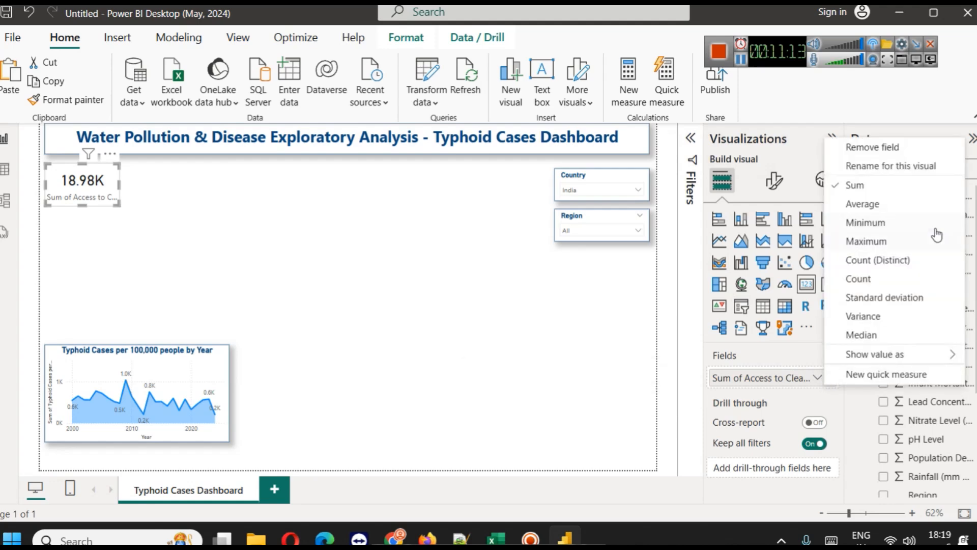
left_click(907, 204)
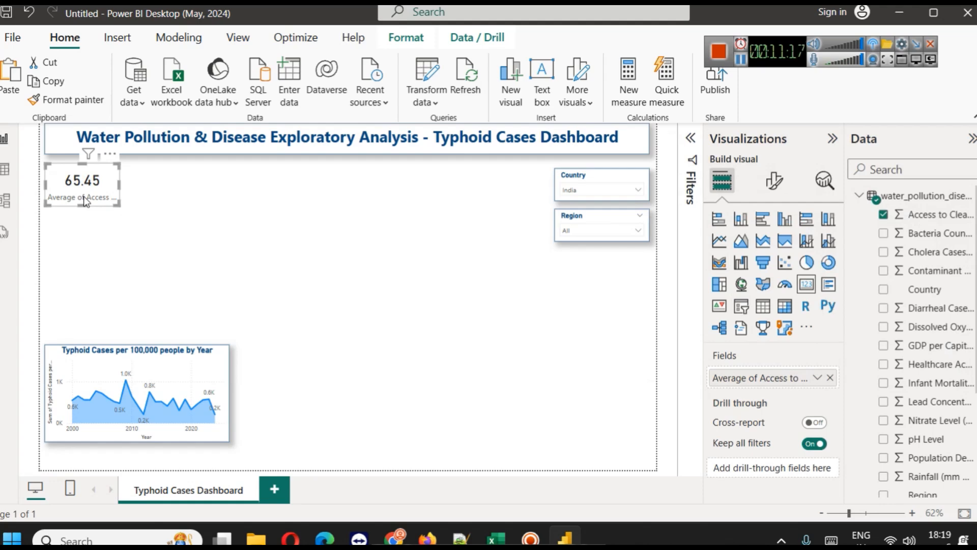
Check the Access to Clean Water (% of Population) column in the Excel file, widening it to read its header, and return to Power BI Desktop
left_click(496, 538)
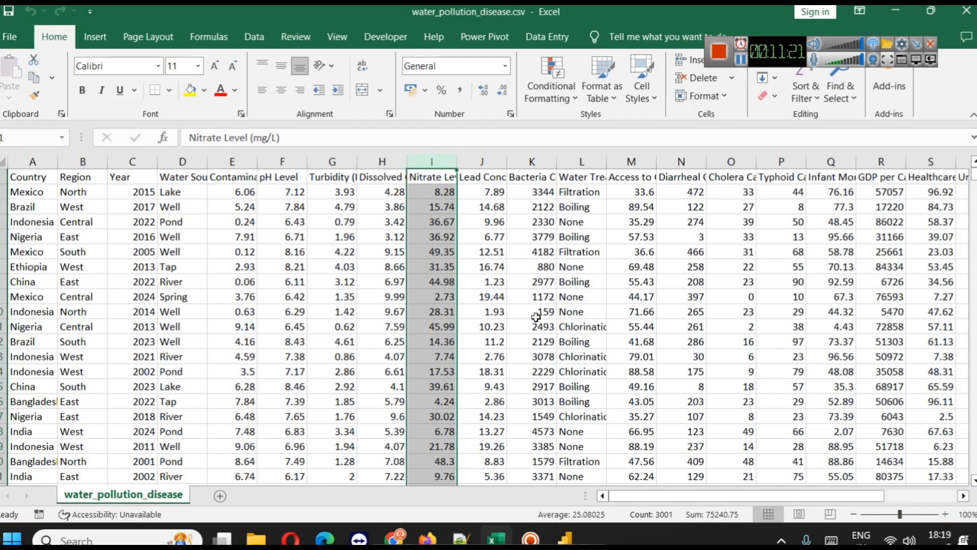
left_click(619, 162)
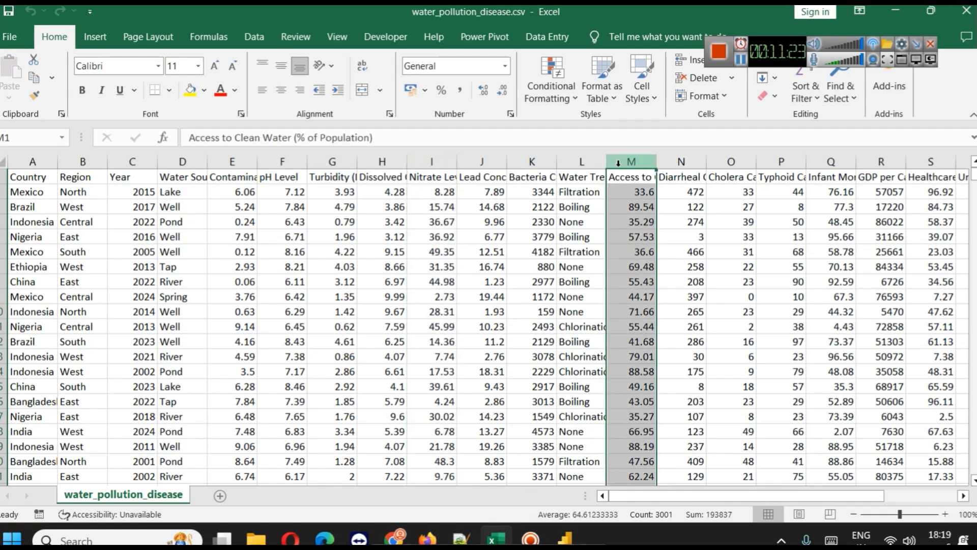
left_click_drag(657, 161, 680, 162)
left_click(654, 205)
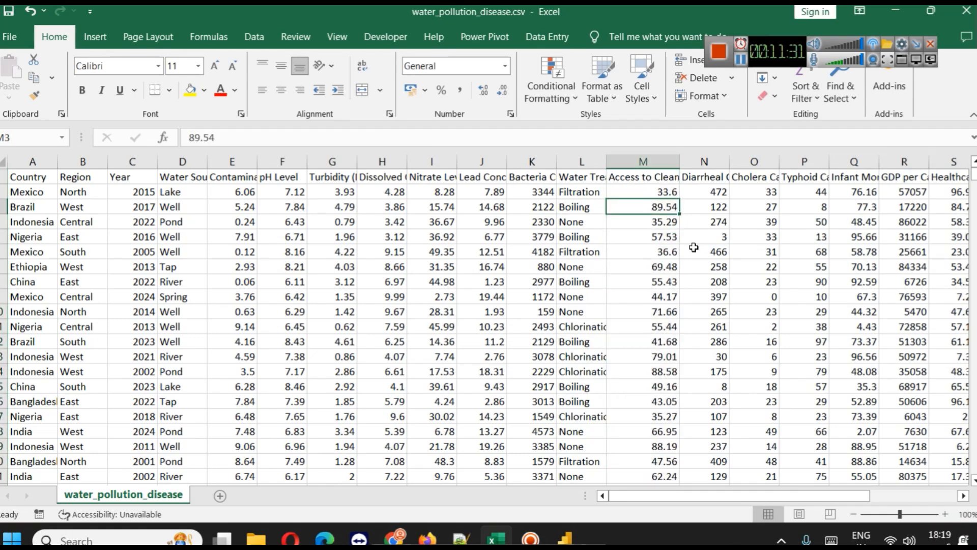
left_click(565, 538)
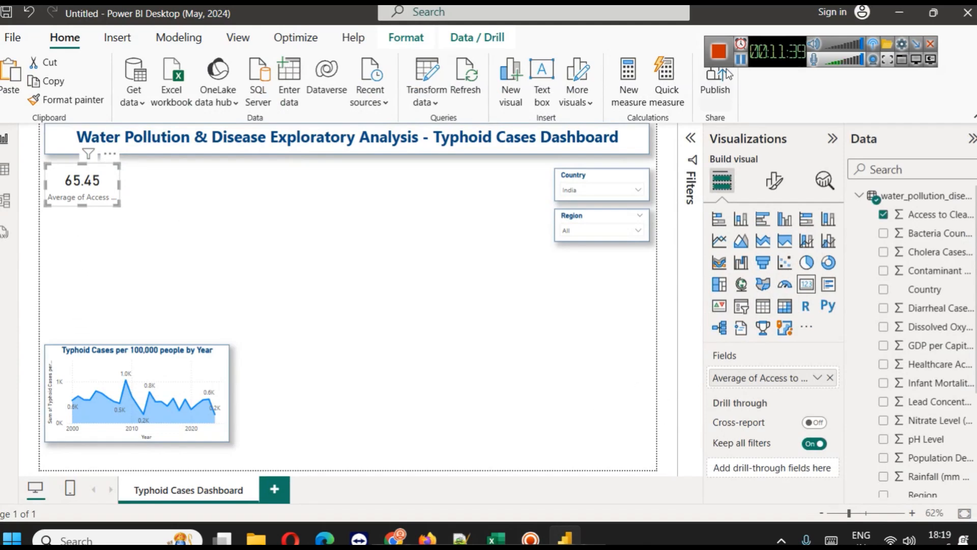
Rename the card's field as "Avg % of Population with Access to clean water" and try a wider card before restoring its small width
left_click(741, 60)
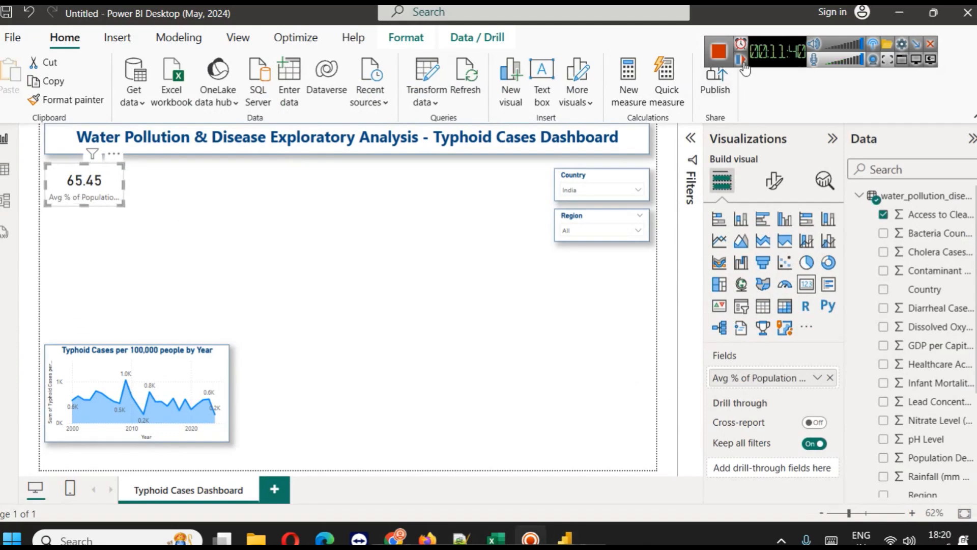
left_click(818, 377)
left_click(871, 168)
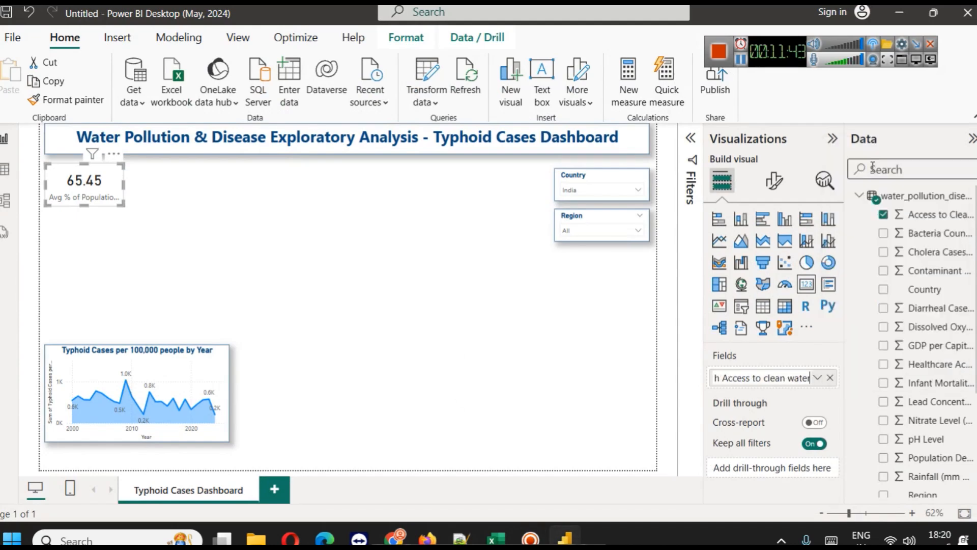
left_click_drag(805, 378, 811, 406)
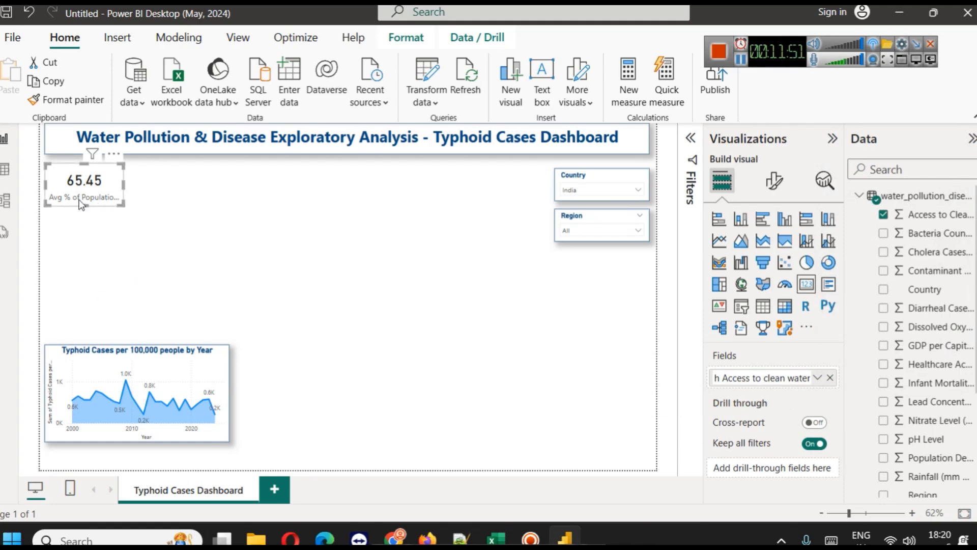
left_click_drag(124, 183, 306, 192)
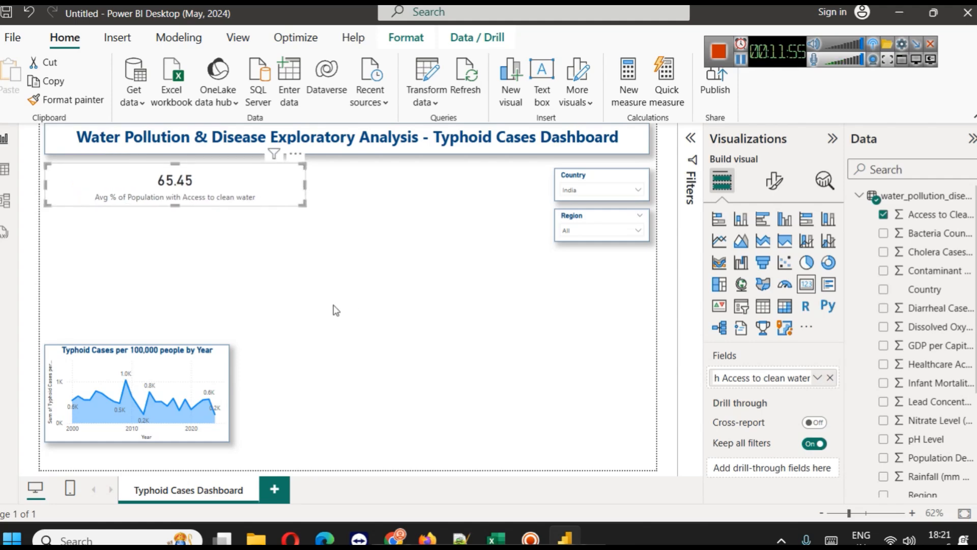
left_click_drag(306, 186, 122, 183)
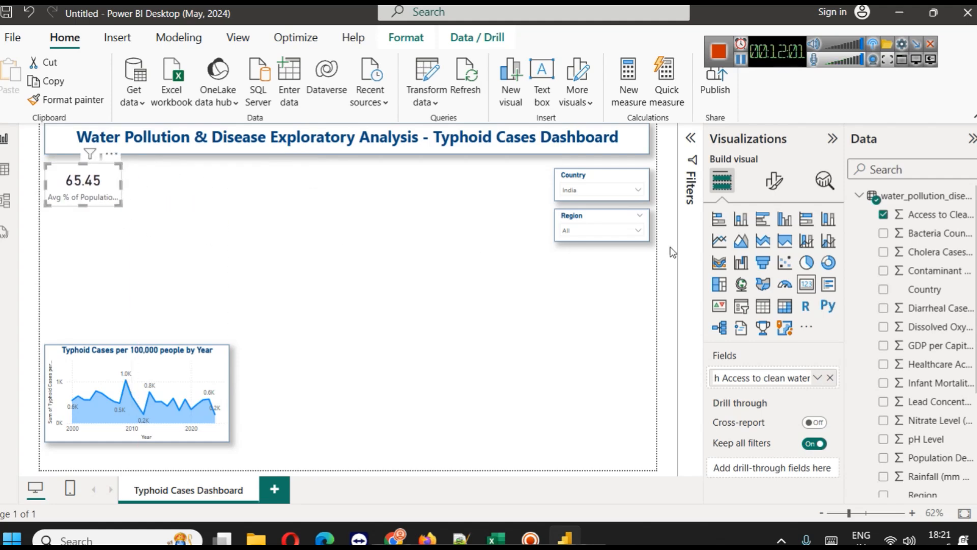
Replace the card's category label with the title "Avg % of Population with Access to clean water" and enlarge the card slightly to fit it
left_click(777, 182)
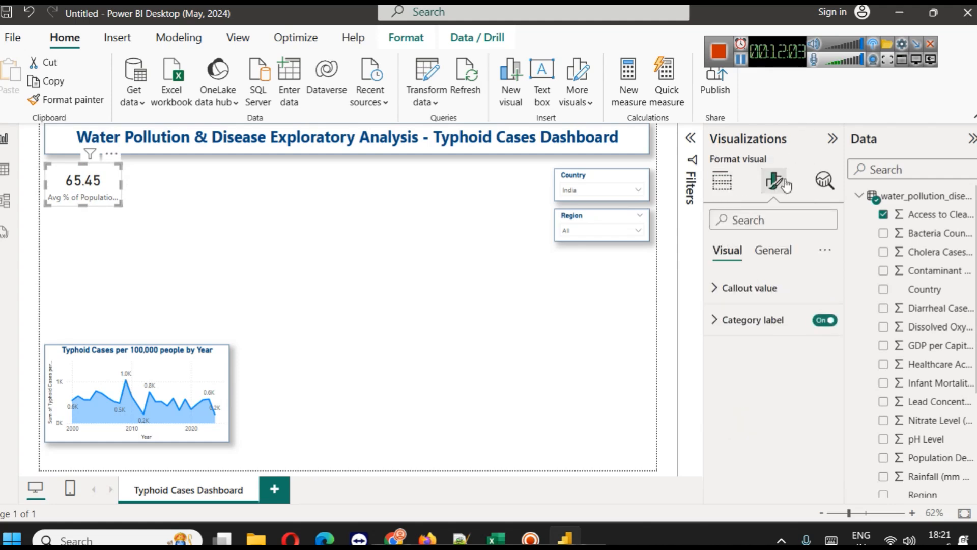
left_click(822, 321)
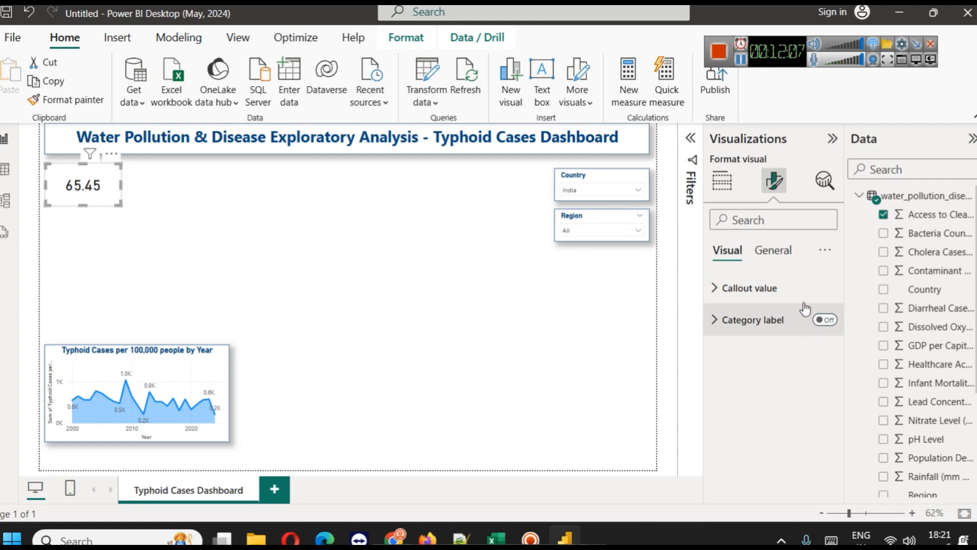
left_click(773, 261)
left_click(825, 320)
left_click(761, 332)
left_click(757, 401)
key("ctrl+v")
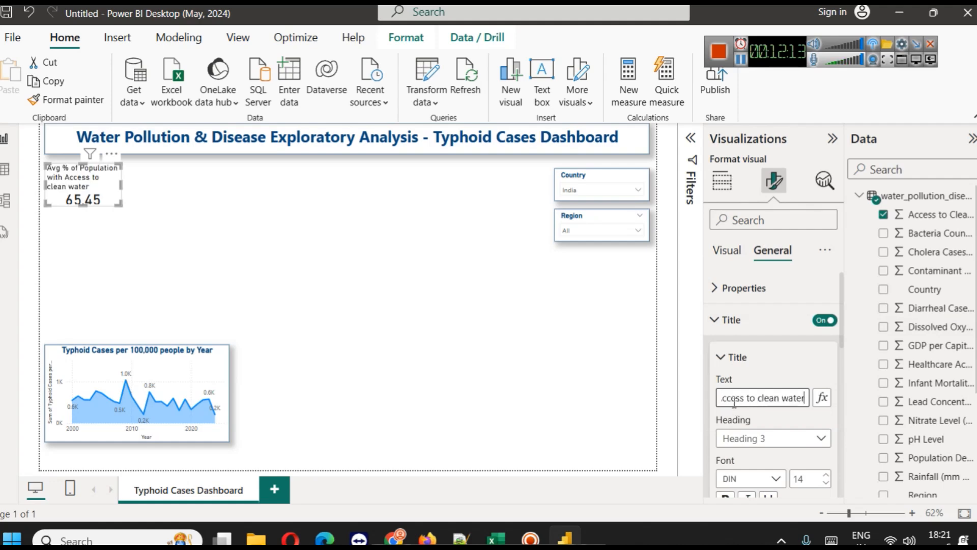
left_click_drag(85, 206, 86, 209)
left_click_drag(124, 185, 144, 186)
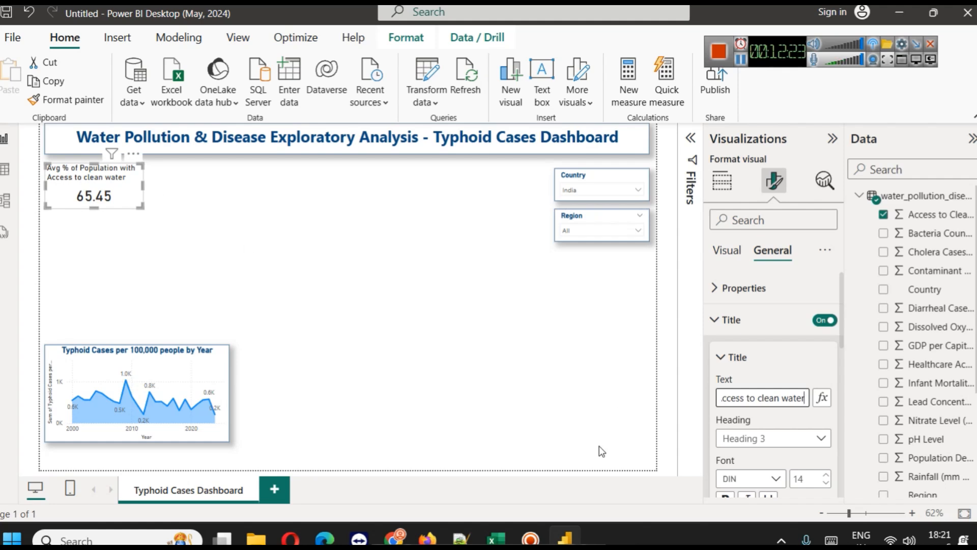
Format the card's title as bold, dark blue and centred
scroll(737, 430, "down", 2)
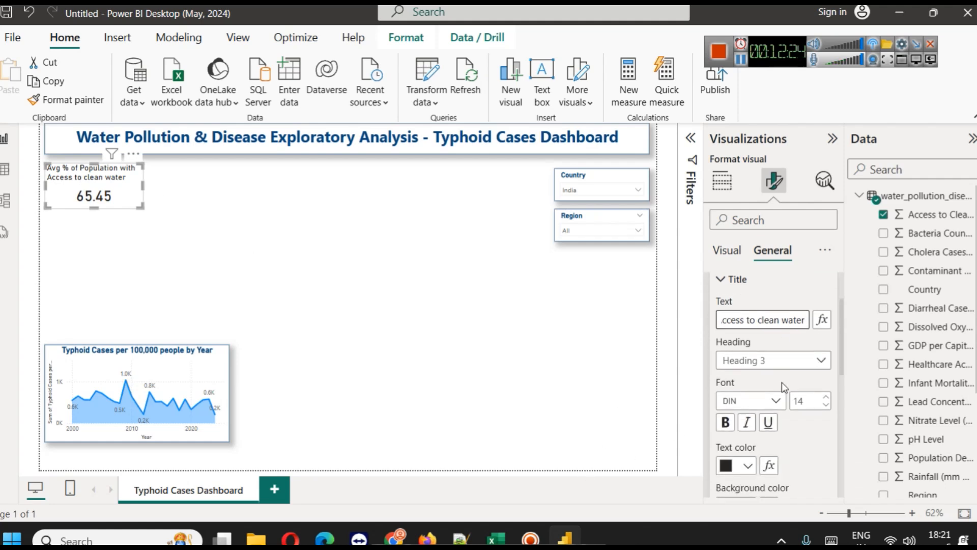
left_click(726, 423)
left_click(741, 465)
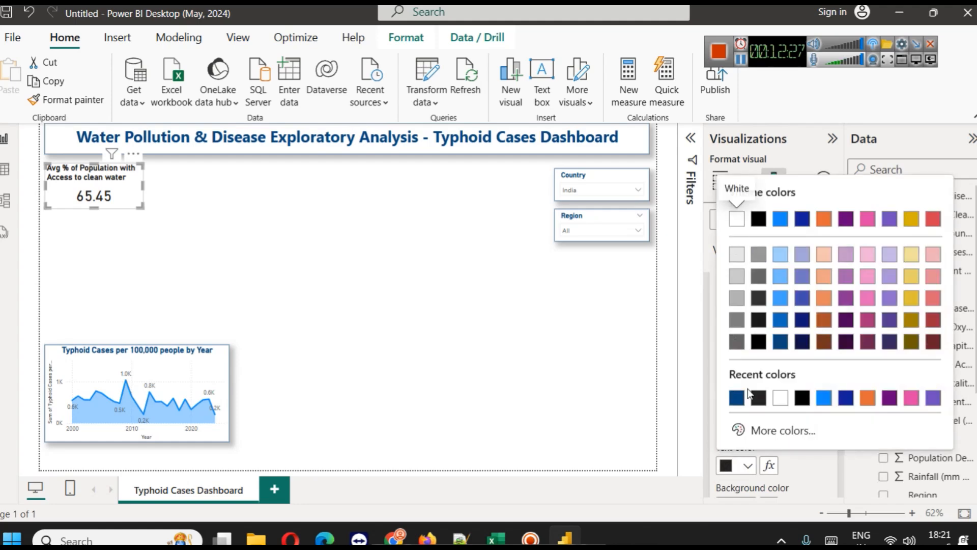
left_click(738, 400)
scroll(744, 402, "down", 2)
left_click(747, 470)
scroll(811, 355, "up", 4)
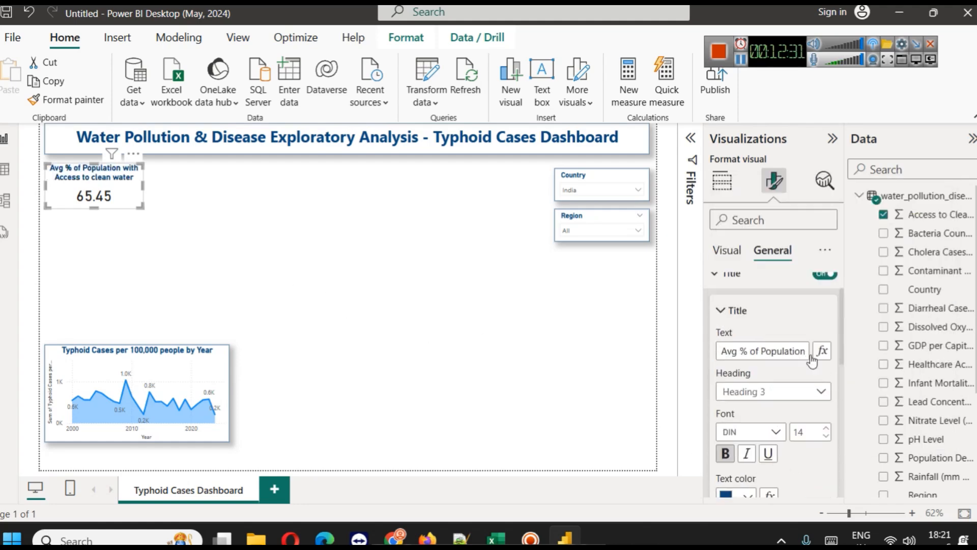
Give the card a shadow and a dark blue visual border
left_click(716, 320)
left_click(758, 352)
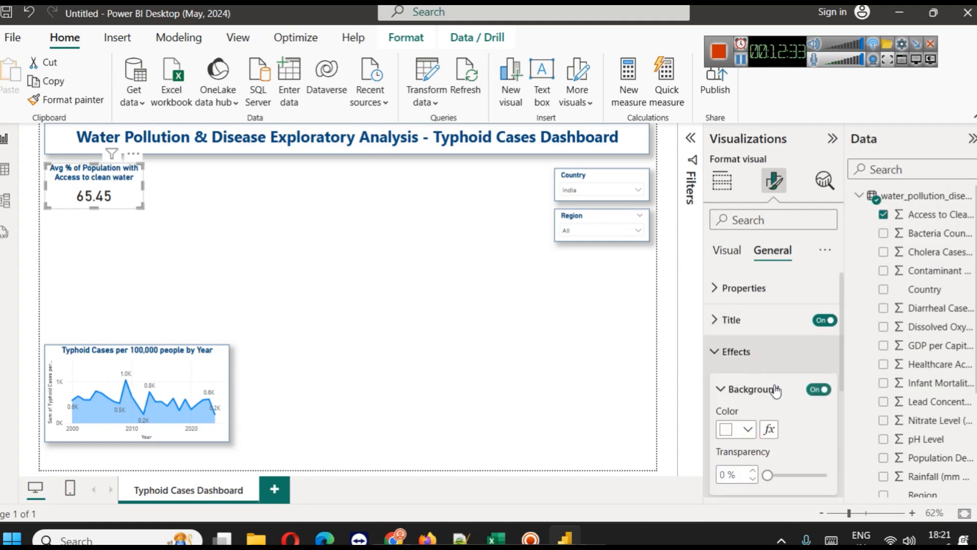
scroll(810, 402, "down", 3)
left_click(818, 398)
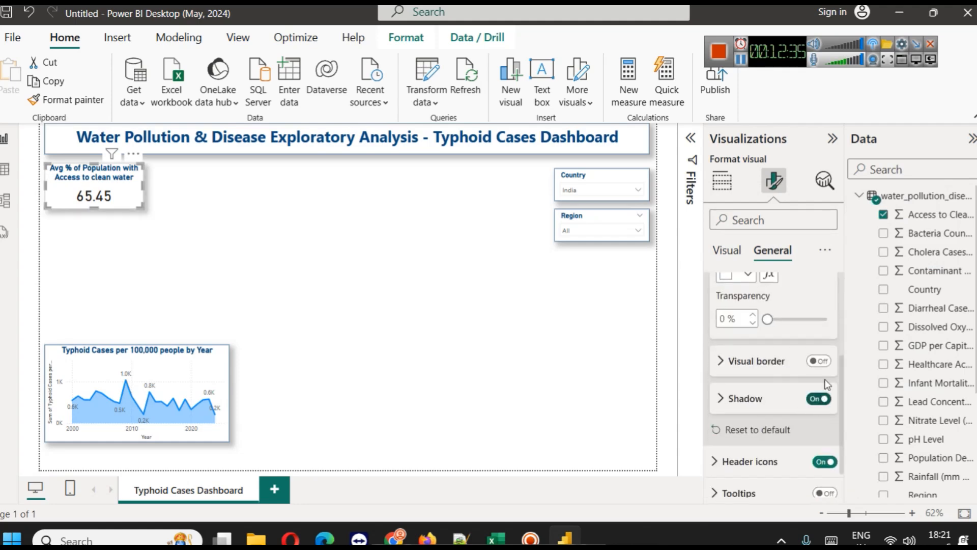
left_click(819, 361)
left_click(754, 362)
left_click(742, 402)
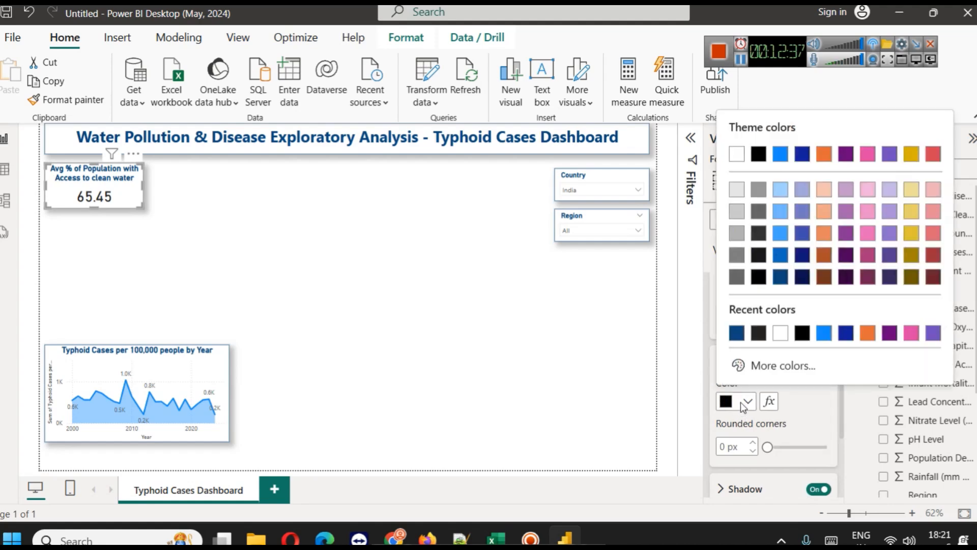
left_click(737, 334)
left_click(262, 258)
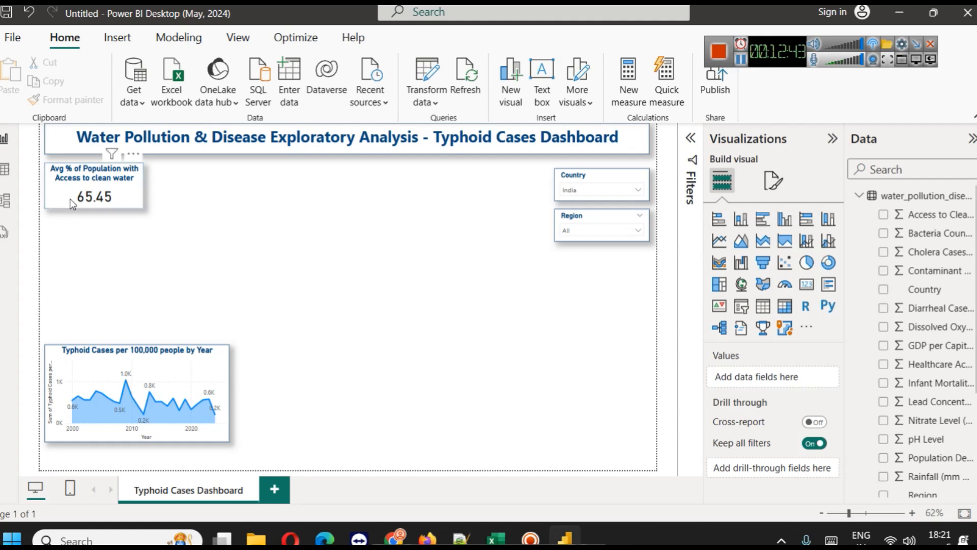
Duplicate the formatted card and place the copy directly beside the original, aligned with its upper edge
left_click(83, 192)
key("ctrl+c")
key("ctrl+v")
left_click_drag(83, 192, 186, 189)
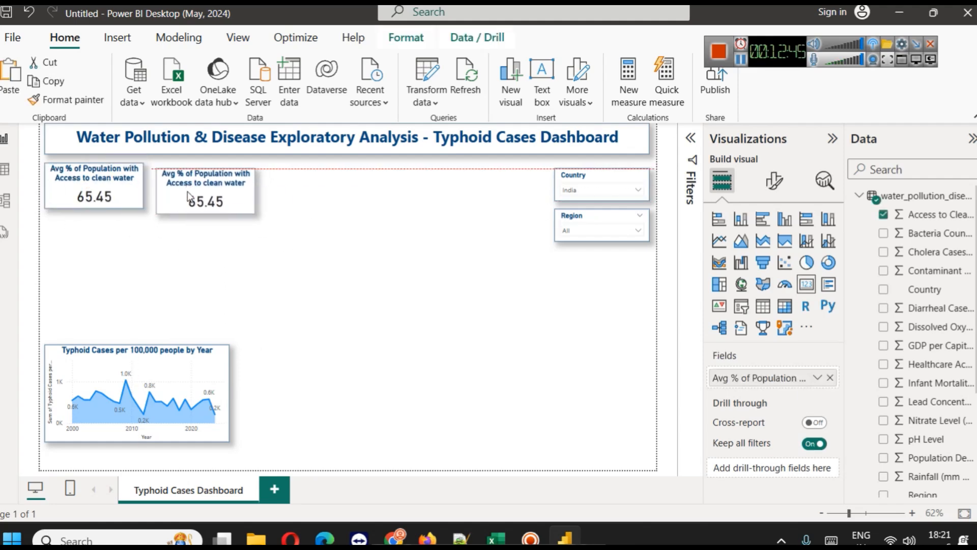
left_click(179, 252)
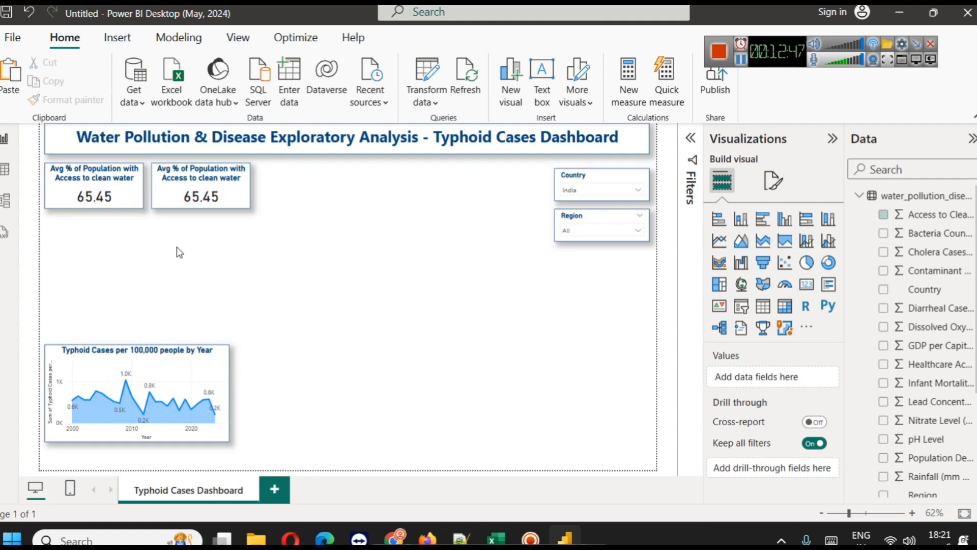
Clear India from the Country slicer and test the cards and chart with the countries from Bangladesh to Mexico, leaving Mexico selected
left_click(112, 199)
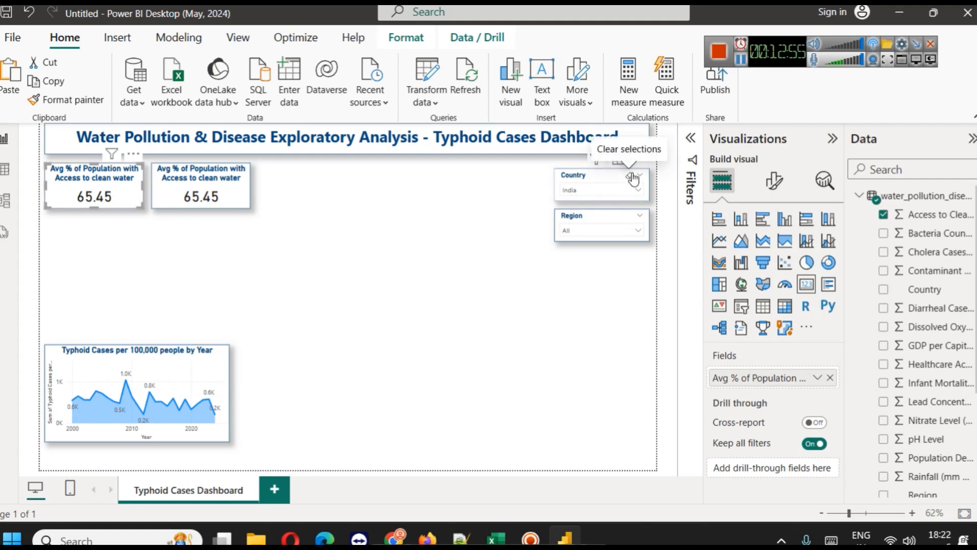
left_click(633, 178)
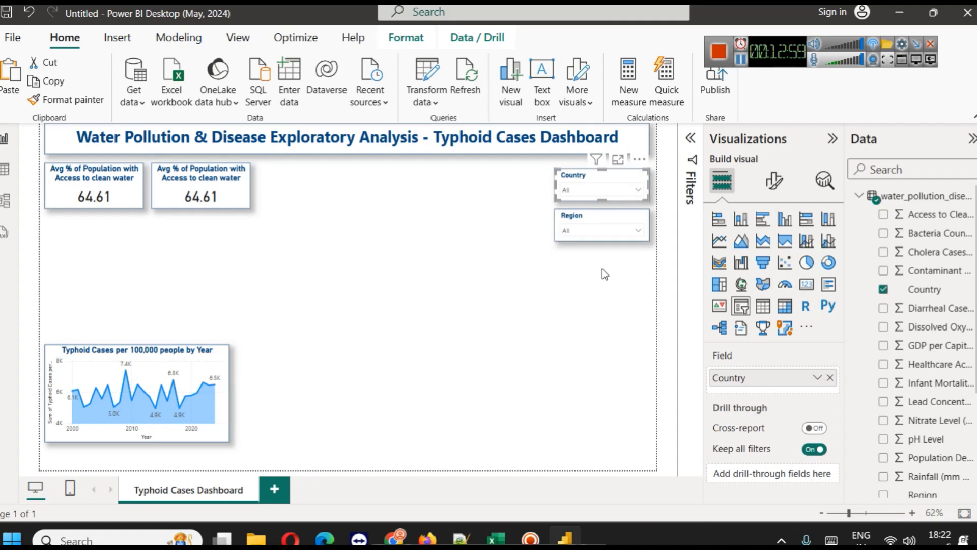
left_click(572, 190)
left_click(583, 219)
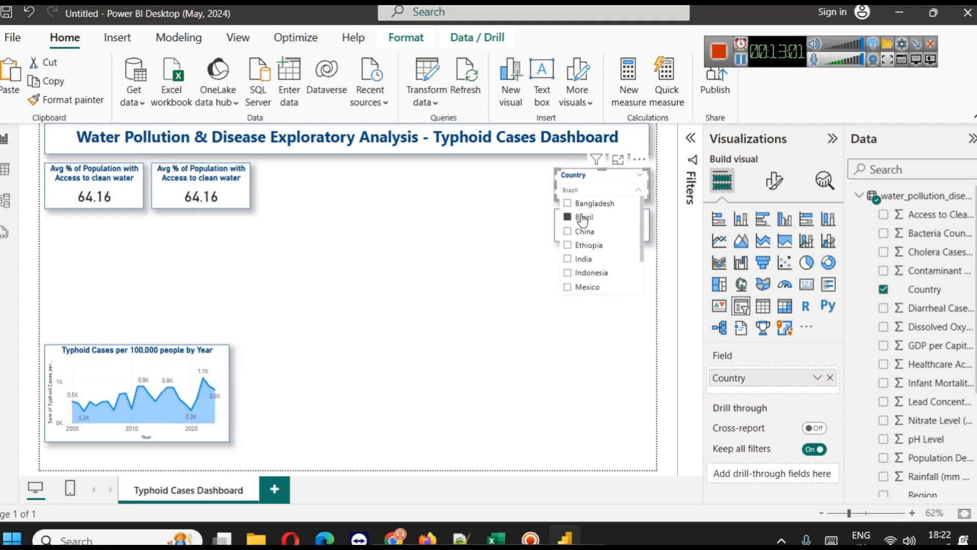
left_click(585, 231)
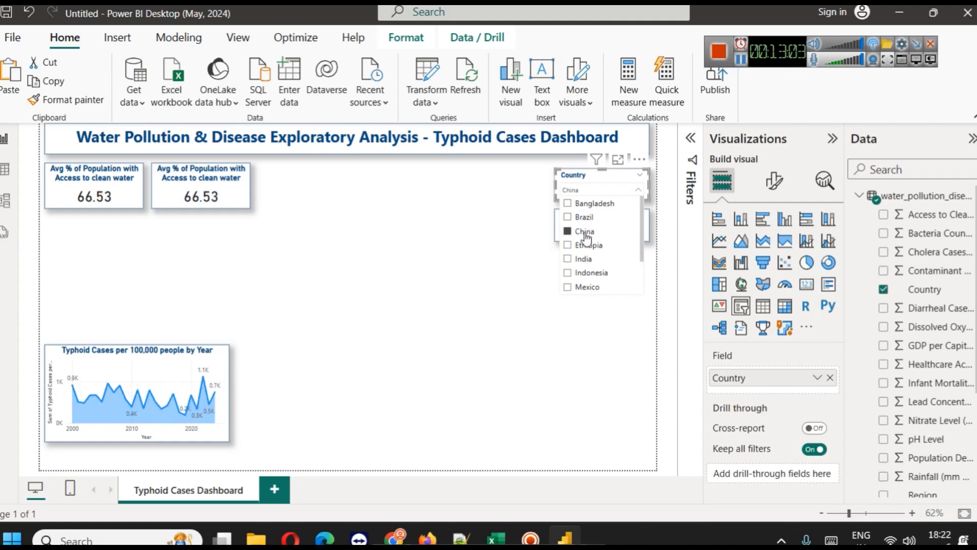
left_click(587, 247)
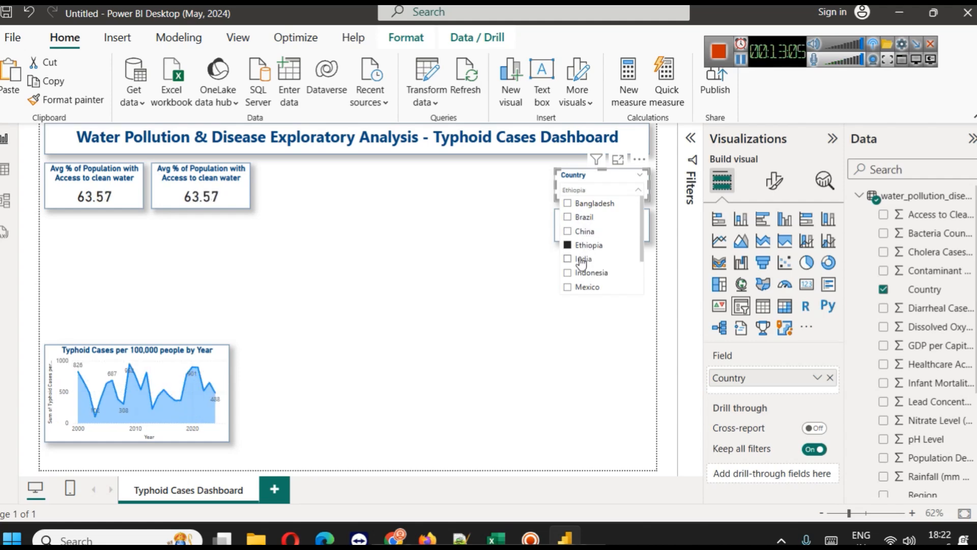
left_click(583, 260)
left_click(591, 274)
left_click(588, 287)
left_click(586, 203)
left_click(581, 218)
left_click(584, 233)
left_click(589, 246)
left_click(585, 259)
left_click(590, 274)
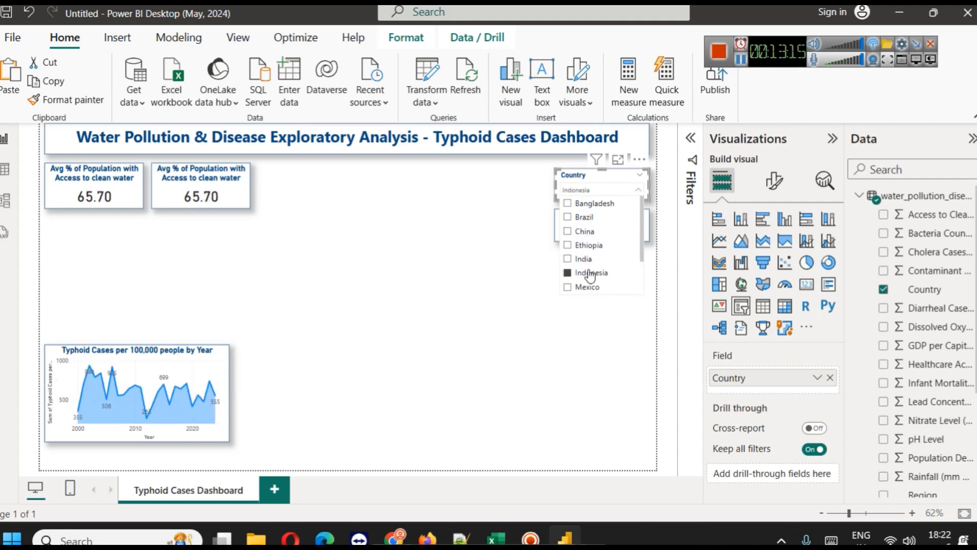
left_click(587, 287)
left_click(583, 338)
Test the cards and chart with East and South in the Region slicer, leaving no region selected
left_click(594, 234)
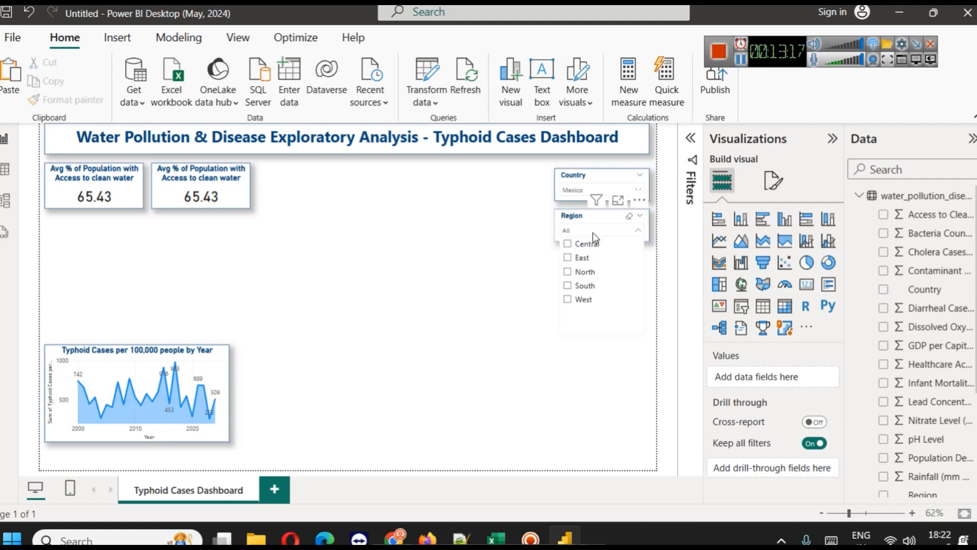
left_click(582, 258)
left_click(584, 286)
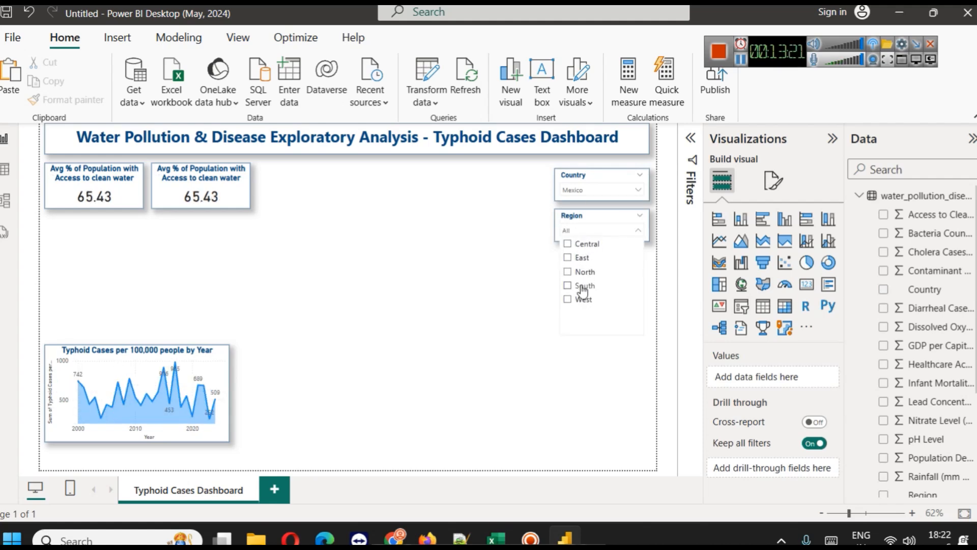
left_click(583, 287)
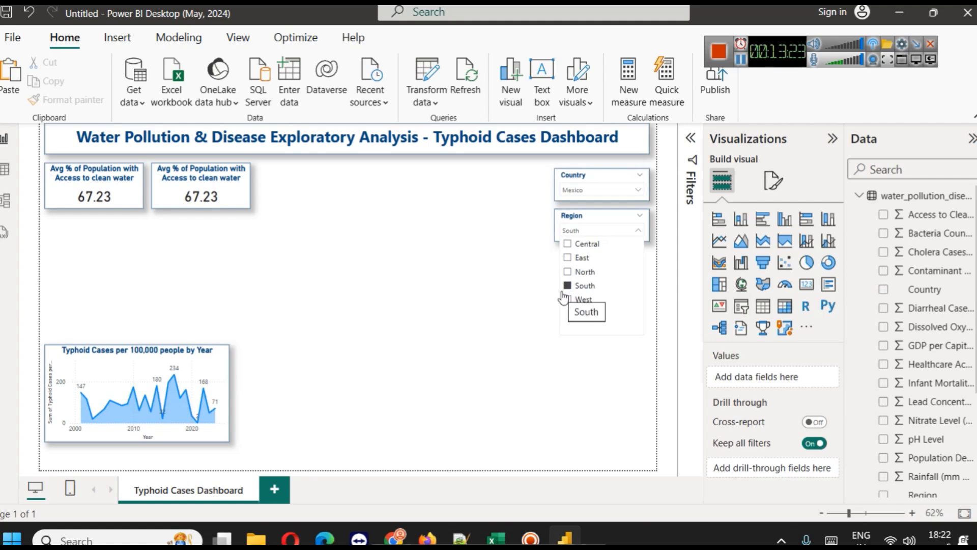
left_click(583, 286)
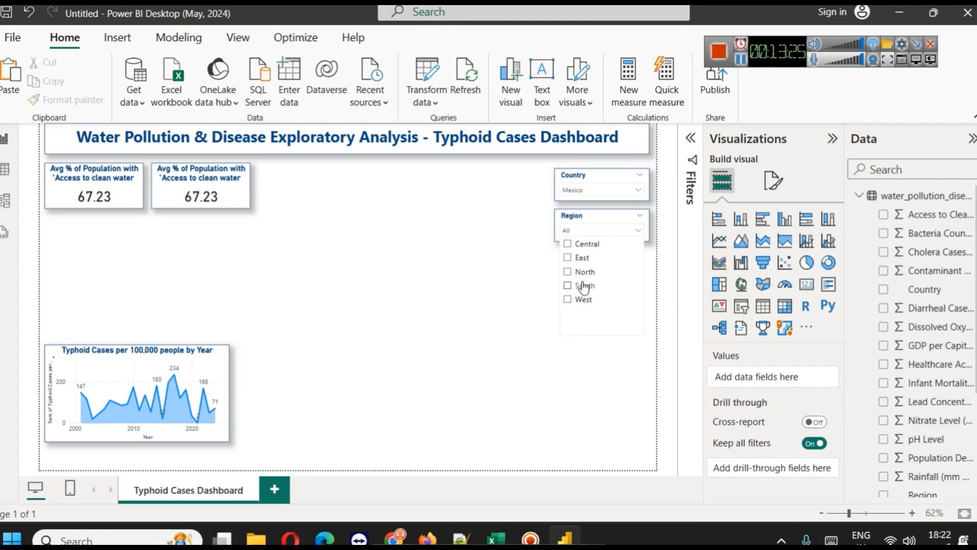
Clear the Mexico selection from the Country slicer so that all countries are included
left_click(525, 330)
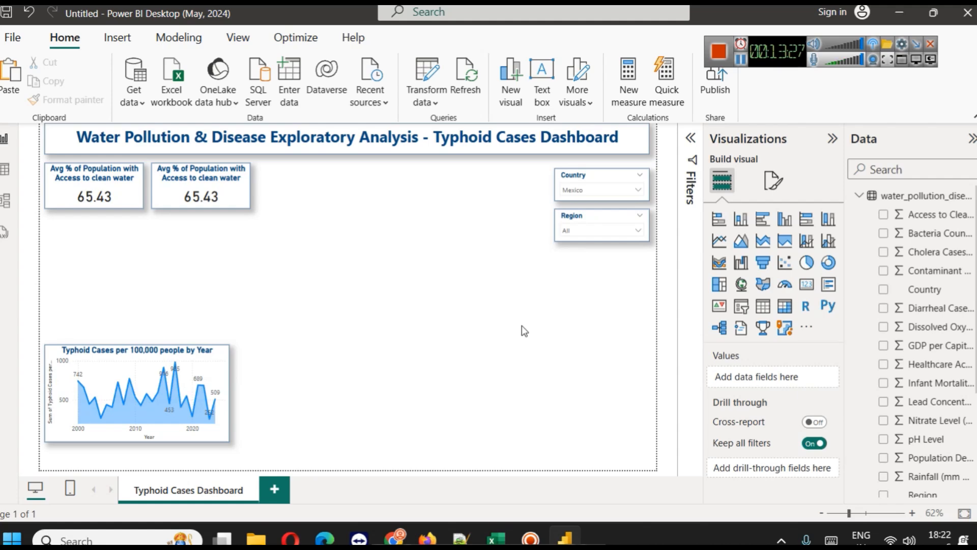
left_click(573, 198)
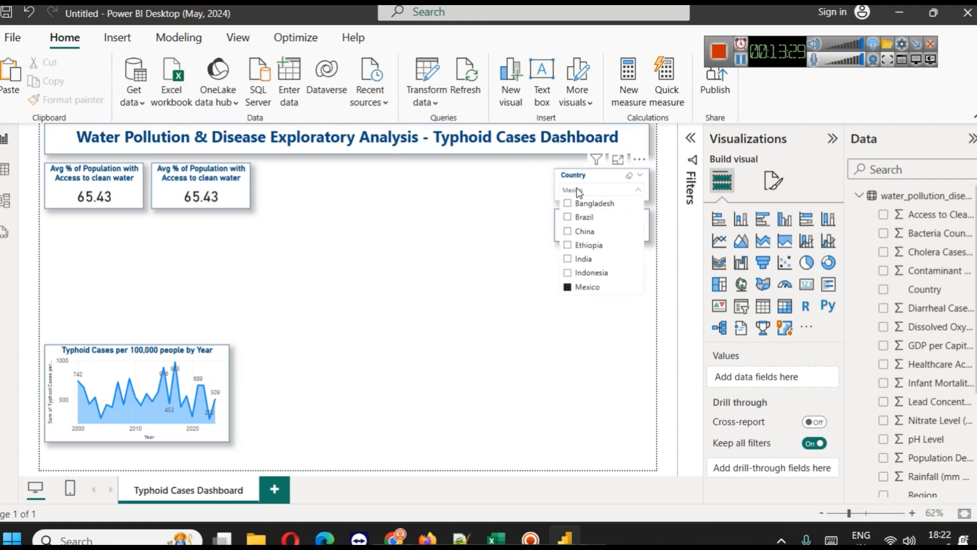
left_click(630, 176)
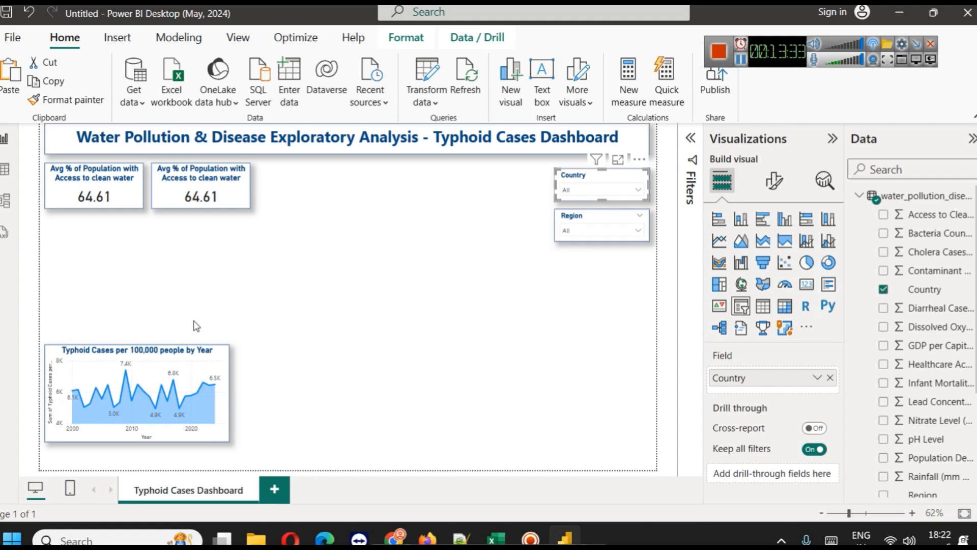
left_click(305, 247)
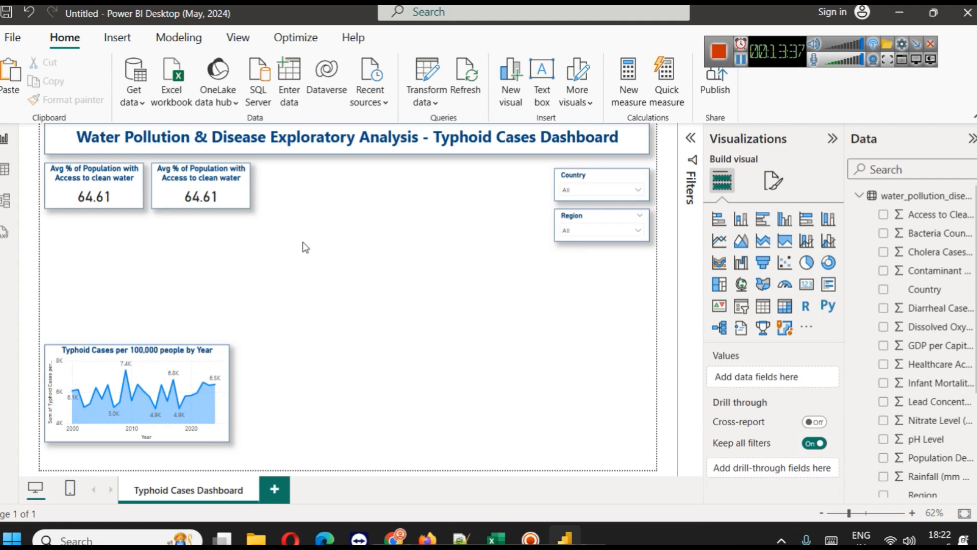
left_click(643, 137)
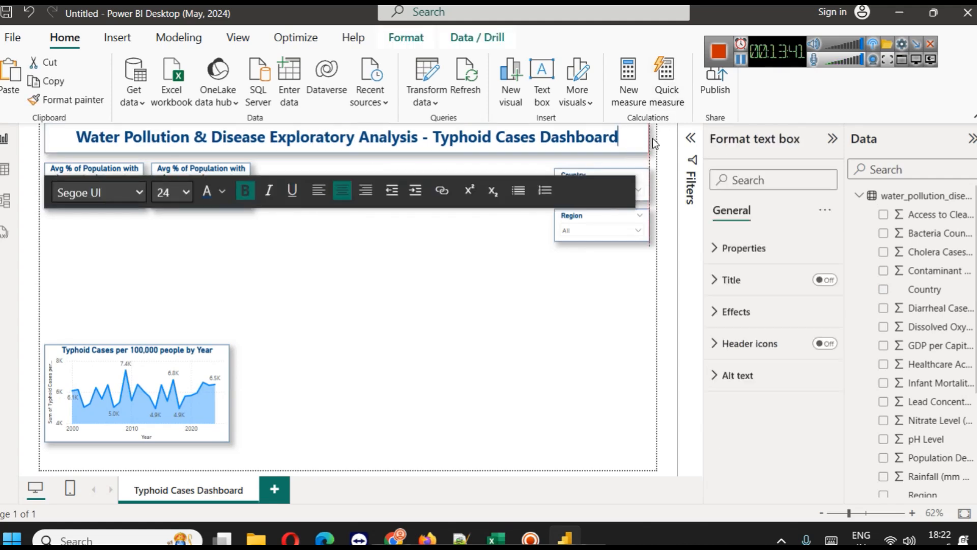
left_click(593, 314)
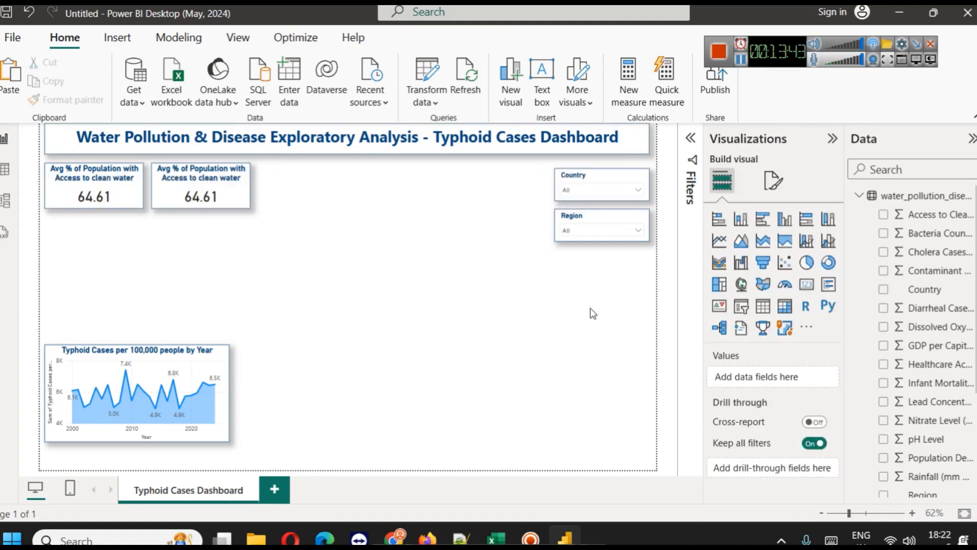
Examine the Bacteria Count (CFU/mL) column in the dataset table and check the meaning of the CFU/mL unit in the browser
left_click(176, 179)
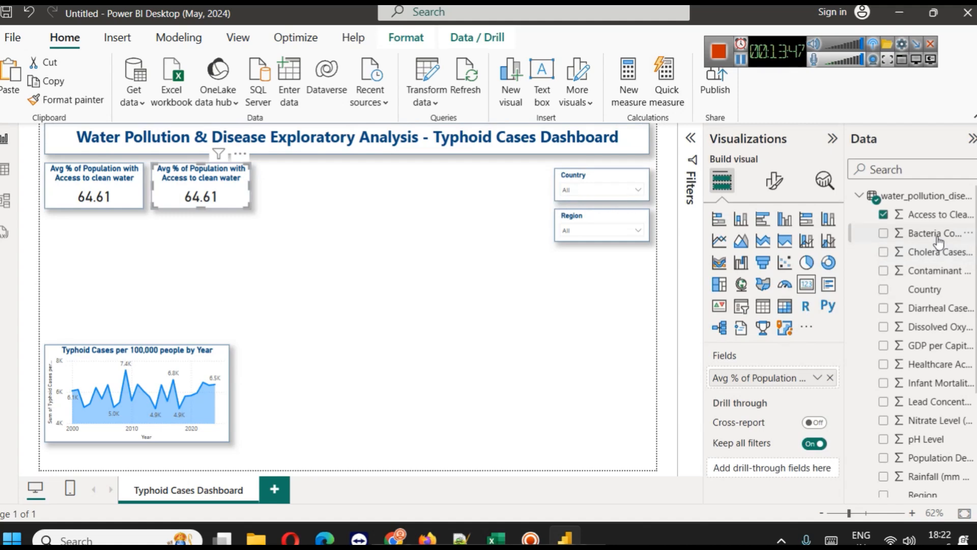
left_click(5, 169)
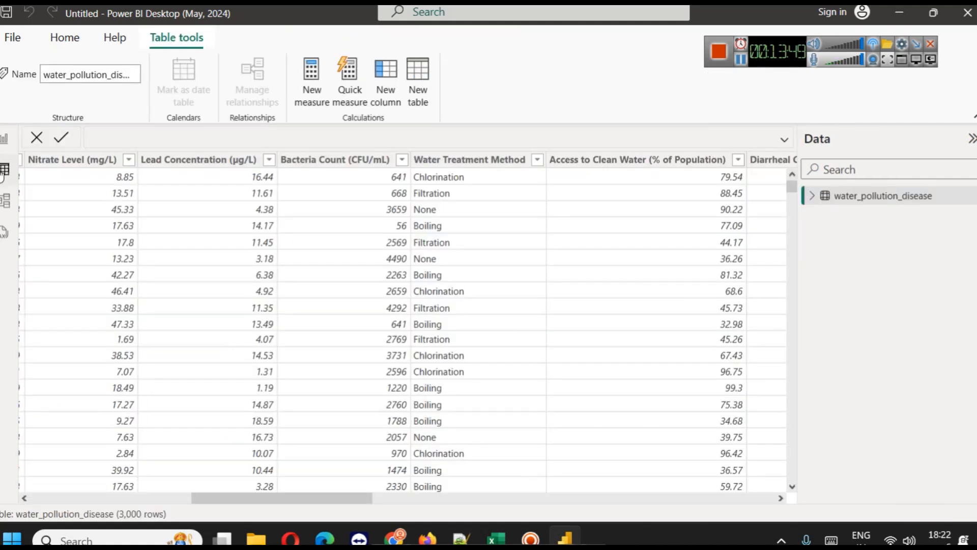
mouse_move(360, 497)
left_mouse_down()
mouse_move(743, 501)
mouse_move(151, 486)
mouse_move(333, 490)
left_mouse_up()
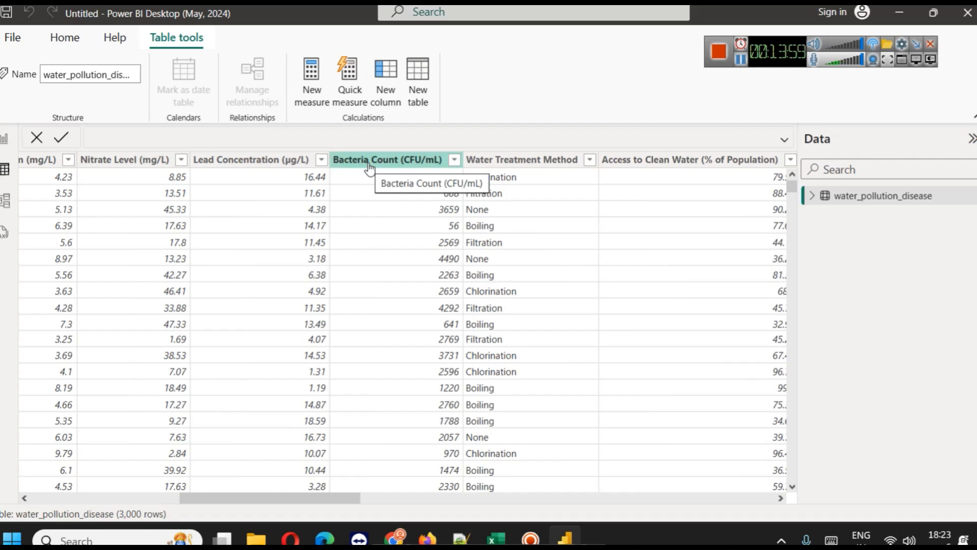
left_click(741, 59)
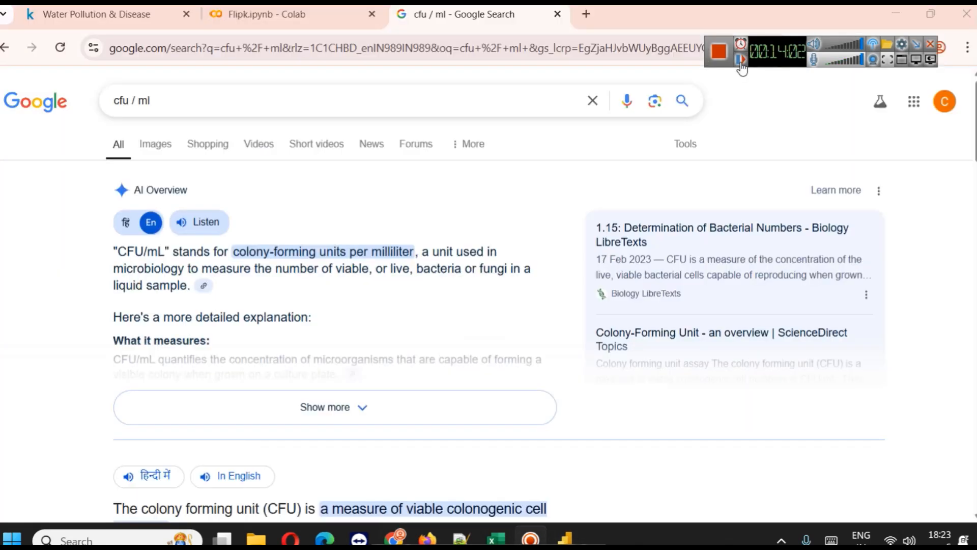
left_click(742, 59)
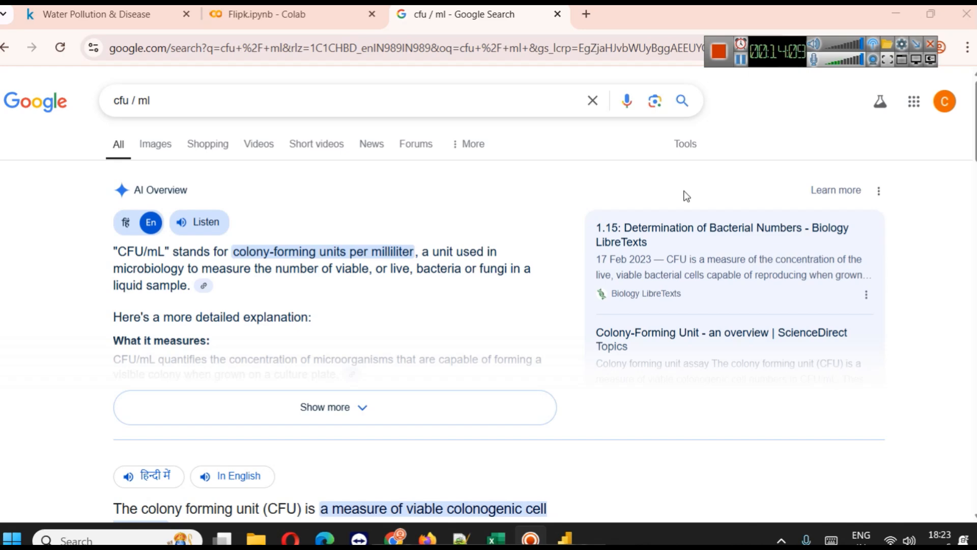
left_click(741, 59)
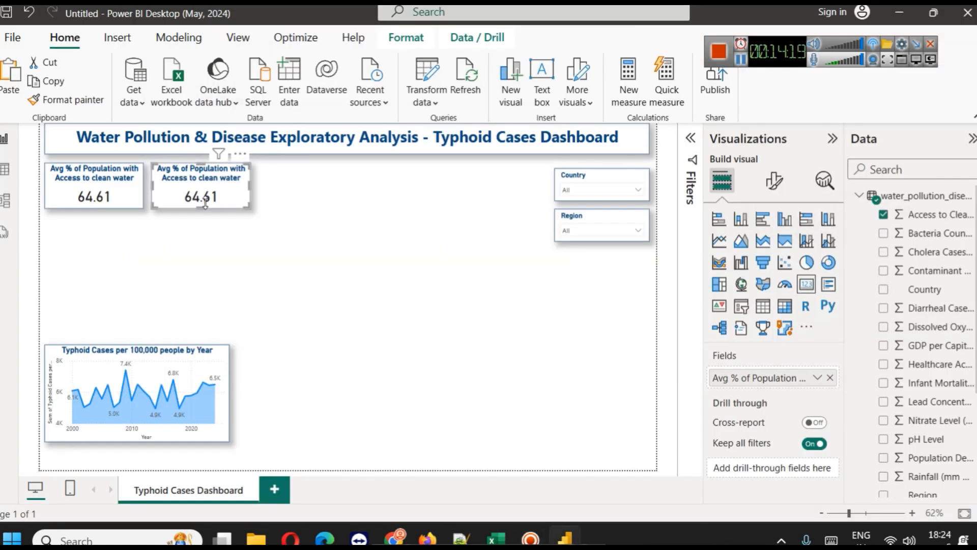
Replace the field of the duplicated card with Bacteria Count and aggregate it as Average
left_click(829, 377)
left_click_drag(924, 233, 747, 379)
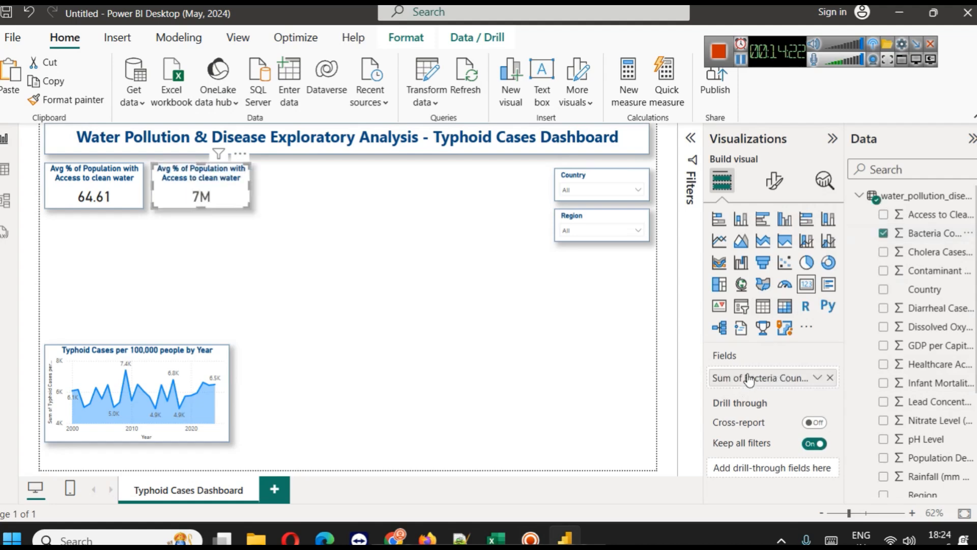
left_click(817, 378)
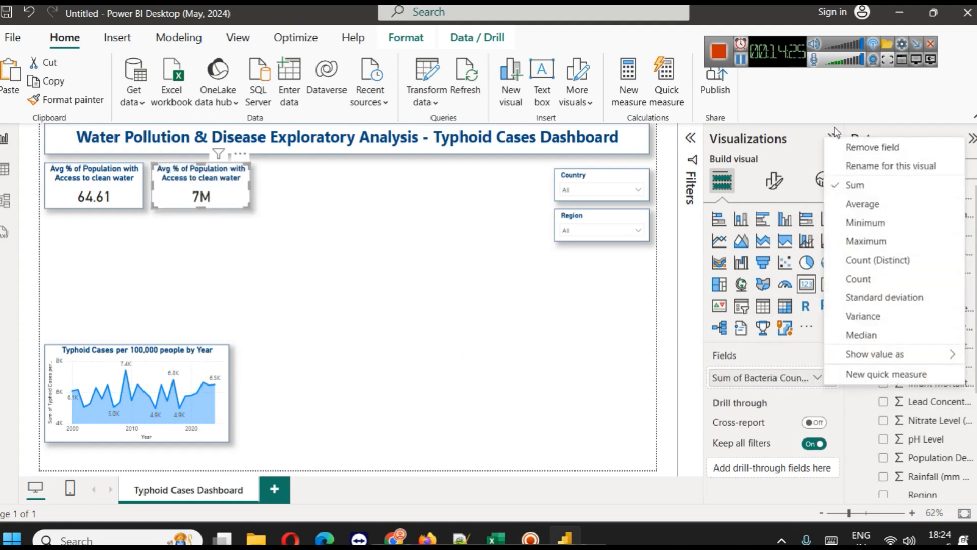
left_click(858, 205)
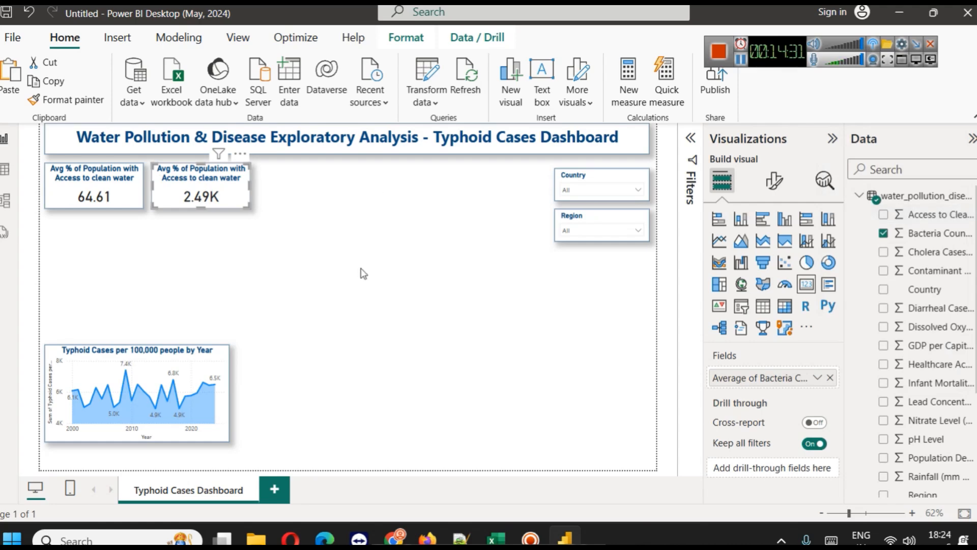
left_click(741, 61)
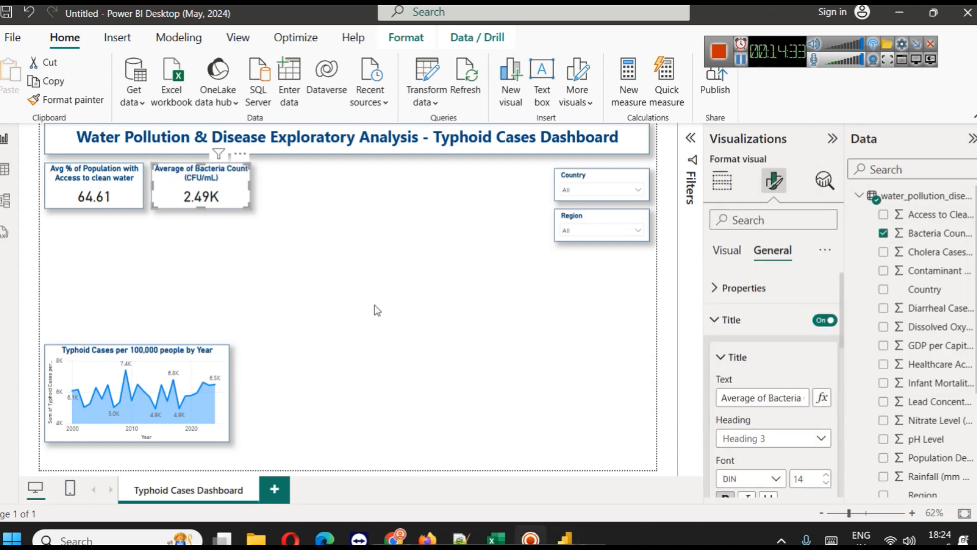
left_click(374, 305)
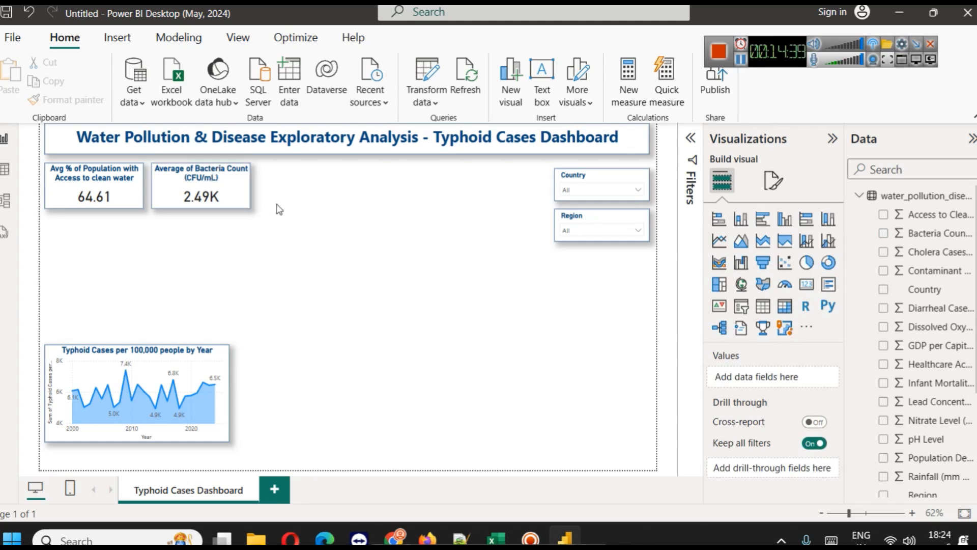
Check the browser search on a good average bacteria count in CFU/mL, and return to the report in Power BI Desktop
left_click(229, 174)
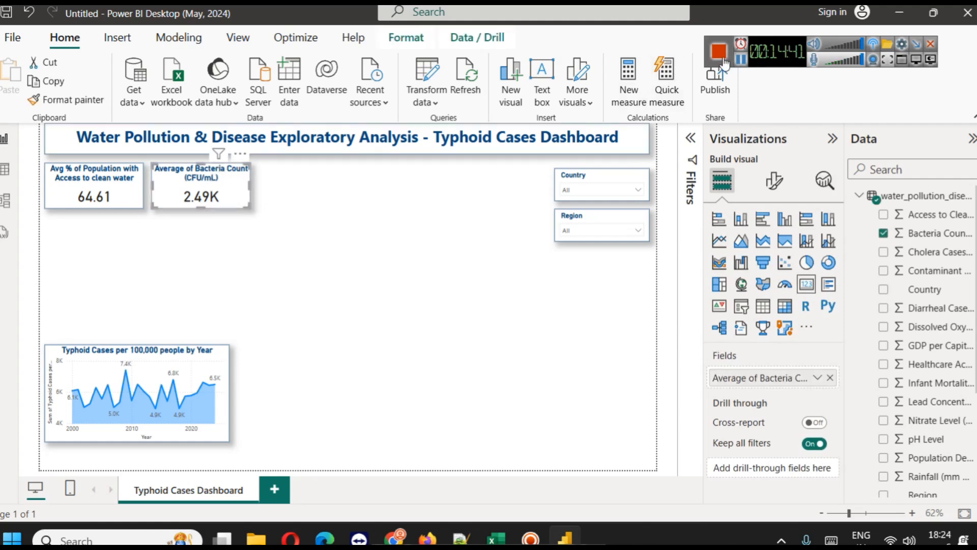
left_click(741, 60)
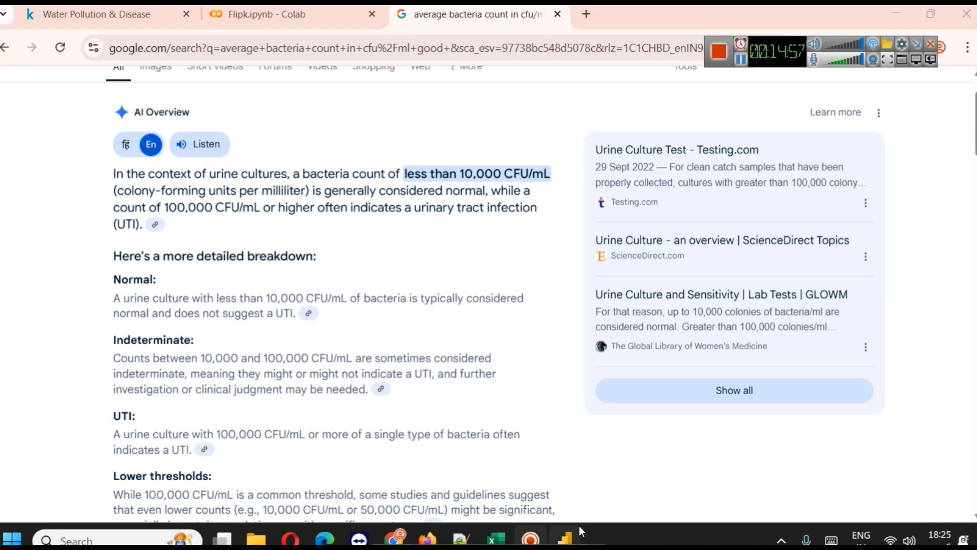
left_click(565, 538)
left_click(356, 235)
Test both cards and the chart with Central, North, South and West in the Region slicer, leaving Central selected
left_click(618, 231)
left_click(585, 244)
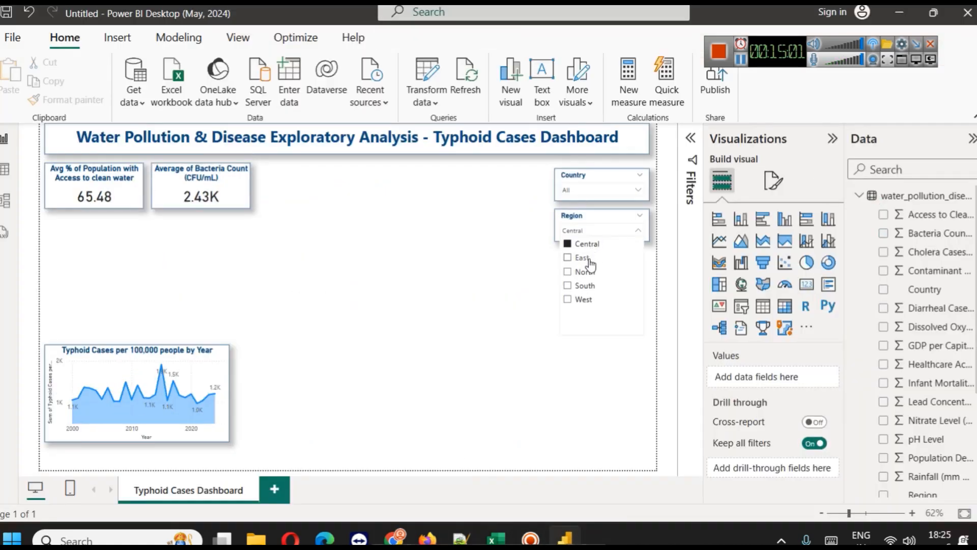
left_click(584, 271)
left_click(584, 285)
left_click(584, 299)
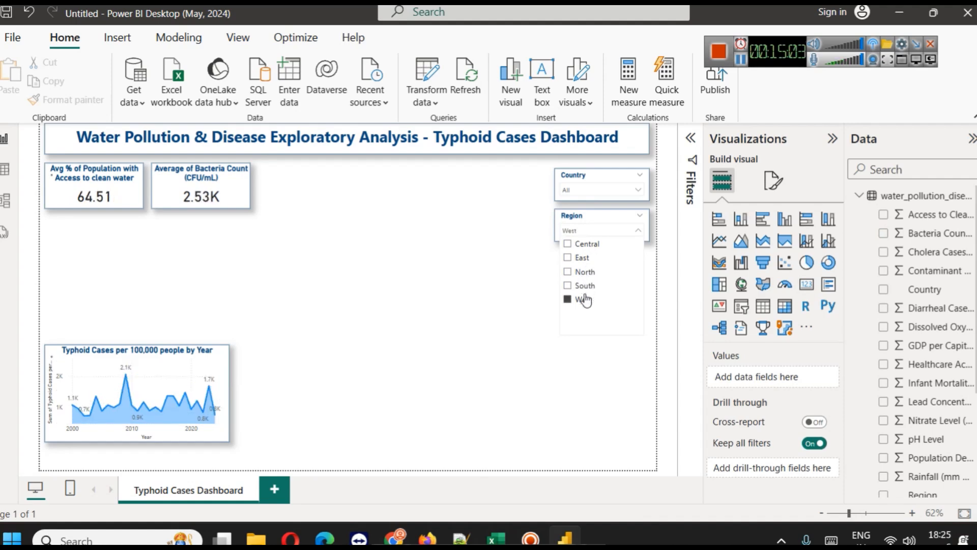
left_click(590, 245)
left_click(638, 230)
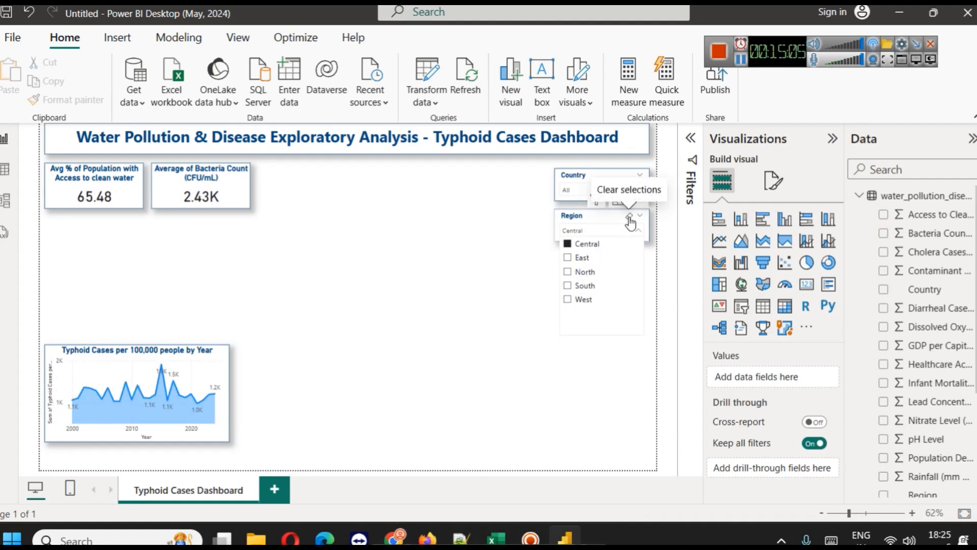
Clear the Region filter and review the dashboard for each country from Bangladesh to Mexico, leaving the Country slicer unfiltered
left_click(630, 218)
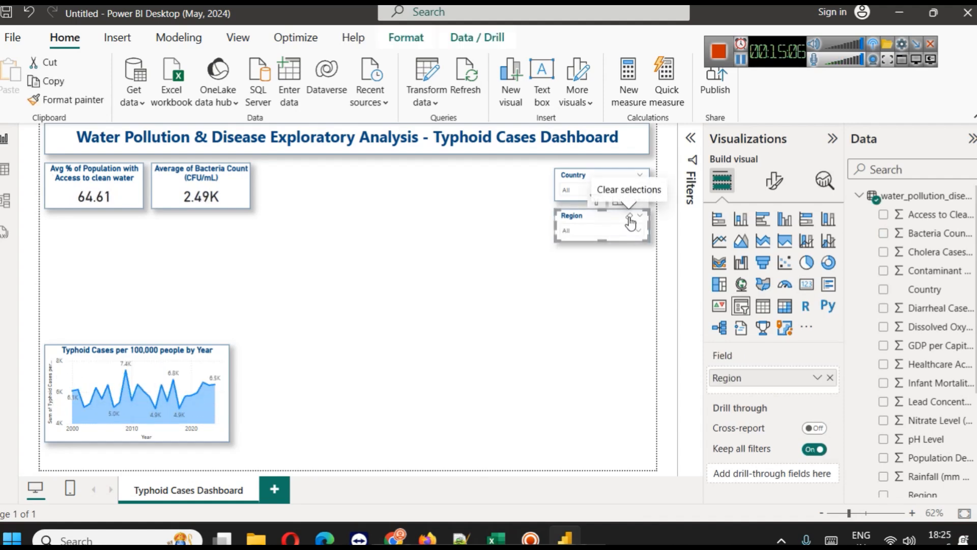
left_click(575, 189)
left_click(580, 203)
left_click(586, 217)
left_click(582, 231)
left_click(583, 245)
left_click(584, 259)
left_click(585, 273)
left_click(585, 287)
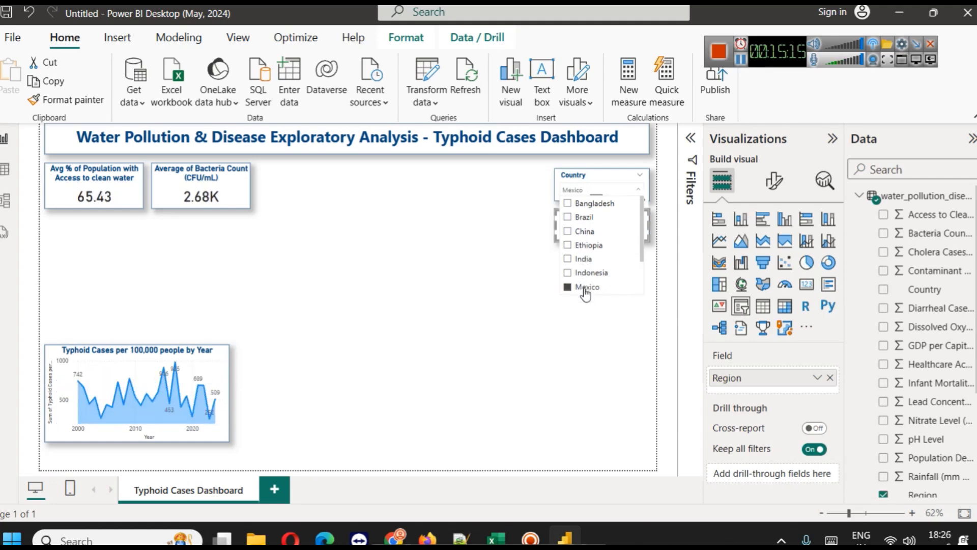
left_click(585, 273)
left_click(586, 273)
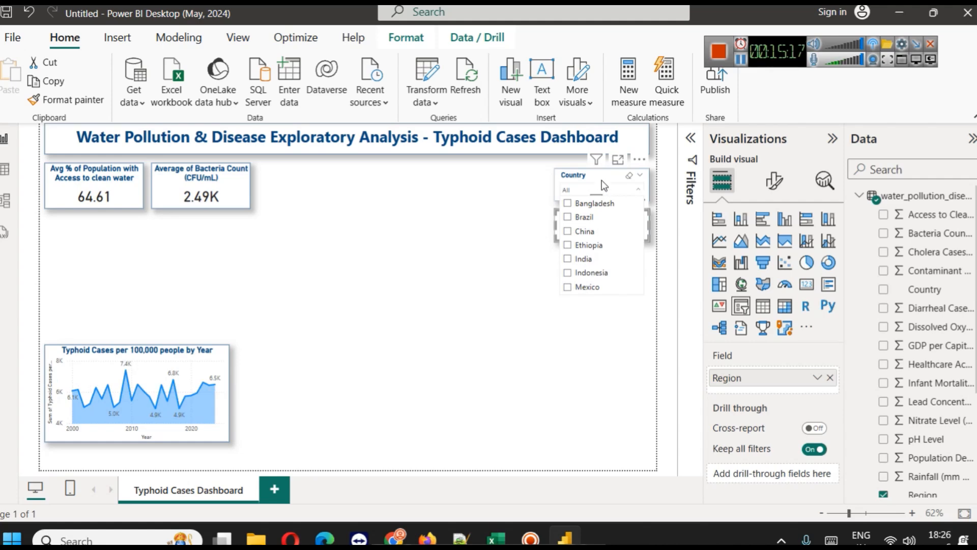
left_click(608, 173)
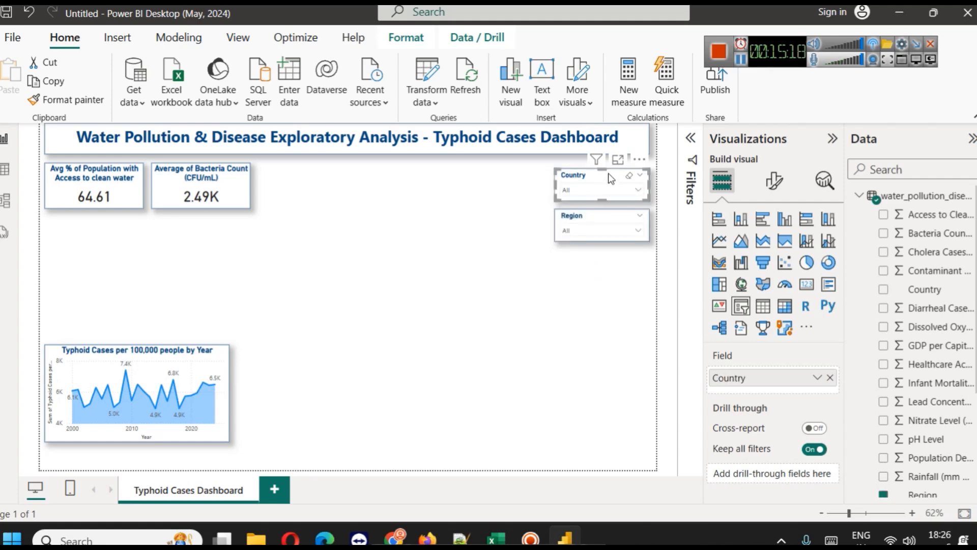
left_click(350, 296)
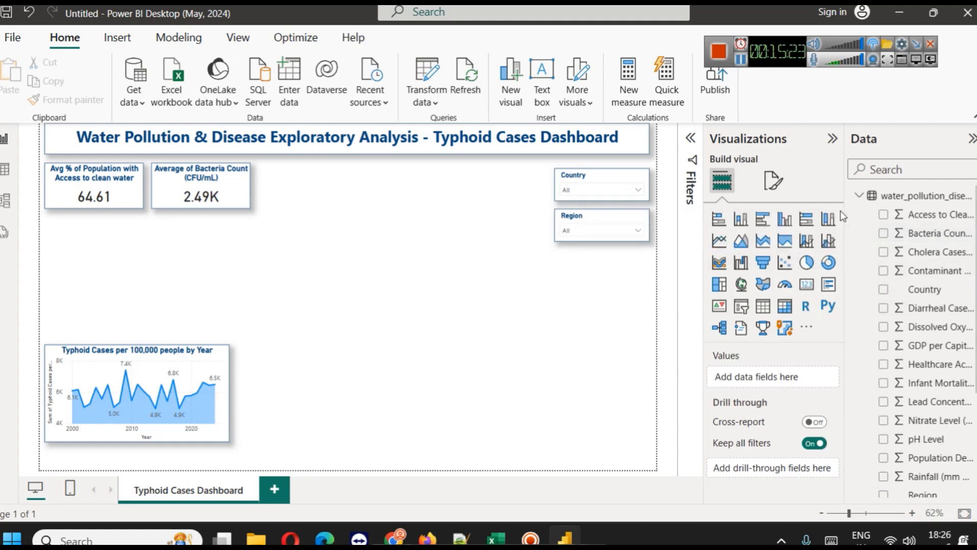
left_click_drag(846, 205, 808, 200)
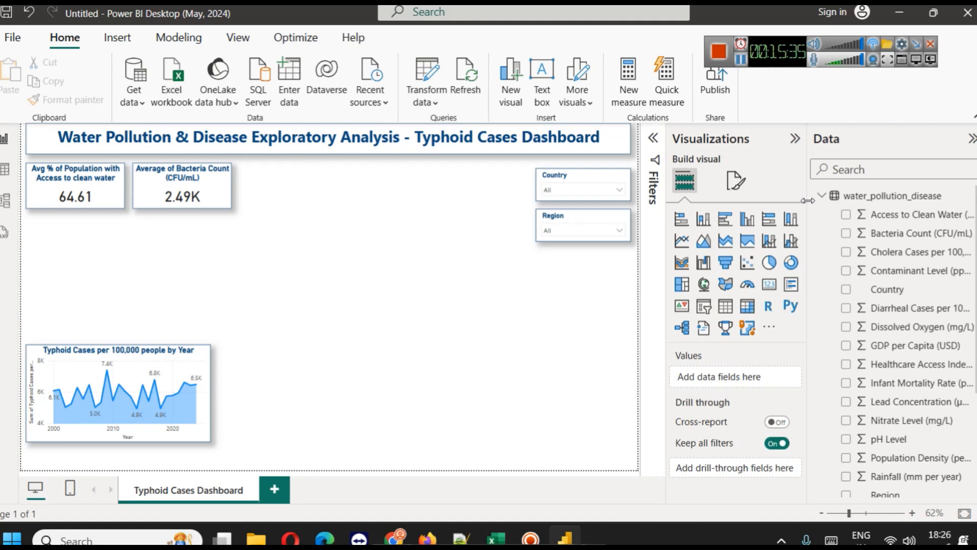
left_click(819, 204)
left_click_drag(809, 198, 848, 190)
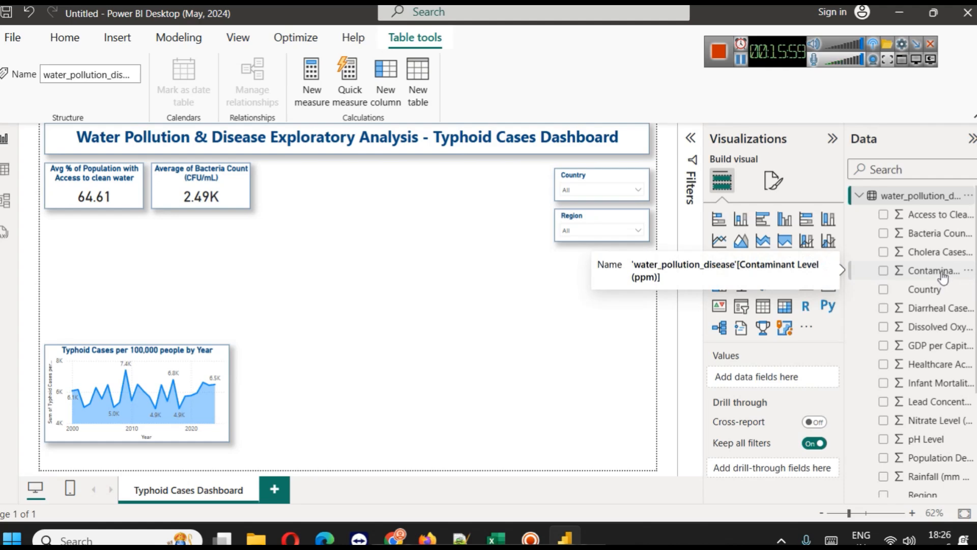
Duplicate the Average of Bacteria Count card and place the copy beside it in the card row
left_click(173, 175)
key("ctrl+c")
key("ctrl+v")
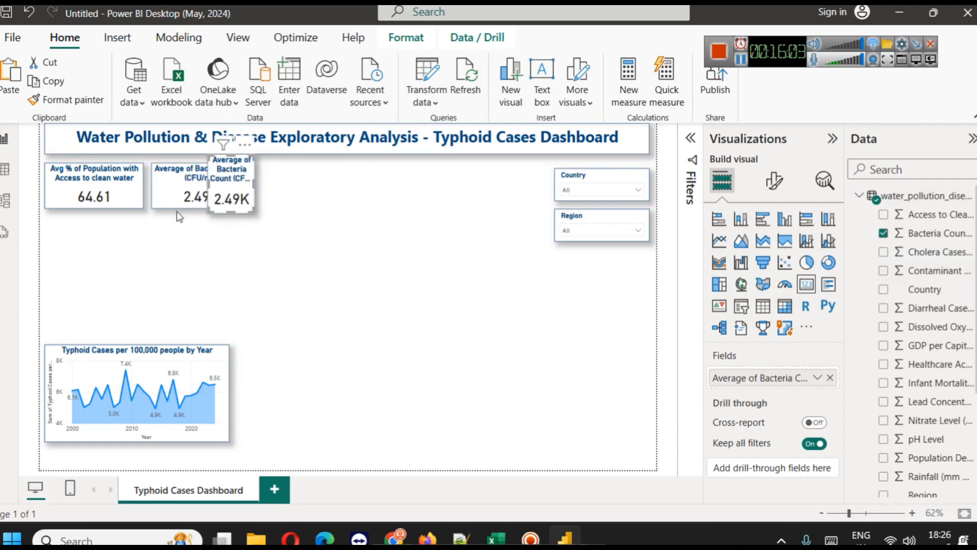
left_click_drag(189, 184, 298, 184)
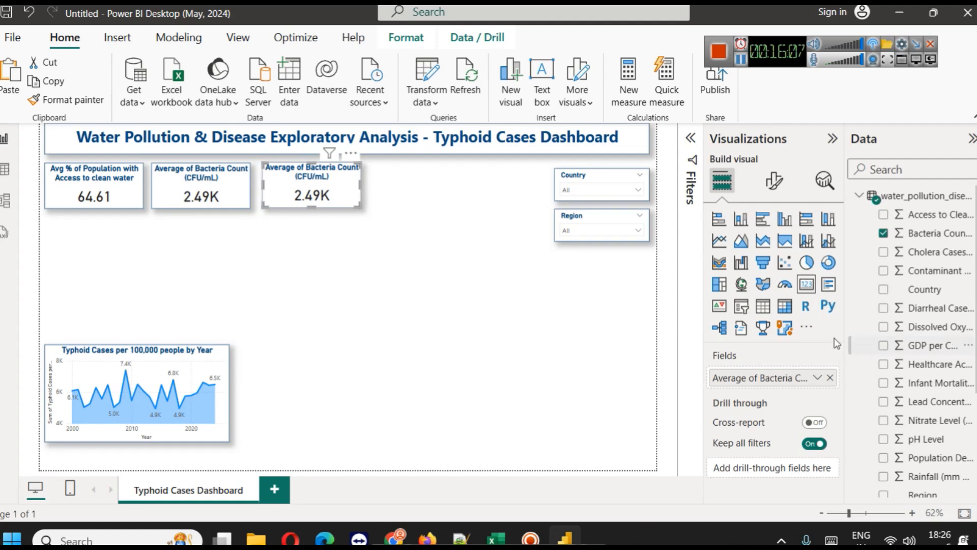
Replace the copied card's bacteria field with Contaminant Level (ppm) and aggregate it as Average
left_click(830, 377)
left_click_drag(957, 272, 749, 377)
left_click(817, 378)
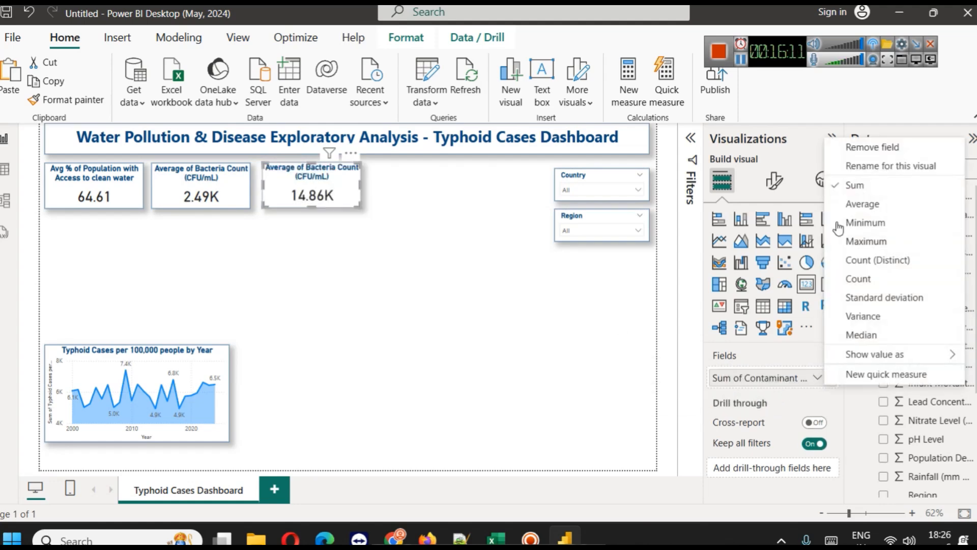
left_click(845, 205)
Reuse the card's field name to set its title to "Average of Contaminant Level (ppm)"
left_click(817, 378)
left_click(911, 168)
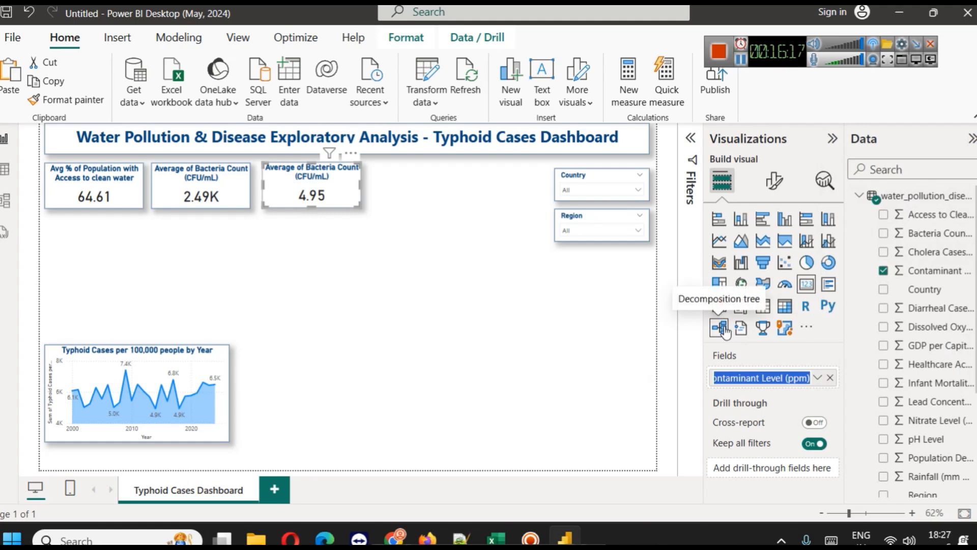
left_click(774, 181)
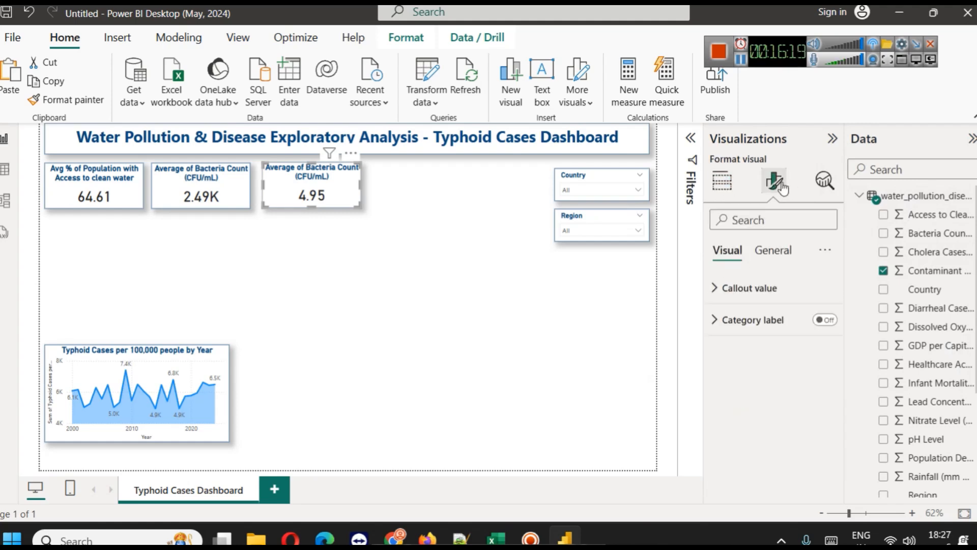
left_click(738, 320)
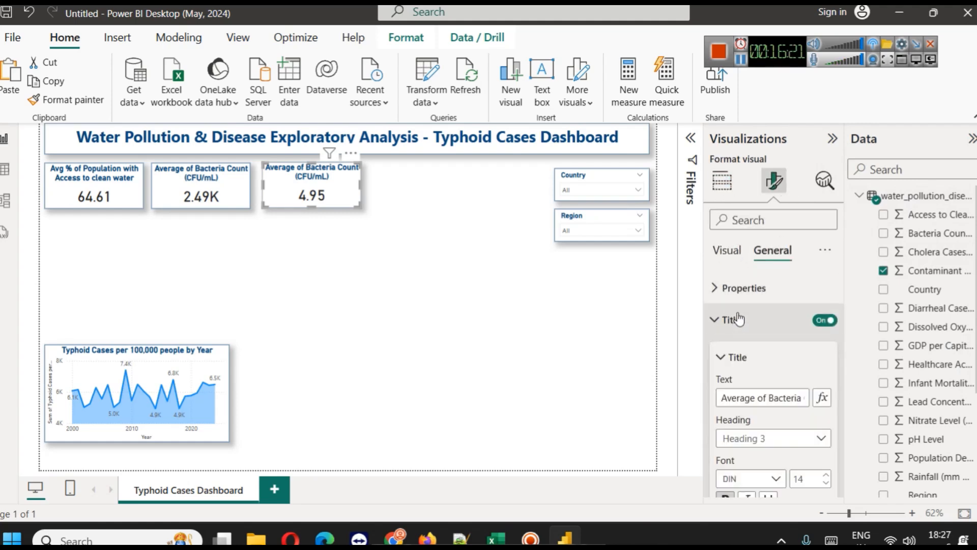
left_click(760, 399)
key("ctrl+a")
key("ctrl+v")
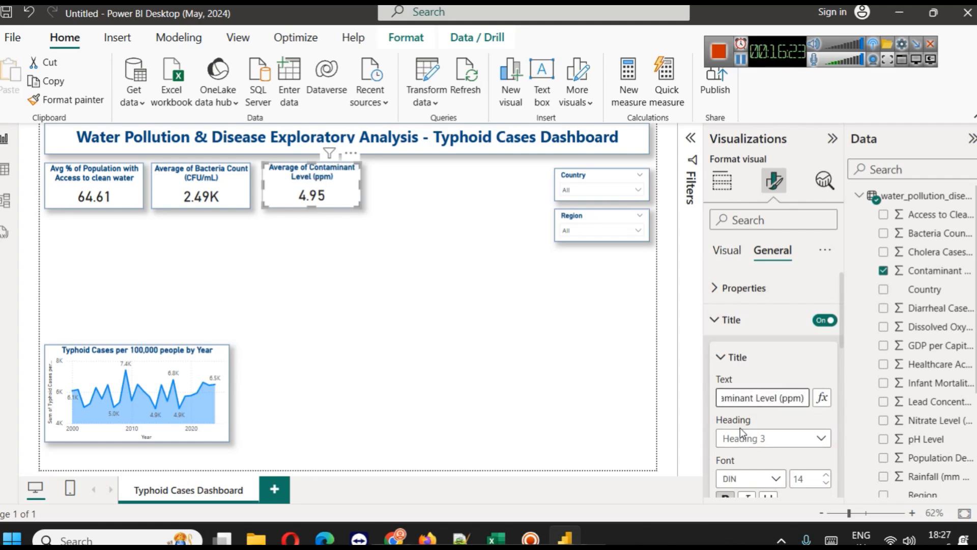
left_click(476, 305)
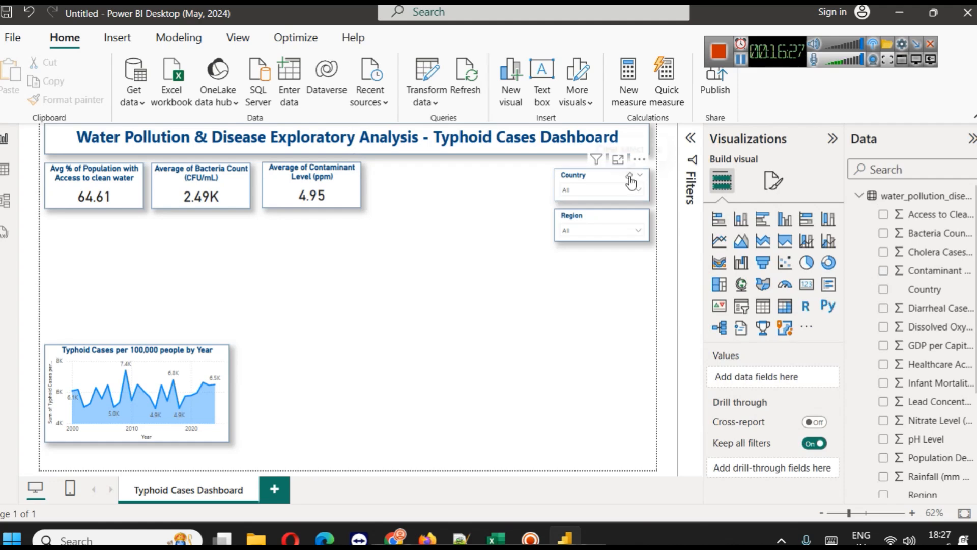
Move the Country and Region slicers slightly upward on the report page
left_click(610, 175)
left_click_drag(610, 175, 610, 175)
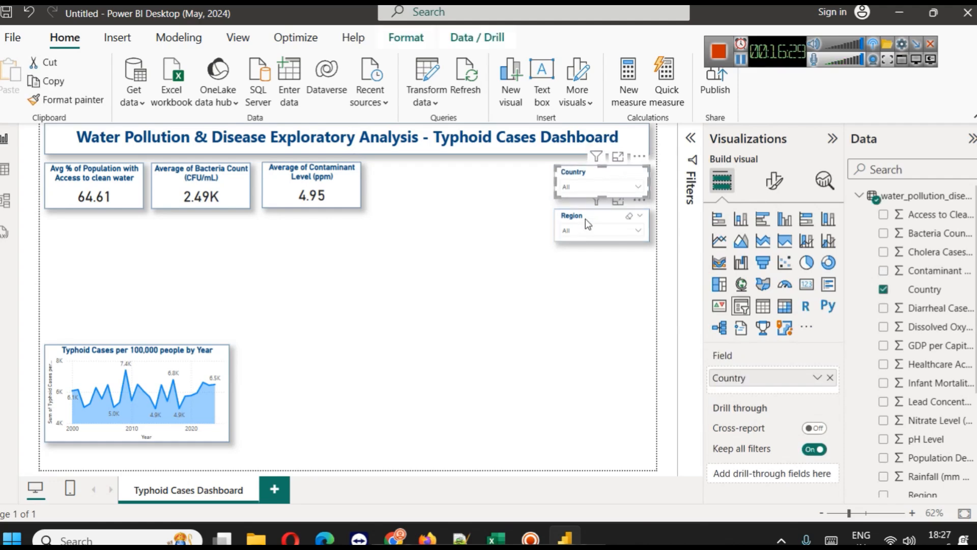
left_click_drag(585, 217, 585, 215)
left_click(580, 272)
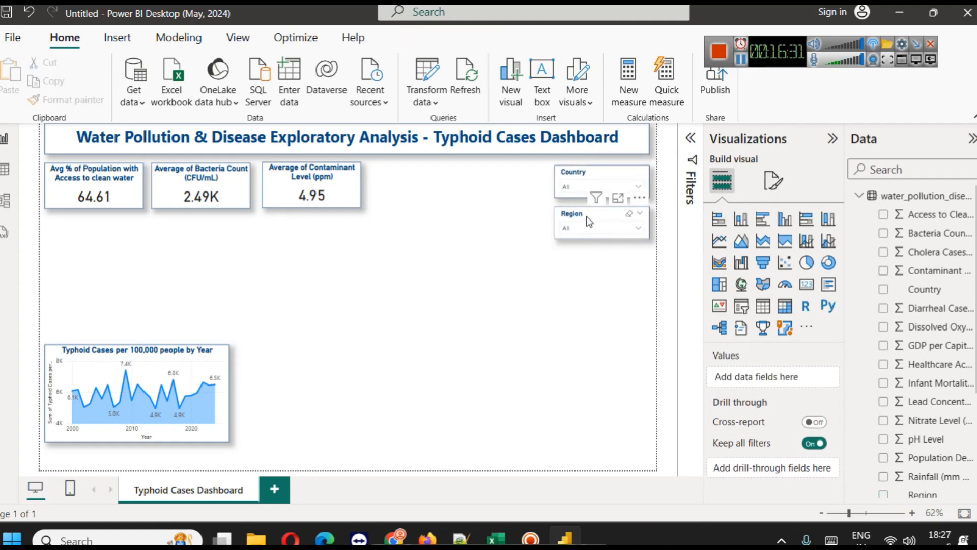
Duplicate the Region slicer, place the copy below it and replace its field with Year
left_click(589, 221)
key("ctrl+c")
key("ctrl+v")
left_click_drag(590, 221, 582, 260)
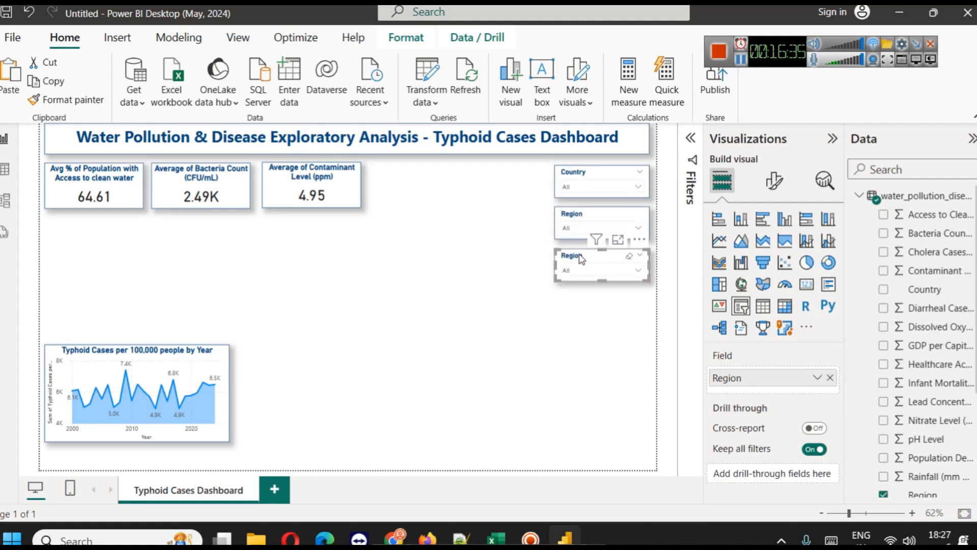
left_click(830, 377)
scroll(937, 358, "down", 2)
scroll(936, 358, "down", 3)
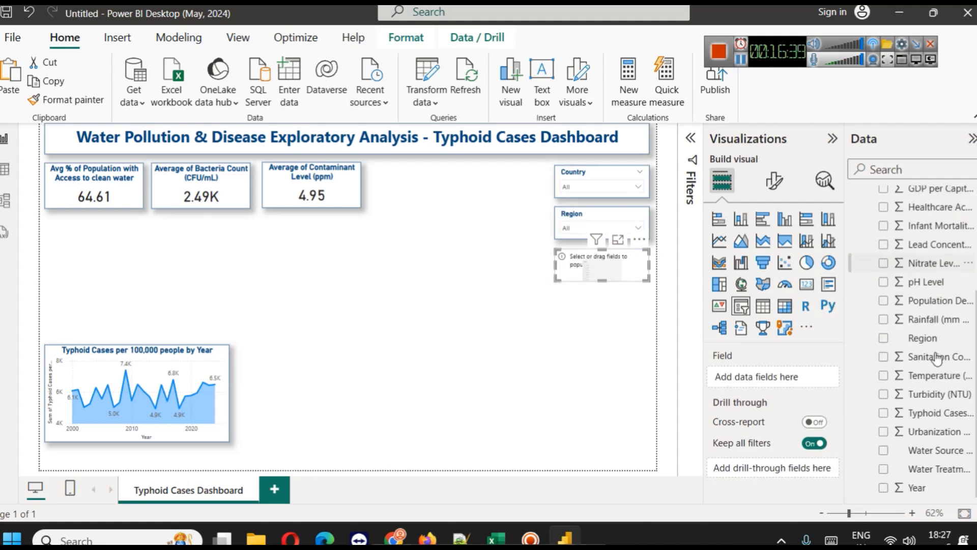
left_click_drag(932, 489, 771, 372)
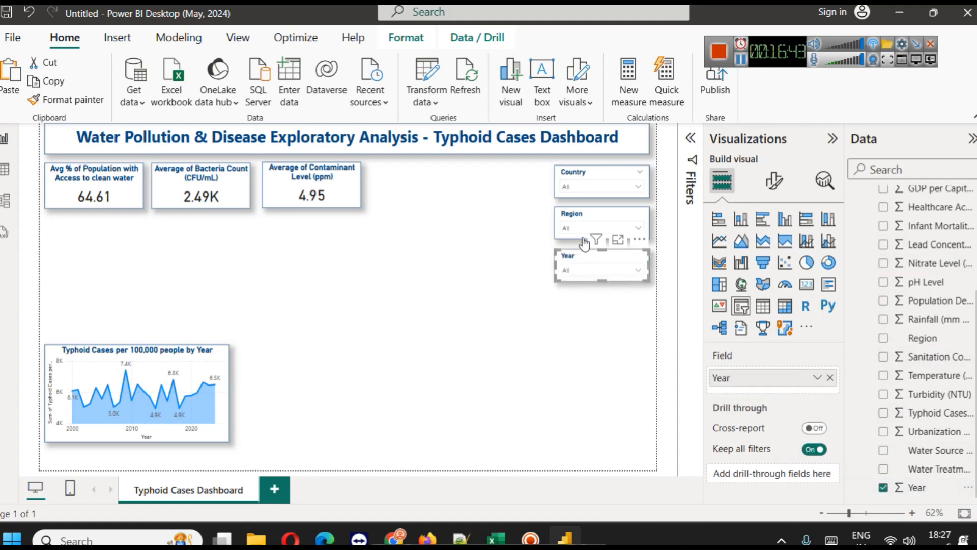
Place another copy of the slicer below Year and replace its field with Water Source Type
left_click_drag(599, 257, 596, 297)
left_click(830, 377)
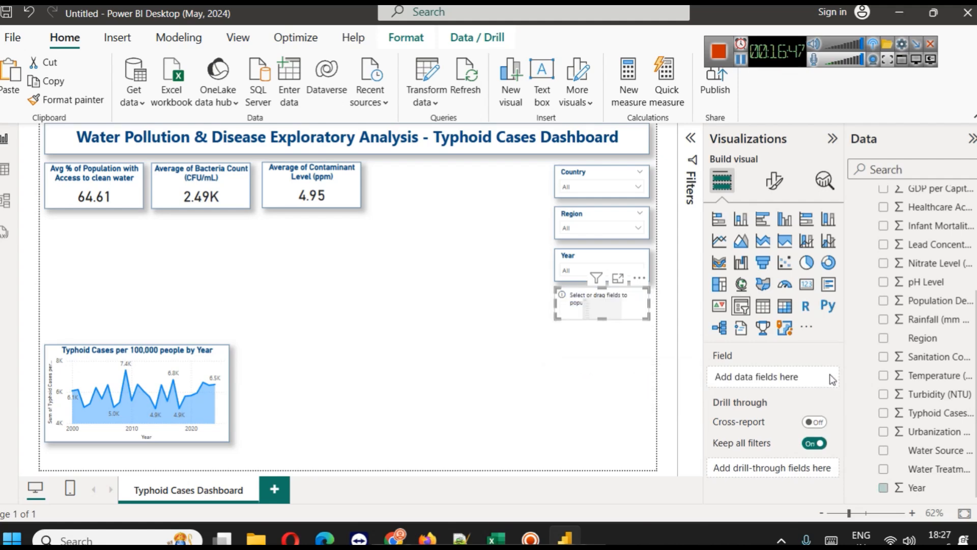
left_click_drag(939, 450, 758, 382)
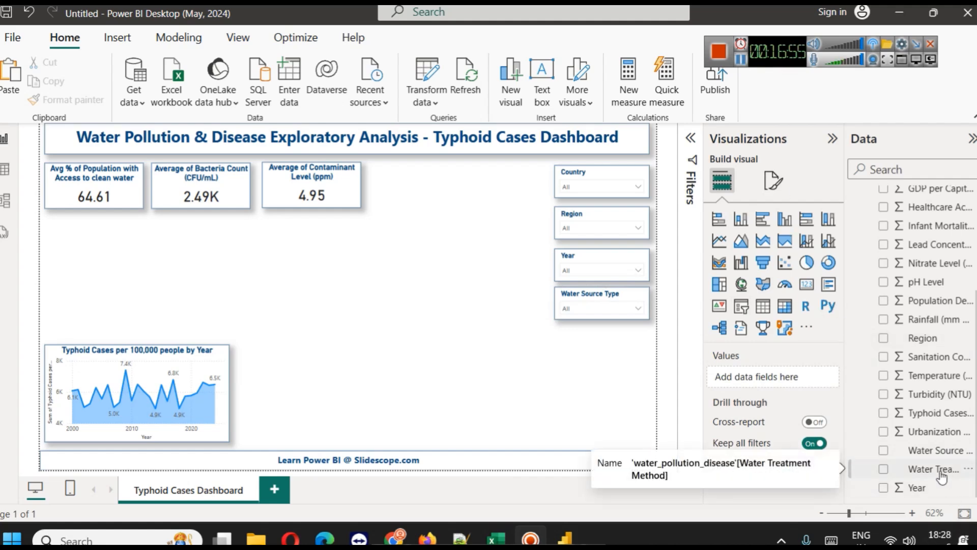
Duplicate the Water Source Type slicer, align the copy directly below it and replace its field with Water Treatment Method
left_click(580, 293)
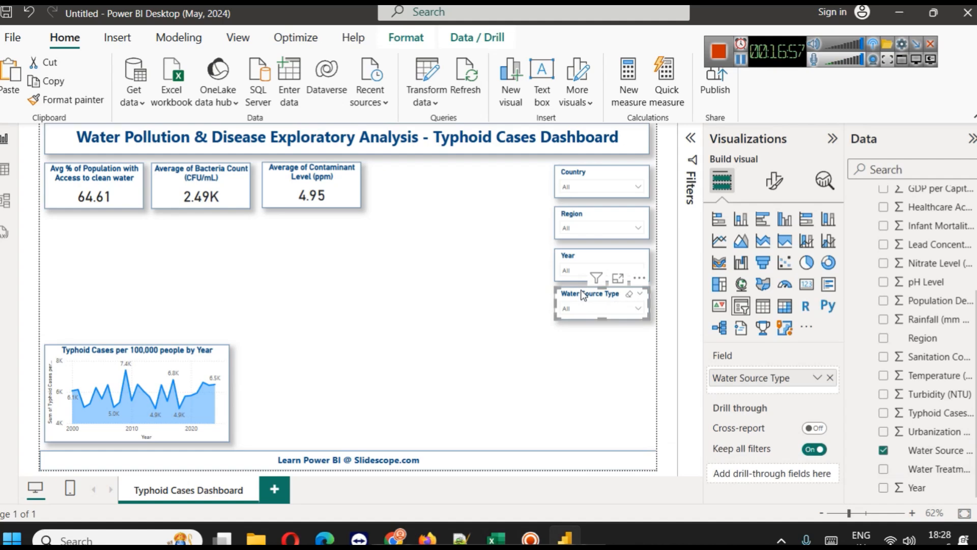
key("ctrl+v")
left_click_drag(581, 302, 574, 331)
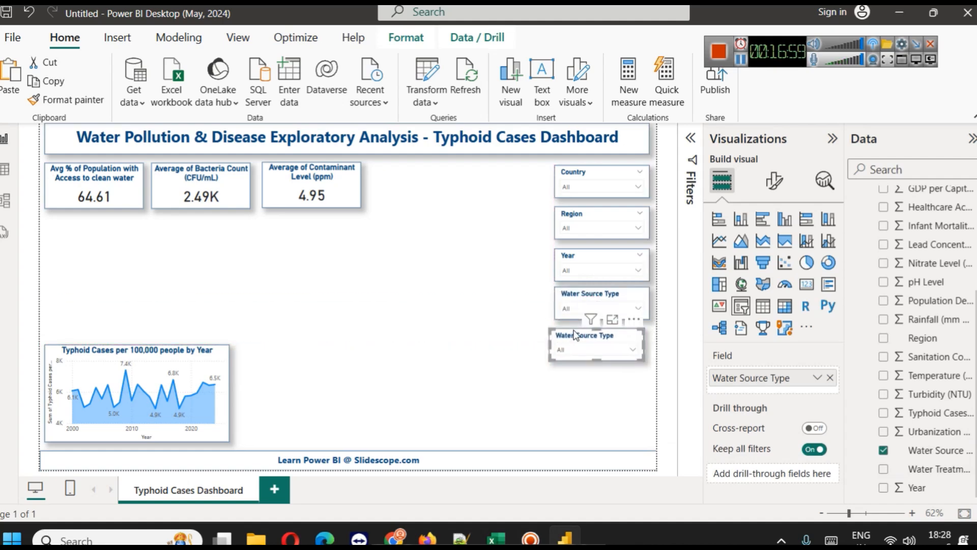
key("Right")
key("Right")
key("Right")
key("Right")
key("Right")
key("Right")
key("Up")
key("Up")
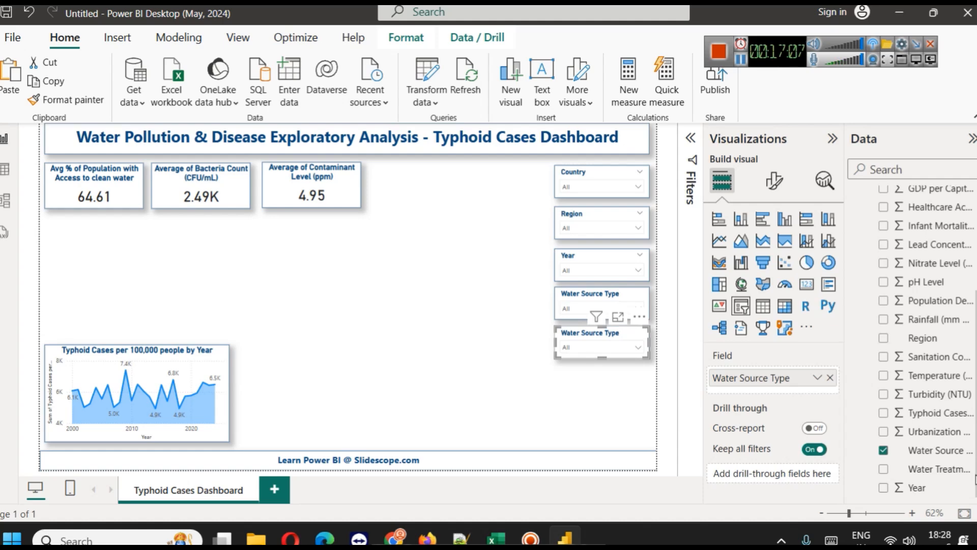
left_click(830, 377)
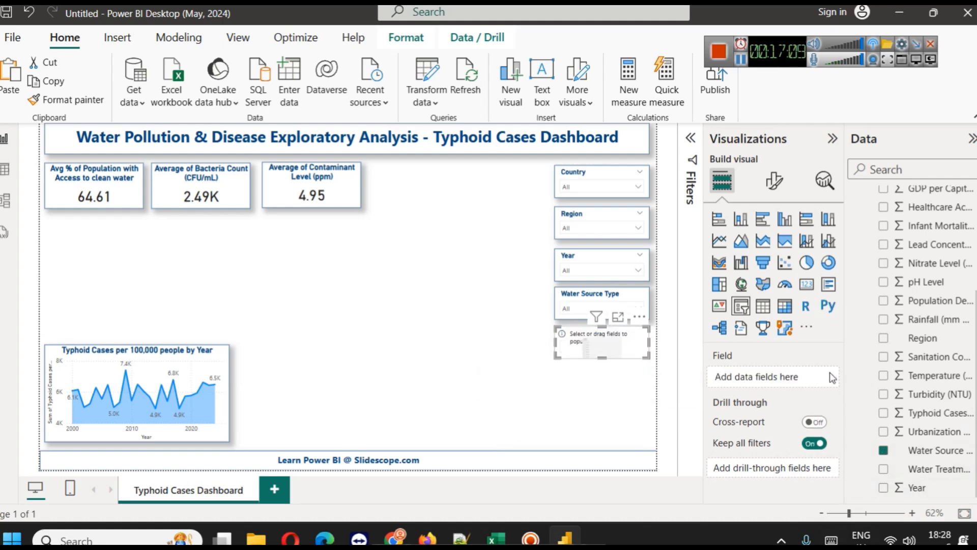
left_click_drag(937, 469, 769, 387)
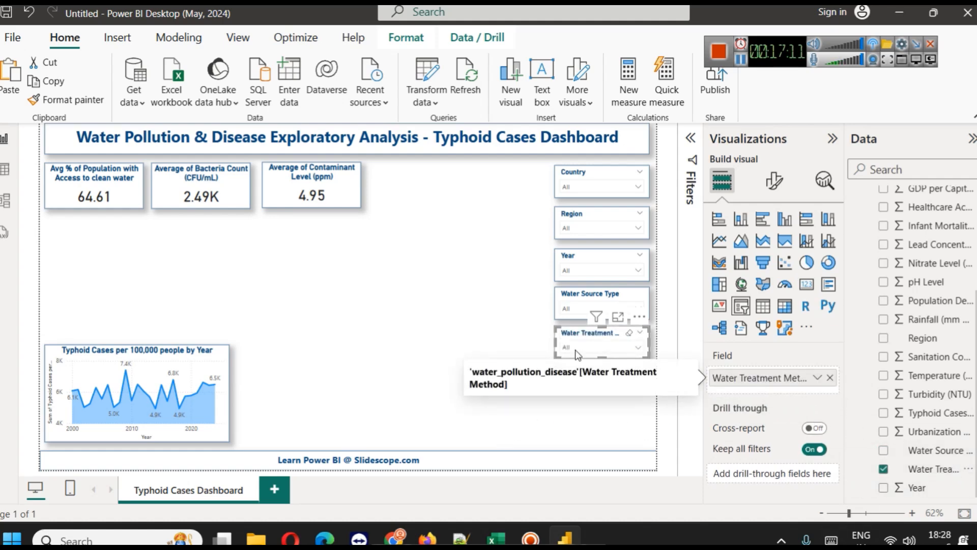
Review the dashboard filtered by the Filtration, None, Boiling and Chlorination treatment methods, ending with the filter cleared
left_click(610, 348)
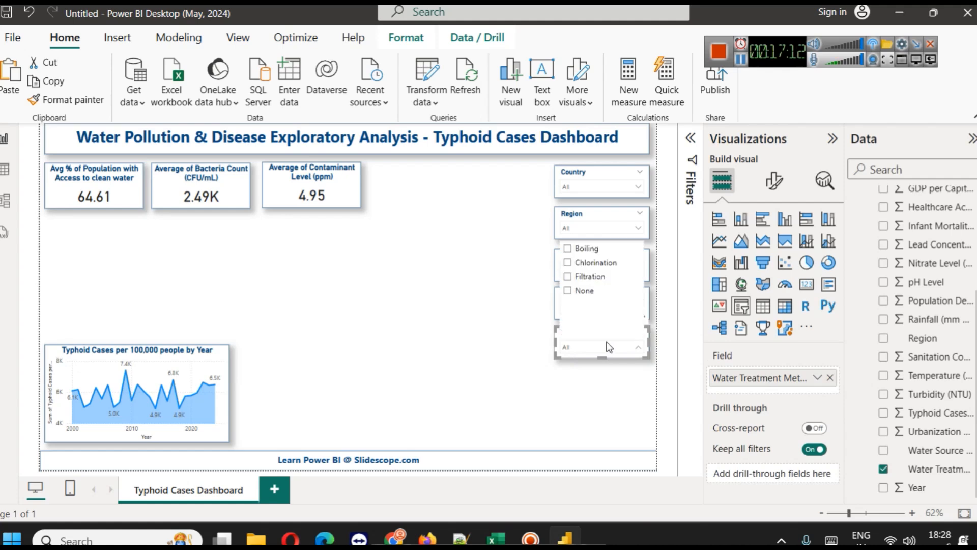
left_click(591, 278)
left_click(588, 295)
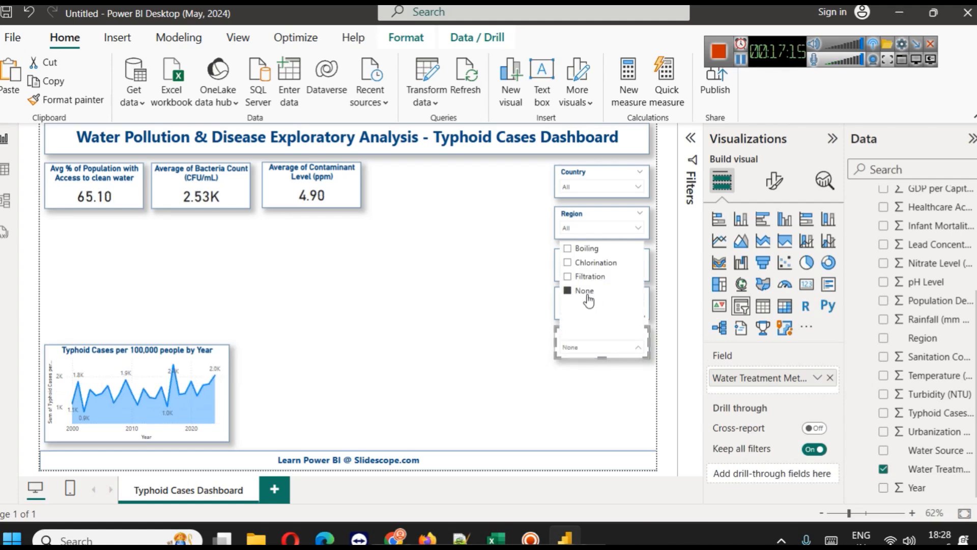
left_click(585, 249)
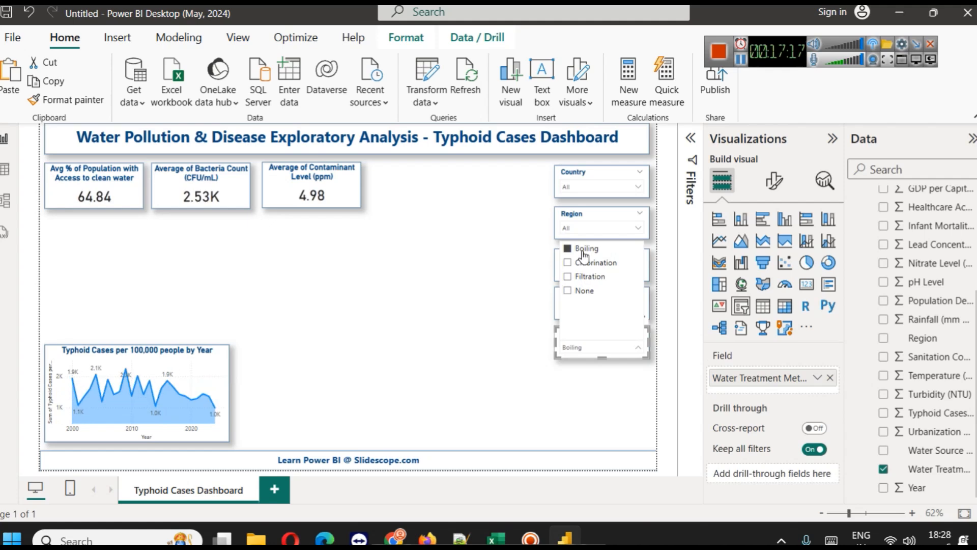
left_click(586, 263)
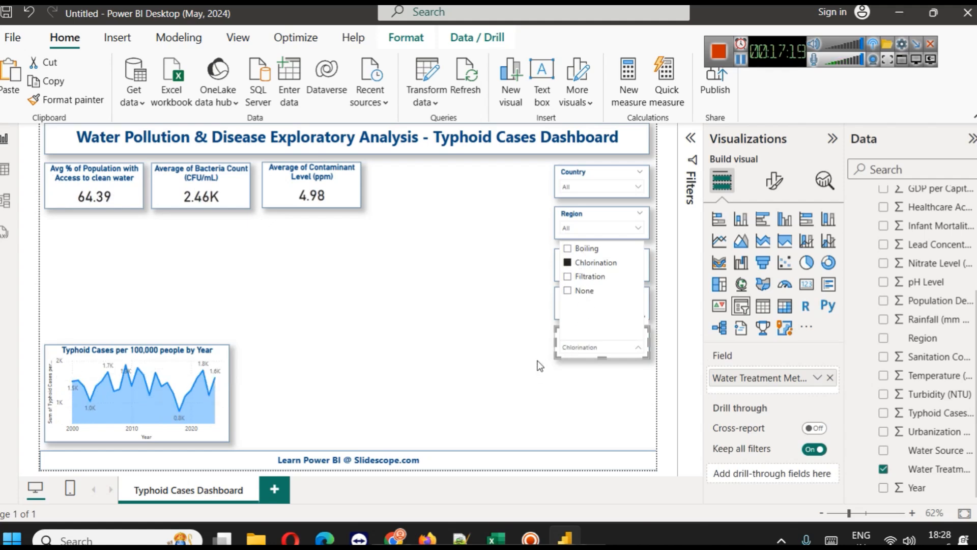
left_click(585, 263)
left_click(473, 317)
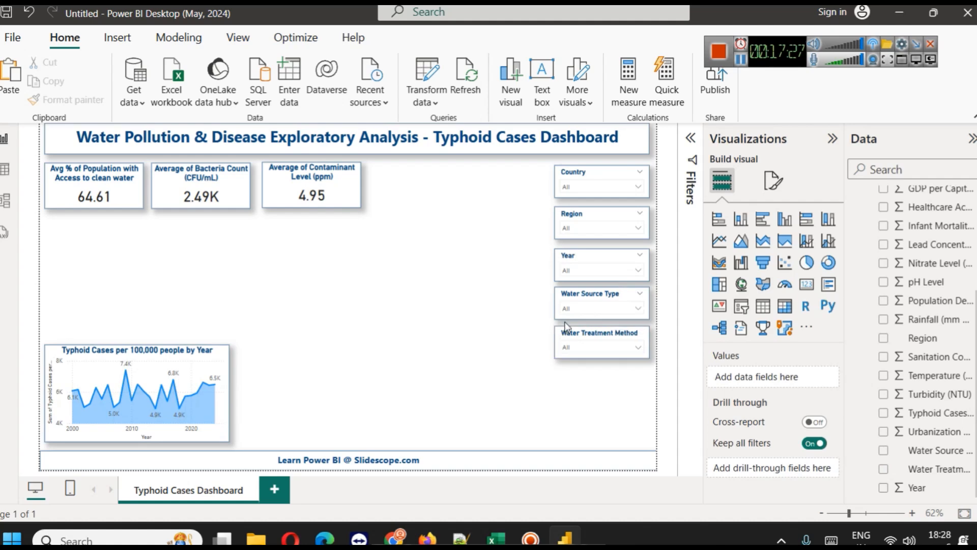
Reposition the five slicers into a more compact, evenly spaced column
left_click(564, 304)
left_click(570, 334)
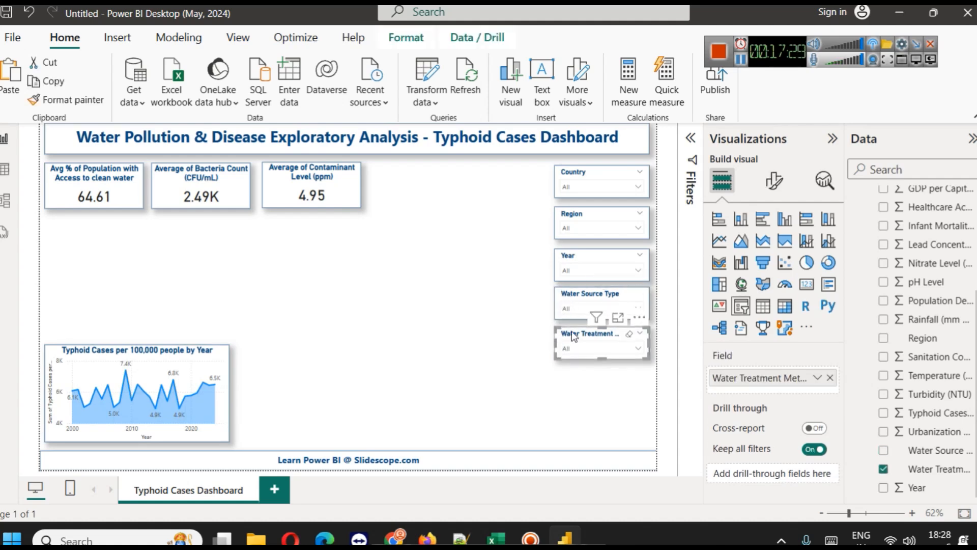
left_click(428, 304)
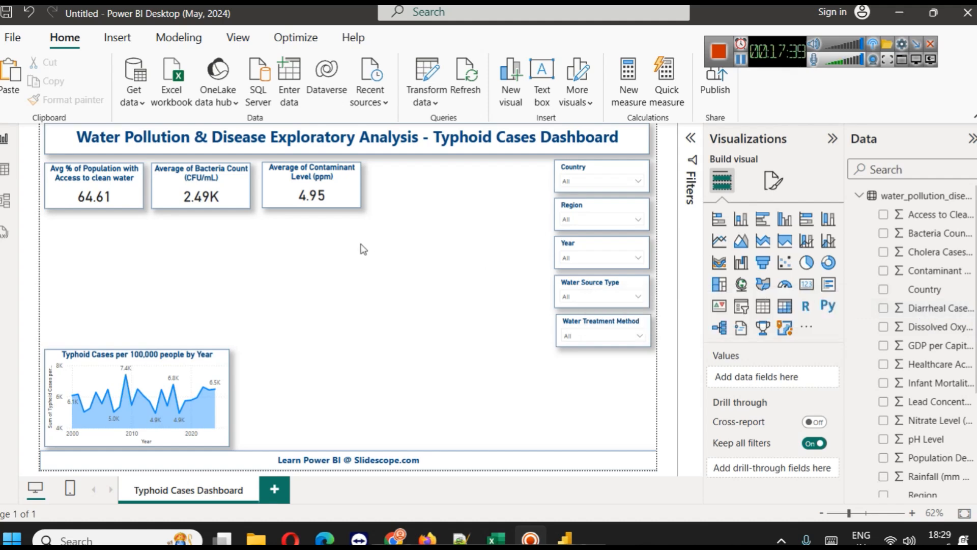
Duplicate the Average of Contaminant Level card and place the copy beside it in the card row
left_click(331, 184)
left_click_drag(332, 185, 433, 182)
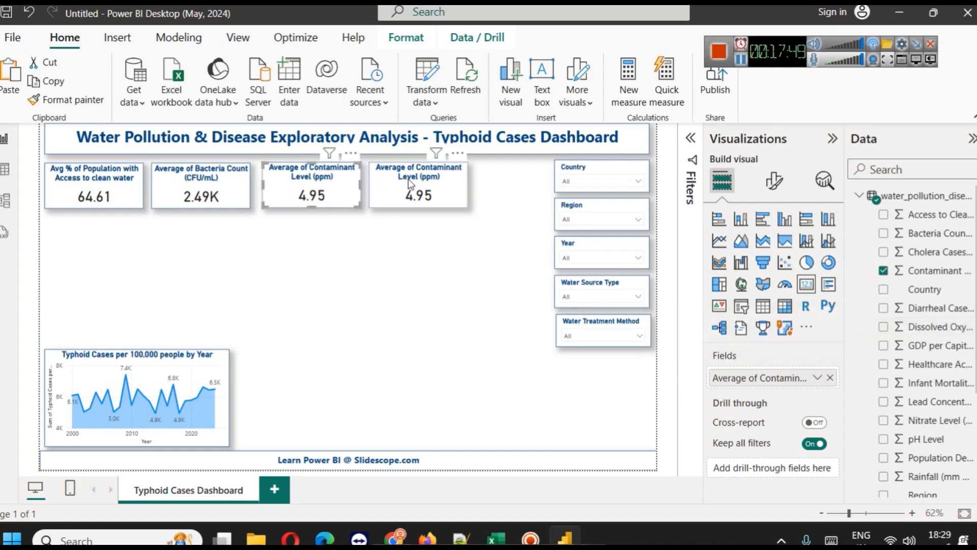
Replace the fourth card's field with Dissolved Oxygen (mg/L) and summarize it as an average
left_click(830, 378)
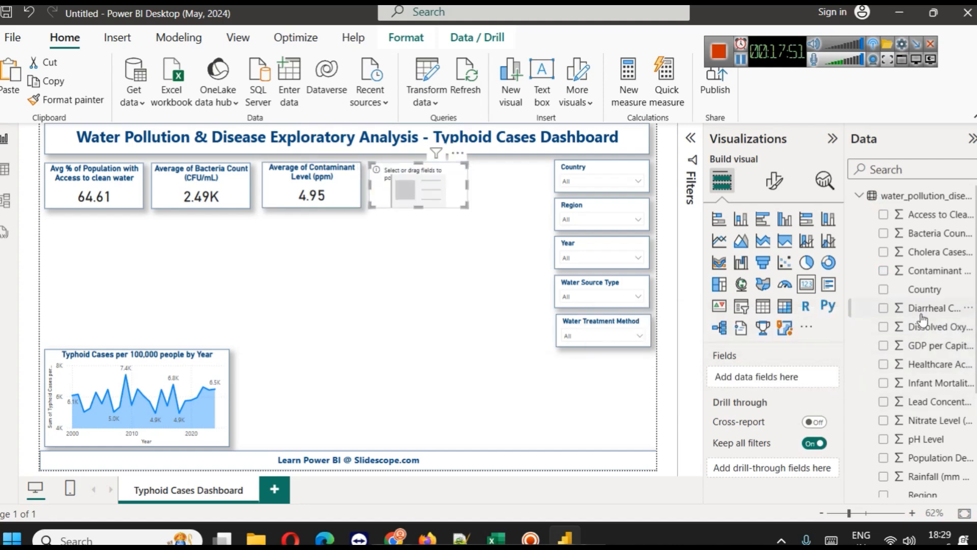
left_click_drag(927, 336, 759, 378)
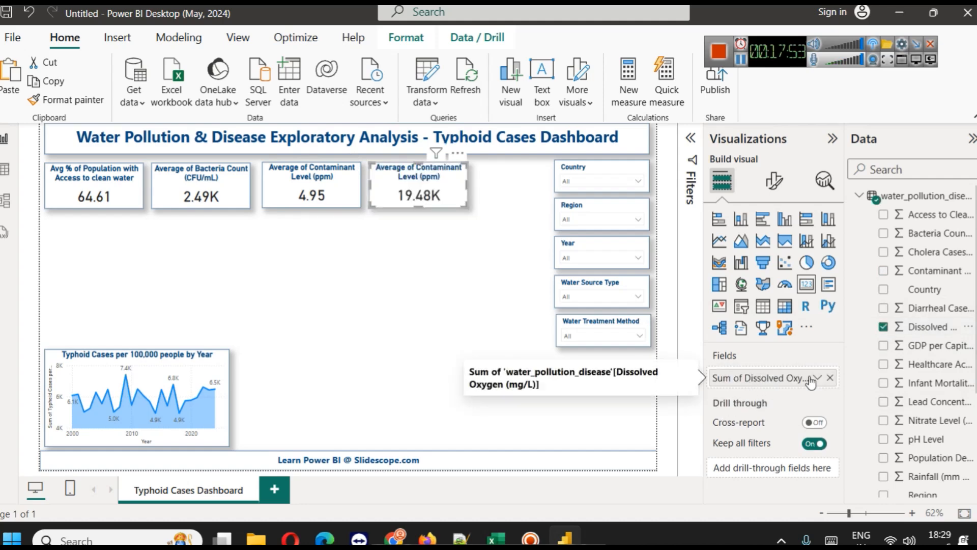
left_click(818, 378)
left_click(847, 201)
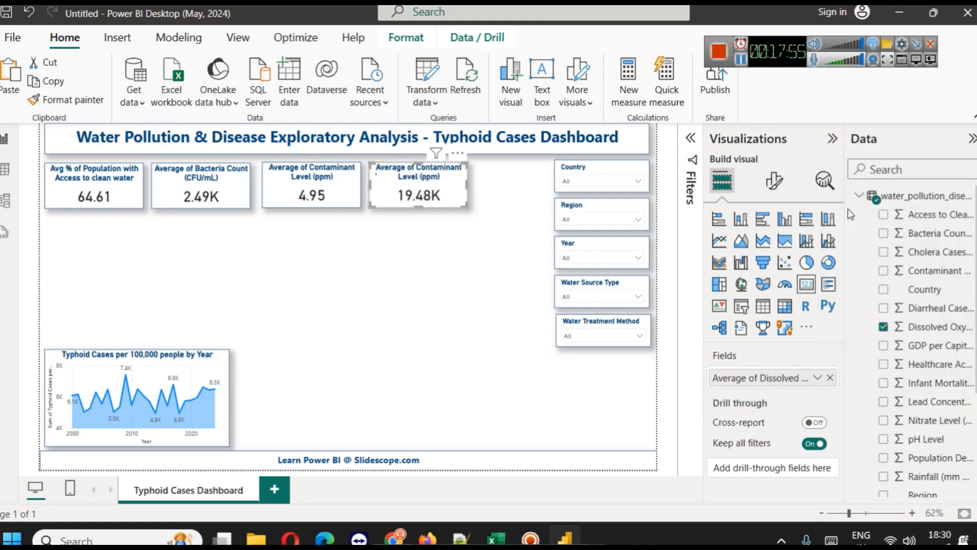
left_click(443, 238)
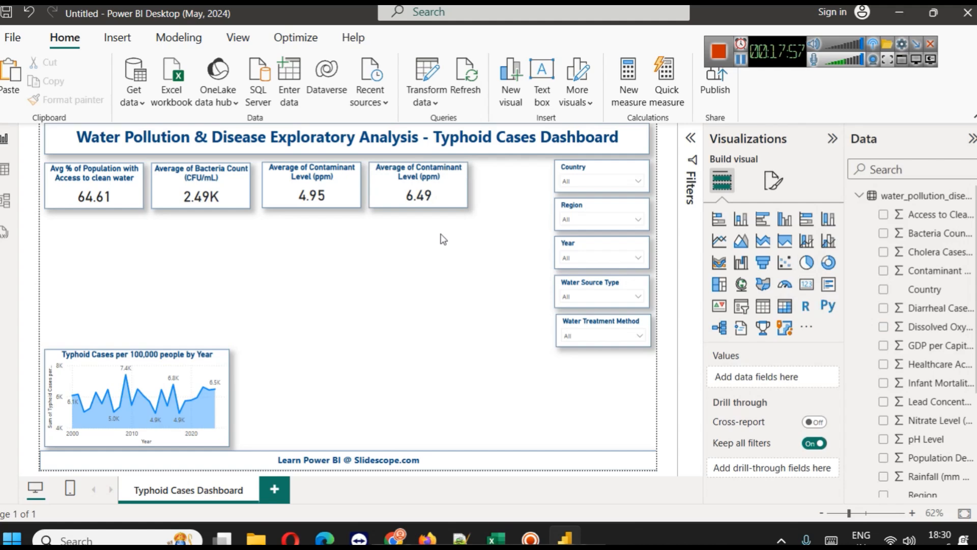
Reuse the fourth card's field name as its title, "Average of Dissolved Oxygen (mg/L)"
left_click(438, 199)
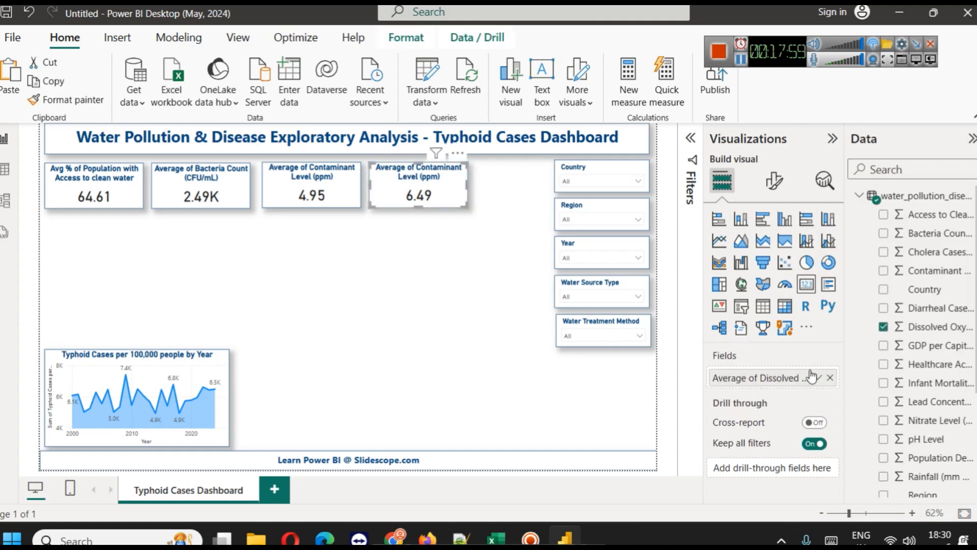
left_click(818, 378)
left_click(883, 166)
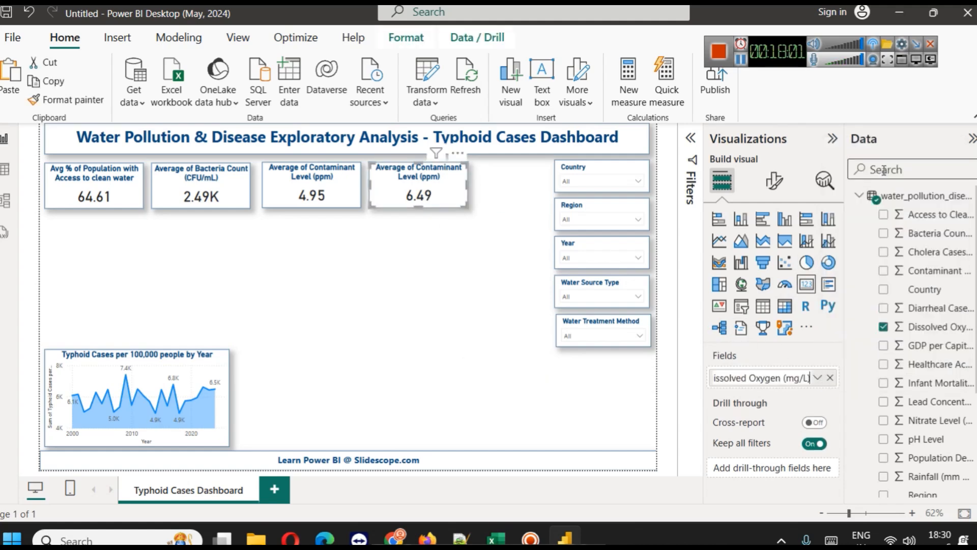
left_click(774, 180)
left_click(771, 250)
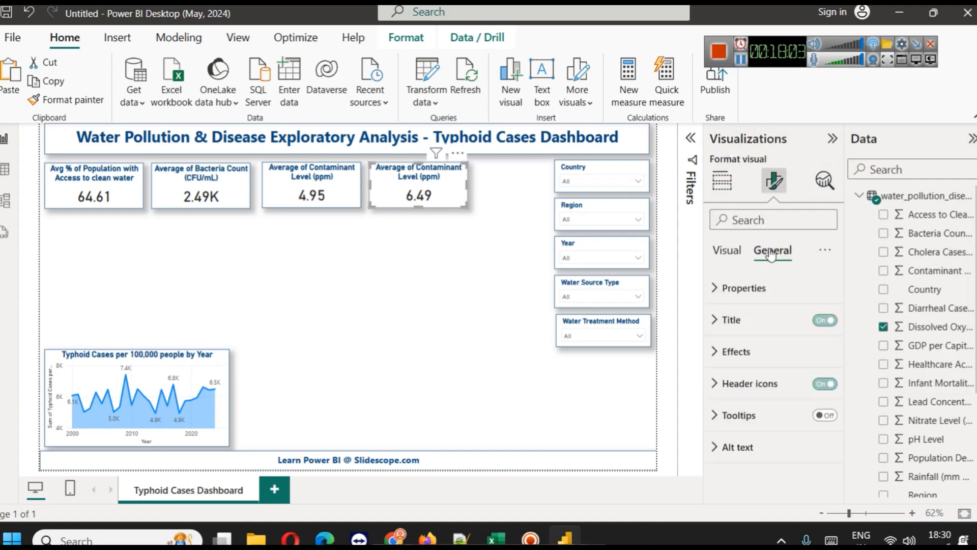
left_click(750, 327)
left_click(765, 396)
key("ctrl+a")
key("ctrl+v")
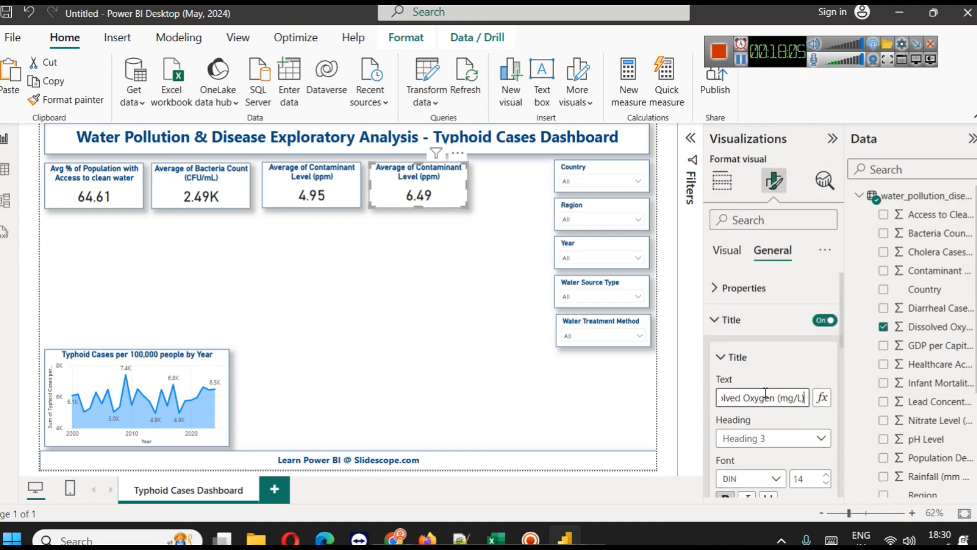
left_click(351, 358)
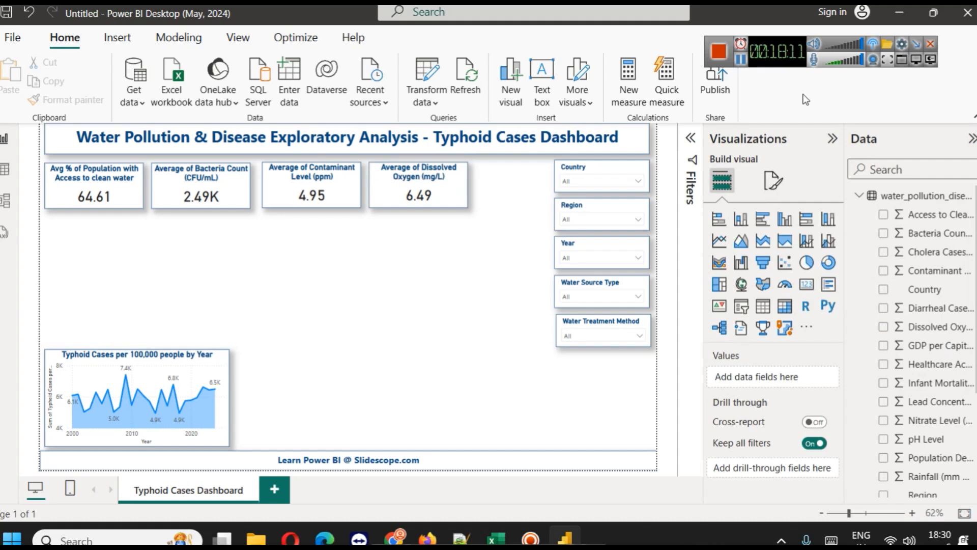
Align the Water Treatment Method slicer with the slicers above it
left_click(574, 324)
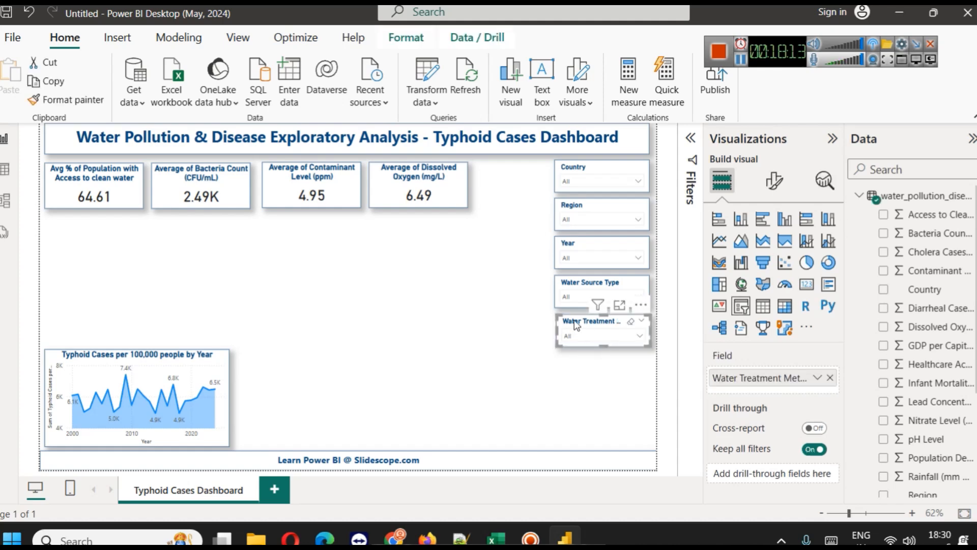
left_click(492, 291)
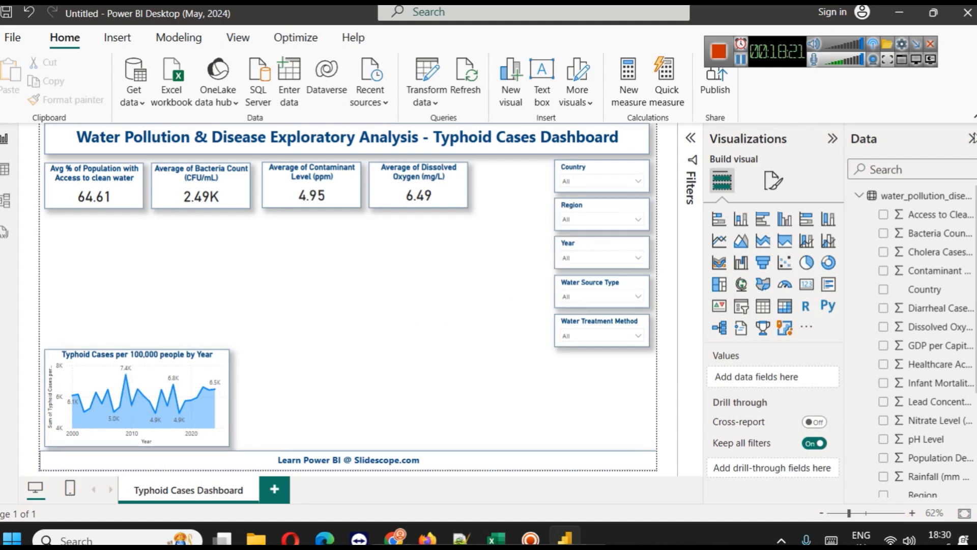
Duplicate the Dissolved Oxygen card at the end of the tightened card row and change its field to the average of Lead Concentration (µg/L)
left_click(739, 63)
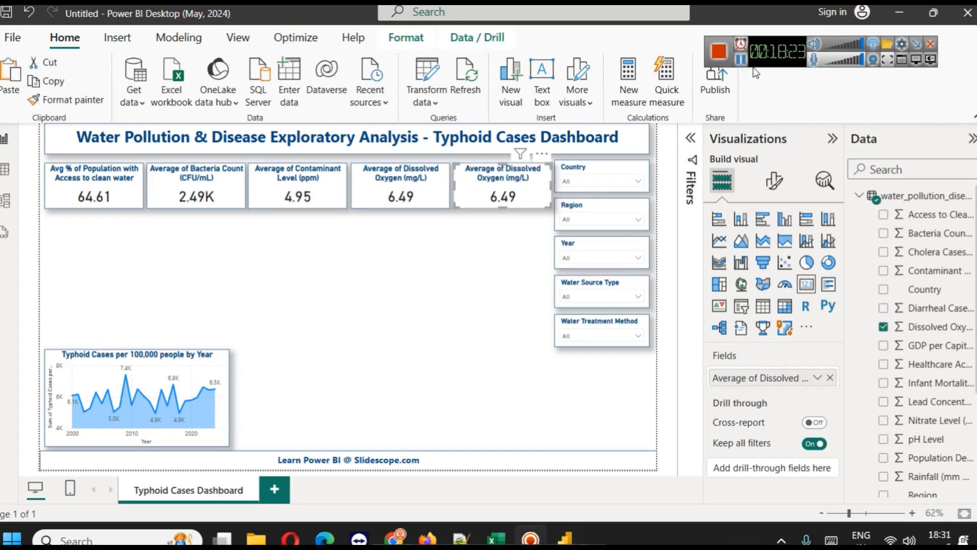
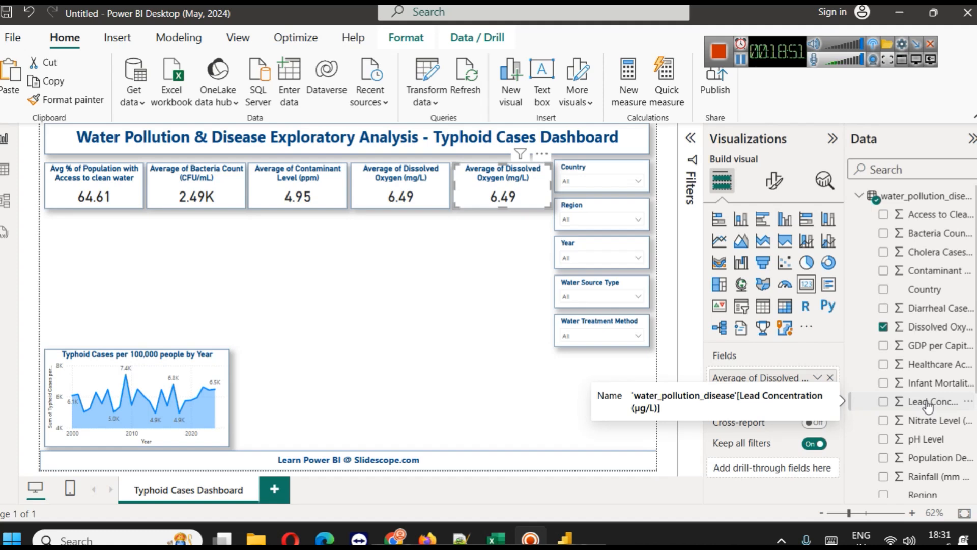
left_click(830, 379)
left_click_drag(929, 401, 774, 386)
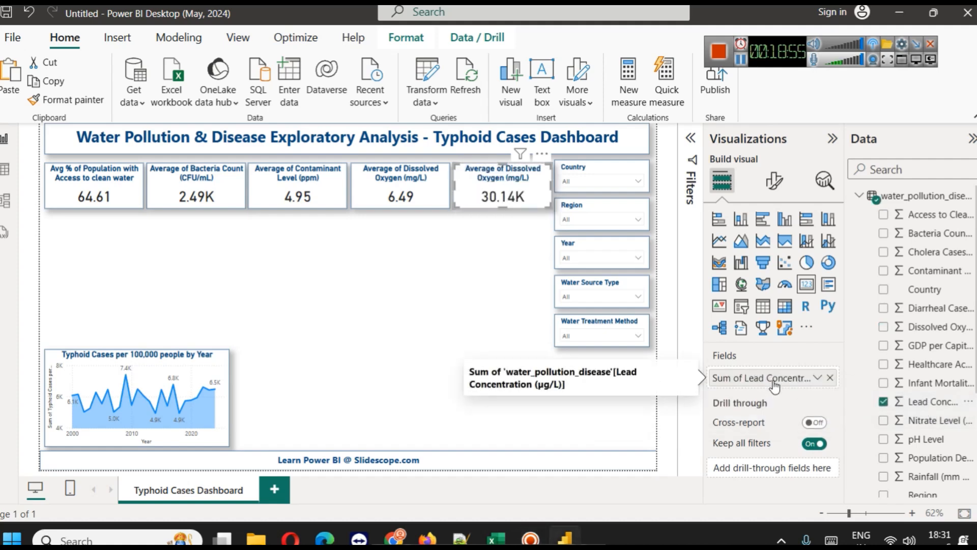
left_click(817, 377)
left_click(870, 204)
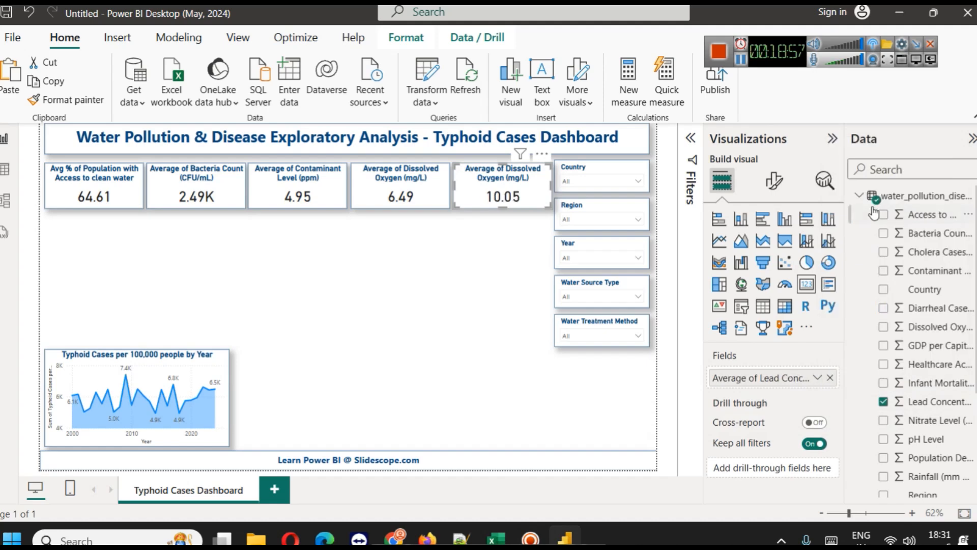
left_click(373, 264)
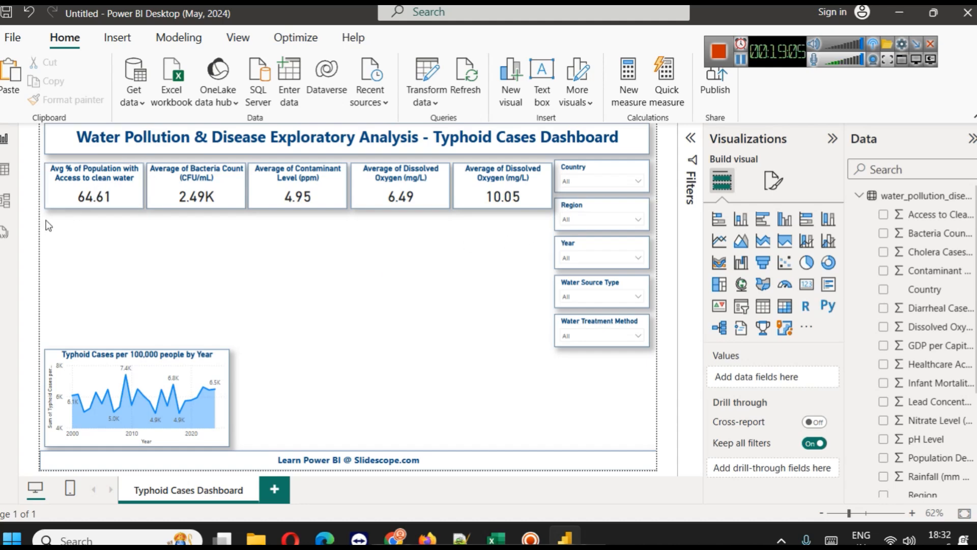
Move all five cards up together so their upper edges line up with the Country slicer
left_click_drag(41, 219, 554, 160)
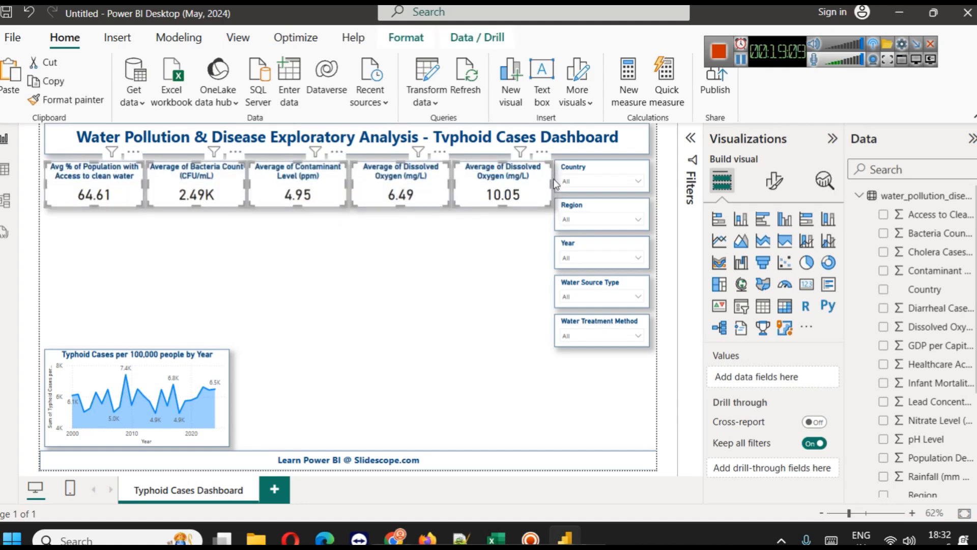
left_click(529, 240)
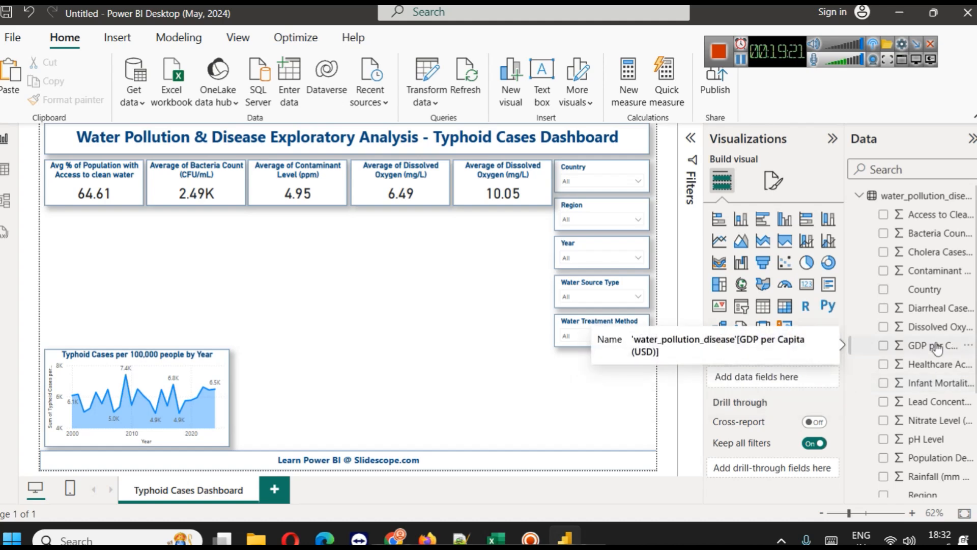
Examine the available fields and the range of GDP per Capita (USD) values in the table data, then return to the report
scroll(947, 400, "down", 2)
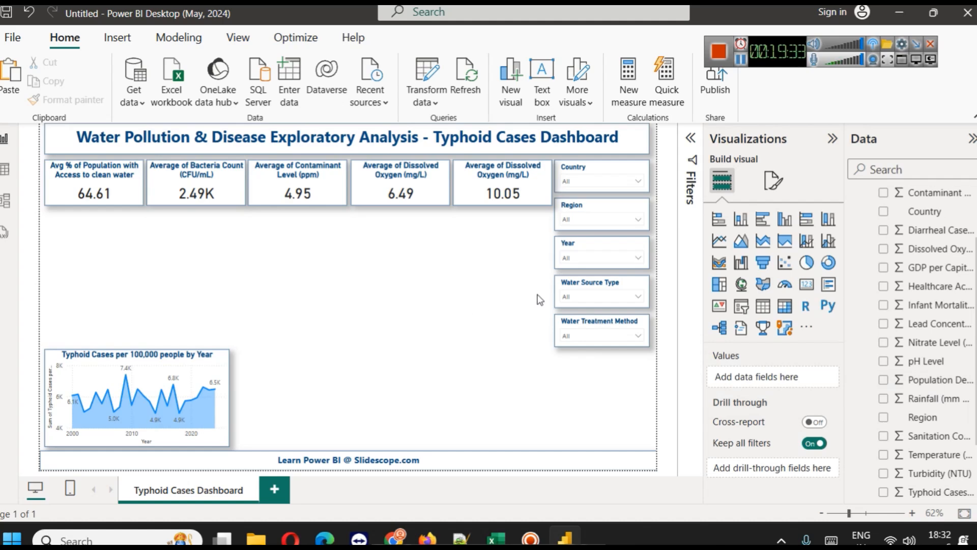
scroll(964, 410, "down", 3)
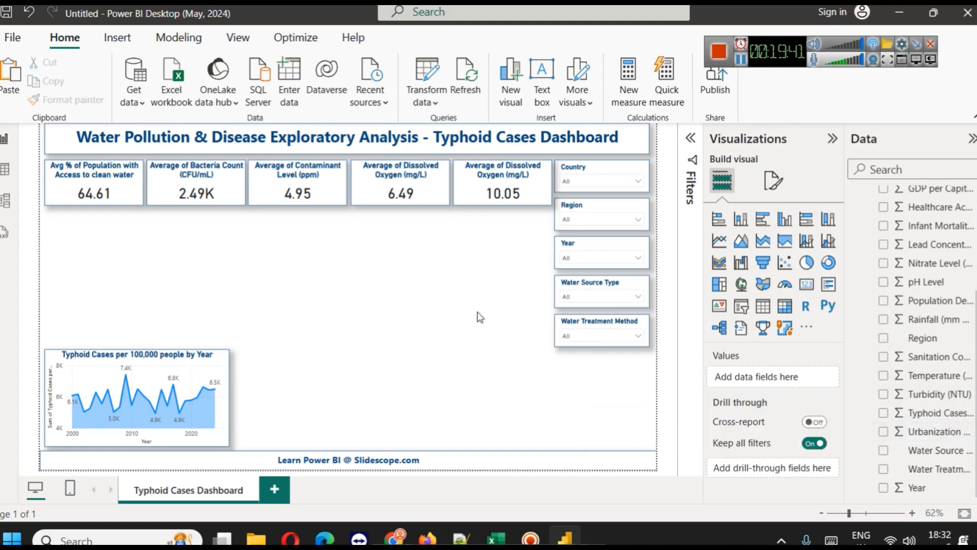
scroll(932, 285, "up", 3)
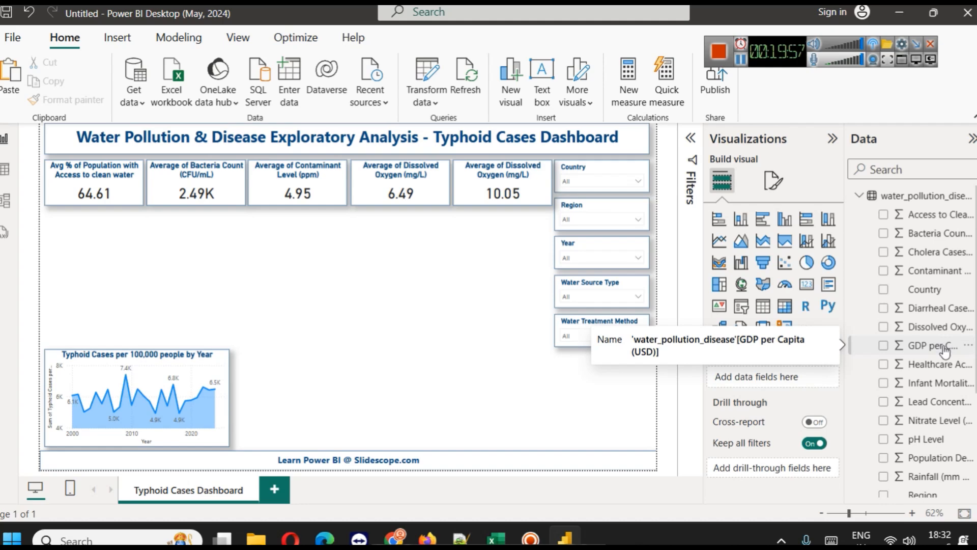
left_click(945, 351)
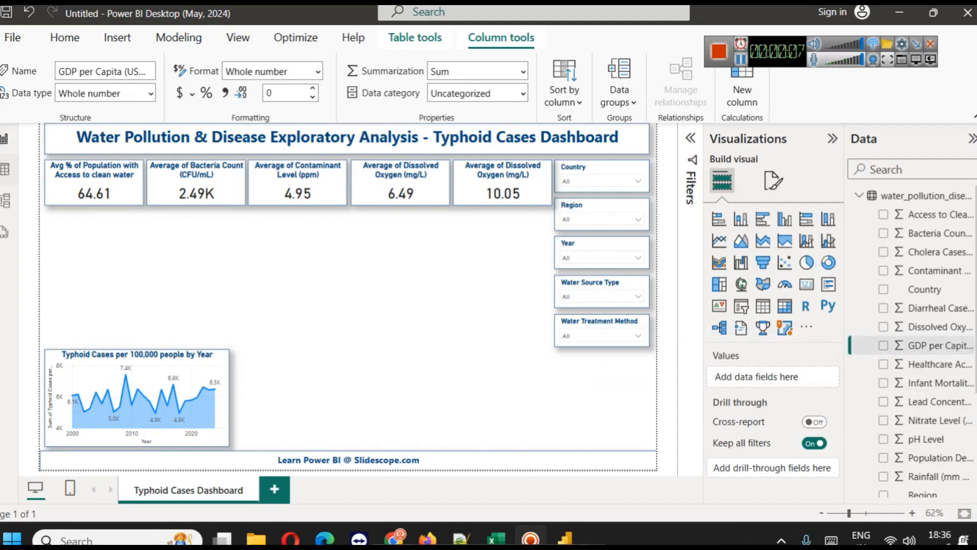
left_click(4, 169)
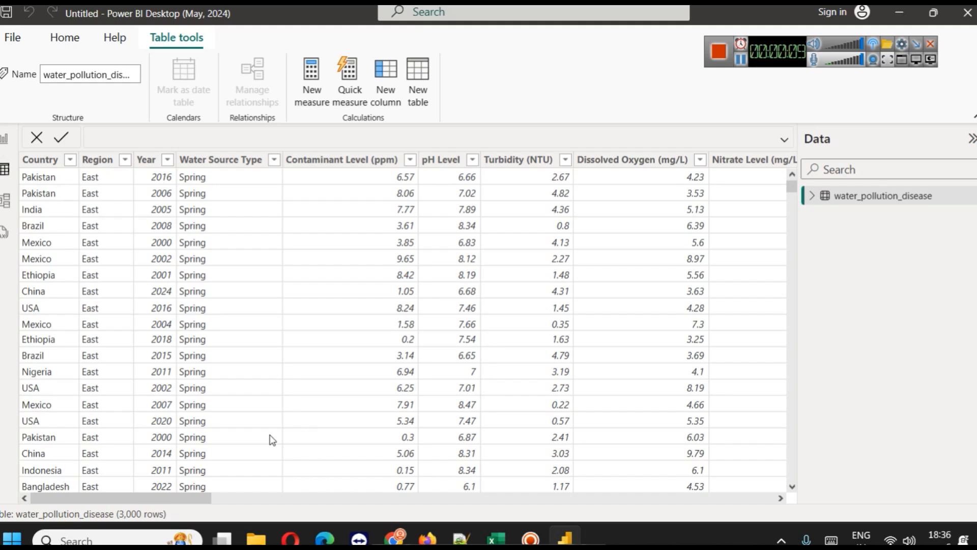
mouse_move(162, 496)
left_mouse_down()
mouse_move(613, 499)
mouse_move(776, 515)
mouse_move(625, 510)
left_mouse_up()
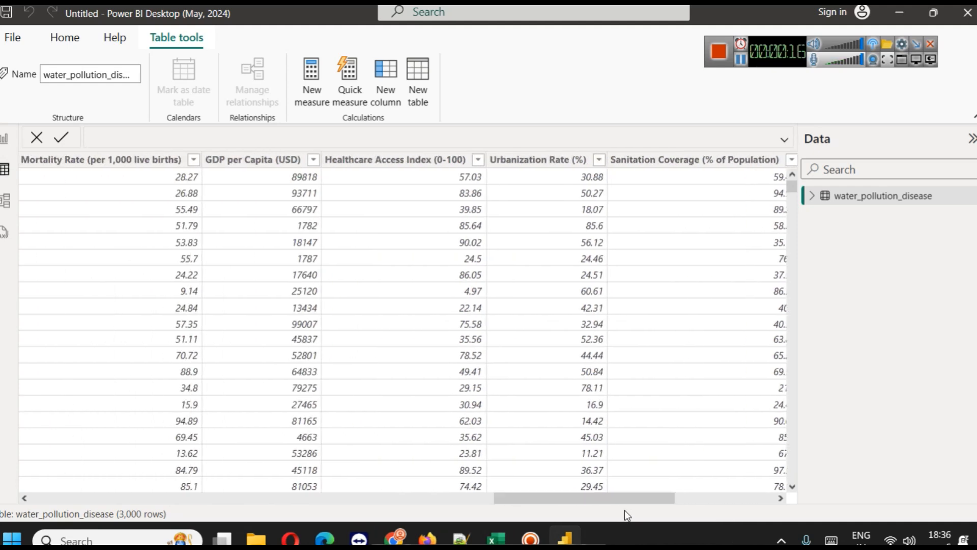
left_click(315, 161)
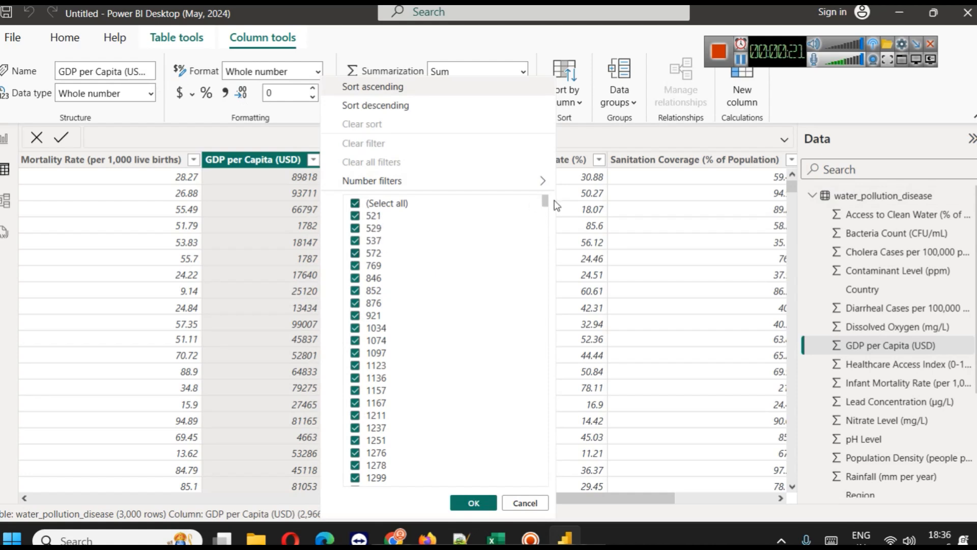
left_click_drag(548, 205, 568, 503)
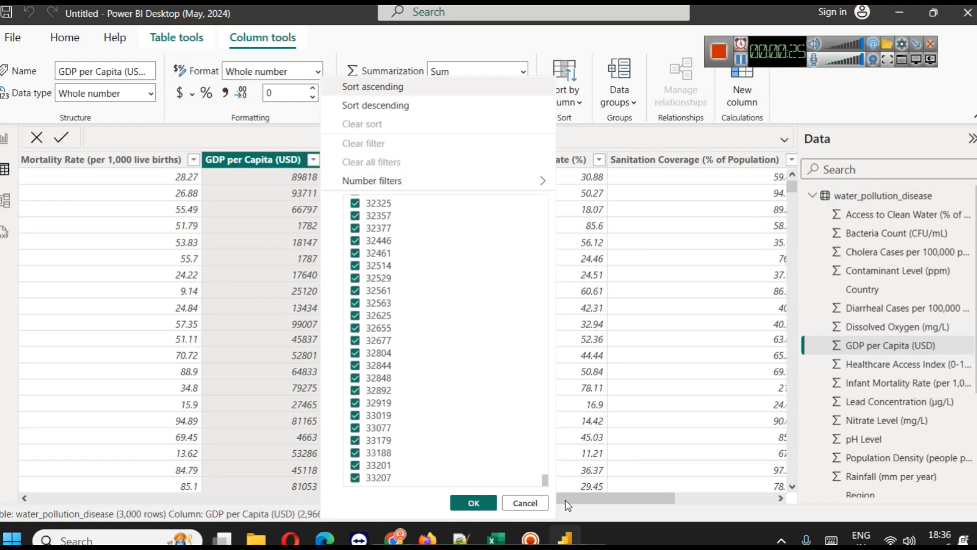
left_click_drag(566, 500, 522, 163)
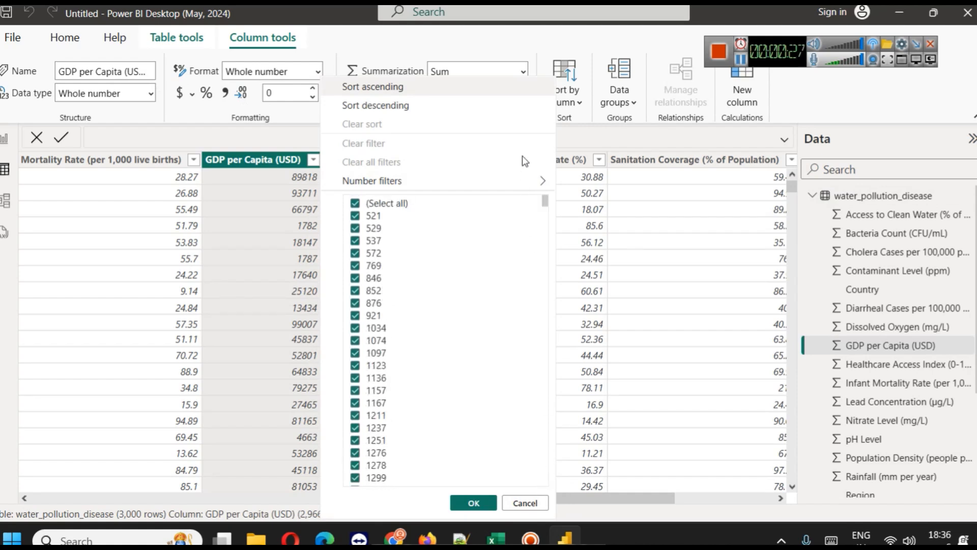
left_click(525, 503)
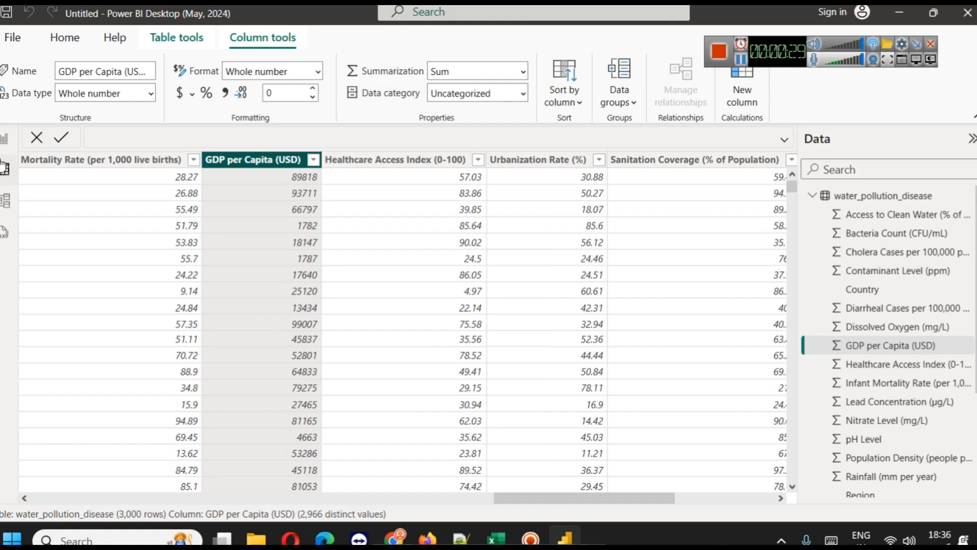
left_click(5, 142)
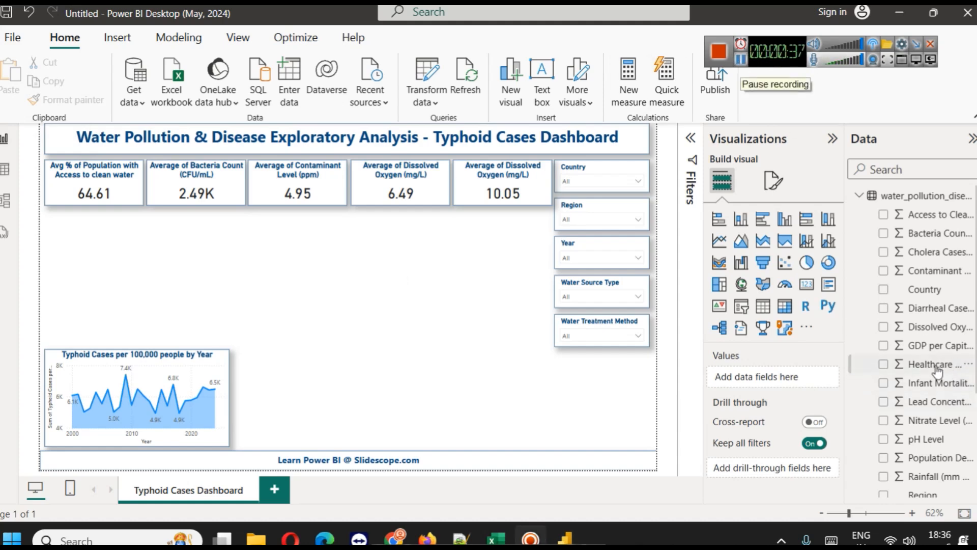
Create a binned group from GDP per Capita (USD) using the Number of bins type with a bin count of 25
left_click(967, 346)
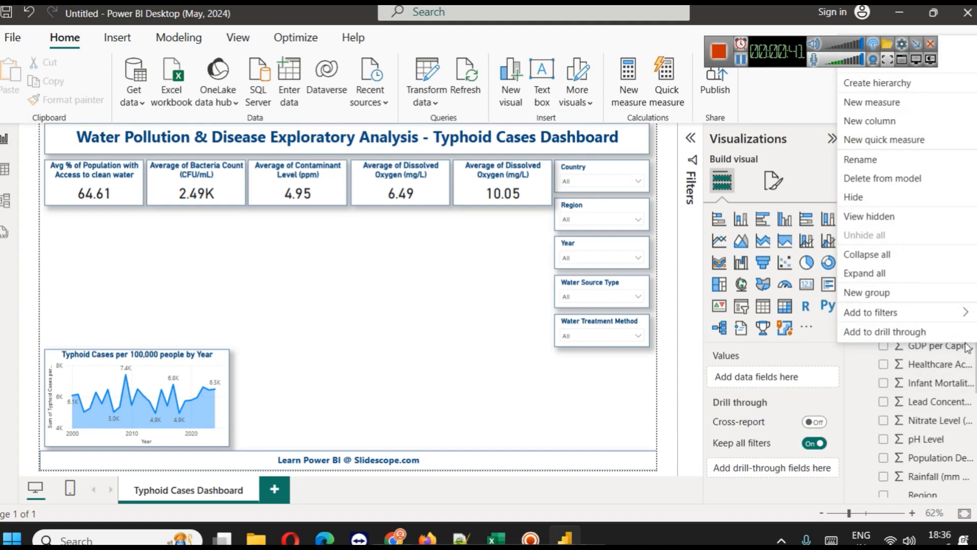
left_click_drag(783, 47, 683, 16)
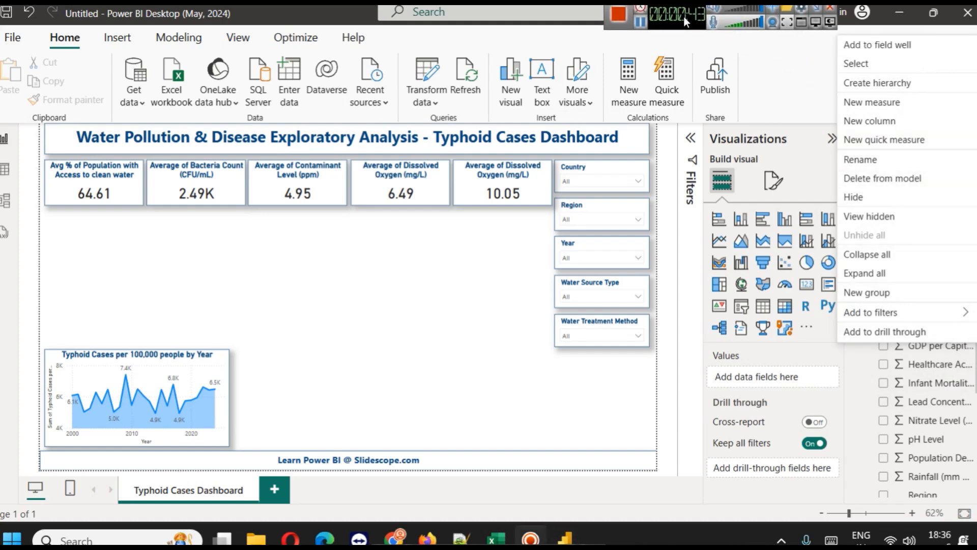
left_click(873, 295)
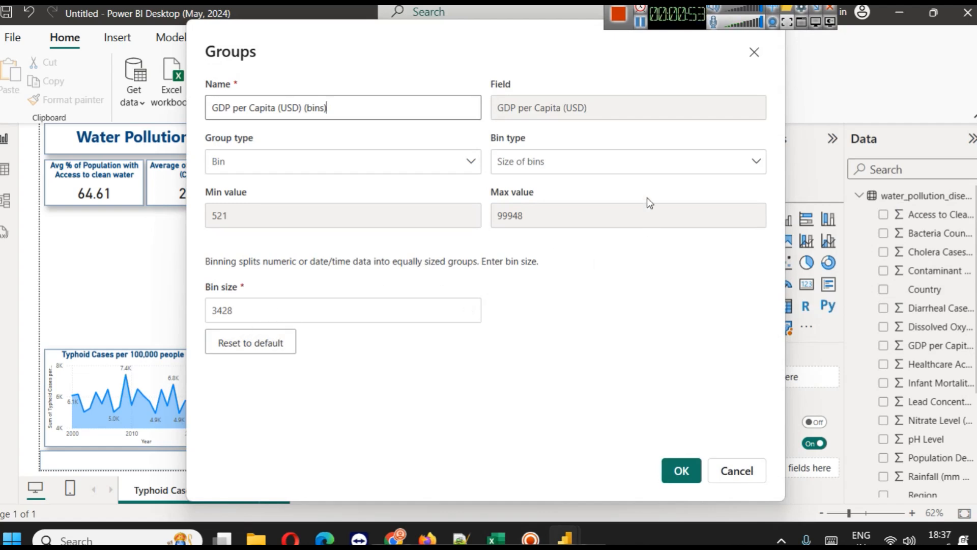
left_click(584, 161)
left_click(555, 213)
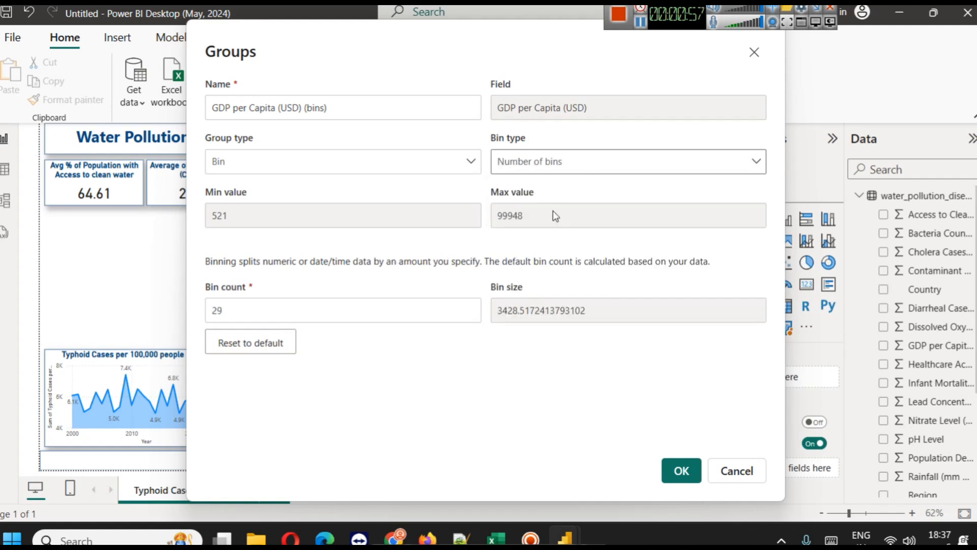
left_click(253, 309)
double_click(252, 309)
type("25")
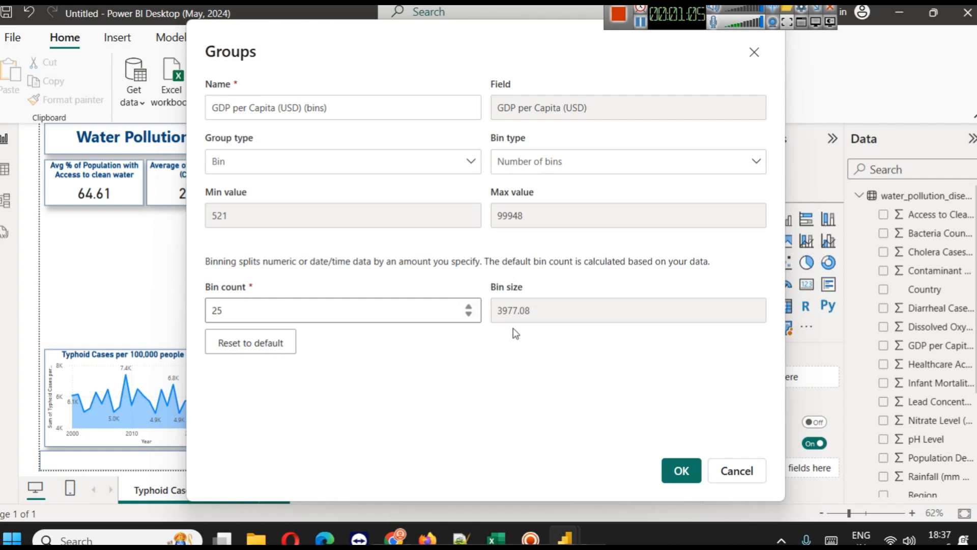
left_click(681, 470)
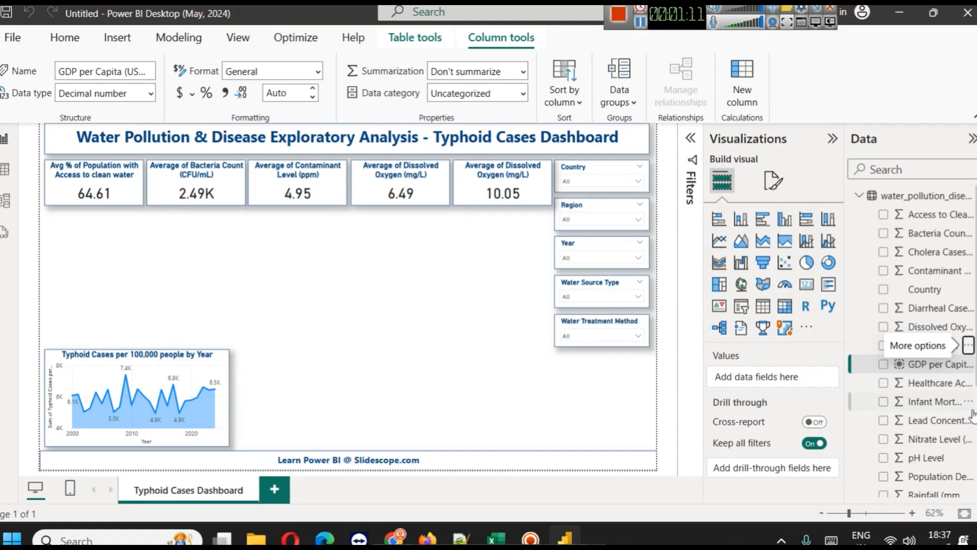
Add a stacked column chart beside the Typhoid Cases by Year chart and enlarge it to match that chart's height
left_click(741, 219)
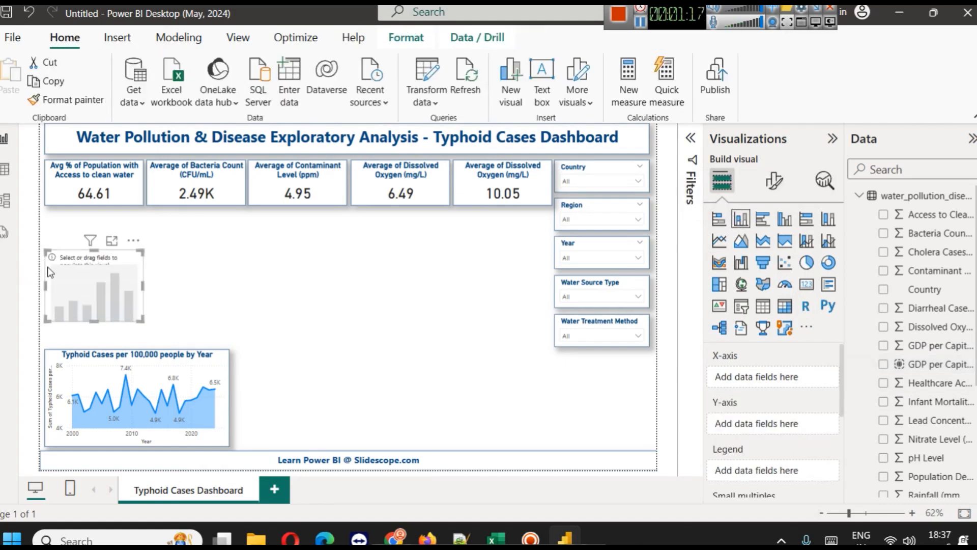
left_click_drag(67, 281, 255, 375)
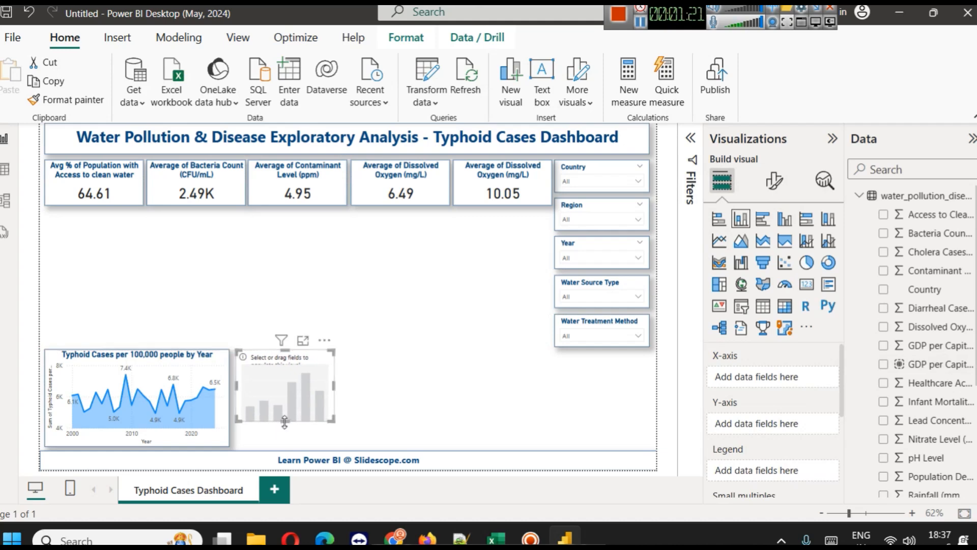
left_click_drag(283, 422, 292, 448)
left_click_drag(334, 400, 400, 392)
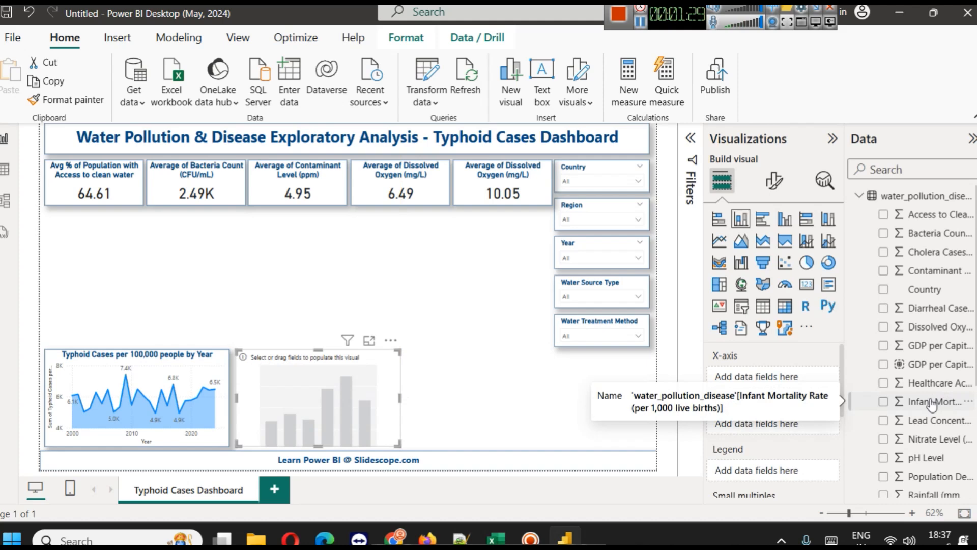
Put GDP per Capita (USD) (bins) on the new chart's X-axis and Typhoid Cases per 100,000 people on its Y-axis
left_click_drag(932, 365, 797, 381)
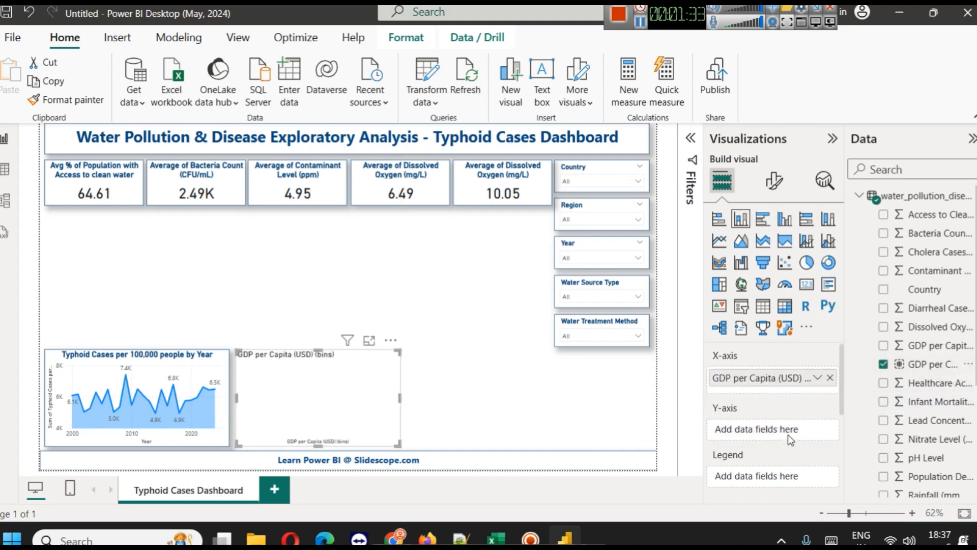
scroll(941, 418, "down", 5)
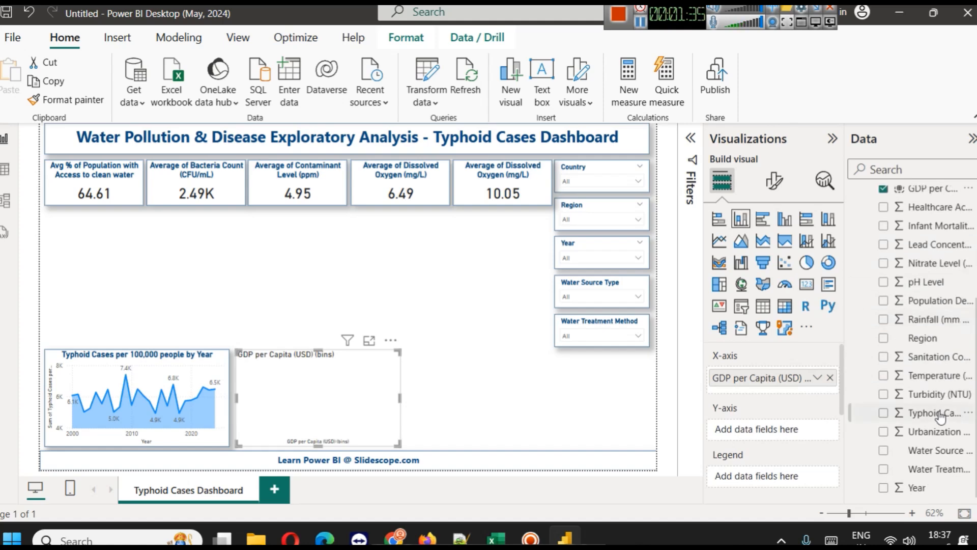
scroll(941, 417, "up", 5)
type("ty")
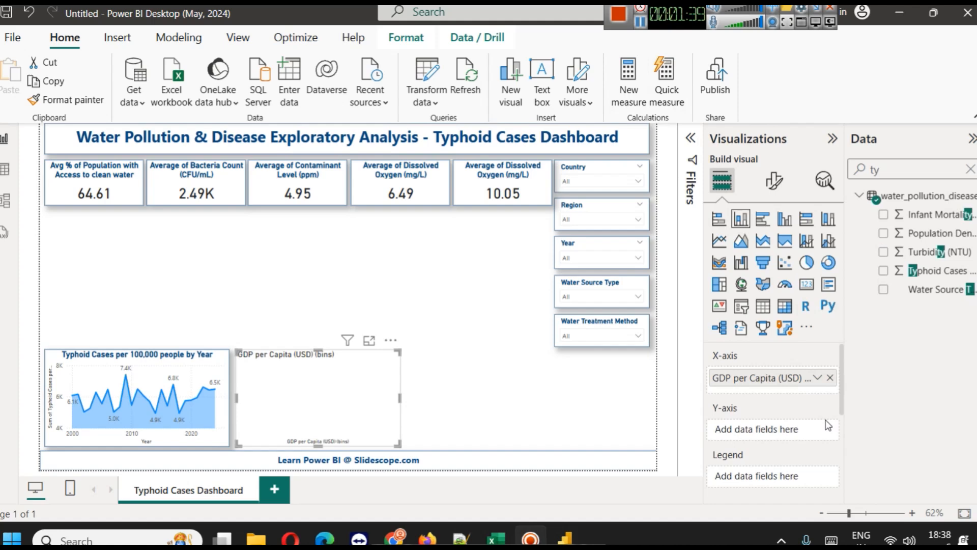
left_click_drag(938, 272, 780, 467)
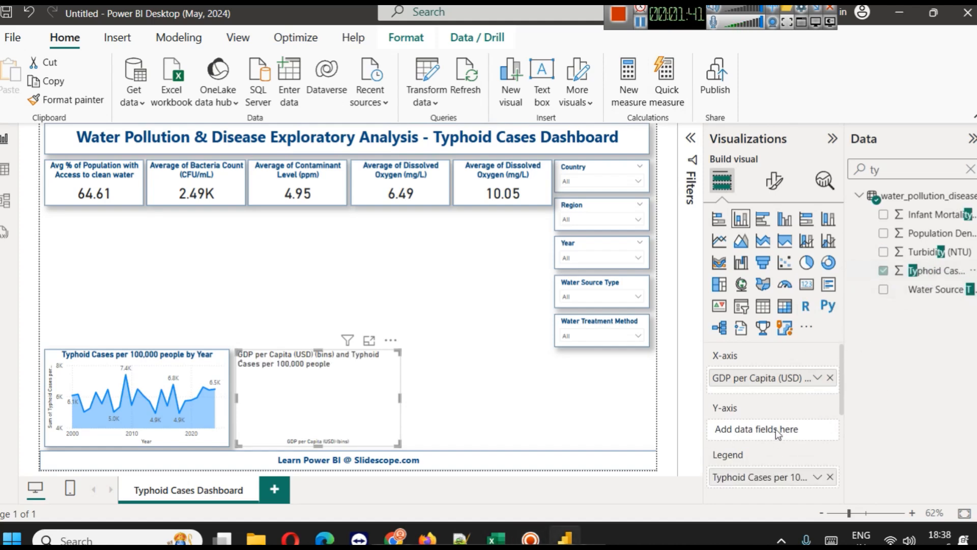
left_click(830, 477)
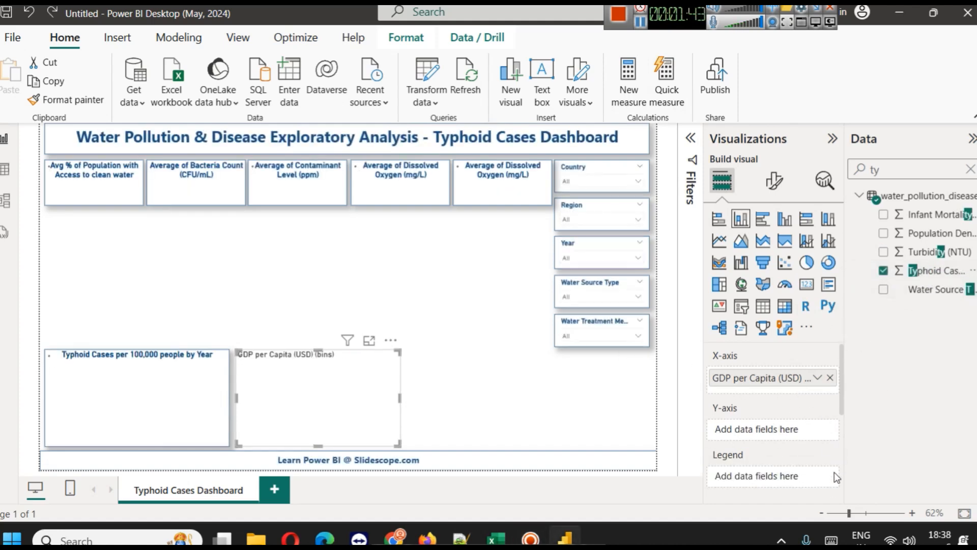
left_click_drag(937, 270, 765, 424)
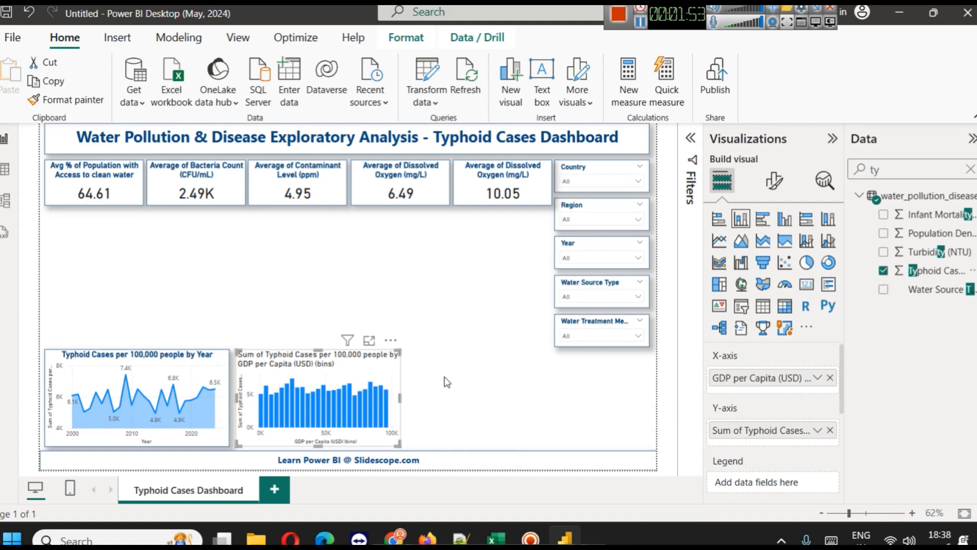
Examine the typhoid cases by GDP bins chart in focus mode, then return to the report
left_click(370, 342)
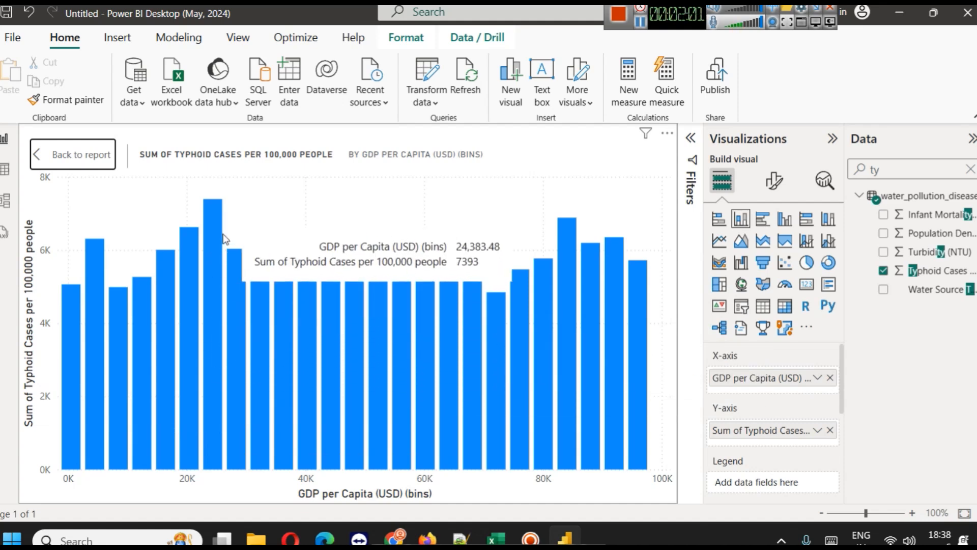
mouse_move(216, 227)
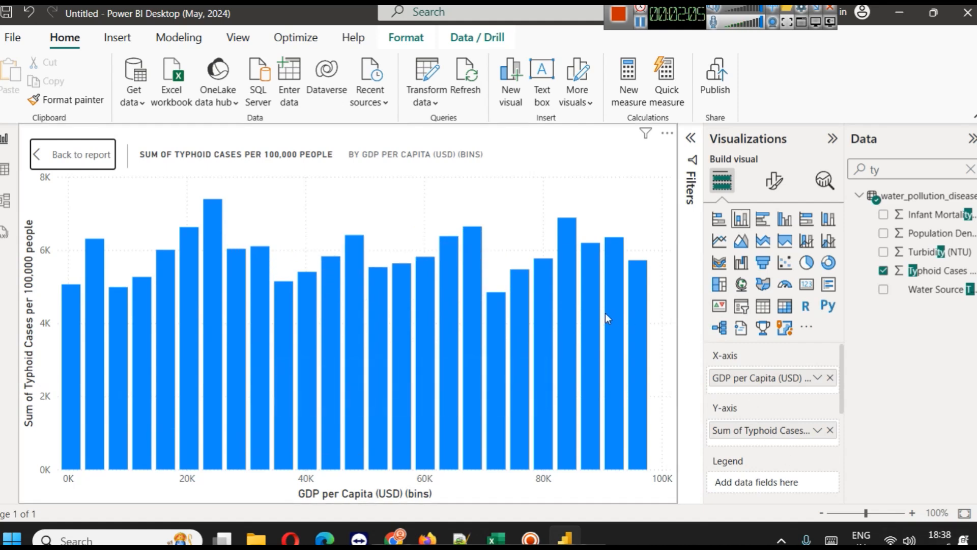
left_click(50, 164)
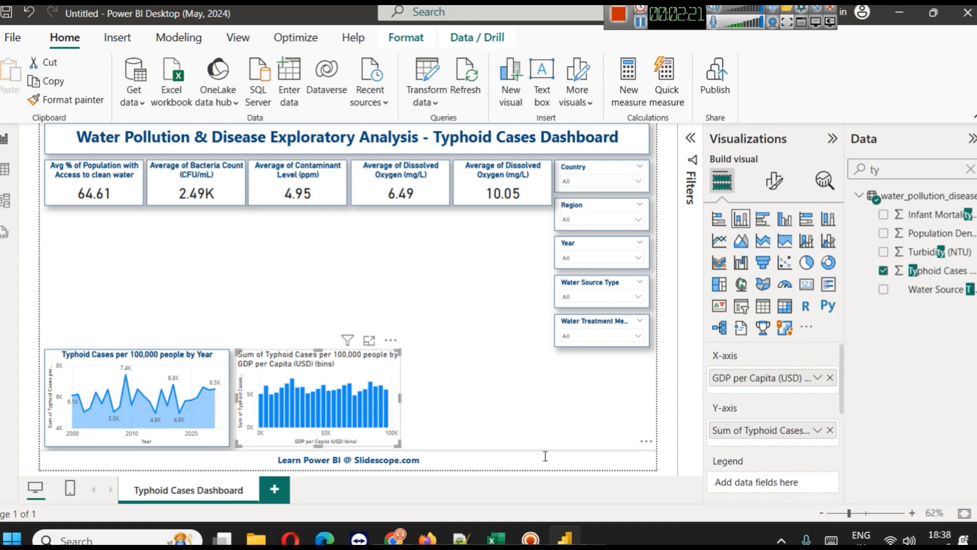
Add Cholera Cases per 100,000 people to the GDP chart's Y-axis and convert it to a clustered column chart
double_click(911, 165)
type("cho")
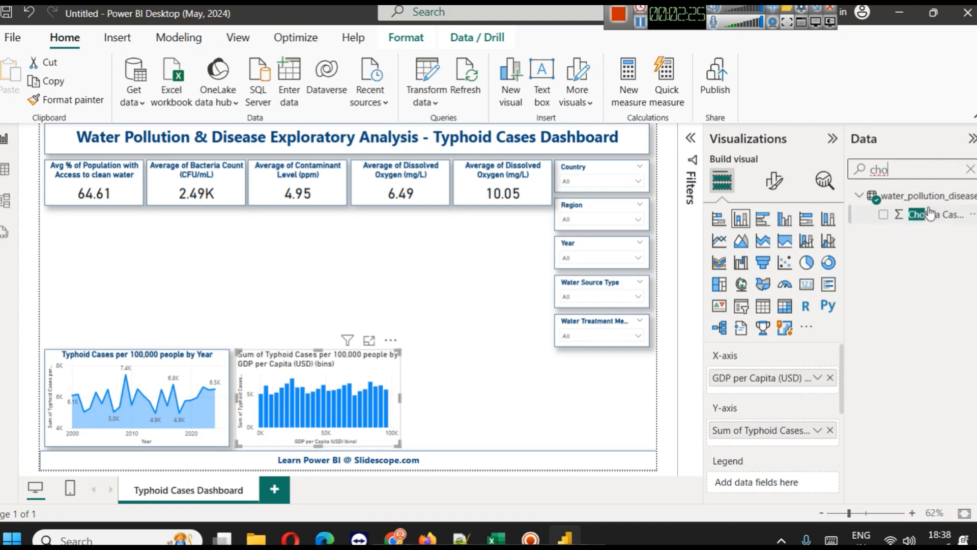
left_click_drag(929, 214, 785, 437)
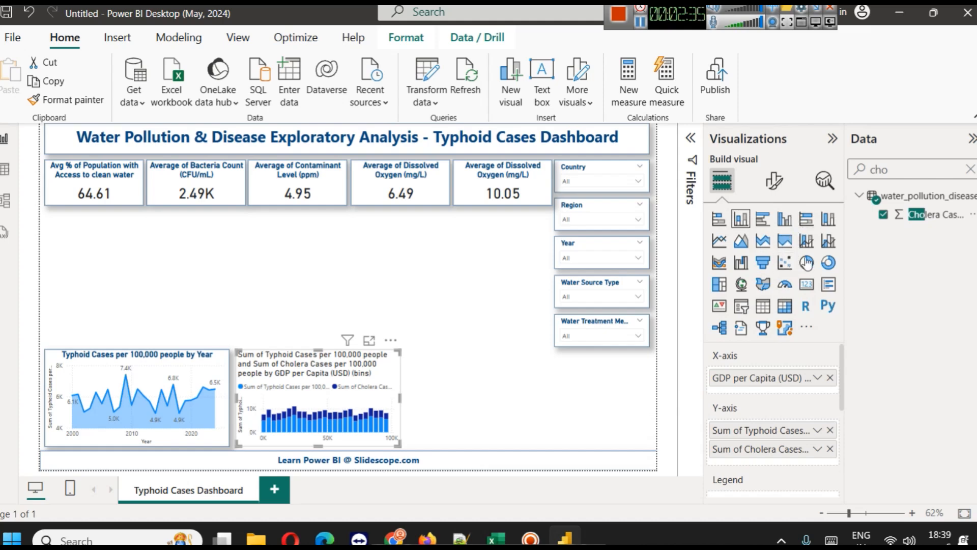
left_click(784, 230)
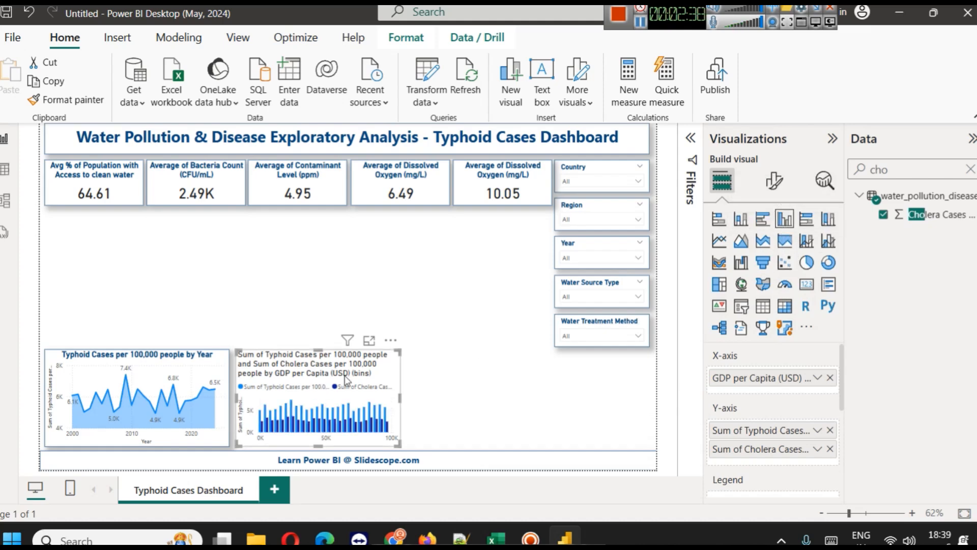
View the clustered chart in focus mode, remove Cholera Cases from its Y-axis, and return to the report
left_click(369, 340)
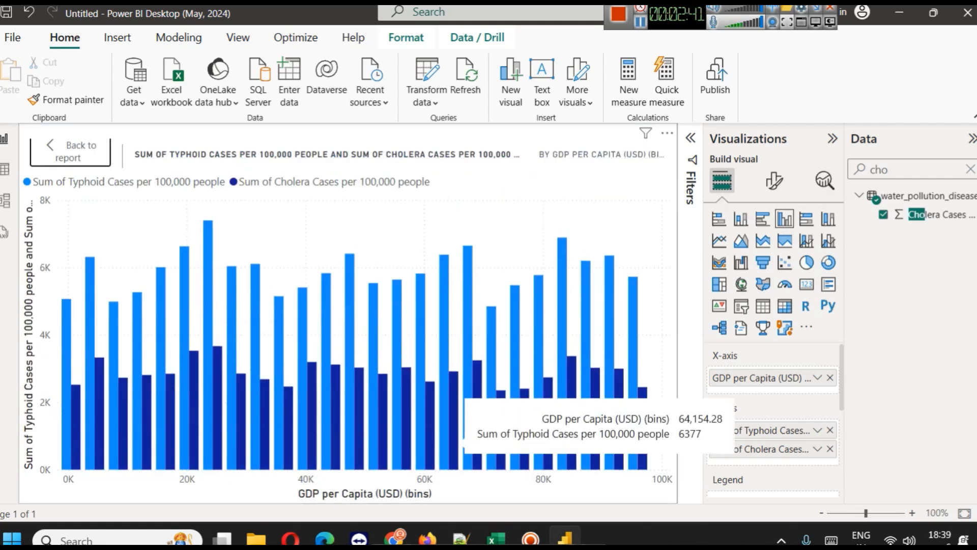
left_click(830, 448)
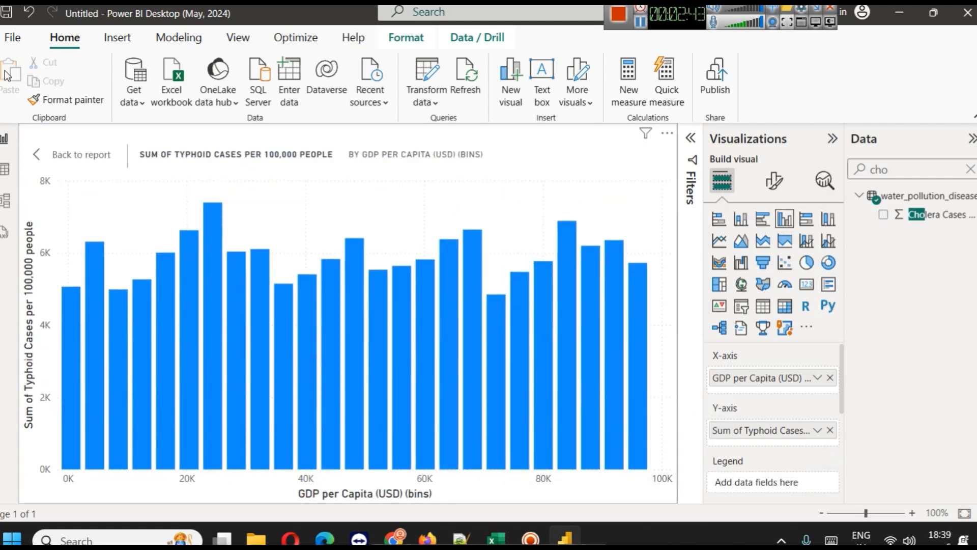
left_click(55, 152)
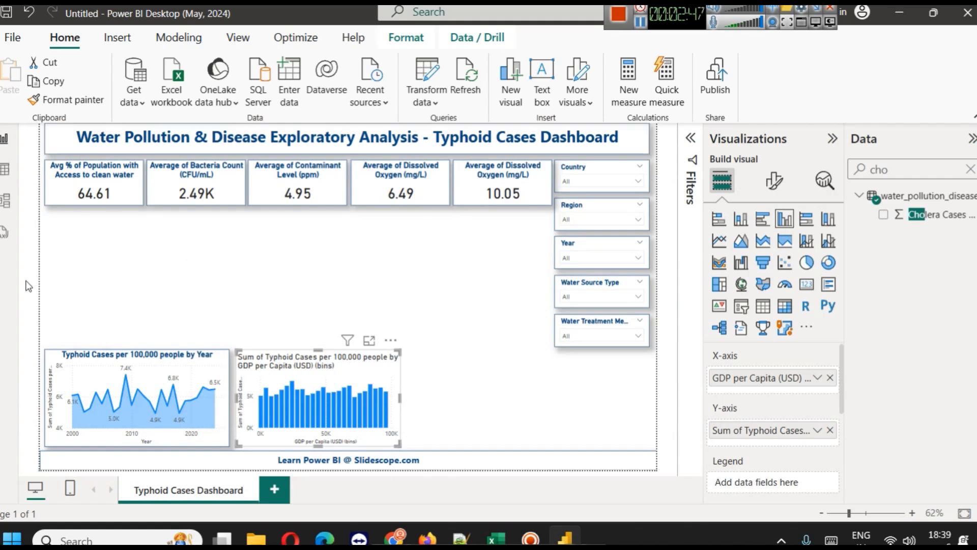
Copy the formatting of the Typhoid Cases by Year chart onto the GDP bins column chart
left_click(112, 369)
left_click(77, 99)
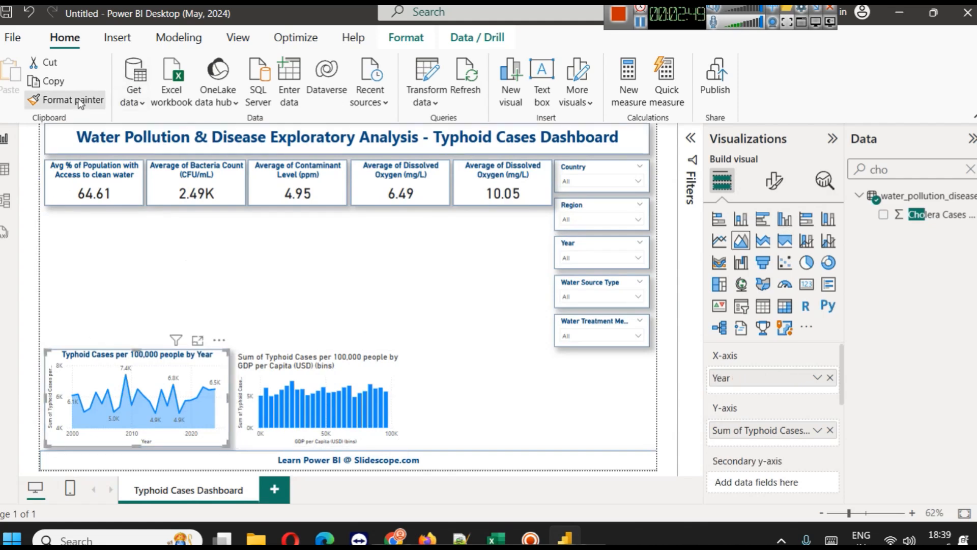
left_click(326, 365)
left_click(478, 351)
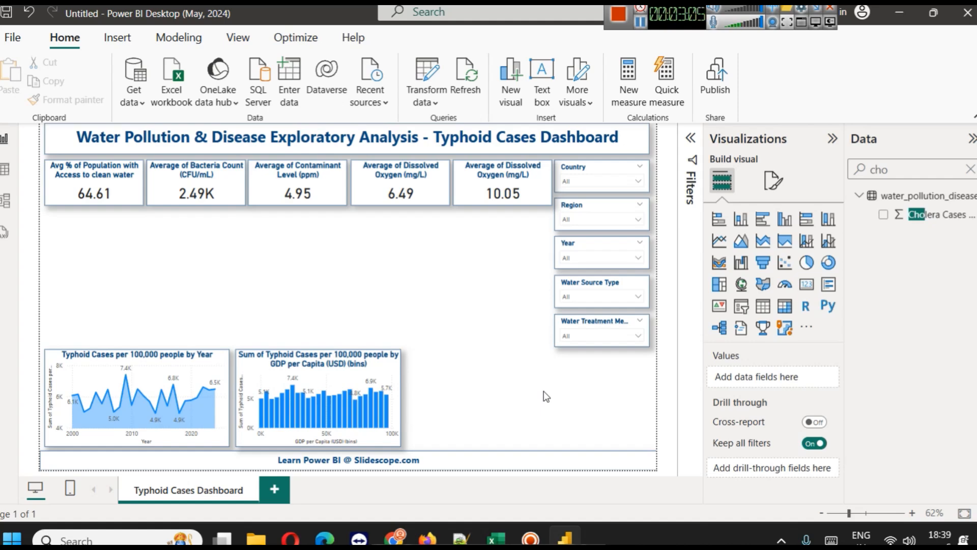
Duplicate the GDP bins column chart and place the copy directly beside it at the end of the chart row
left_click(286, 359)
key("ctrl+c")
key("ctrl+v")
left_click_drag(286, 360, 449, 350)
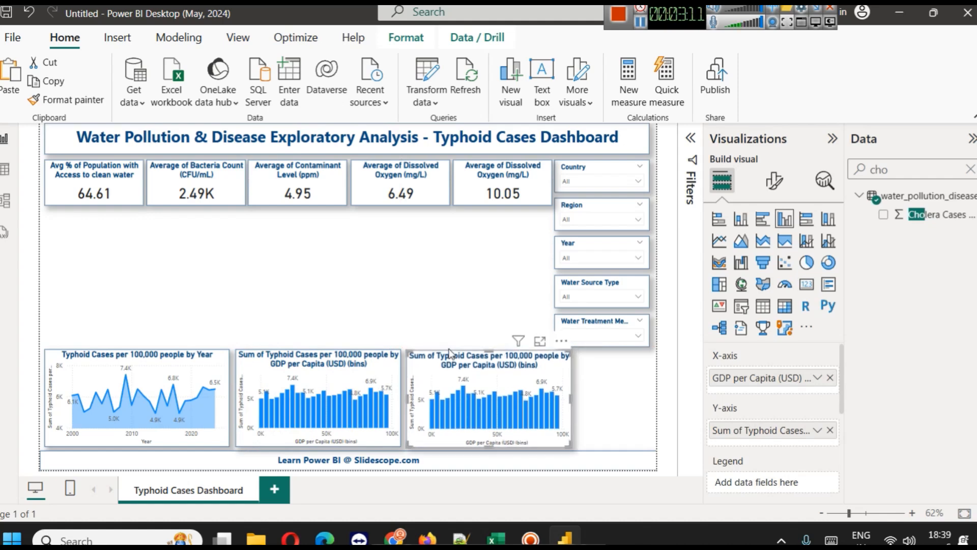
left_click(603, 367)
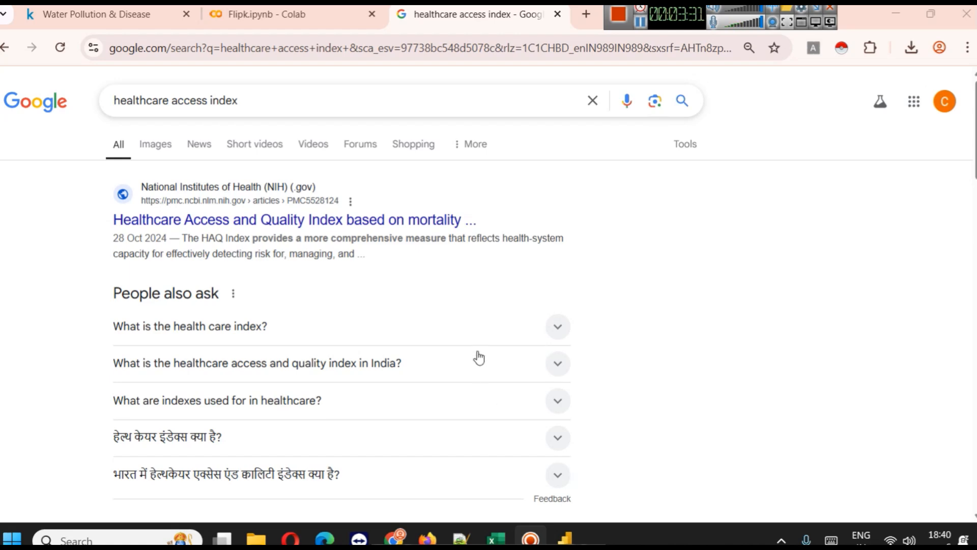
Switch back to Power BI and replace the duplicated chart's X-axis field with Healthcare Access Index (0-100)
left_click(579, 537)
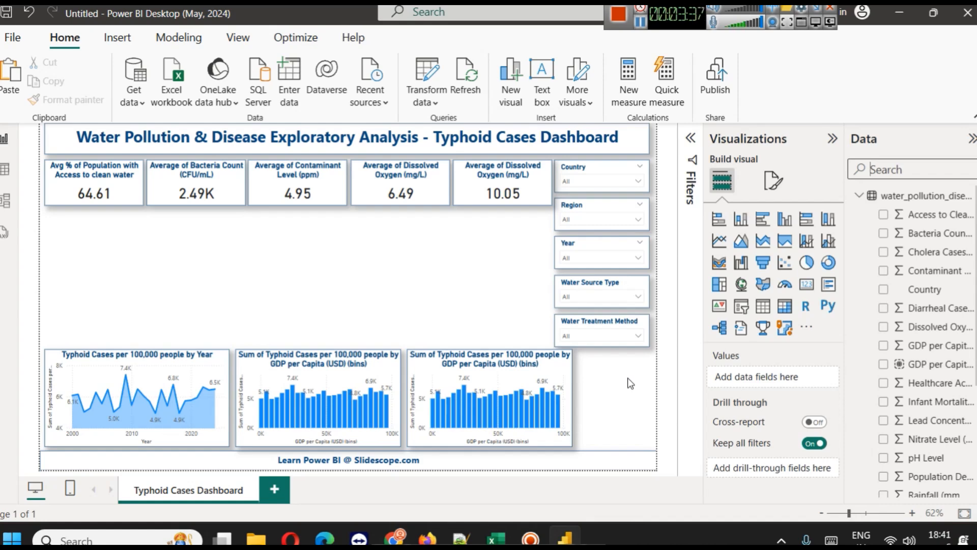
left_click(544, 372)
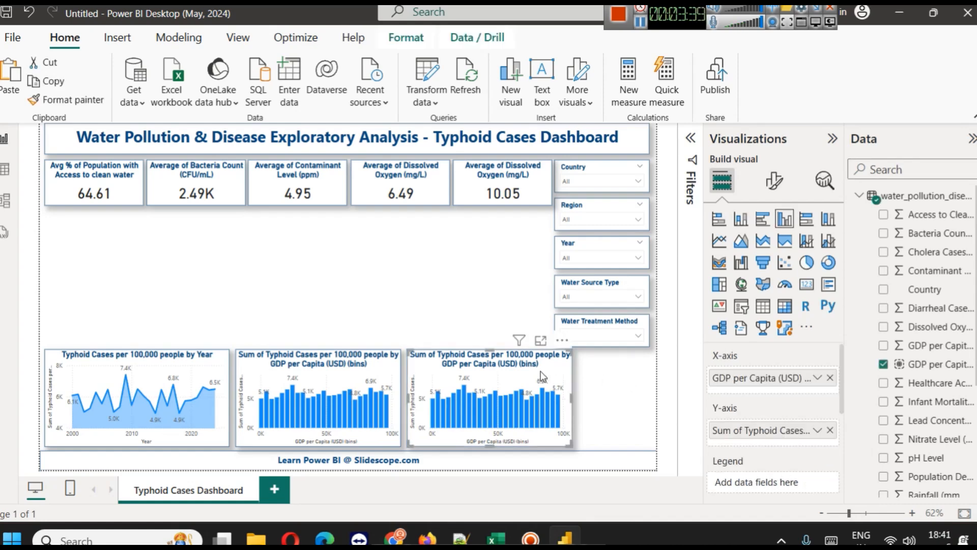
left_click(931, 384)
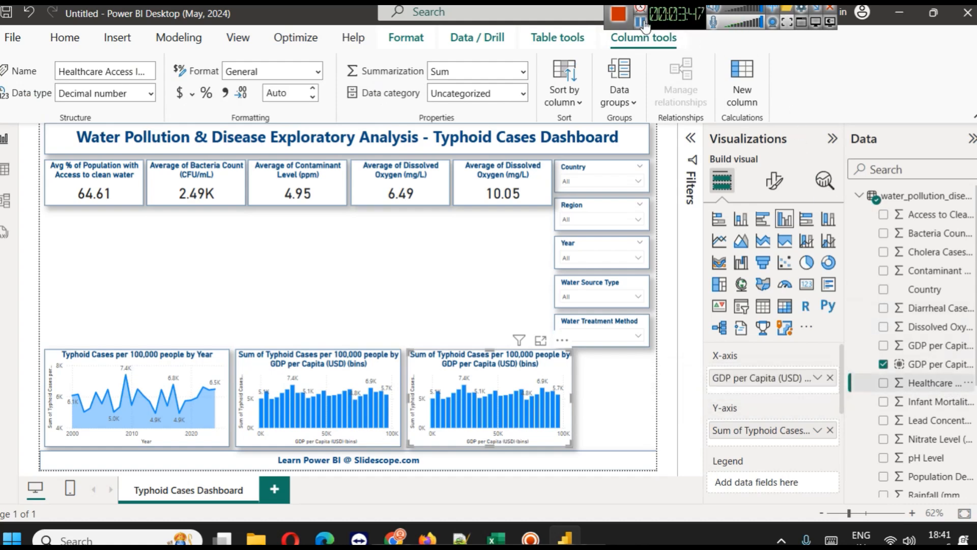
left_click(970, 384)
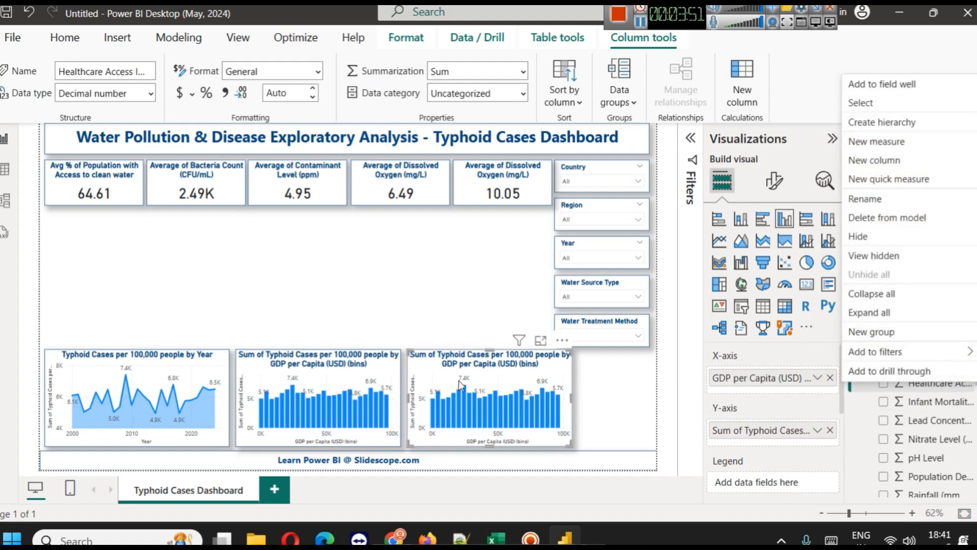
key("Escape")
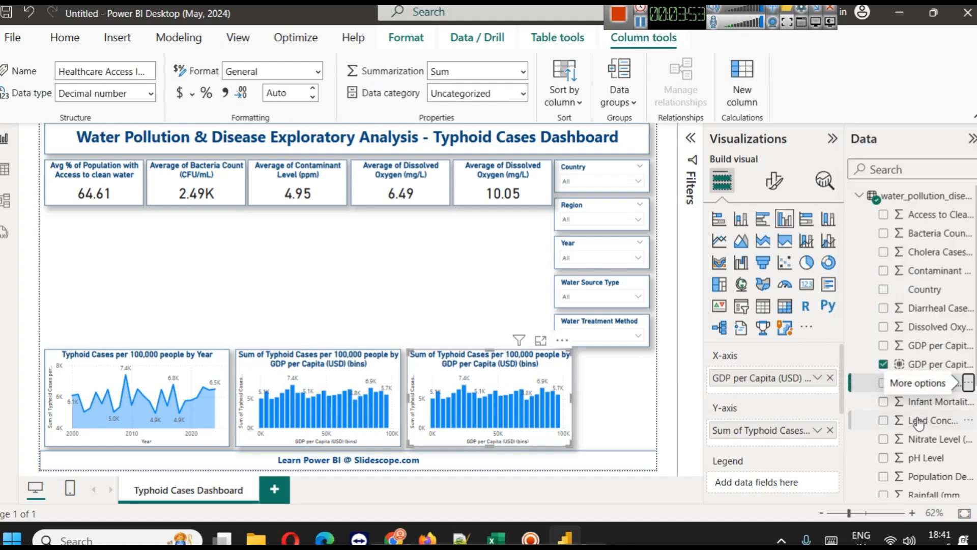
left_click(830, 377)
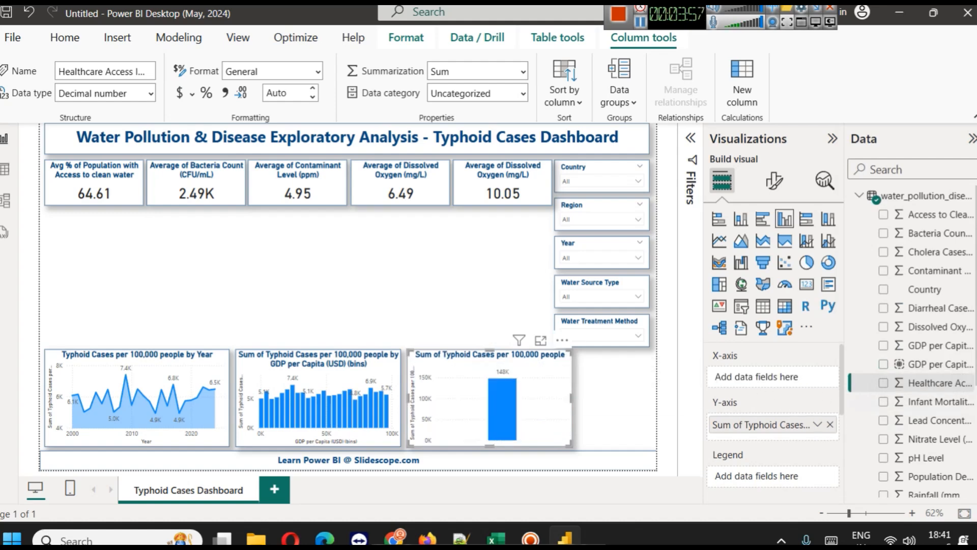
left_click_drag(904, 385, 781, 366)
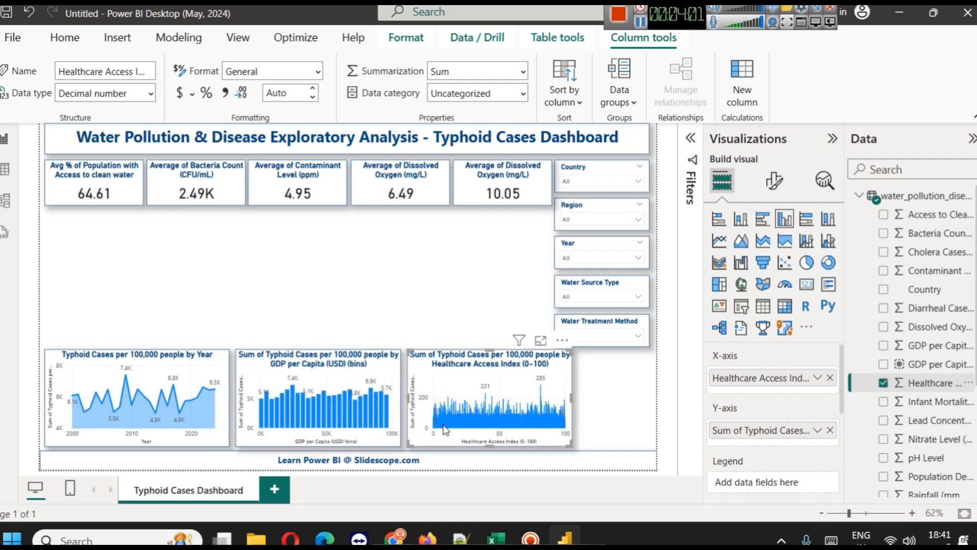
Create a bin group from the Healthcare Access Index (0-100) field, using Number of bins with a bin count of 15
mouse_move(434, 421)
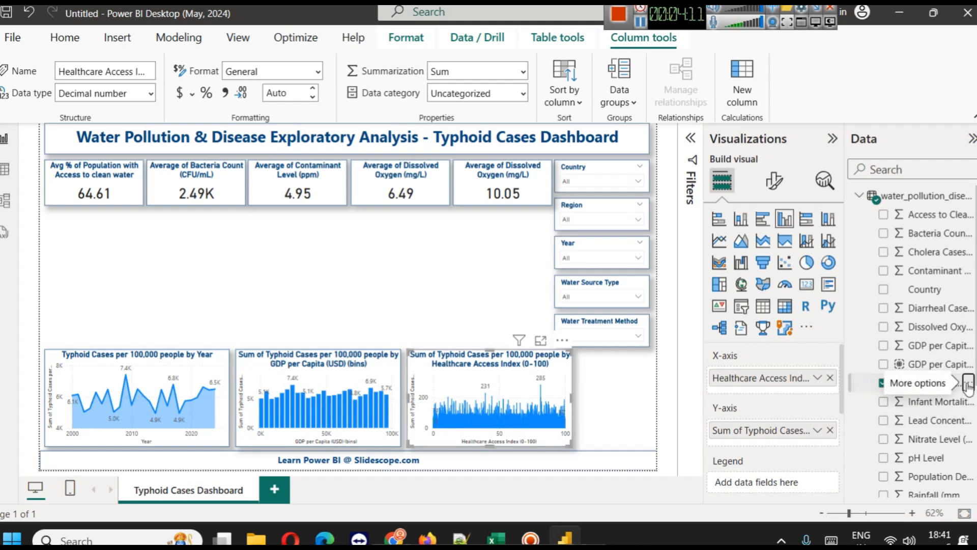
left_click(968, 384)
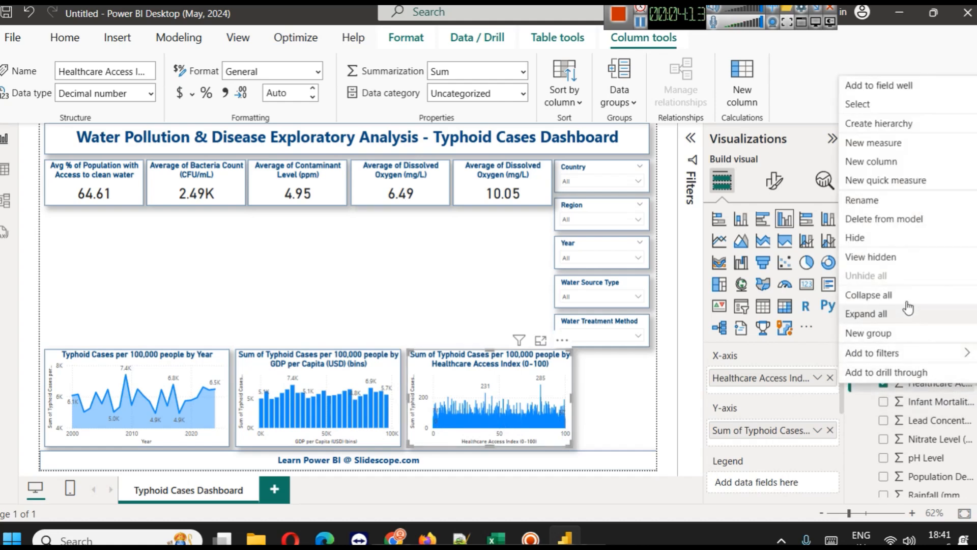
left_click(890, 333)
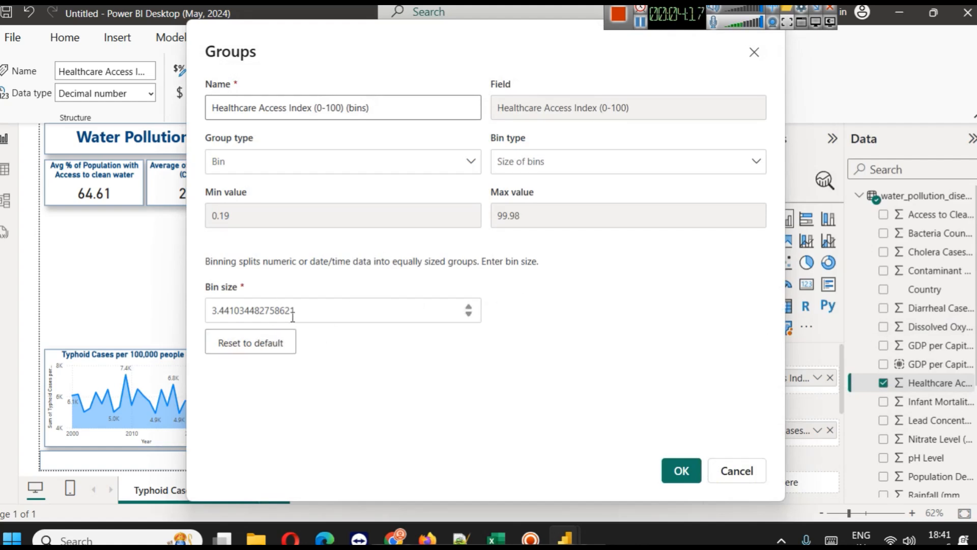
left_click(524, 157)
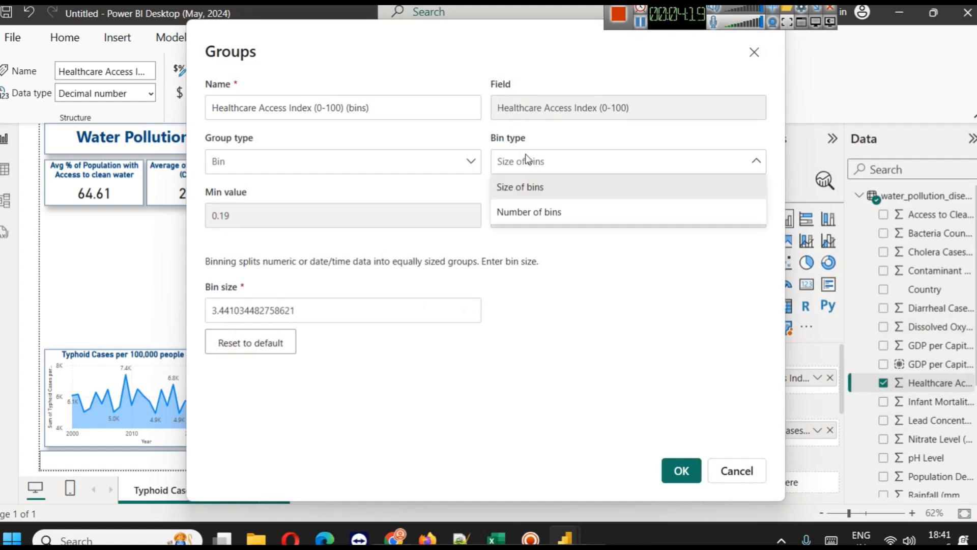
left_click(526, 218)
left_click(304, 309)
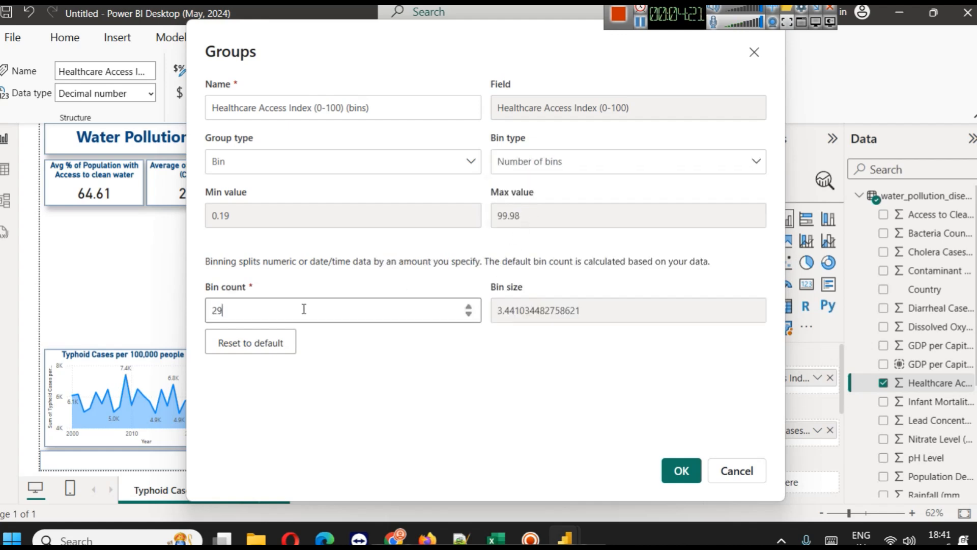
double_click(304, 309)
type("15")
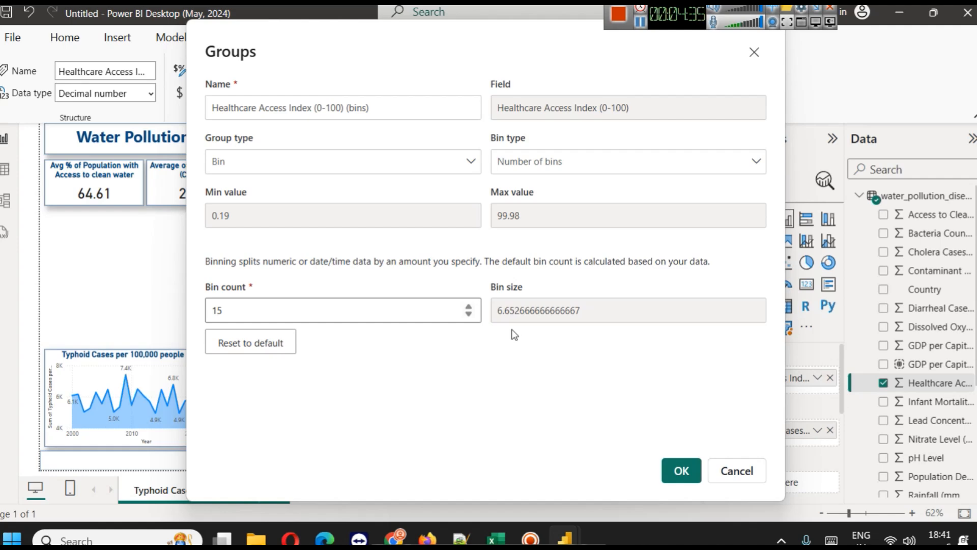
left_click(694, 473)
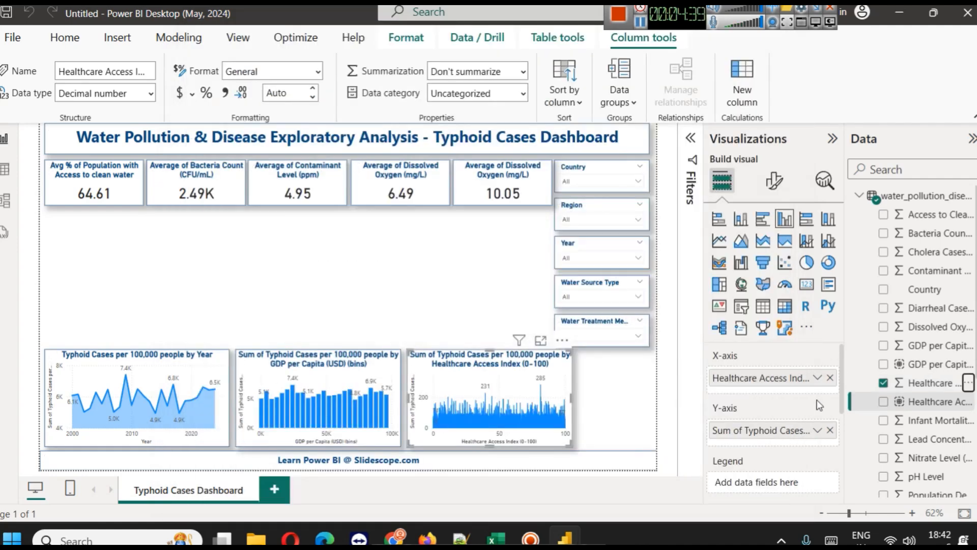
Replace the third chart's X-axis field with Healthcare Access Index (0-100) (bins) and inspect the chart in focus mode
left_click(830, 378)
left_click_drag(920, 404, 759, 378)
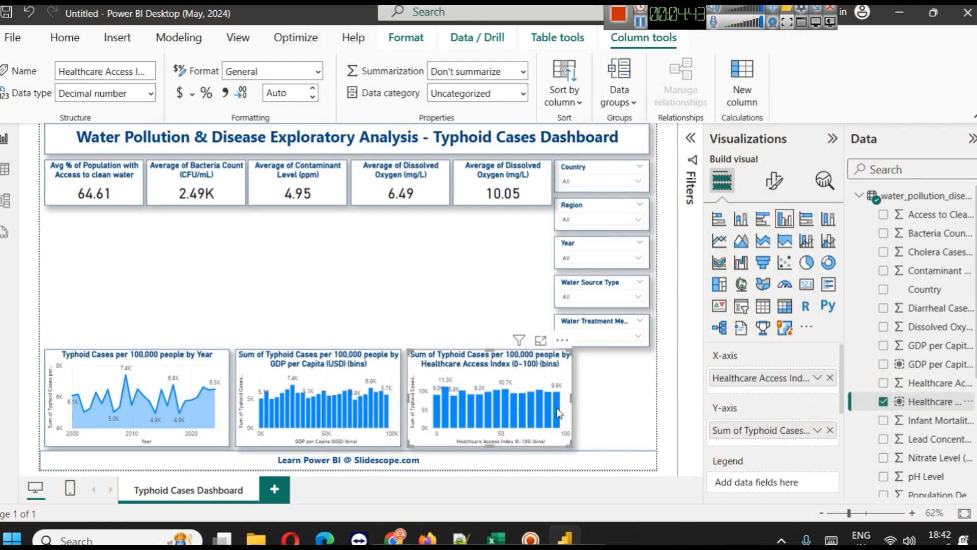
left_click(541, 340)
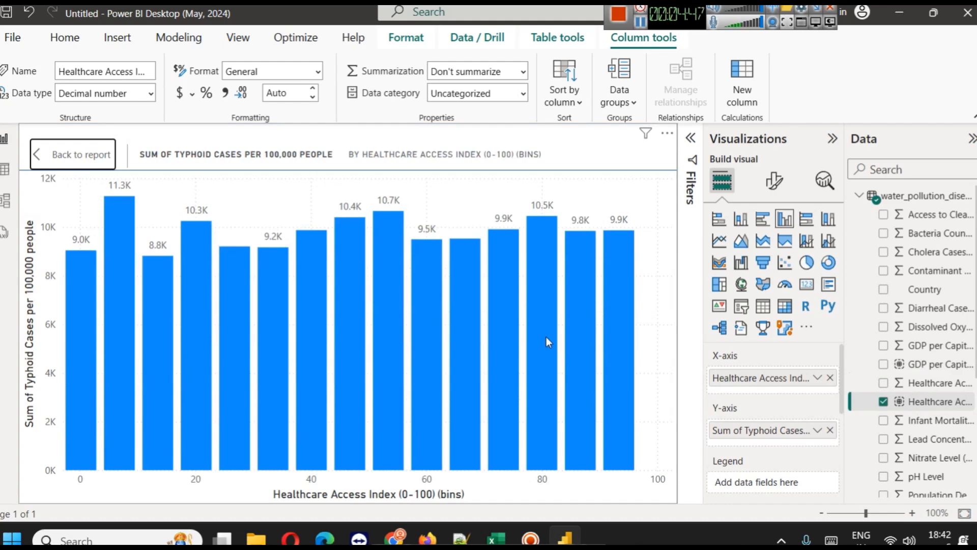
mouse_move(209, 232)
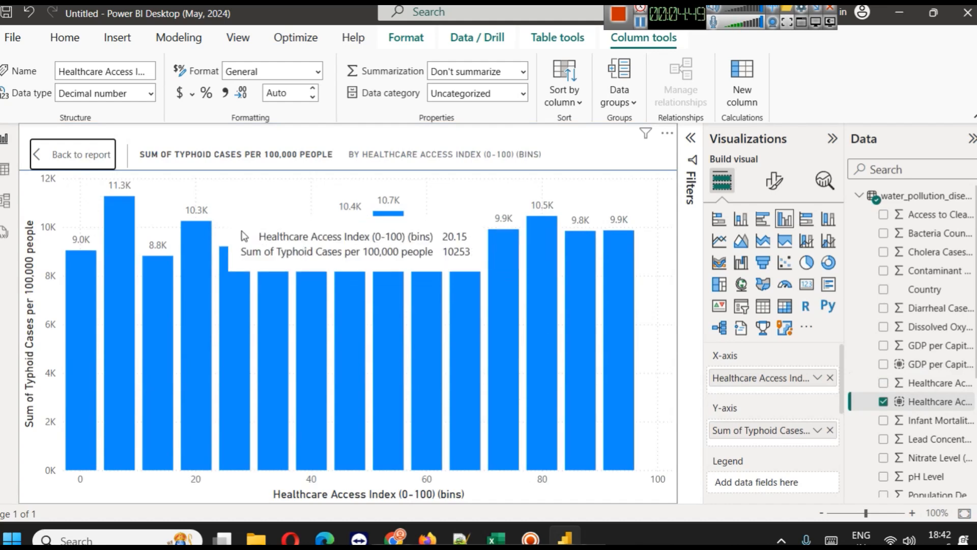
left_click(74, 155)
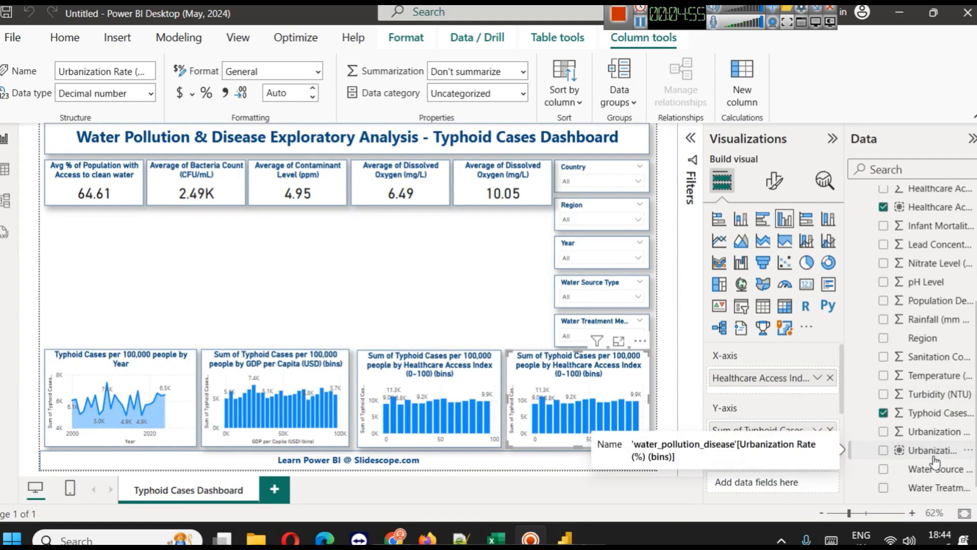
Replace the fourth chart's X-axis field with Urbanization Rate (%) (bins), keeping Sum of Typhoid Cases on the Y-axis
left_click_drag(935, 458, 835, 437)
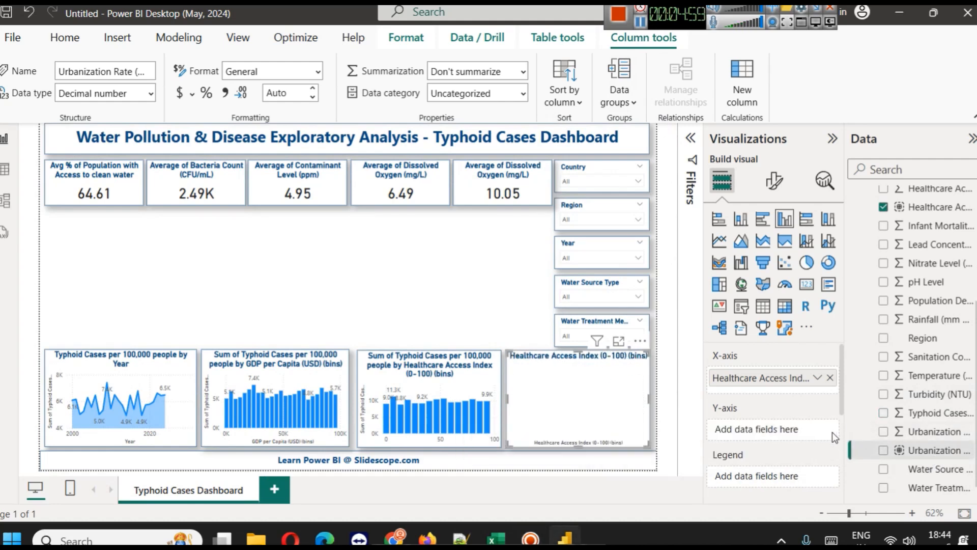
key("ctrl+z")
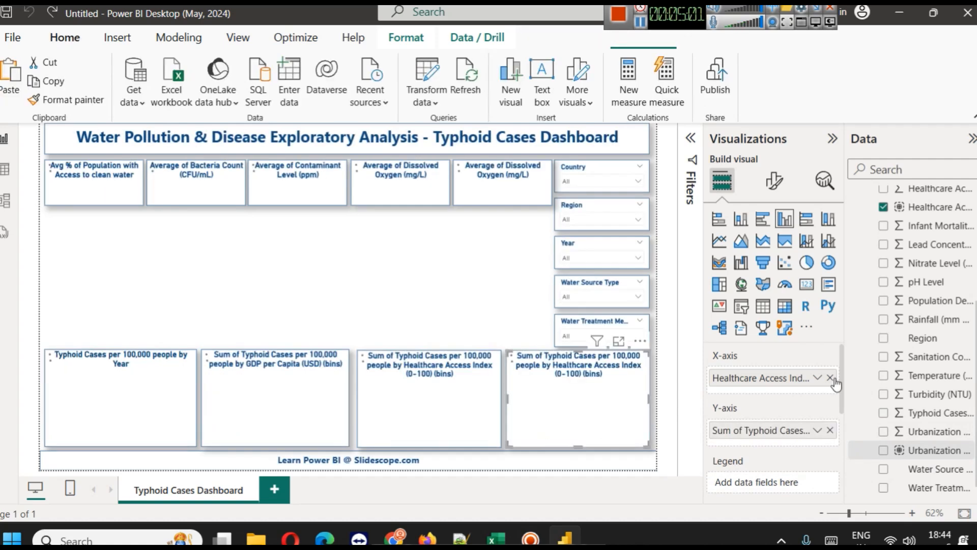
left_click(831, 378)
left_click_drag(900, 457, 794, 405)
left_click(830, 443)
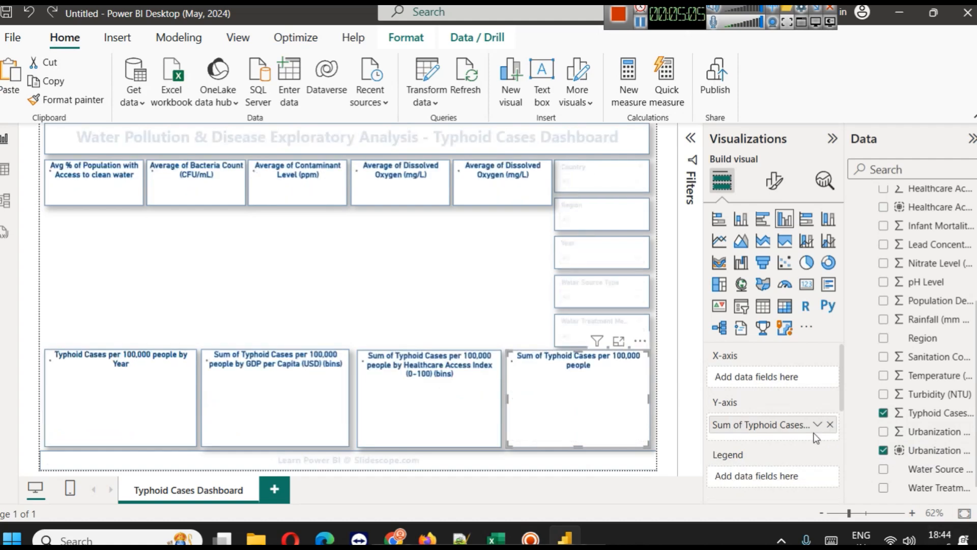
left_click_drag(922, 448, 764, 387)
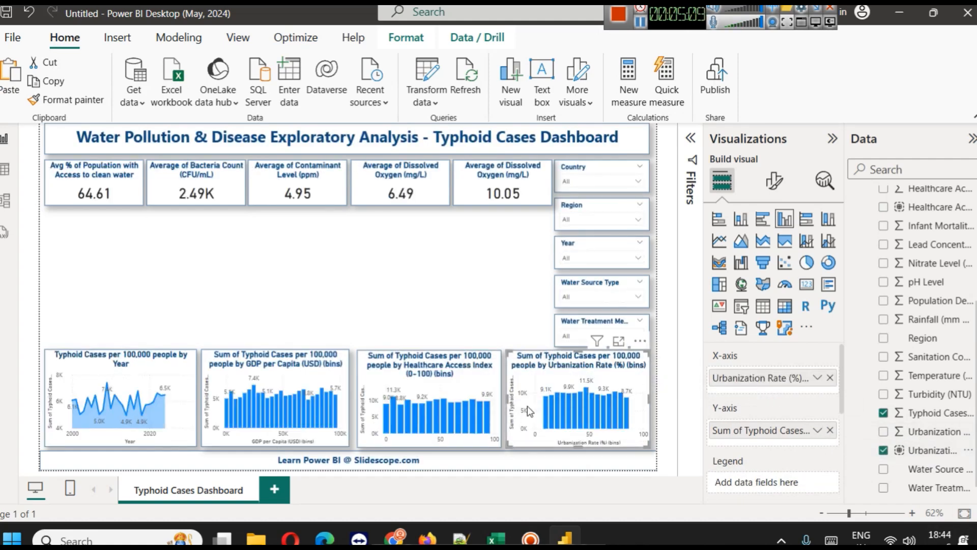
left_click(452, 379)
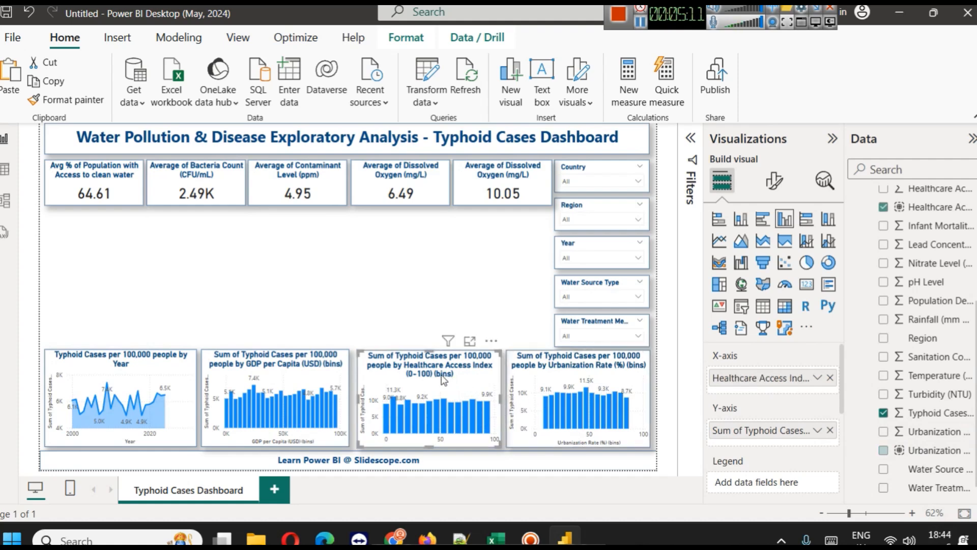
left_click(436, 286)
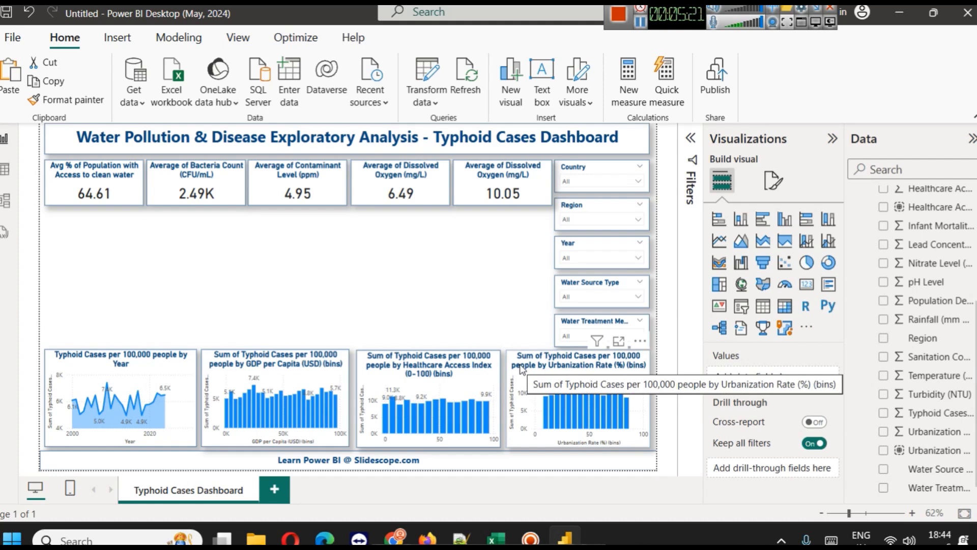
Try Average and Minimum as the Typhoid Cases aggregation in the urbanization chart and restore it to Sum
left_click(546, 369)
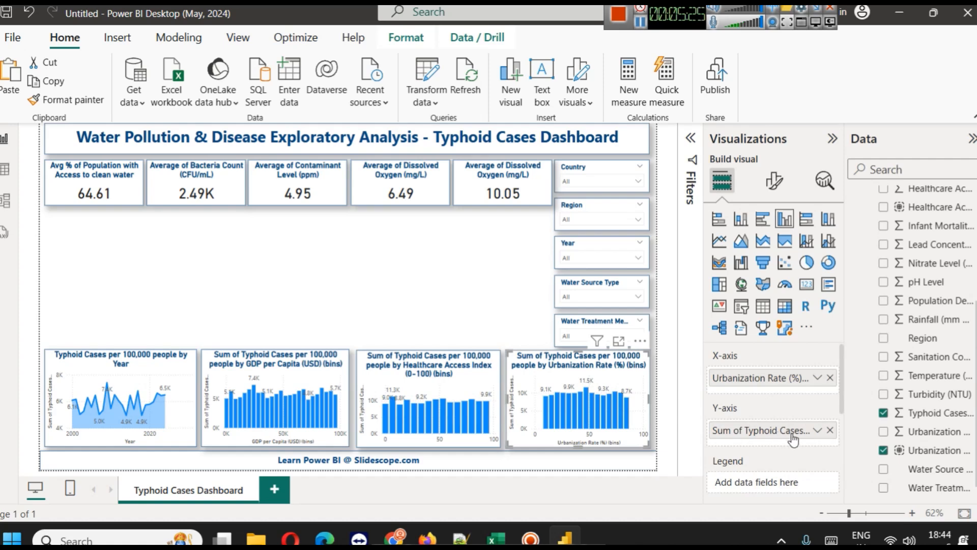
left_click(817, 430)
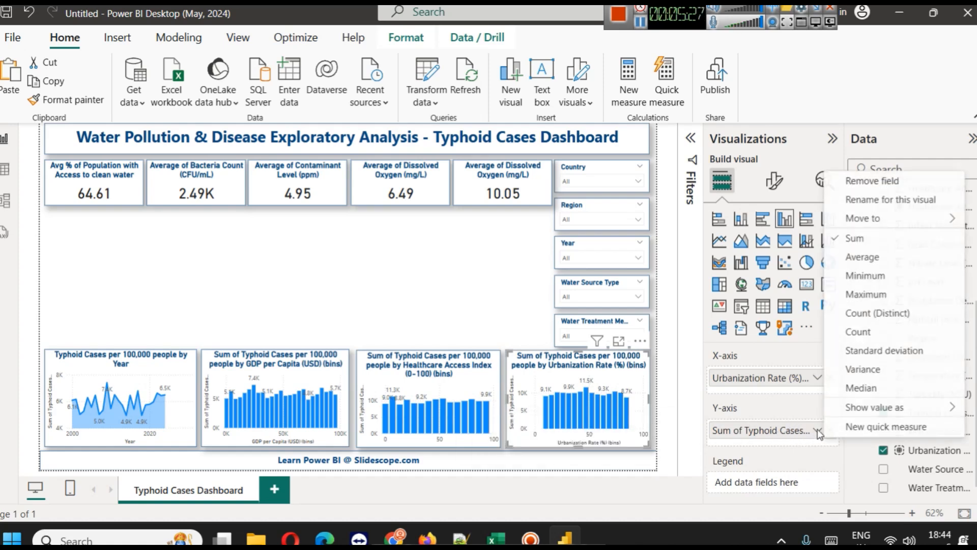
left_click(867, 261)
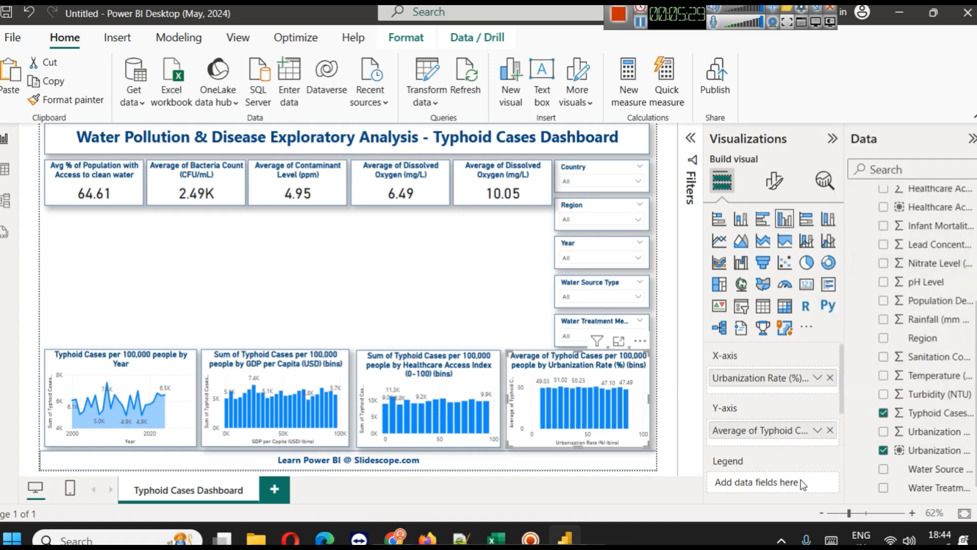
left_click(817, 430)
left_click(866, 276)
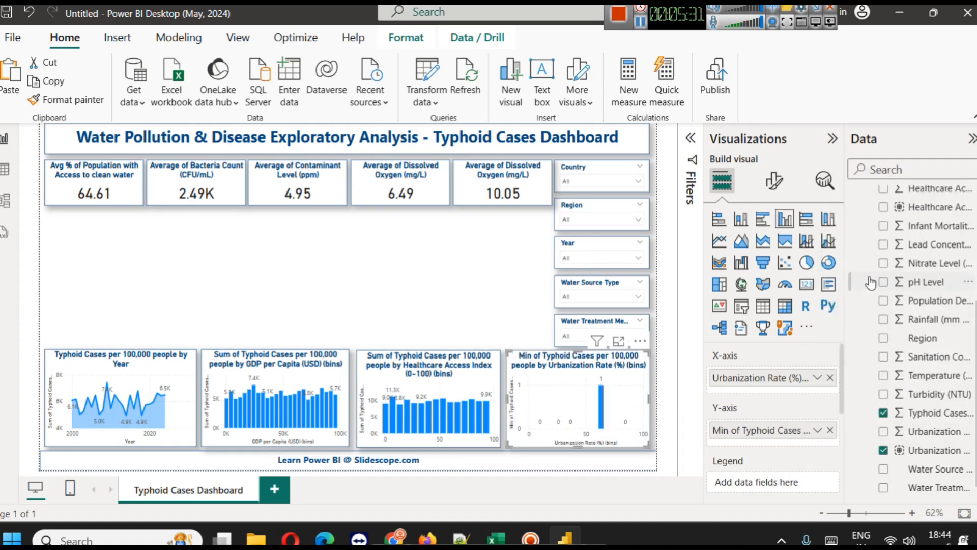
left_click(816, 430)
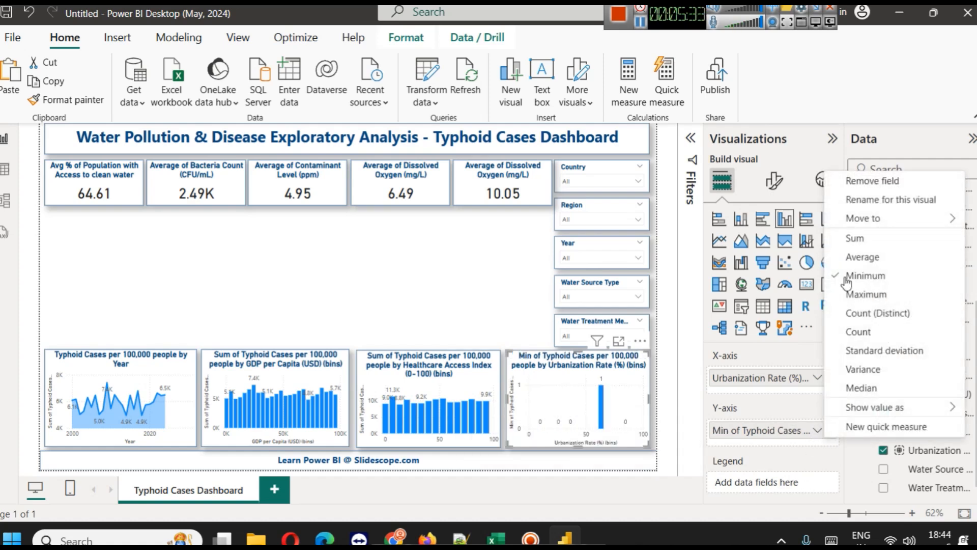
left_click(856, 238)
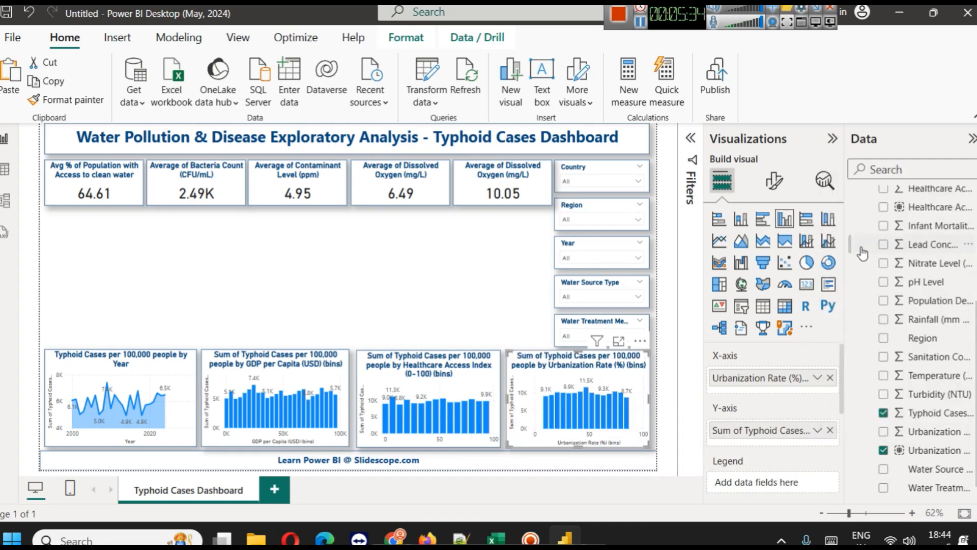
left_click(387, 284)
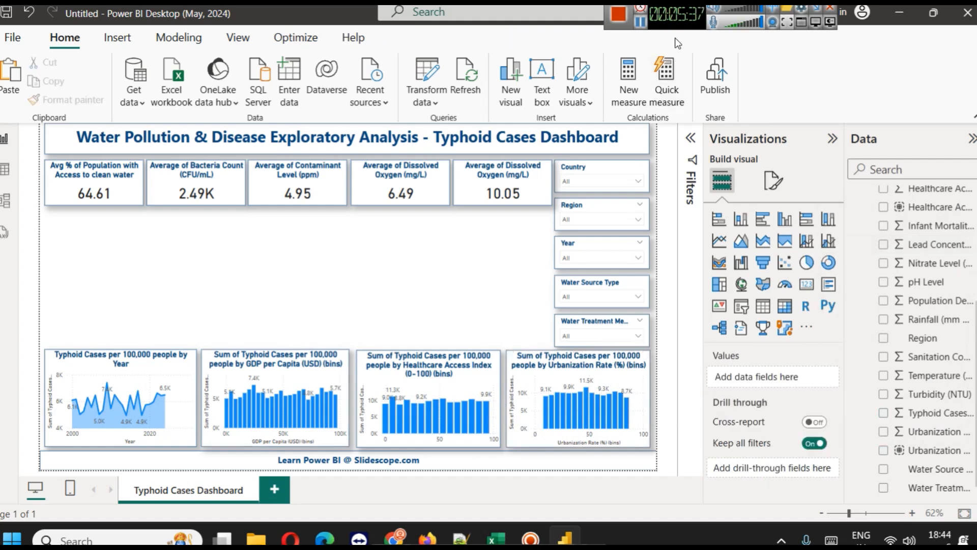
left_click(642, 24)
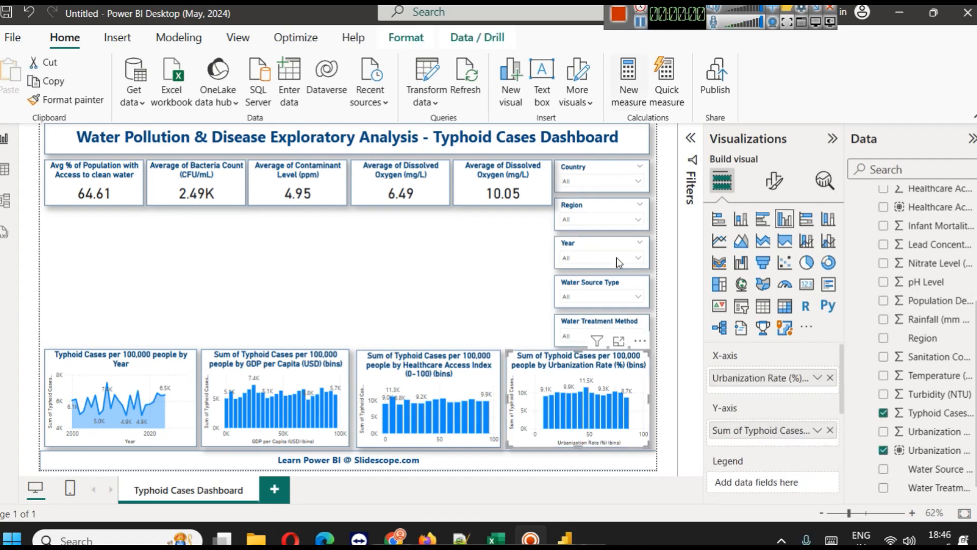
Change the Urbanization Rate (%) bins to Size of bins with a bin size of 5 and review the chart in focus mode
left_click(618, 341)
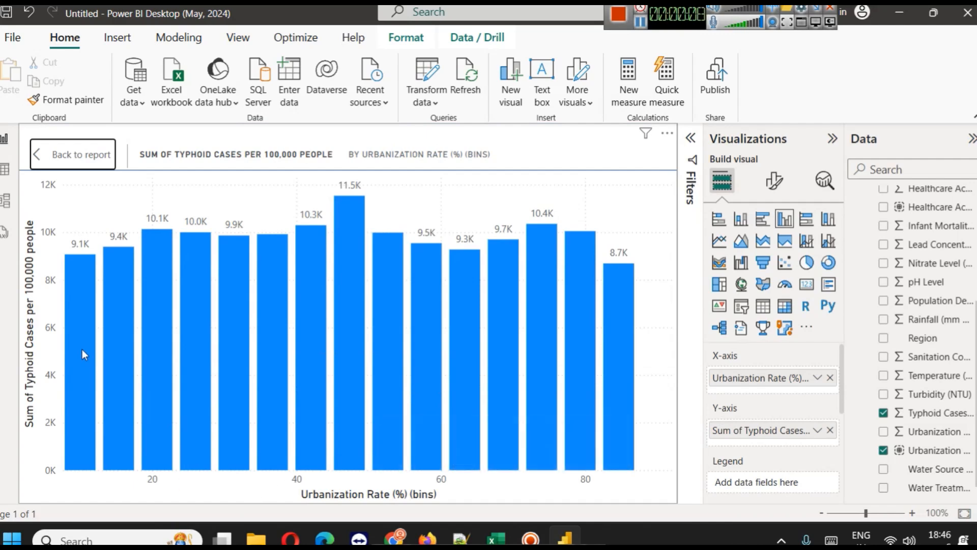
left_click(967, 451)
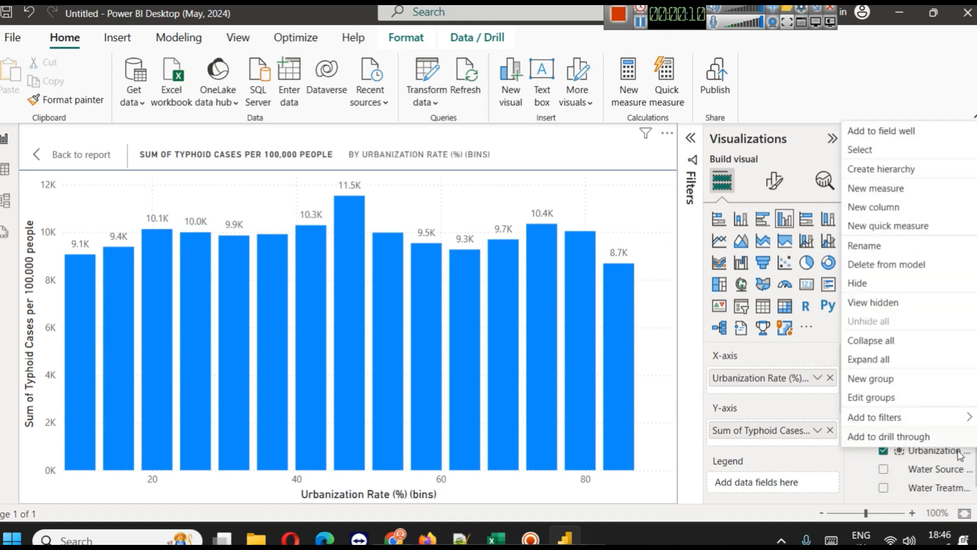
left_click(921, 397)
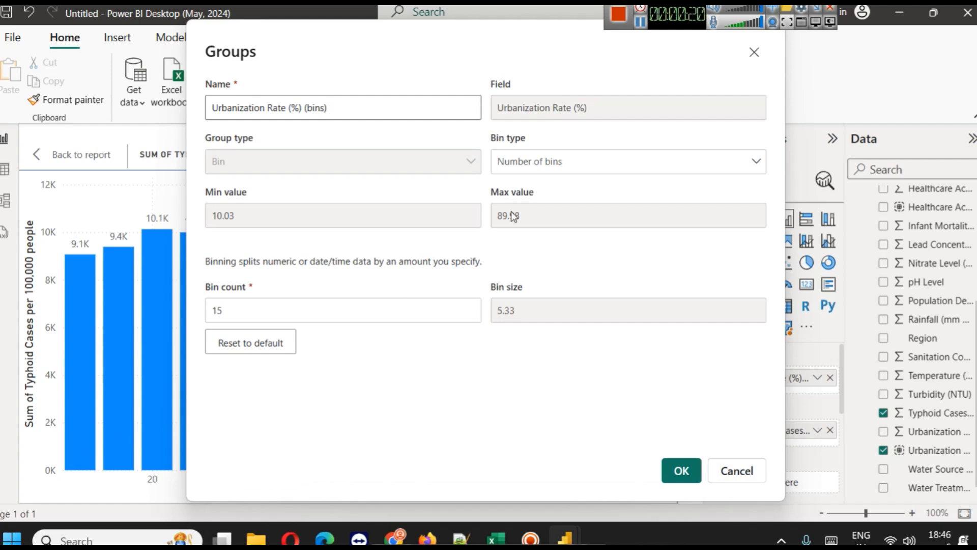
left_click(523, 164)
left_click(520, 187)
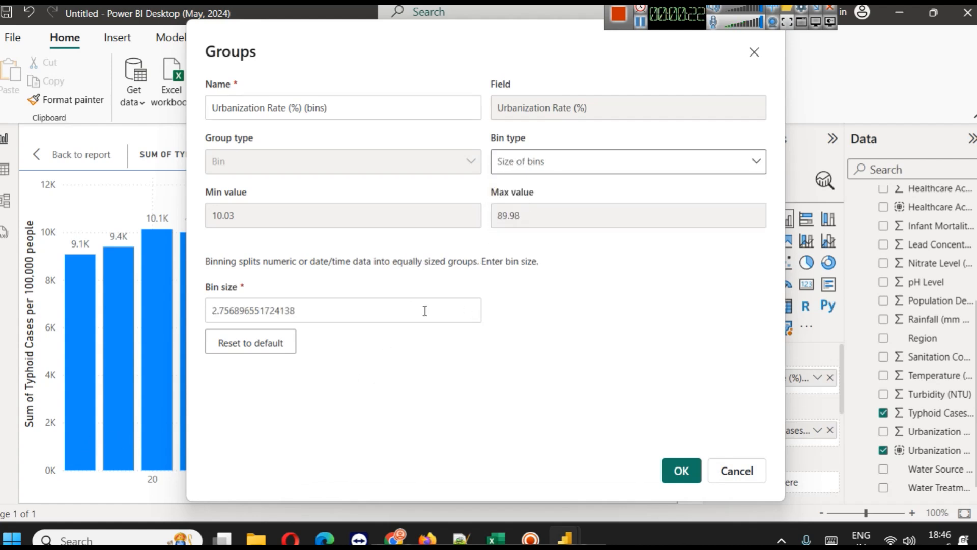
double_click(346, 310)
type("5")
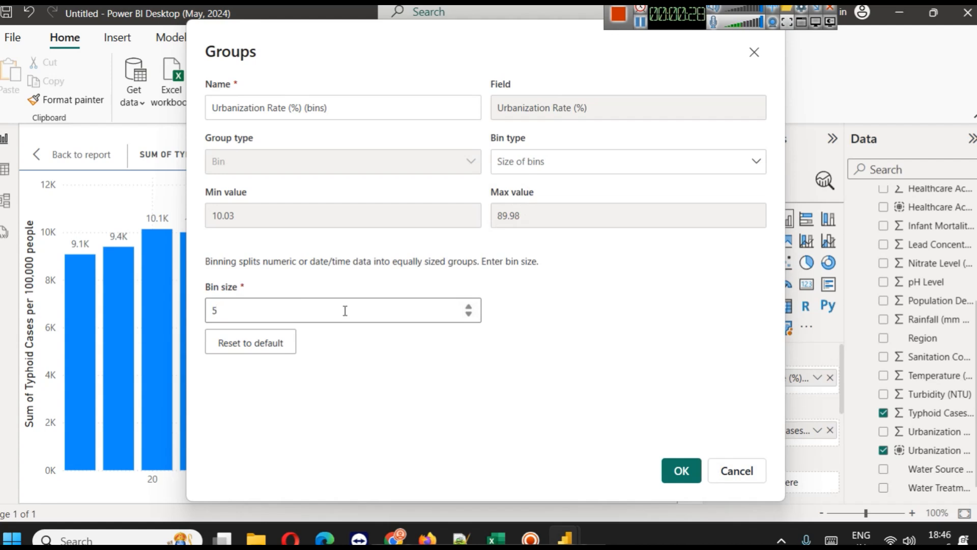
left_click(675, 467)
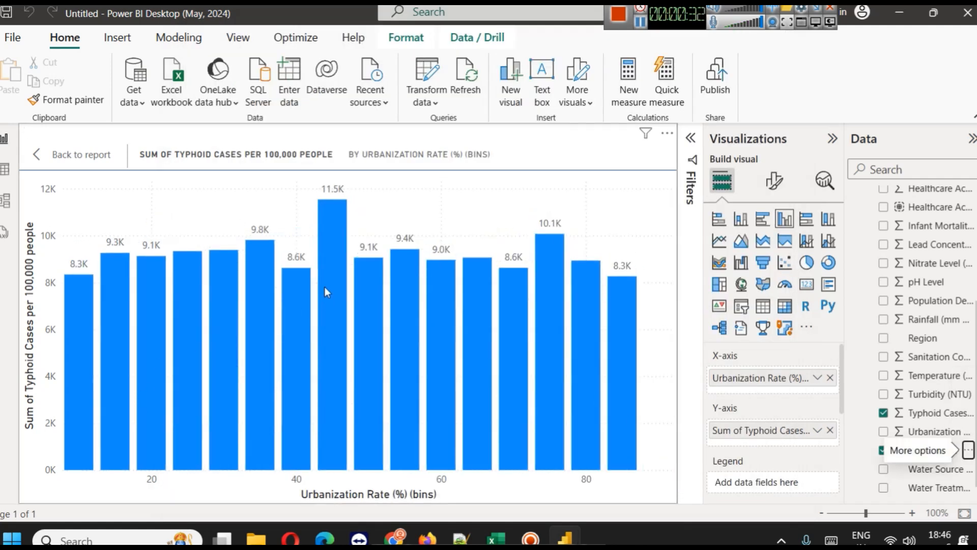
mouse_move(330, 218)
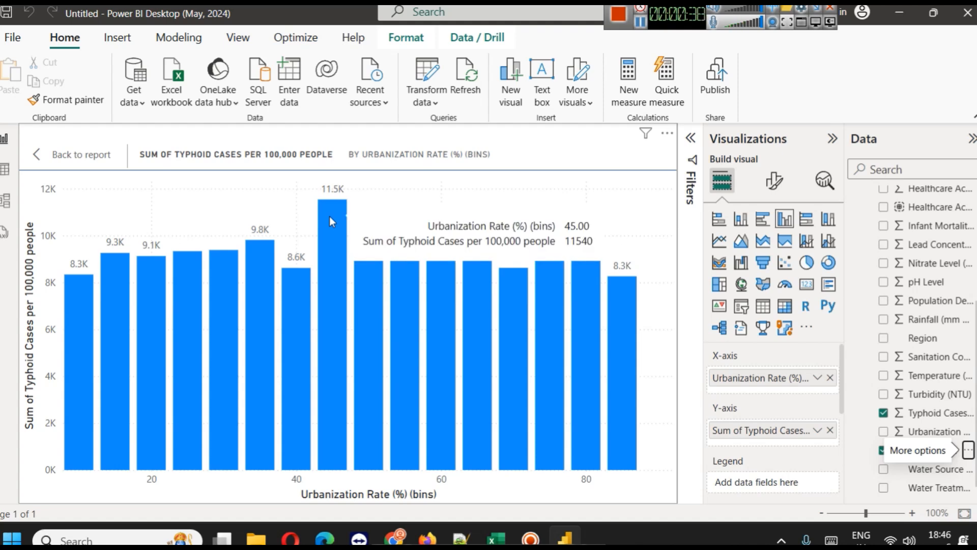
left_click(51, 156)
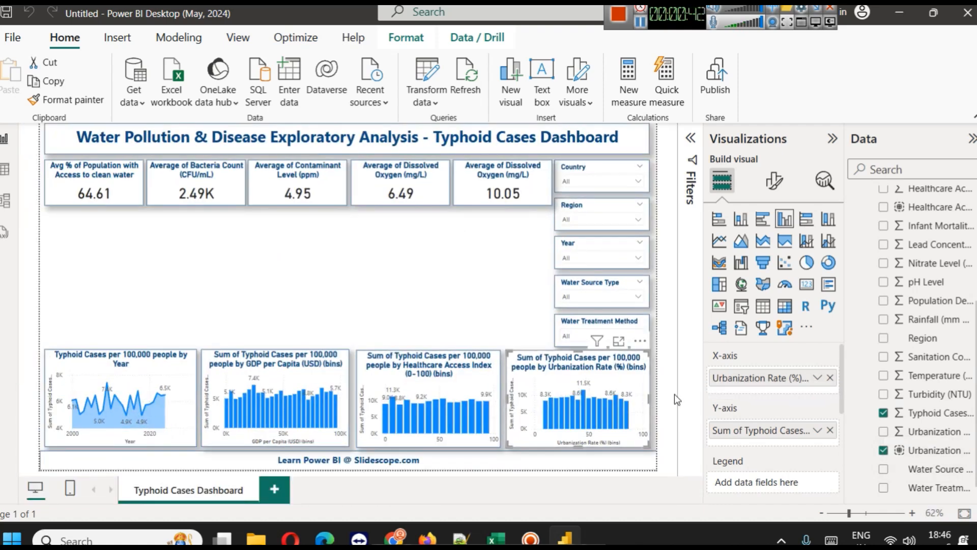
Convert the Urbanization Rate bins chart to a ribbon chart and view it in focus mode
left_click(725, 266)
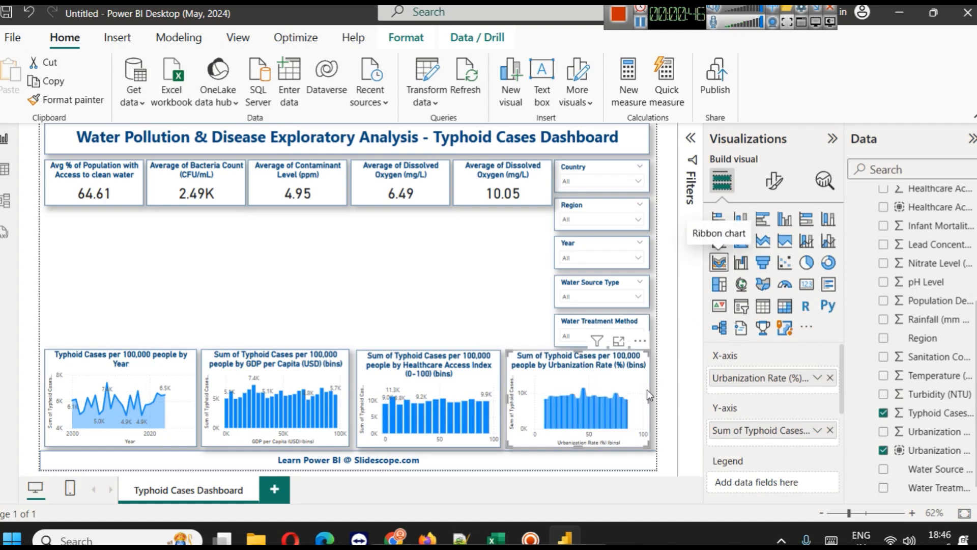
left_click(619, 341)
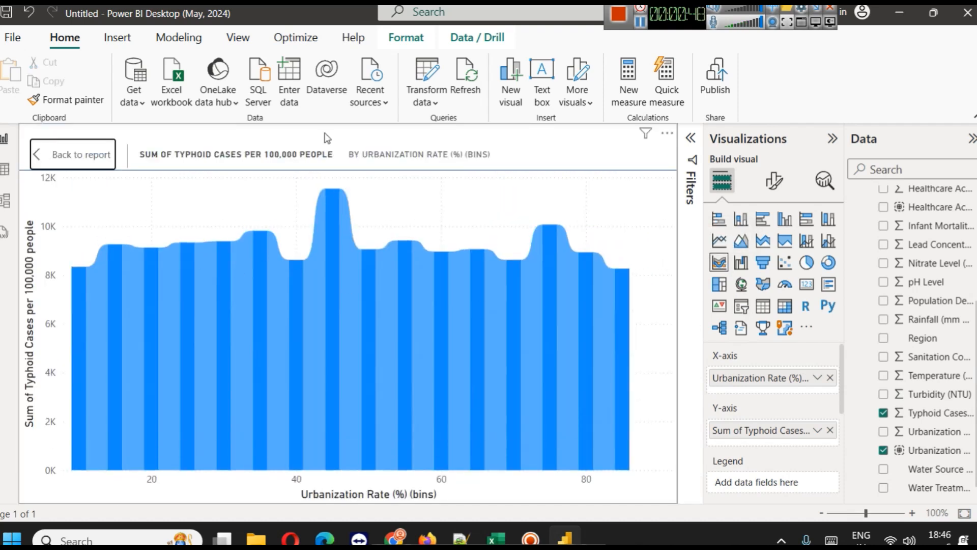
Return to the report and examine the treatment options offered in the Water Treatment Method slicer
left_click(80, 151)
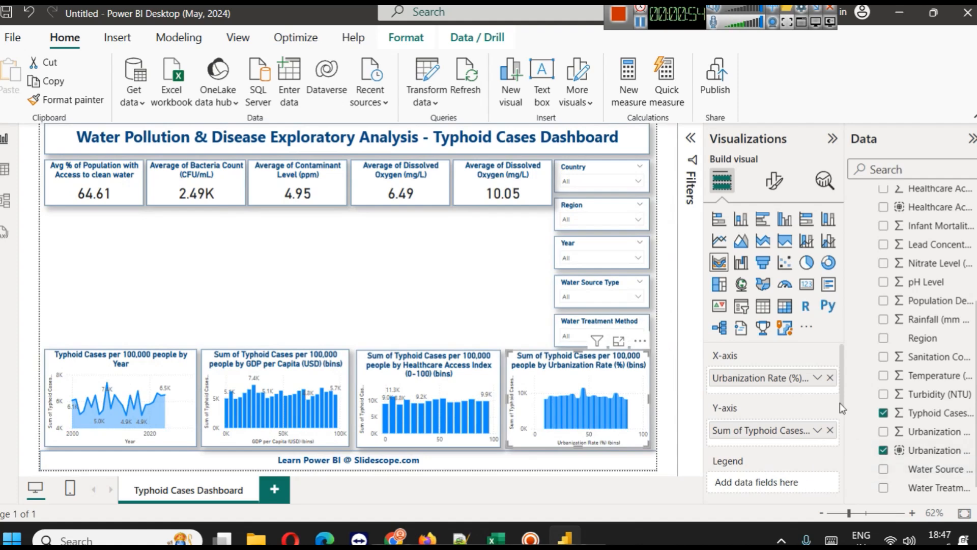
scroll(841, 397, "down", 1)
scroll(841, 400, "down", 1)
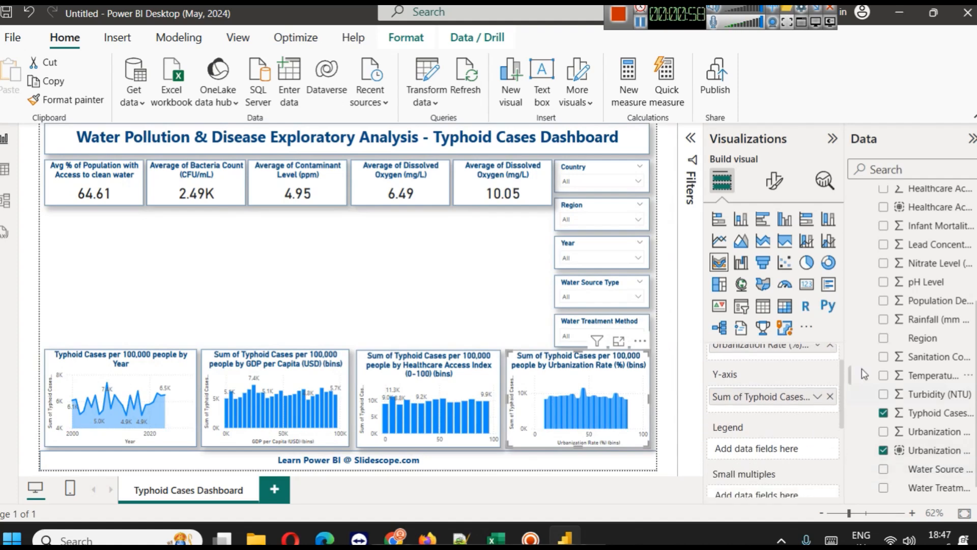
left_click(607, 288)
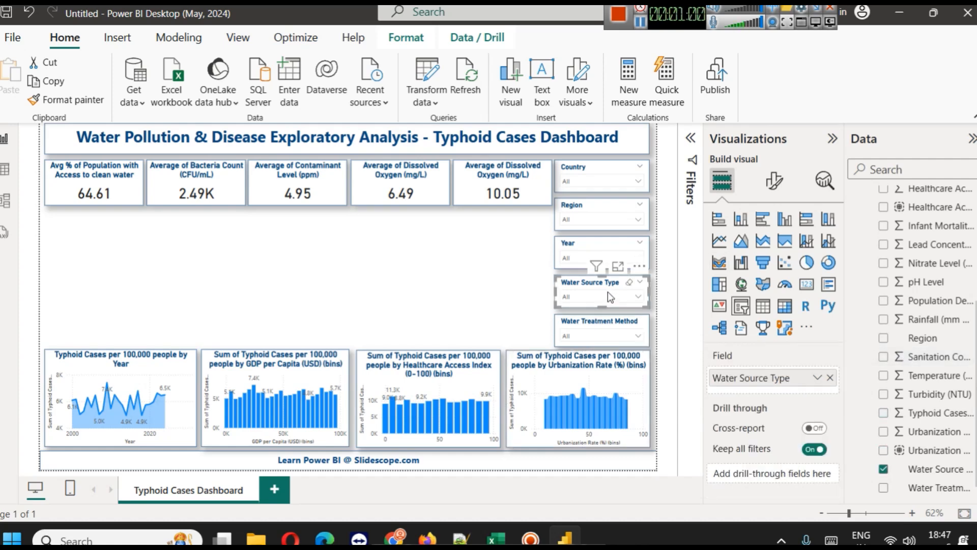
left_click(608, 294)
left_click(608, 294)
left_click(593, 256)
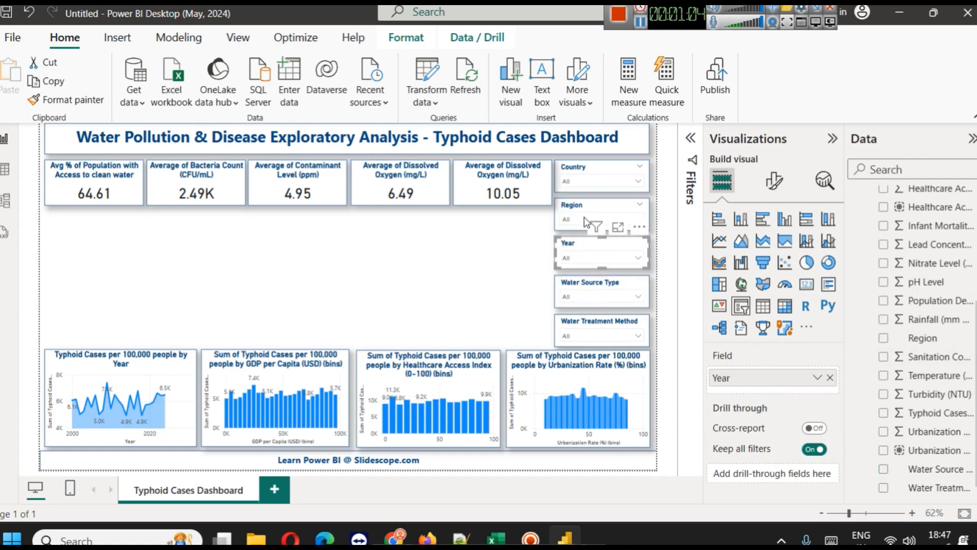
left_click(578, 334)
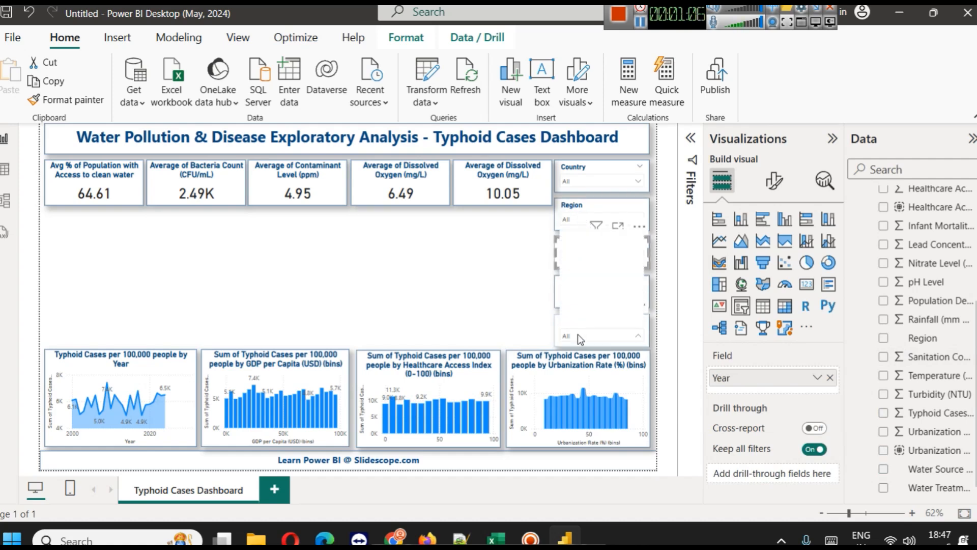
left_click(578, 334)
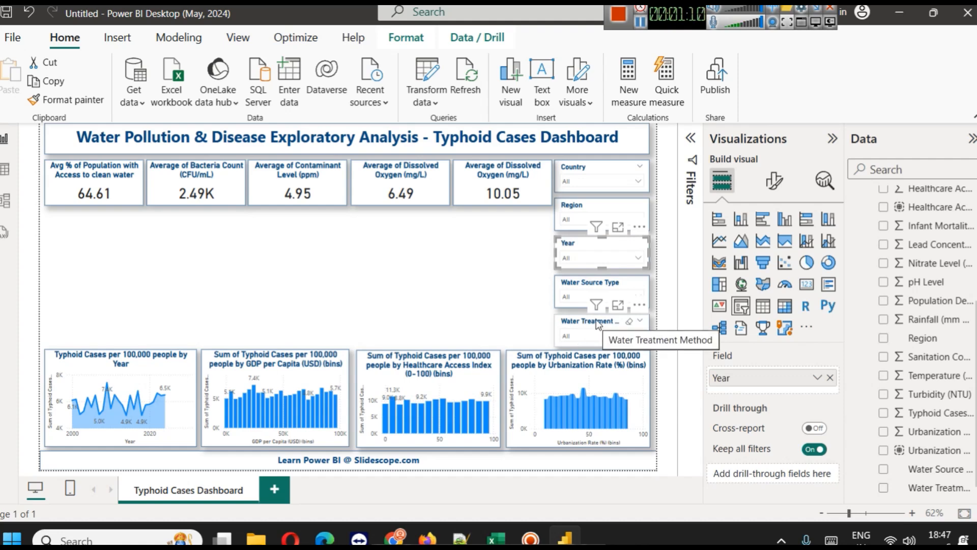
left_click(567, 340)
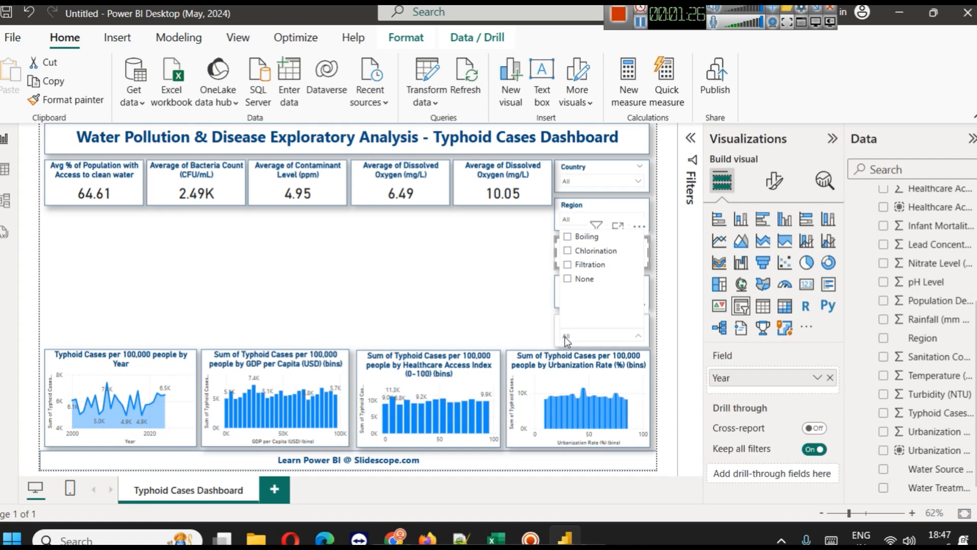
left_click(570, 375)
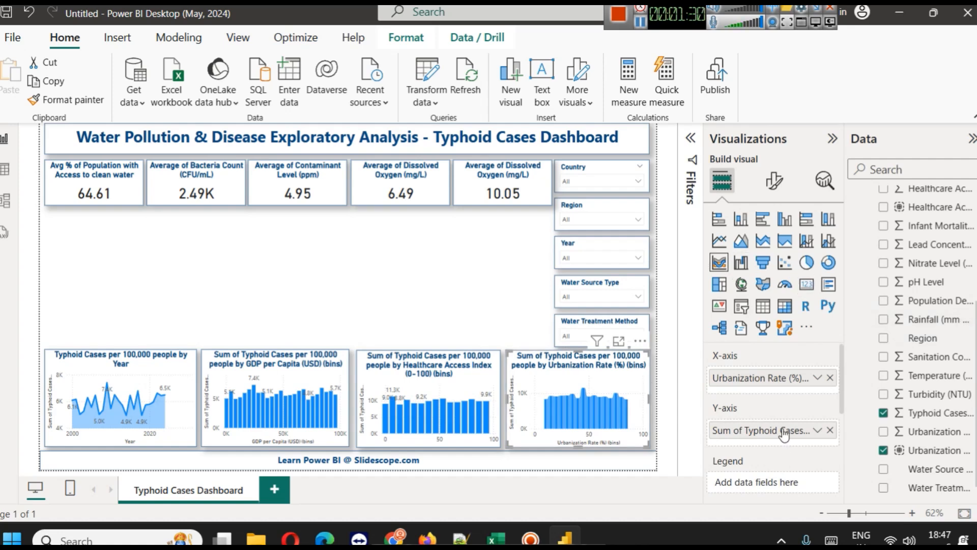
Add the Water Treatment Method field as the legend of the Urbanization Rate (%) bins ribbon chart
scroll(842, 392, "down", 1)
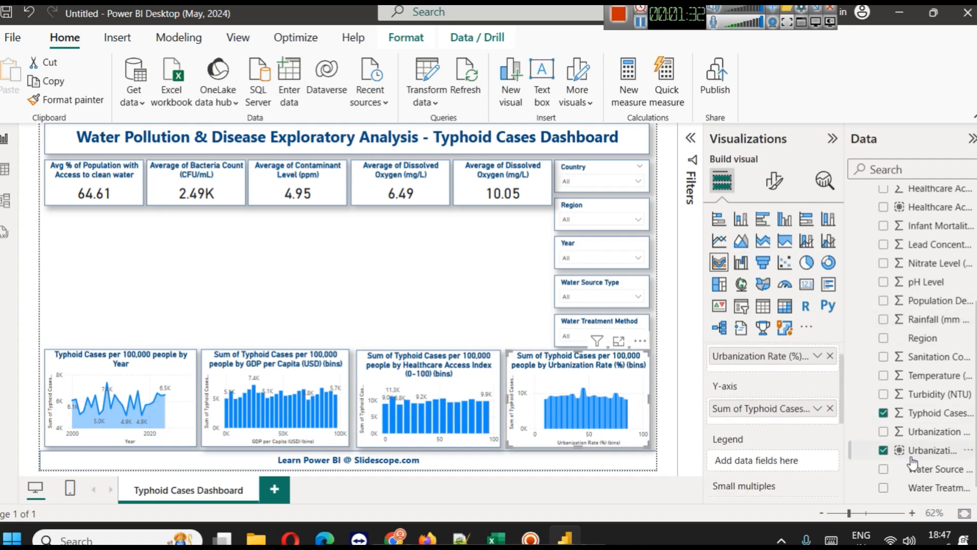
scroll(940, 333, "up", 5)
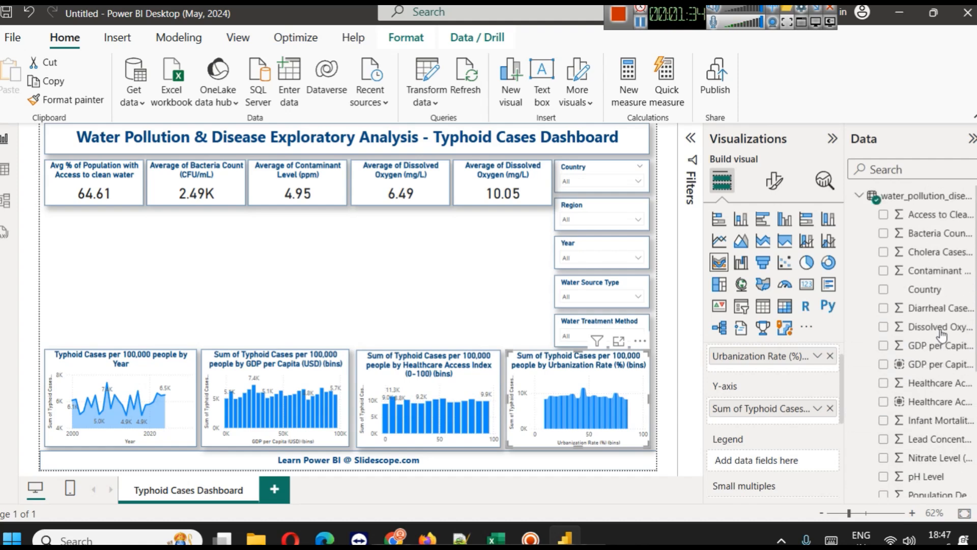
scroll(939, 331, "down", 5)
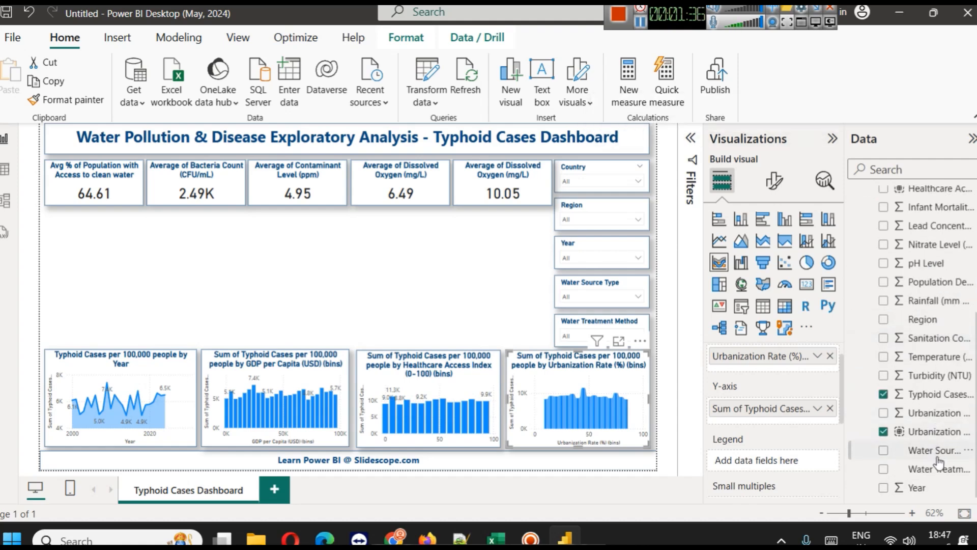
left_click_drag(940, 472, 748, 460)
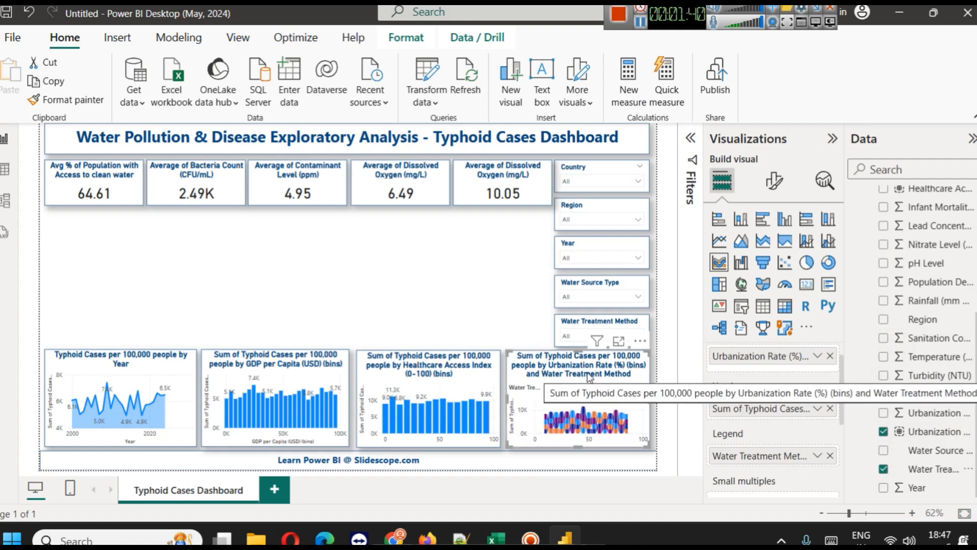
Rename the urbanization chart's Y-axis field to "Typhoid Cases per 100,000 people" for this visual
left_click(818, 408)
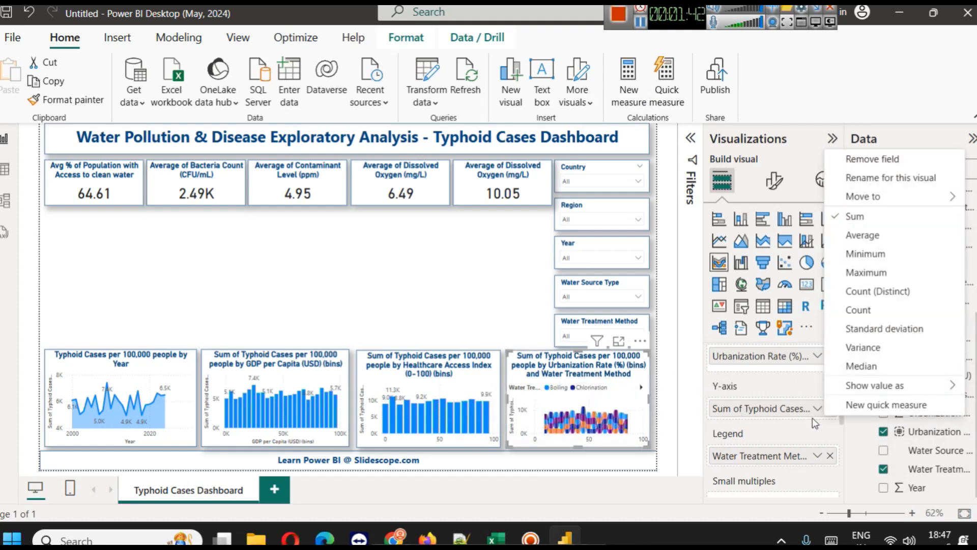
left_click(890, 178)
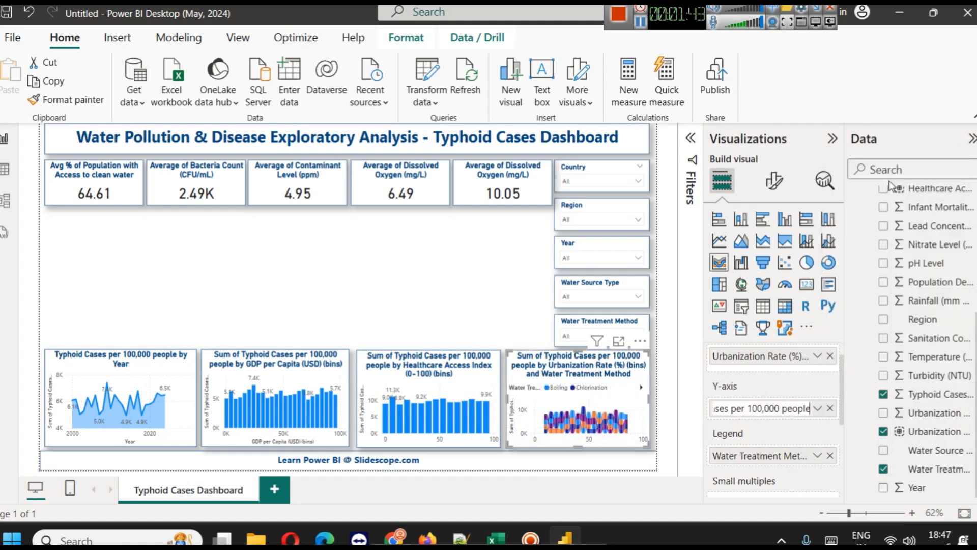
left_click(739, 411)
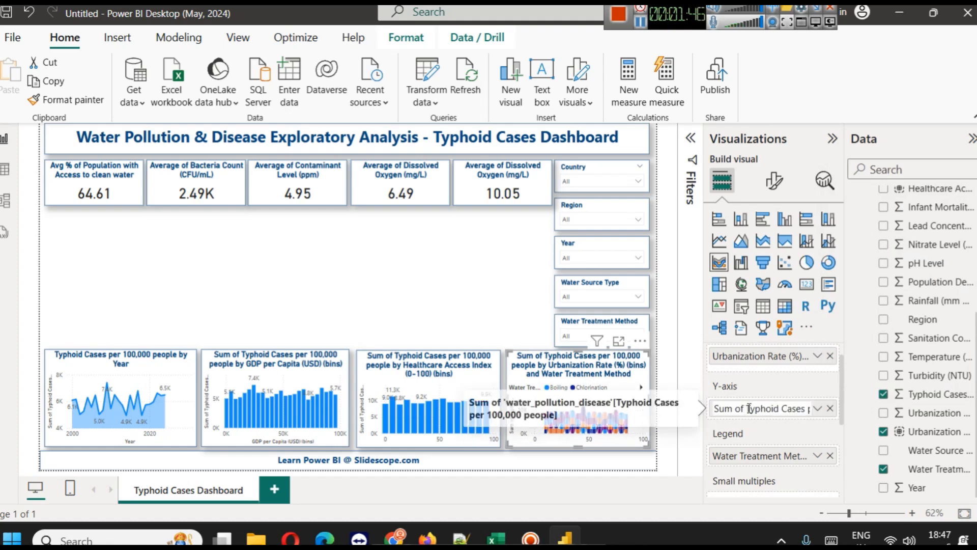
left_click_drag(747, 409, 670, 409)
key("BackSpace")
key("Return")
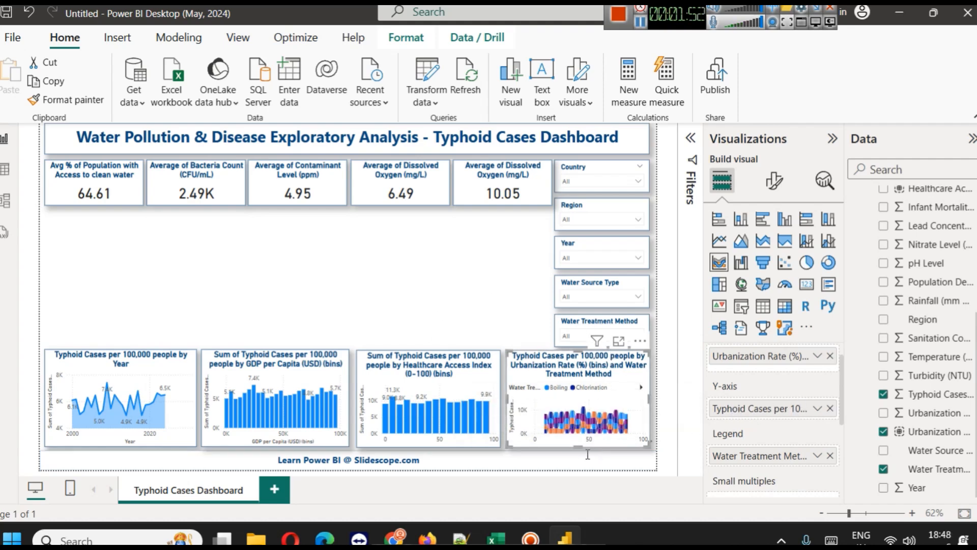
Inspect the ribbon chart by urbanization rate and water treatment method in focus mode and return to the report
left_click(619, 340)
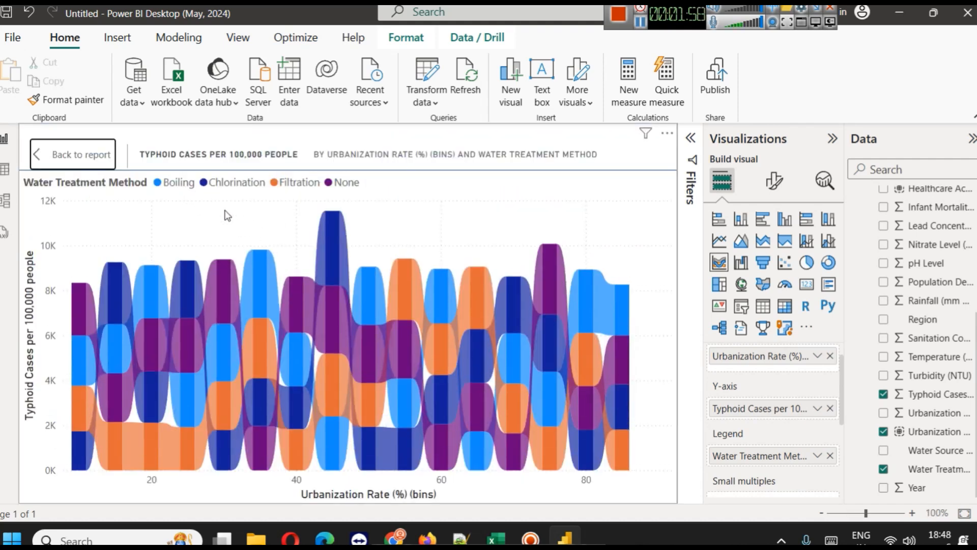
mouse_move(333, 241)
mouse_move(353, 312)
left_click(83, 158)
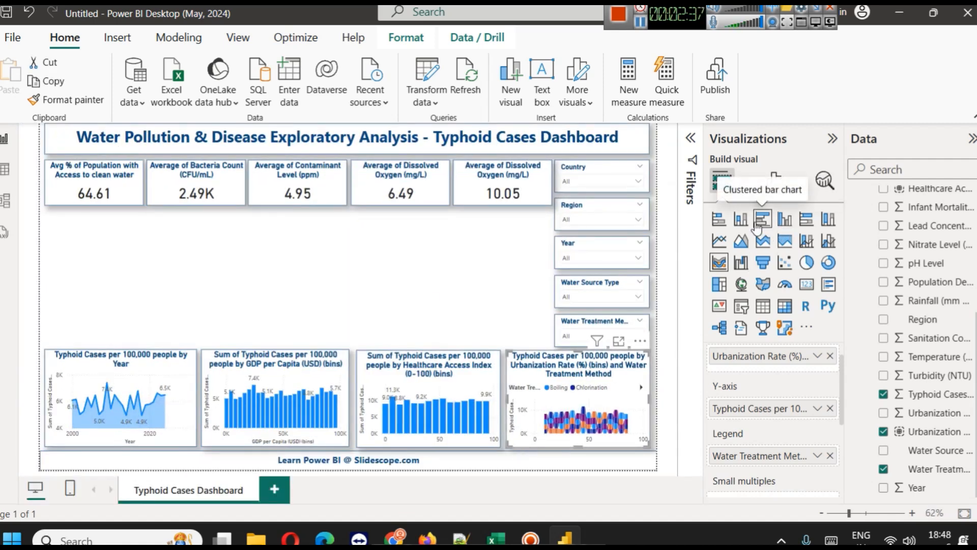
Try the stacked column type for the urbanization chart in focus mode, switch it back to a ribbon chart and return to the report
left_click(742, 220)
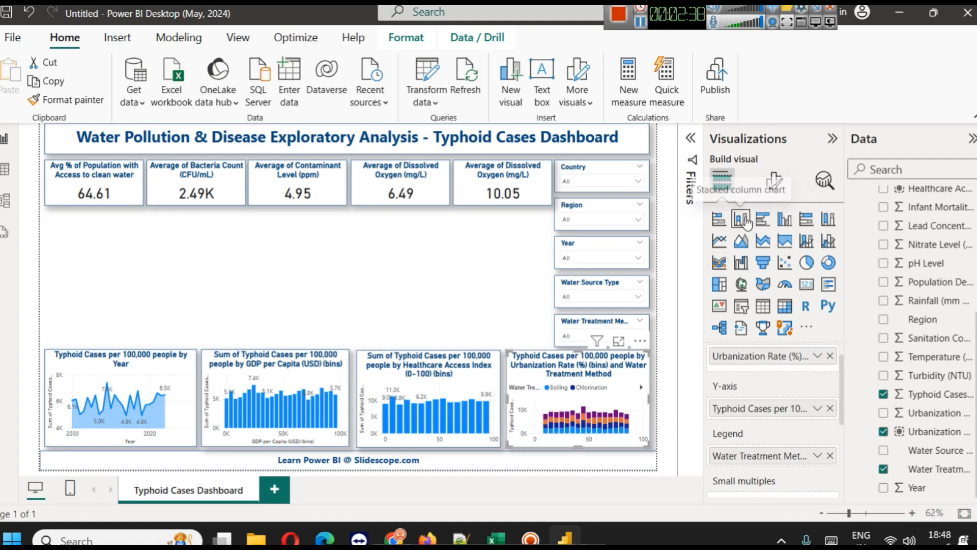
left_click(619, 341)
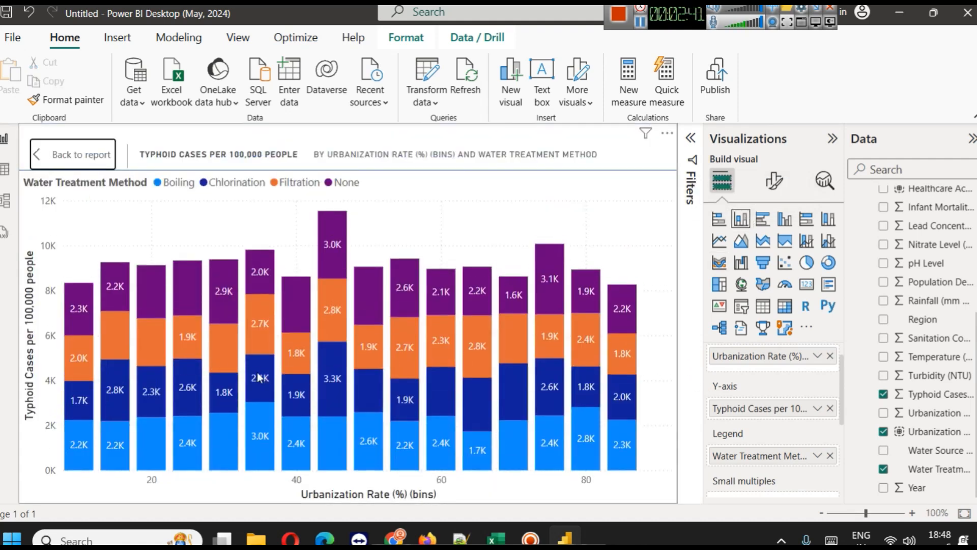
mouse_move(200, 396)
mouse_move(332, 373)
left_click(719, 263)
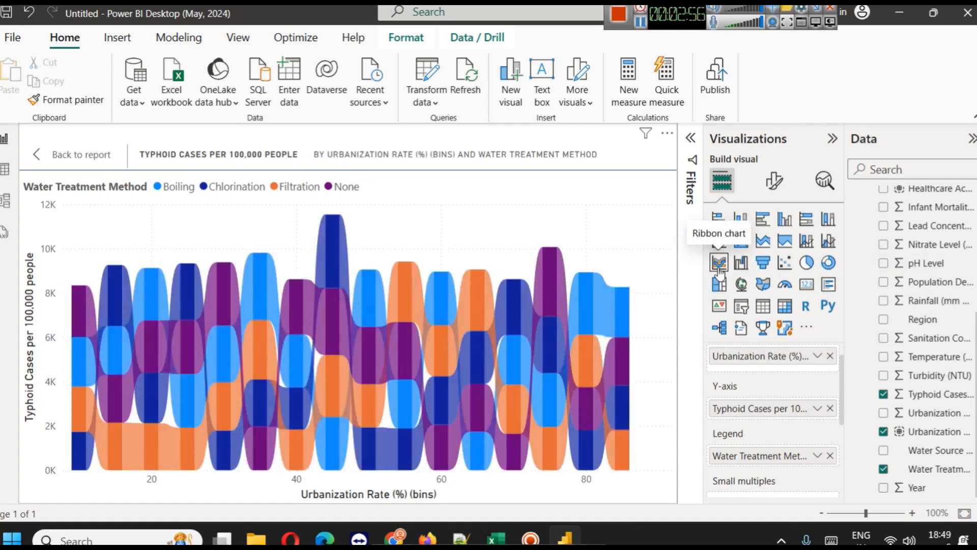
left_click(49, 163)
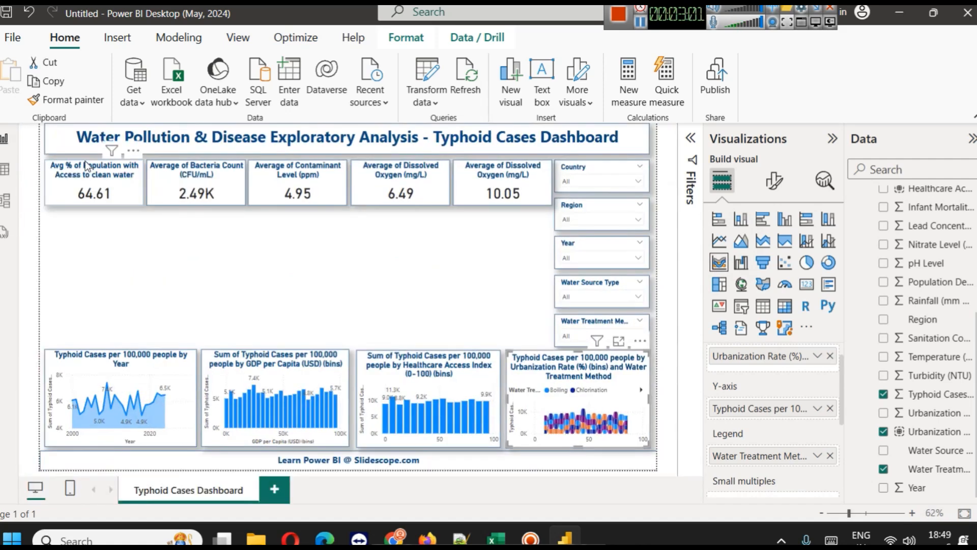
left_click(641, 26)
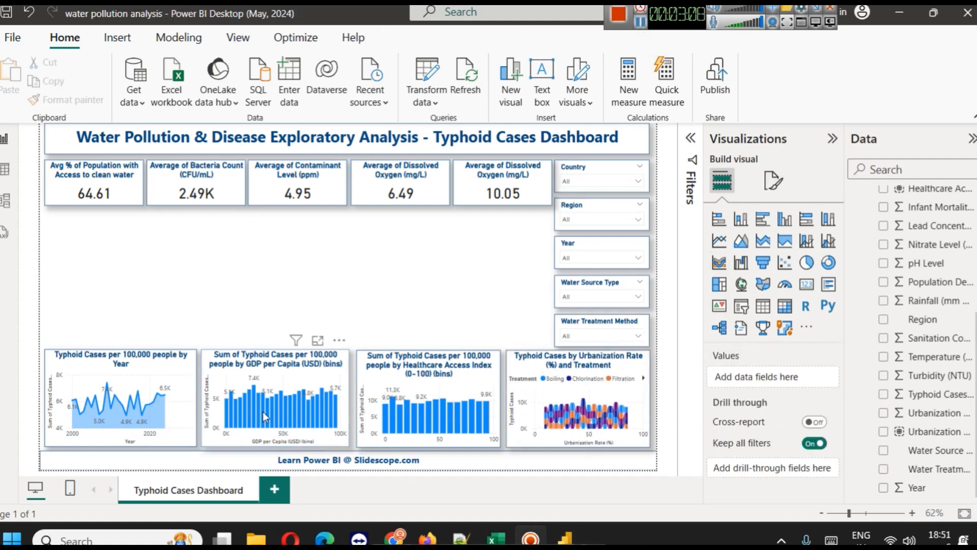
Examine the range of Rainfall (mm per year) values in the column's filter list in Table view and return to the report
mouse_move(185, 389)
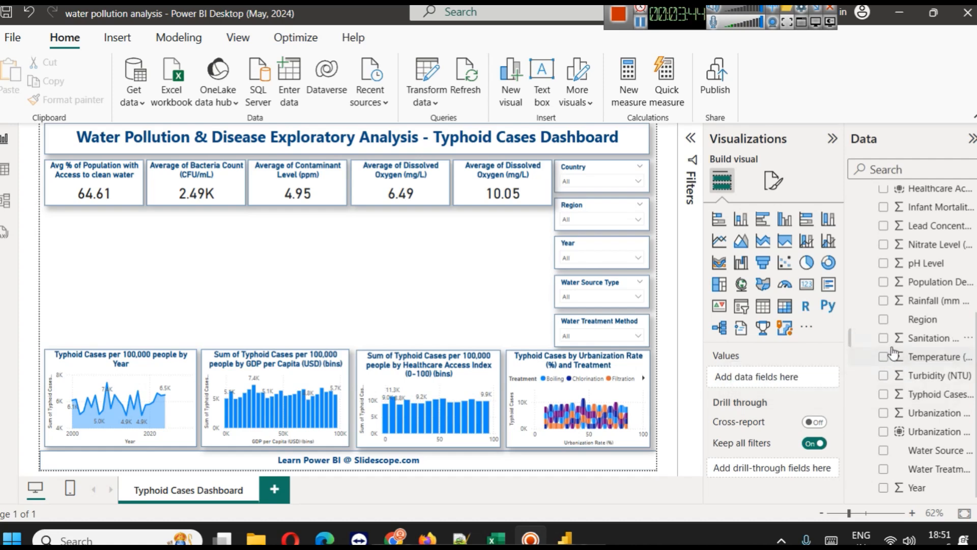
scroll(917, 357, "up", 5)
scroll(933, 337, "down", 3)
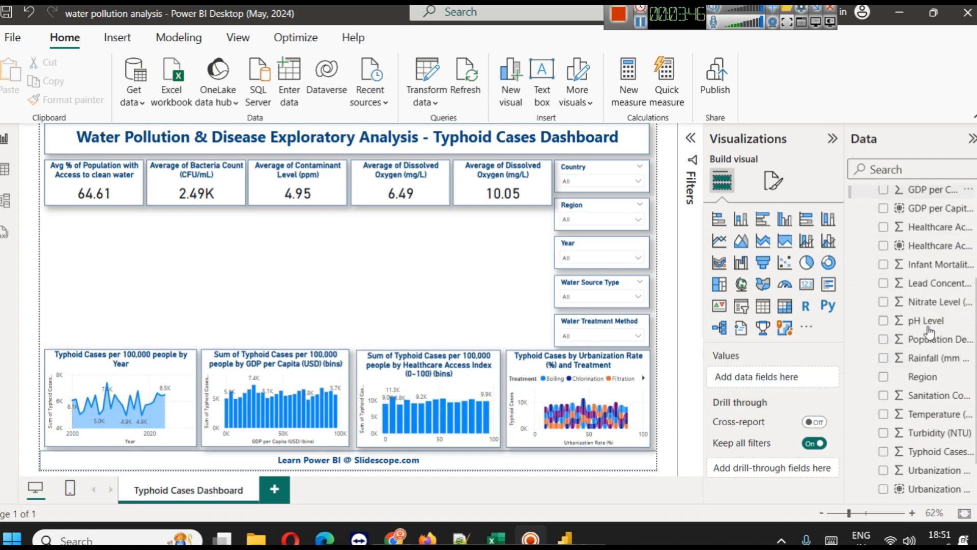
scroll(937, 331, "down", 1)
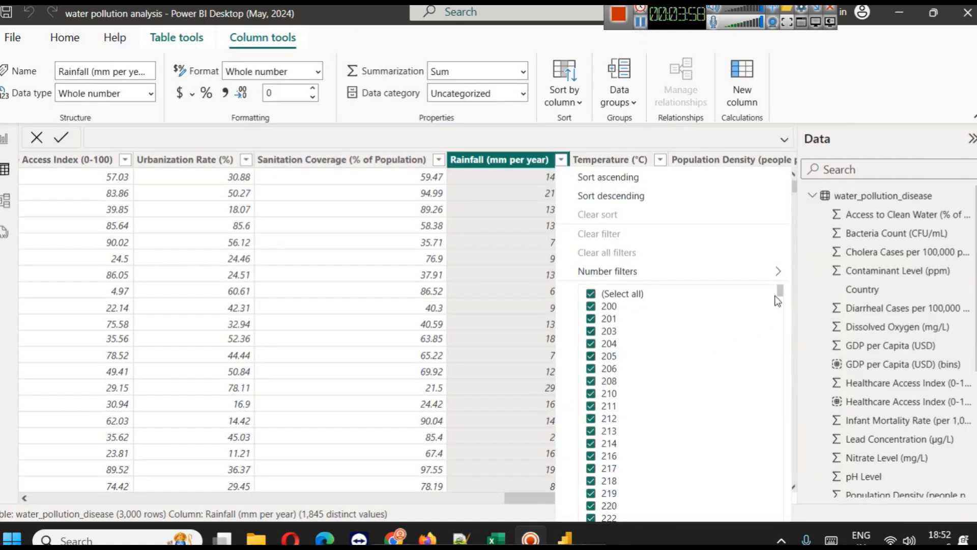
left_click_drag(780, 291, 790, 516)
scroll(769, 472, "down", 15)
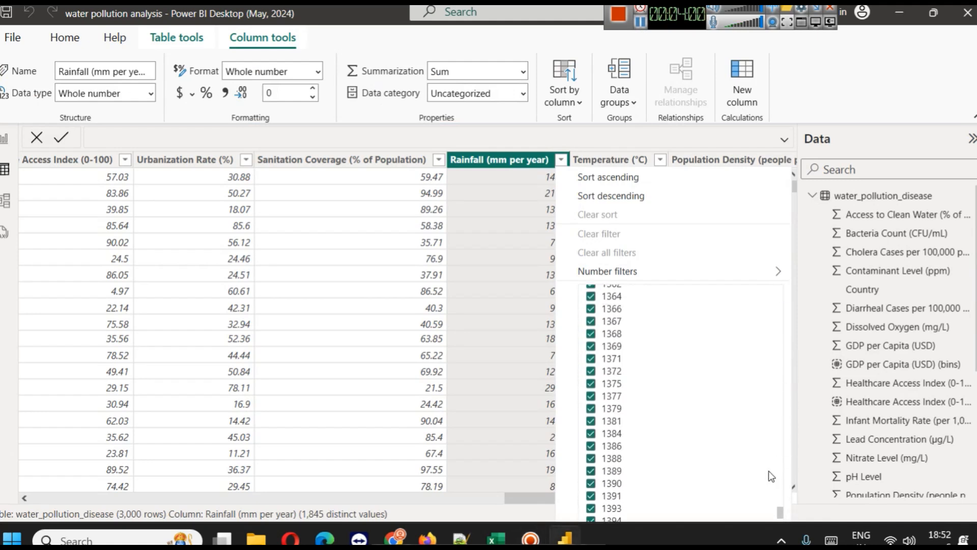
scroll(781, 453, "down", 10)
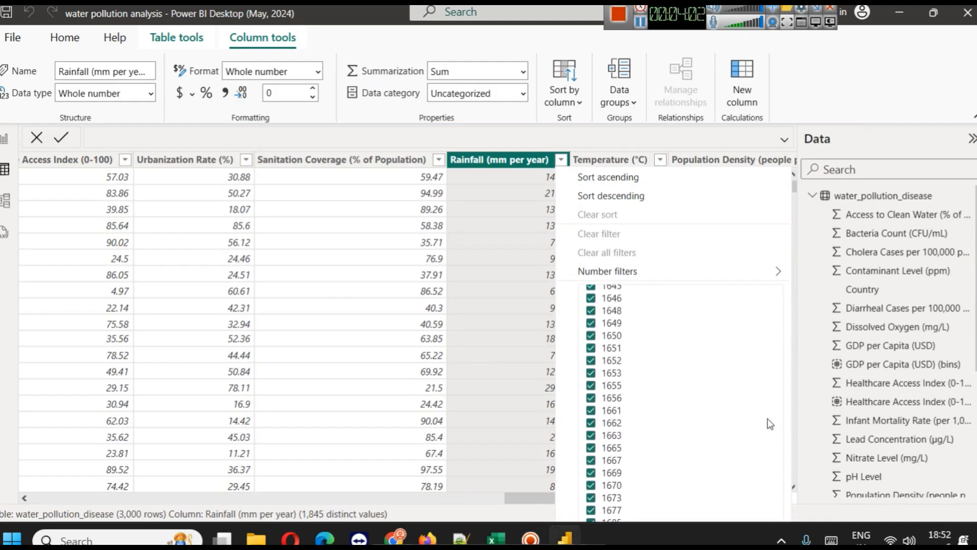
scroll(719, 412, "up", 12)
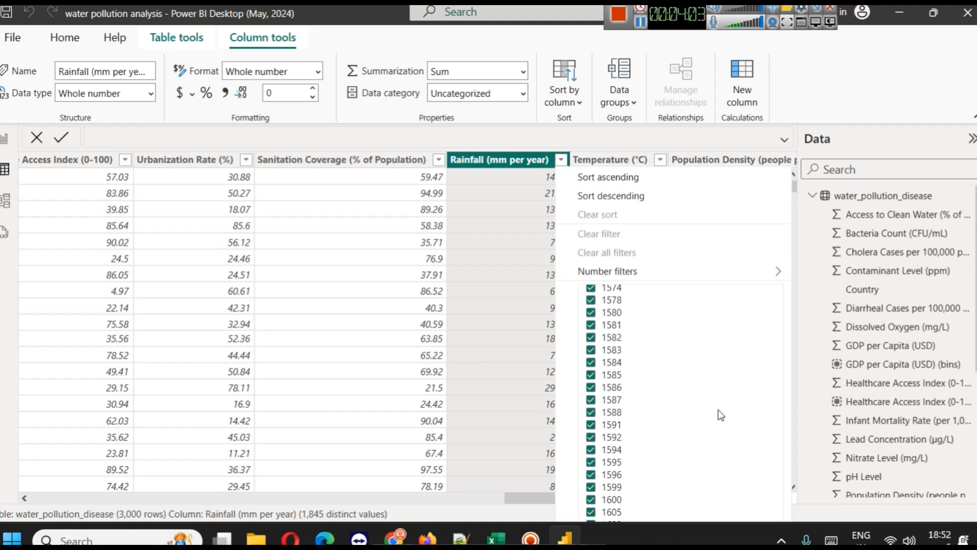
left_click(5, 141)
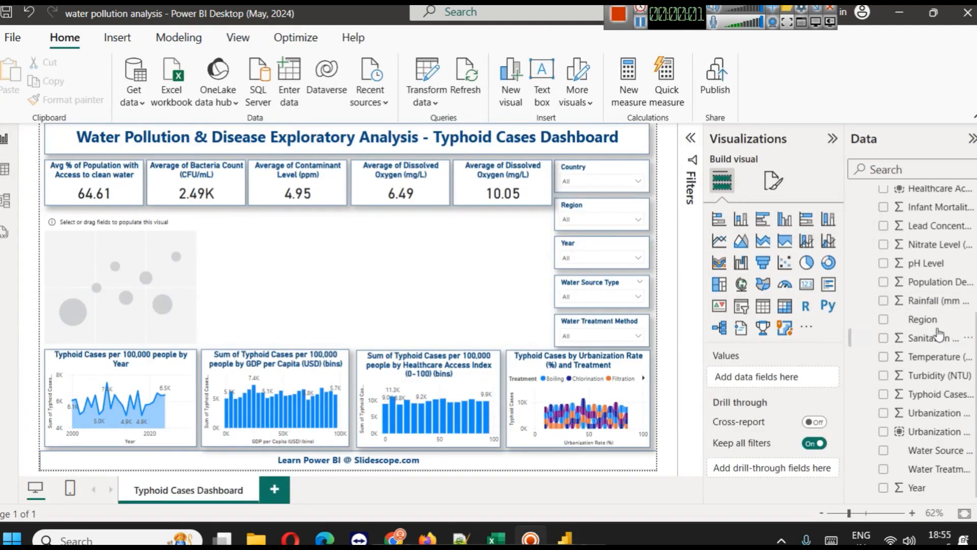
Search the data fields for "ra" and start a new group on the Rainfall (mm per year) field
scroll(962, 443, "up", 5)
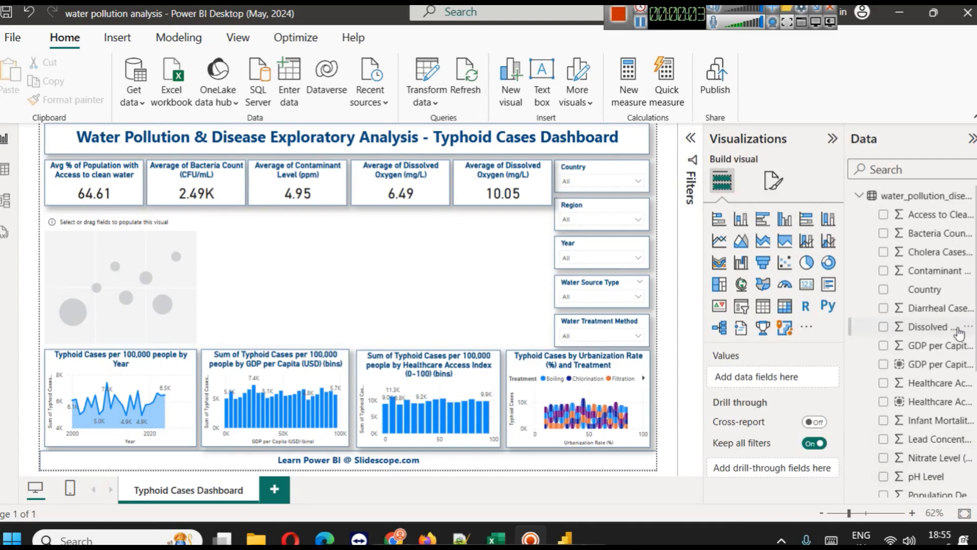
left_click(640, 22)
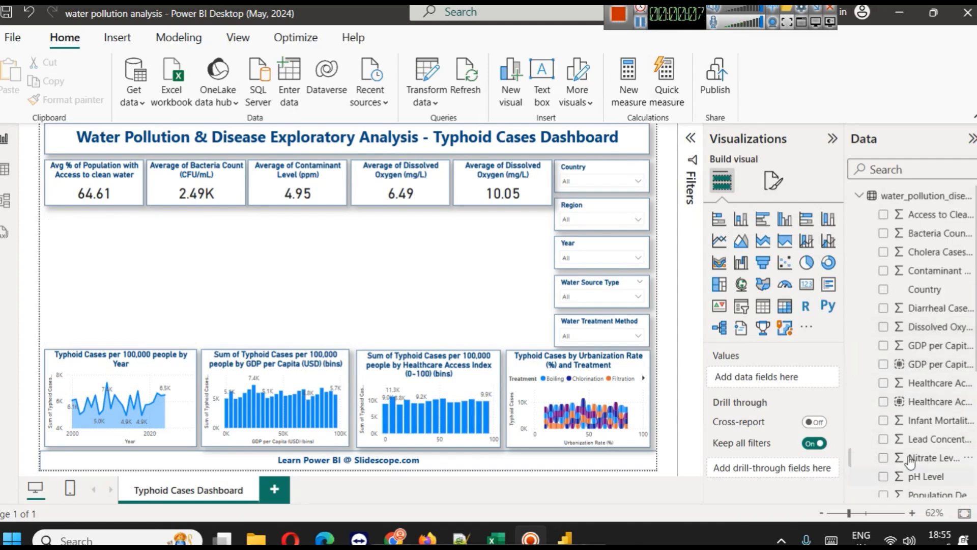
scroll(947, 395, "down", 4)
scroll(942, 397, "up", 4)
scroll(944, 396, "down", 4)
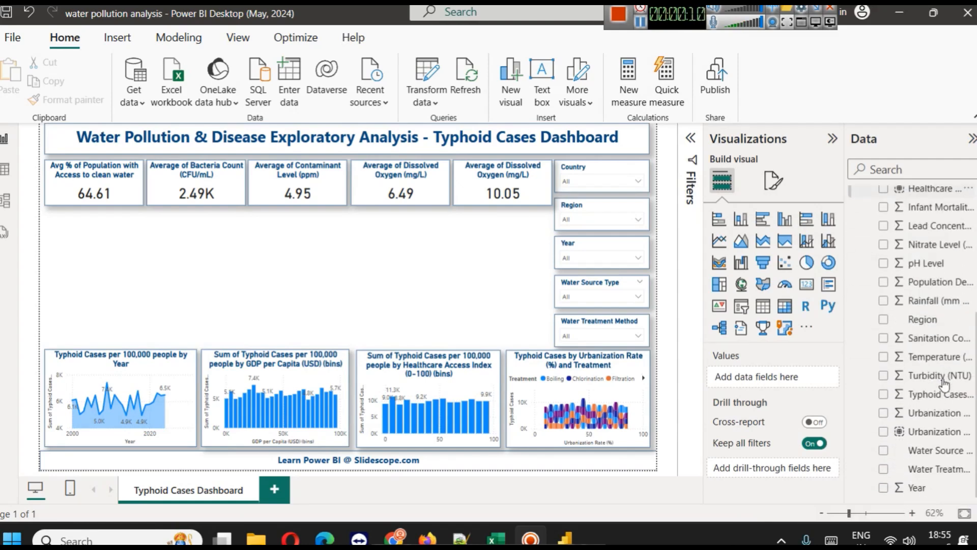
scroll(920, 336, "up", 4)
left_click(933, 164)
type("ra")
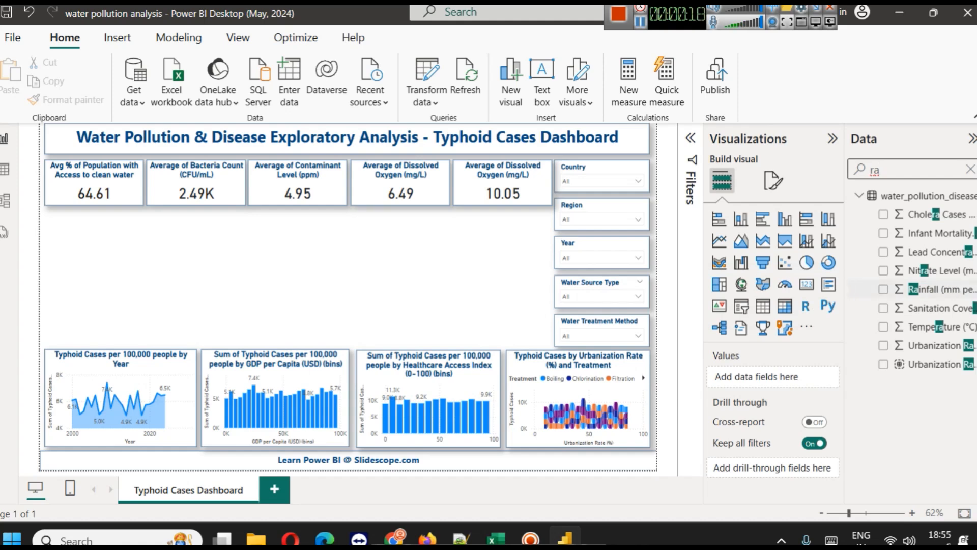
left_click(973, 291)
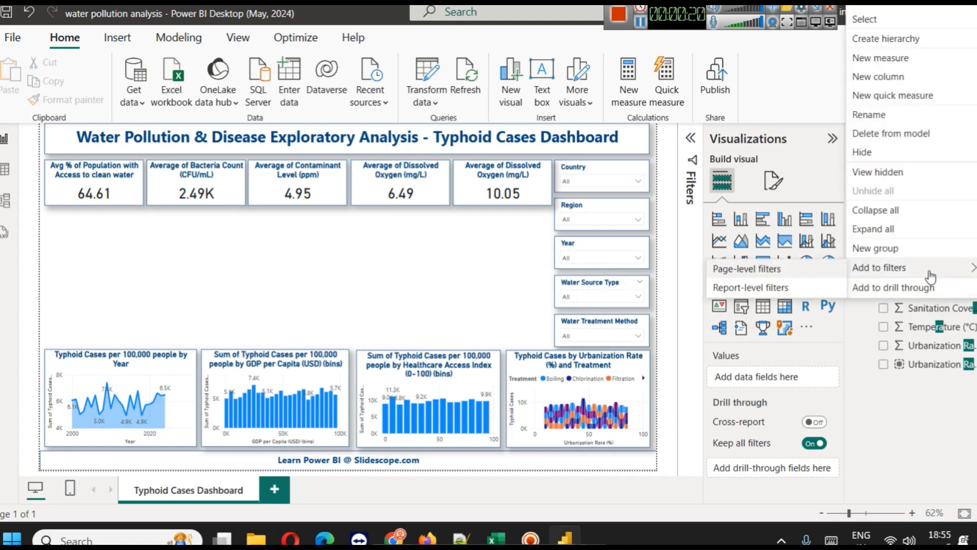
left_click(876, 248)
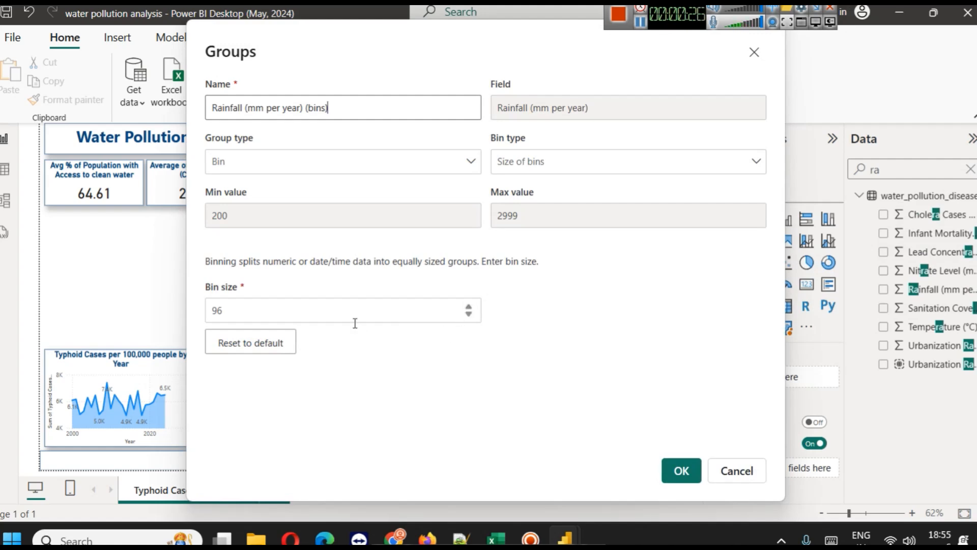
Bin Rainfall (mm per year) by number of bins with a bin count of 4 and create the group
left_click(533, 169)
left_click(554, 211)
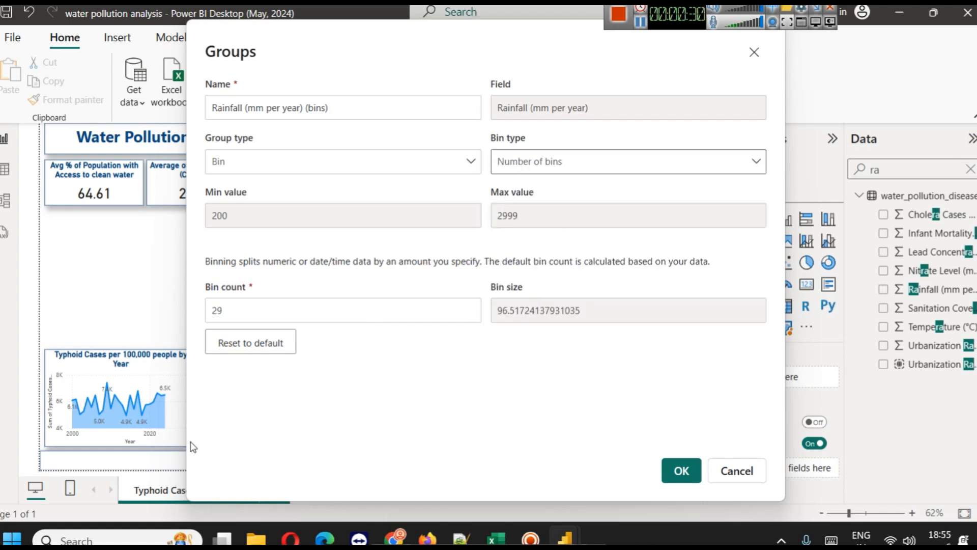
left_click(278, 307)
double_click(277, 306)
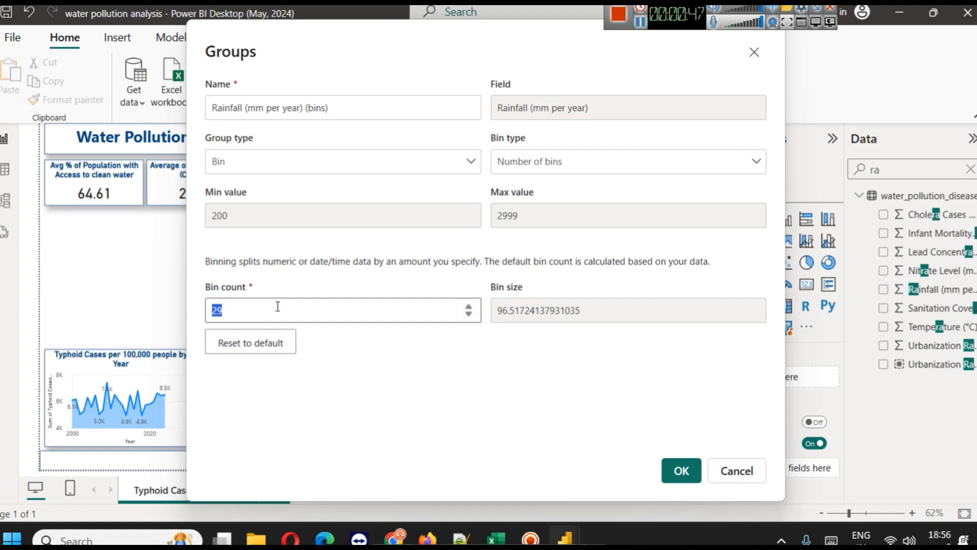
type("4")
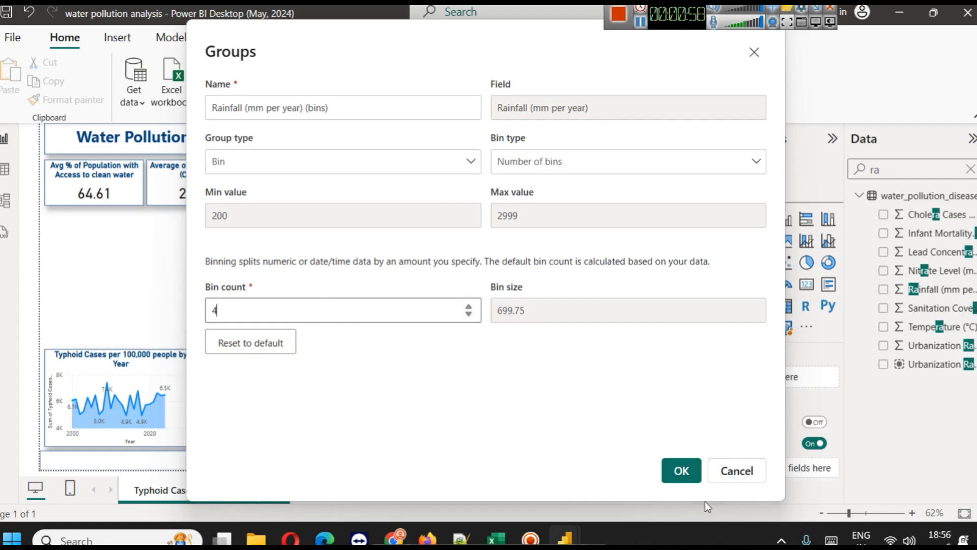
left_click(682, 471)
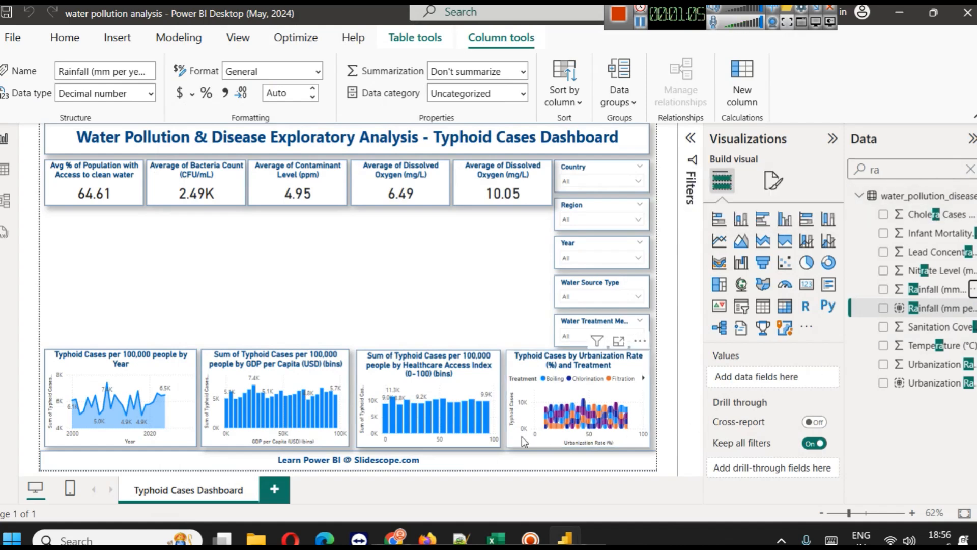
Clear the field search and insert a donut chart under the first KPI card, enlarged to fill the space above the Year chart
mouse_move(463, 407)
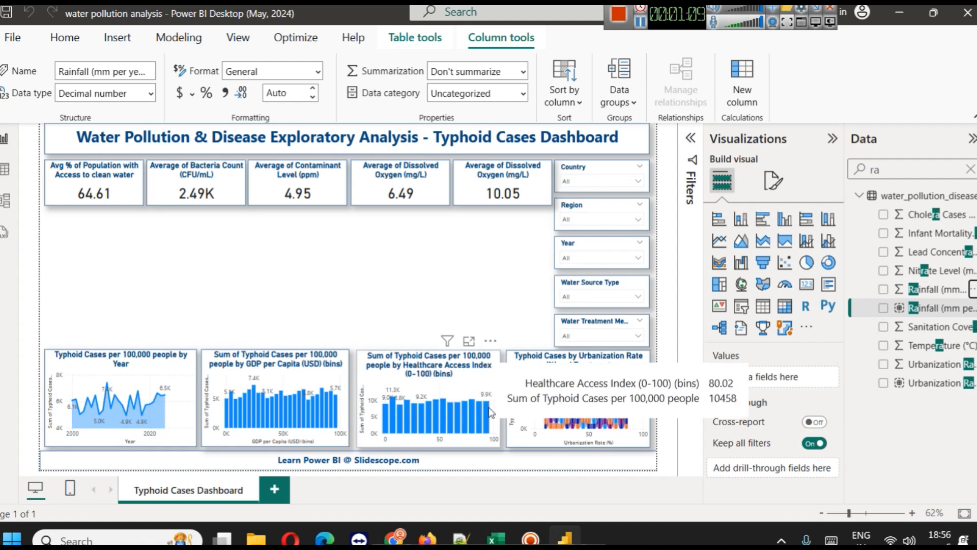
left_click(971, 168)
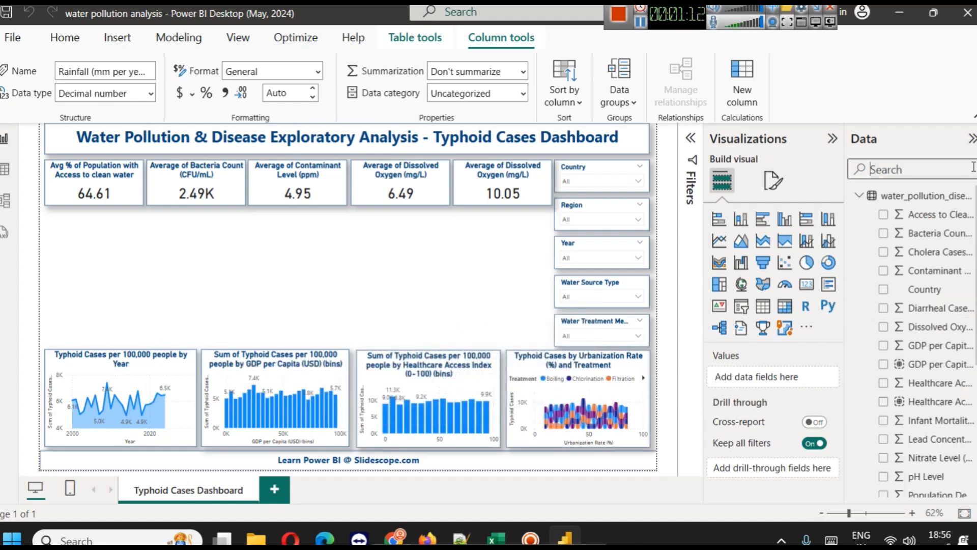
left_click(829, 262)
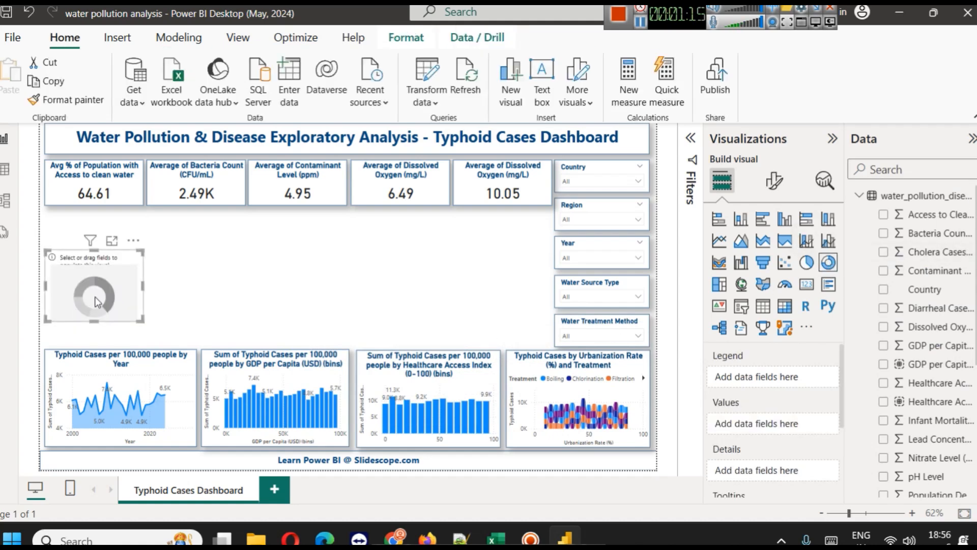
left_click_drag(100, 244, 91, 232)
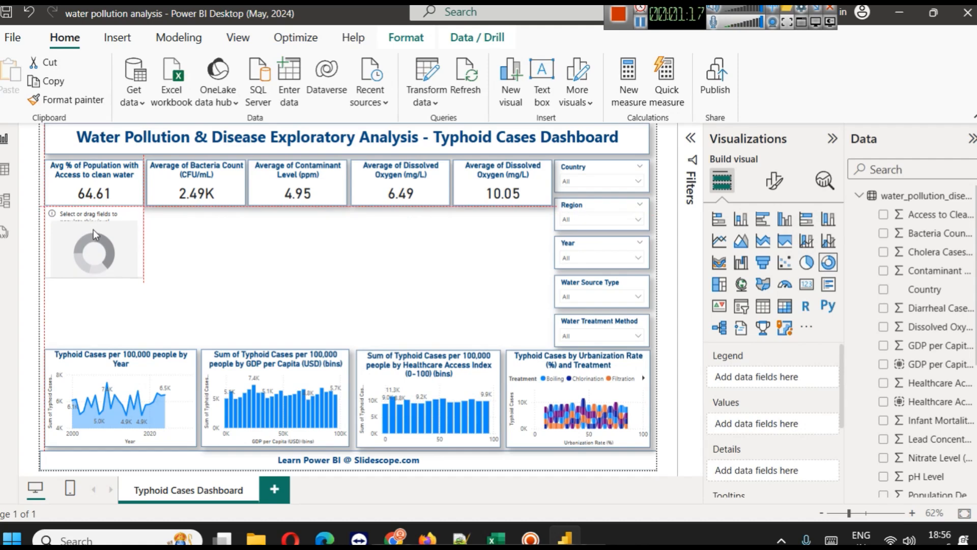
left_click_drag(94, 286, 102, 341)
left_click_drag(144, 276, 196, 278)
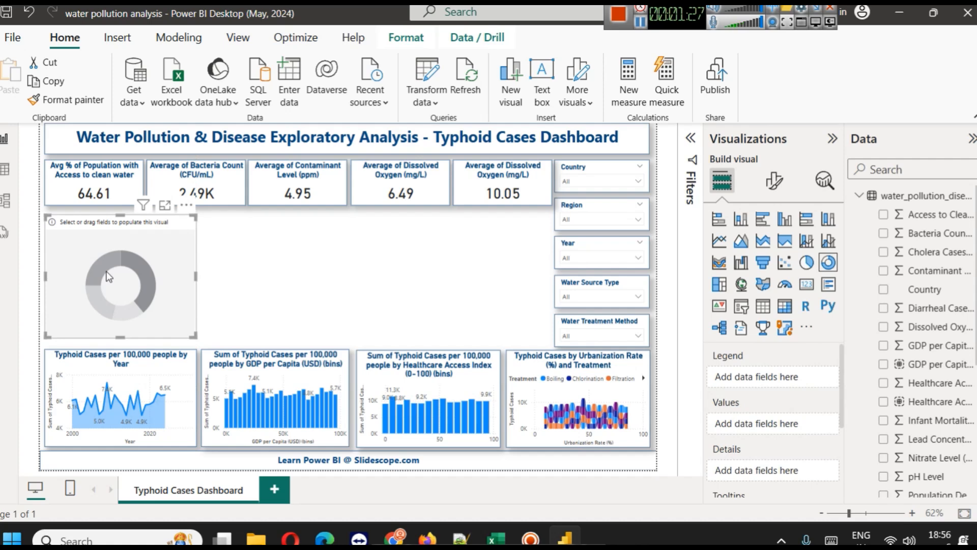
Assign Rainfall (mm per year) (bins) as the donut chart's legend and Typhoid Cases per 100,000 people as its values
scroll(922, 400, "down", 5)
left_click_drag(946, 304, 762, 368)
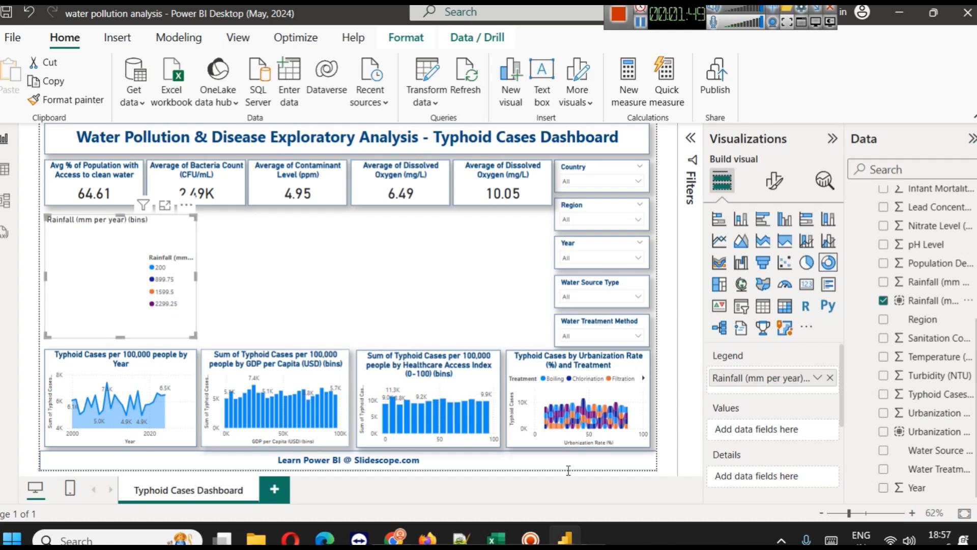
scroll(918, 413, "up", 5)
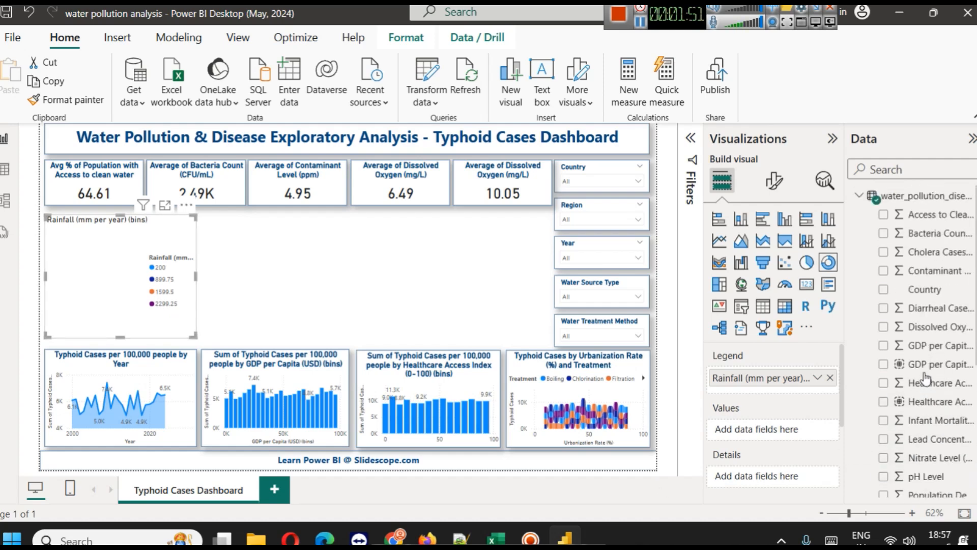
type("typ")
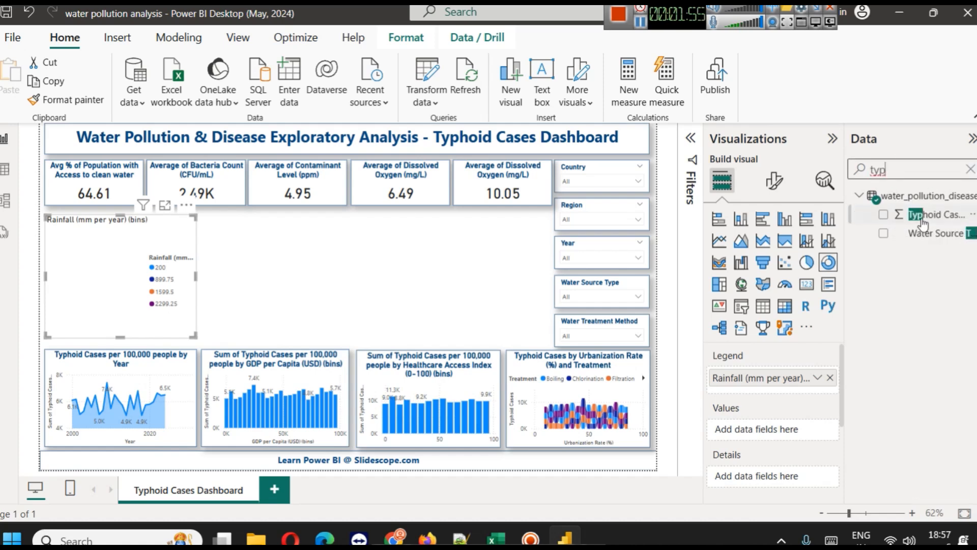
left_click_drag(923, 216, 749, 433)
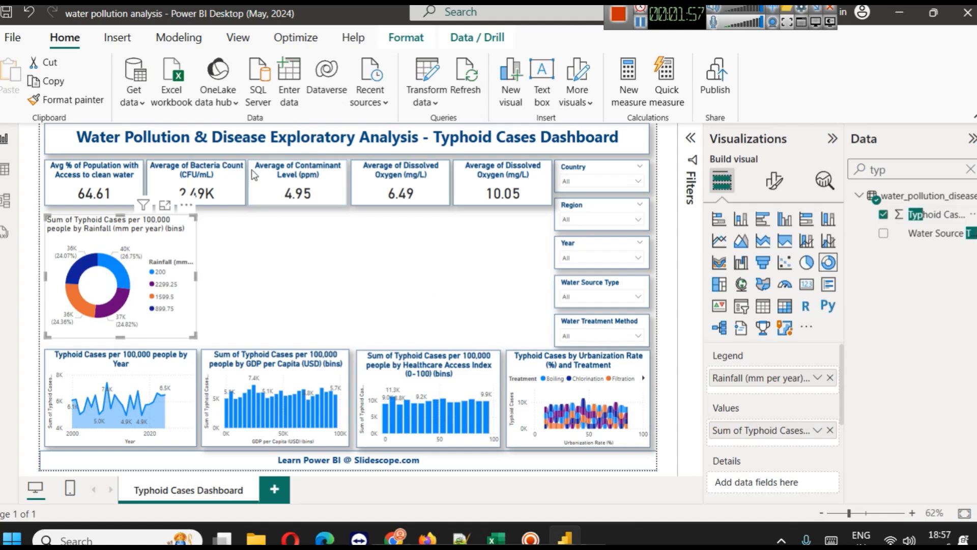
Inspect the rainfall donut chart's segments in focus mode and return to the report
left_click(167, 205)
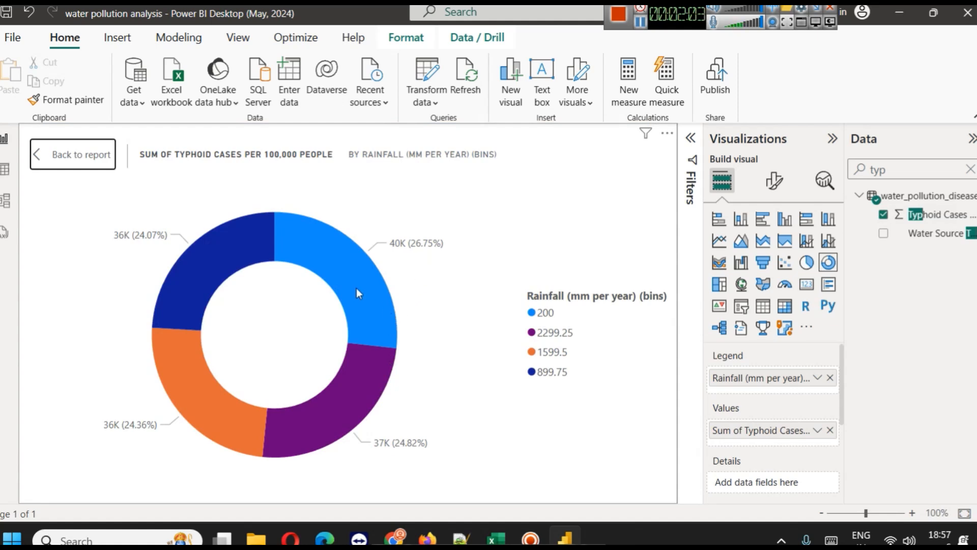
mouse_move(358, 293)
mouse_move(346, 440)
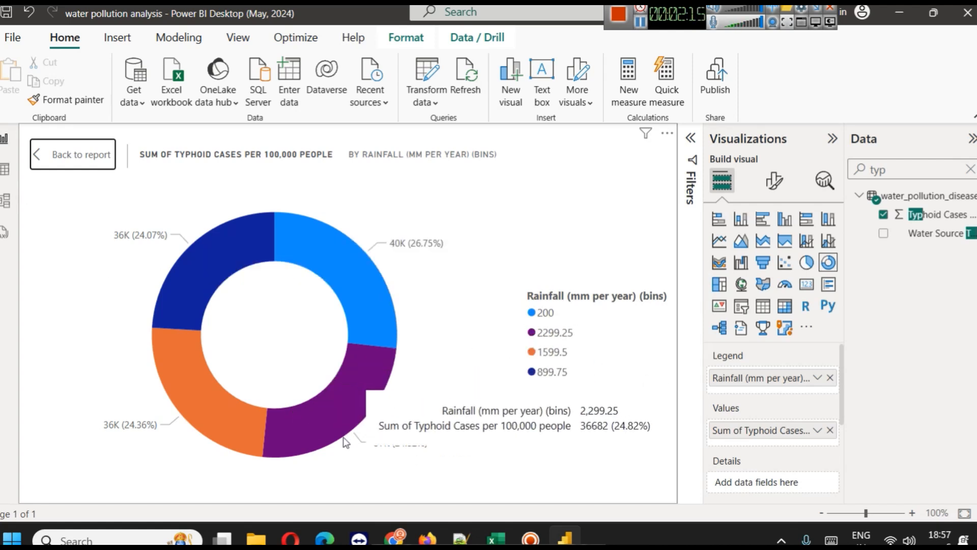
left_click(47, 151)
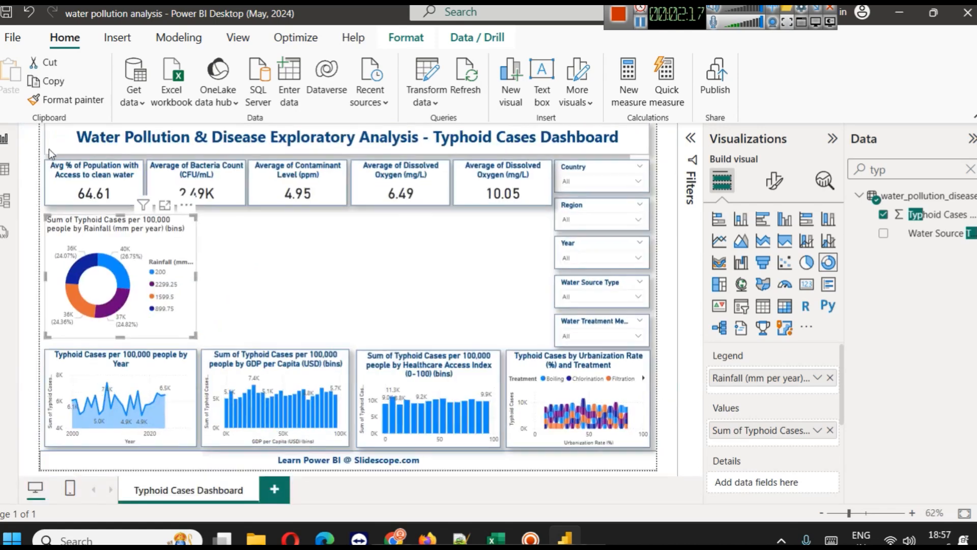
left_click(339, 267)
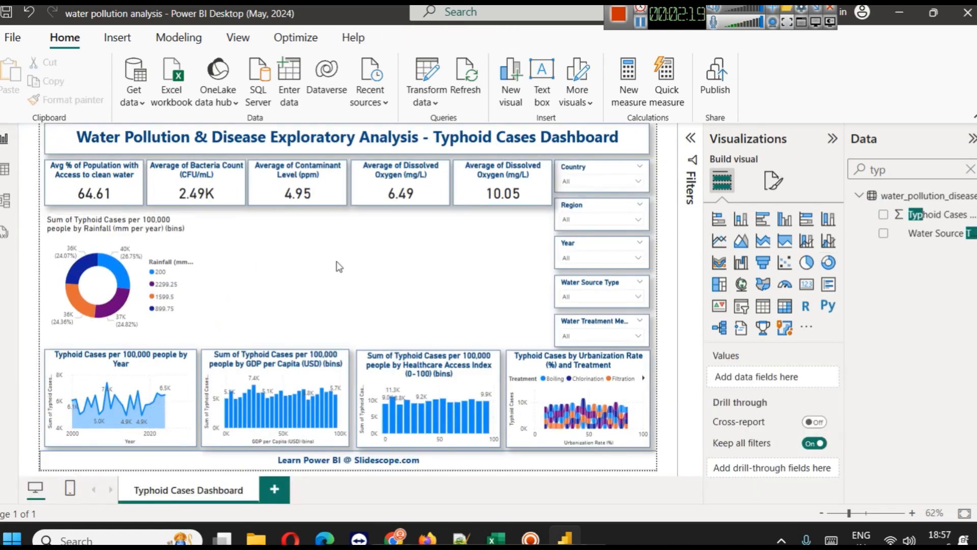
Copy the formatting of the Typhoid Cases by Year chart onto the rainfall donut chart with Format Painter
left_click(179, 233)
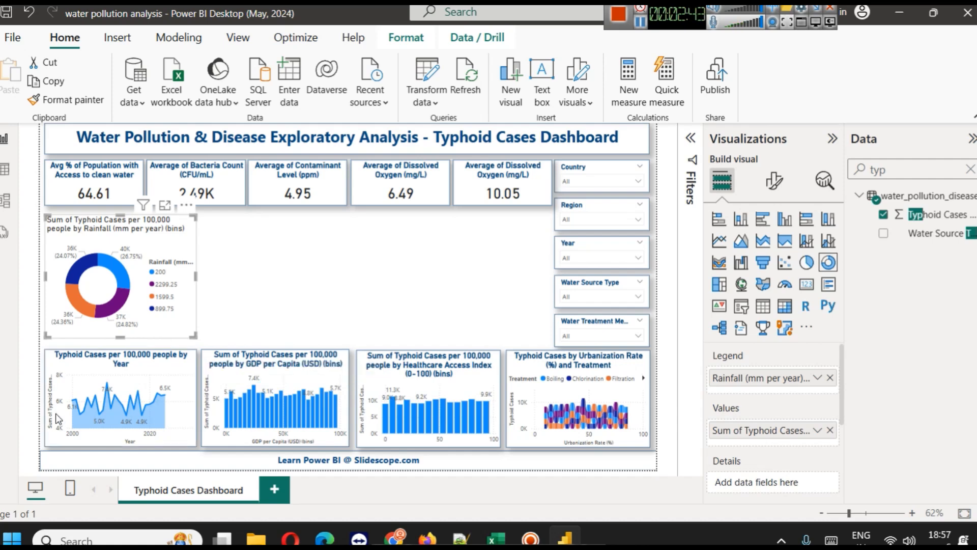
left_click(158, 385)
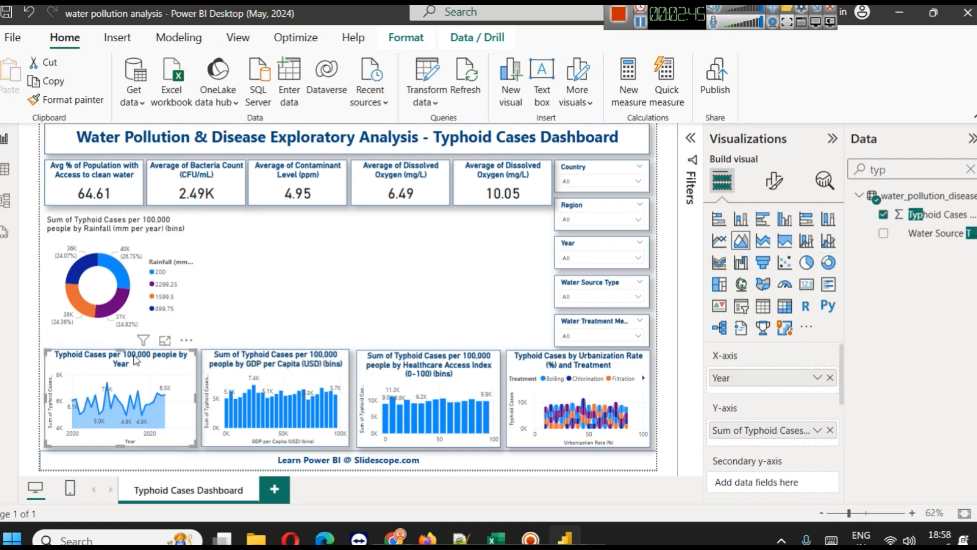
left_click(50, 98)
left_click(135, 231)
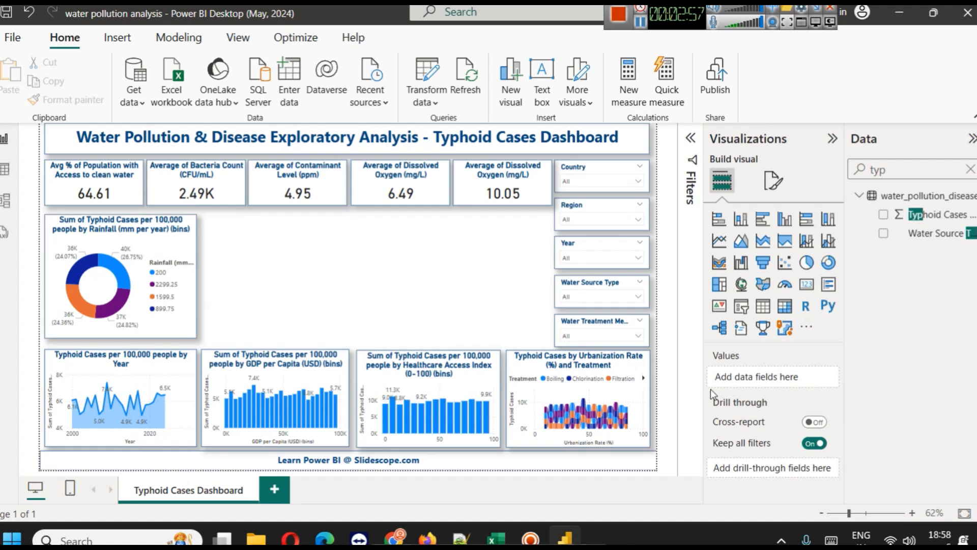
Rename the rainfall donut's legend field to "Rainfall (mm per year)" for this visual
left_click(171, 228)
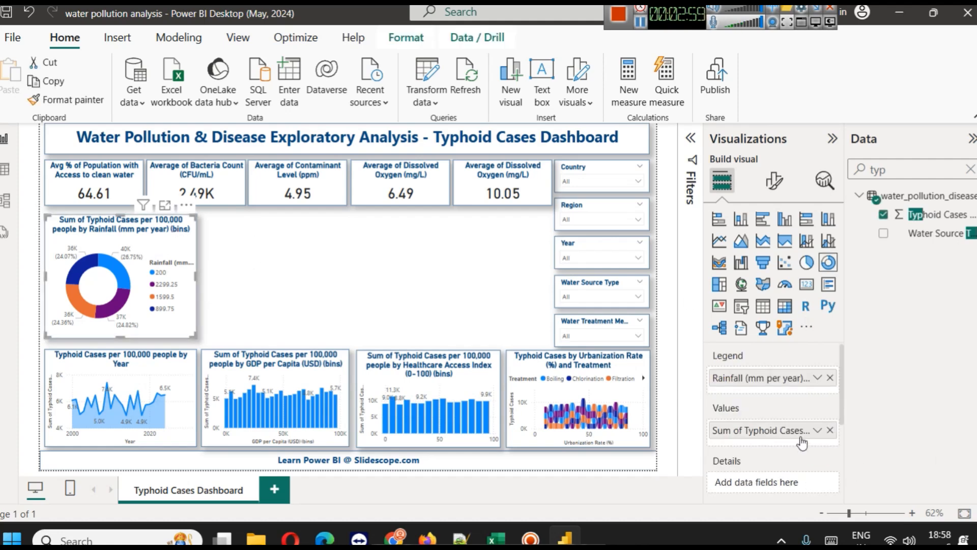
left_click(818, 378)
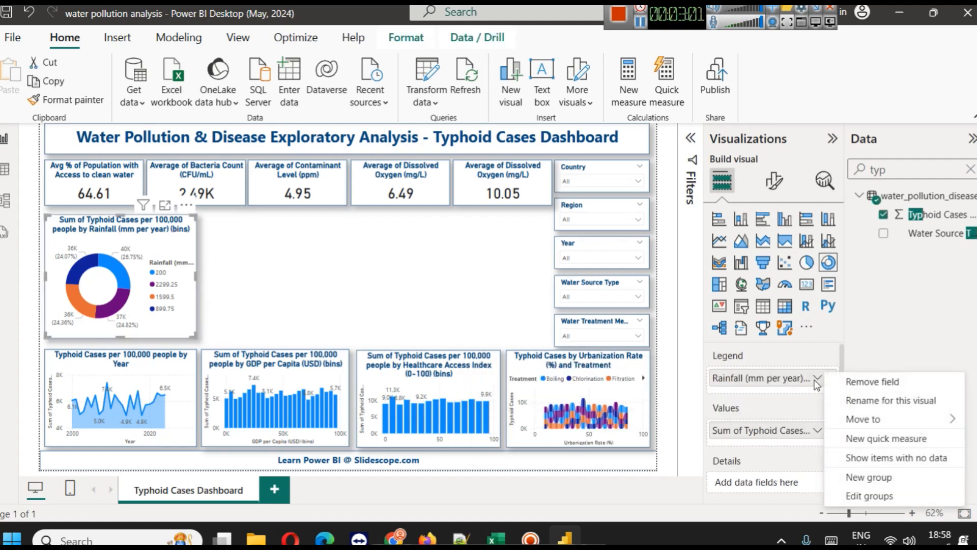
left_click(897, 400)
key("BackSpace")
key("BackSpace")
key("BackSpace")
key("BackSpace")
key("BackSpace")
key("Return")
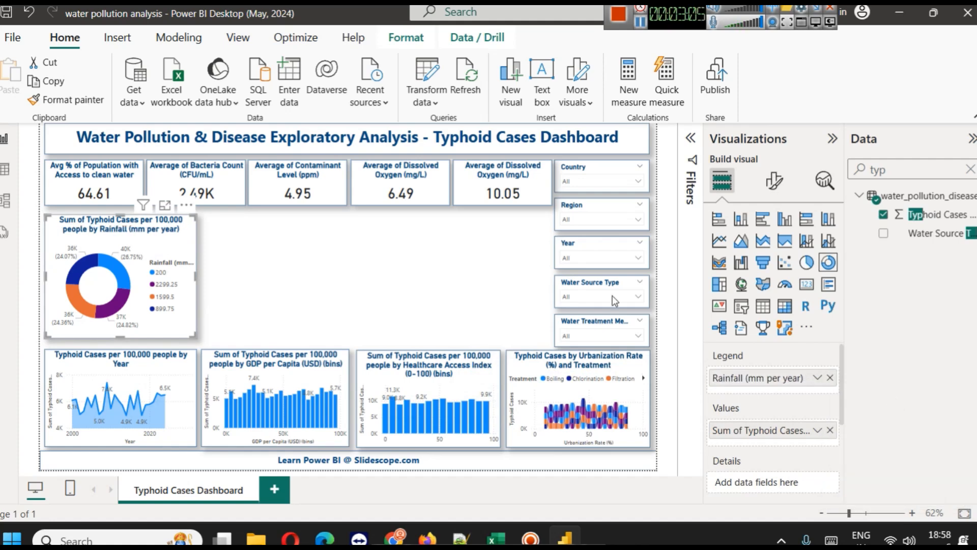
left_click(297, 264)
left_click(640, 22)
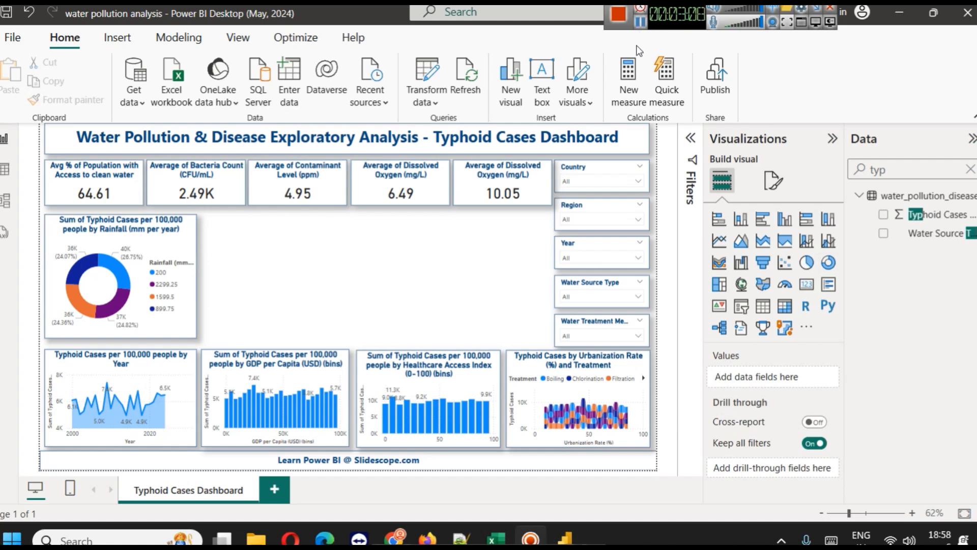
Duplicate the rainfall donut chart, place the copy beside the original and narrow it to align with the GDP chart below
left_click(641, 23)
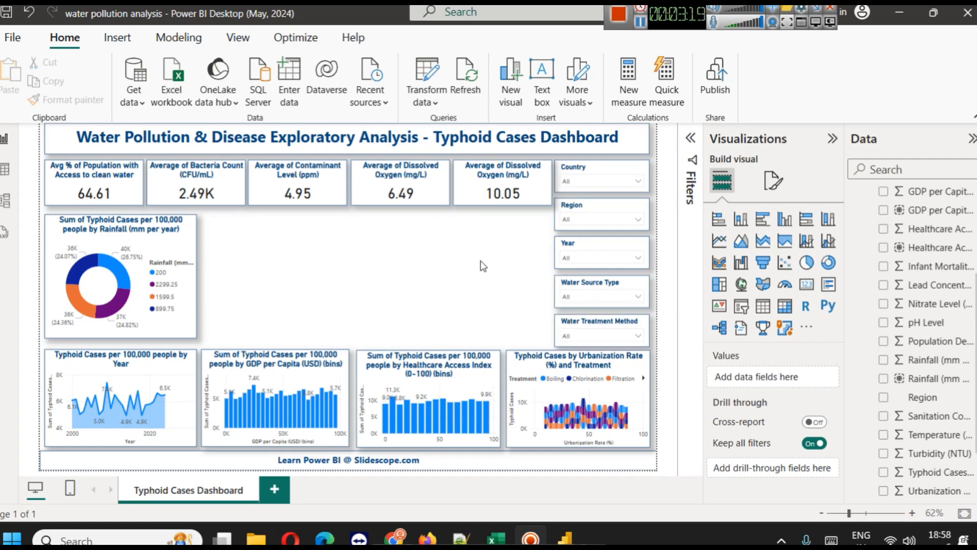
left_click(171, 232)
key("ctrl+c")
key("ctrl+v")
left_click_drag(163, 237, 316, 233)
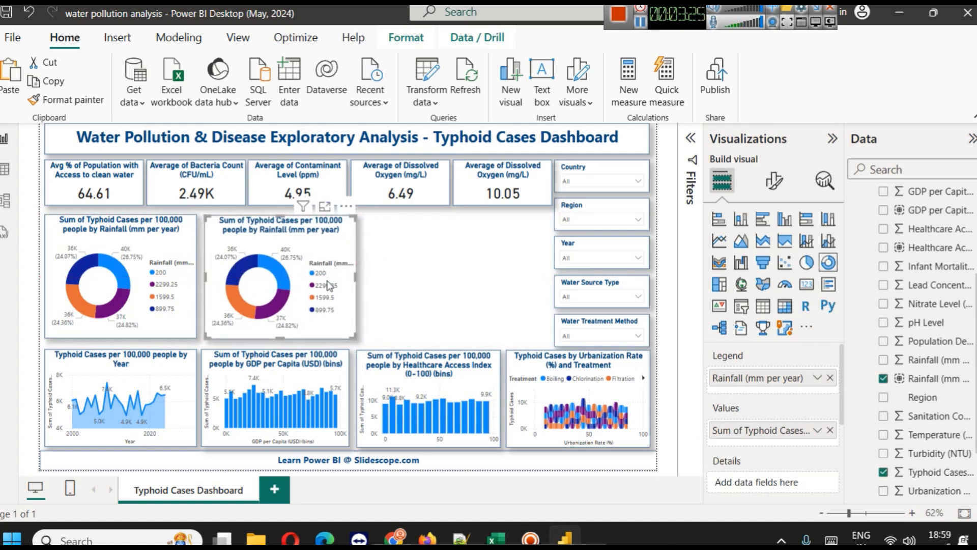
left_click_drag(355, 282, 348, 284)
left_click(426, 284)
Replace the duplicated donut chart's legend field with Water Source Type
left_click(306, 267)
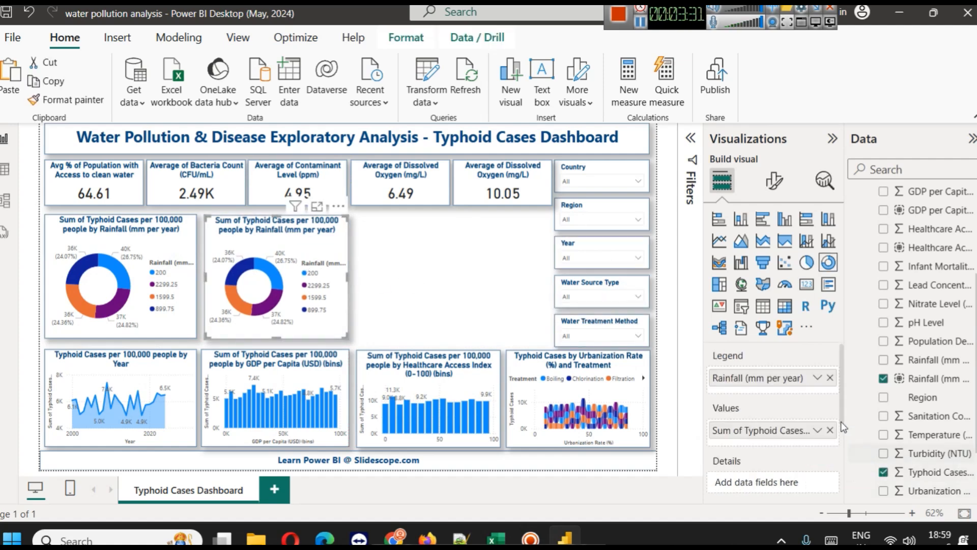
left_click(829, 378)
scroll(927, 415, "down", 3)
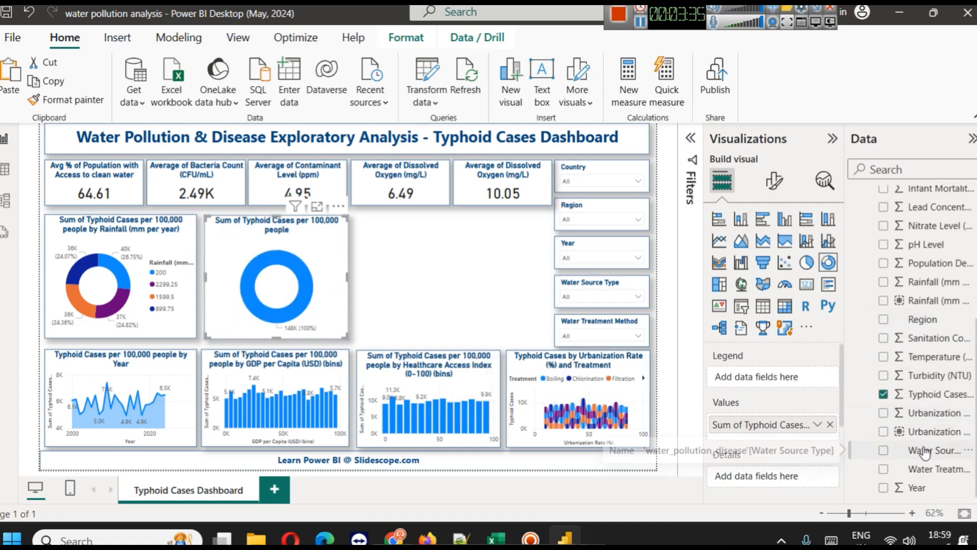
left_click_drag(926, 452, 787, 387)
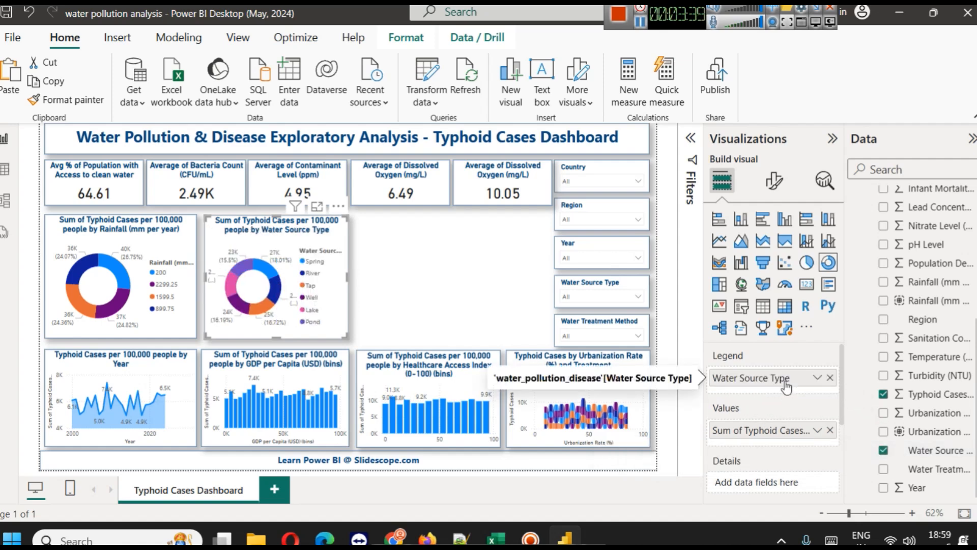
Inspect the Water Source Type donut chart enlarged in focus mode, return to the report and convert it to a pie chart
left_click(317, 206)
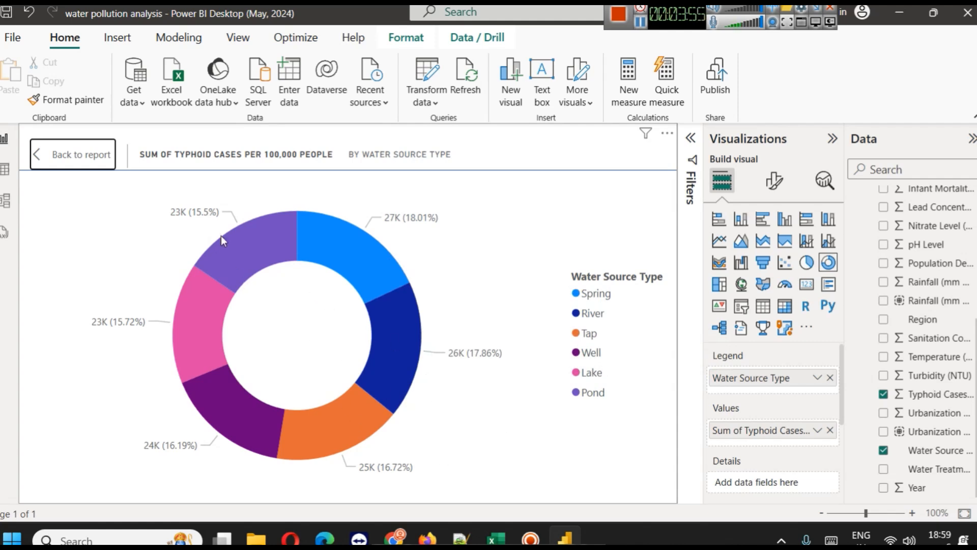
mouse_move(224, 239)
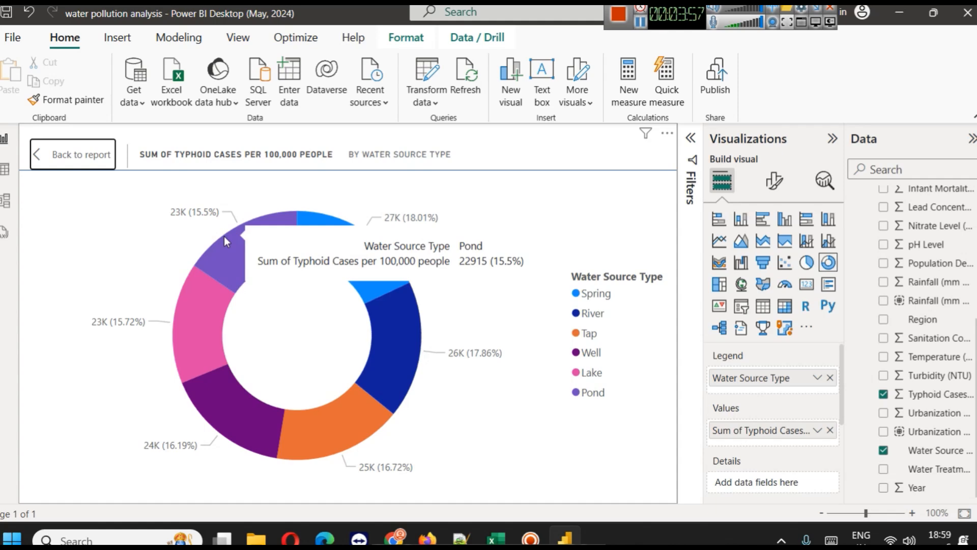
left_click(80, 153)
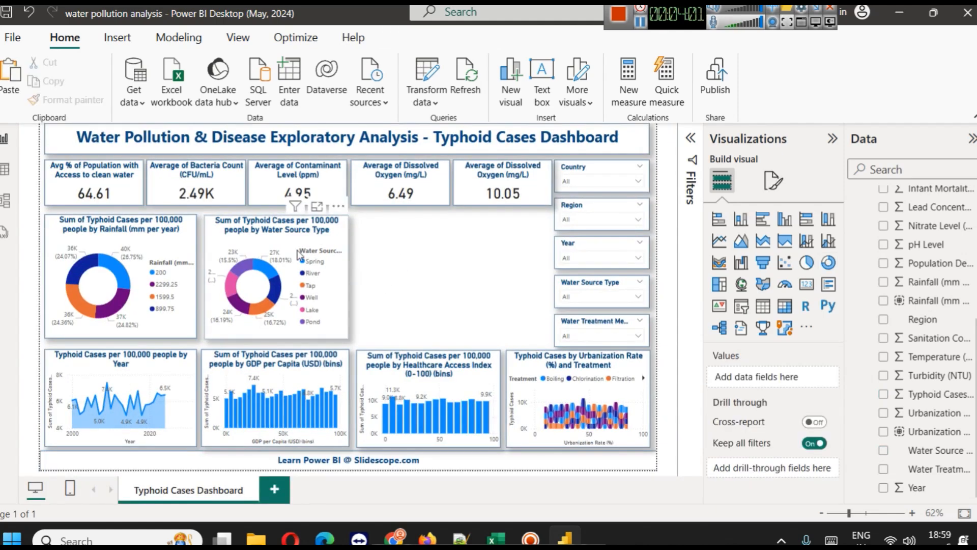
left_click(807, 262)
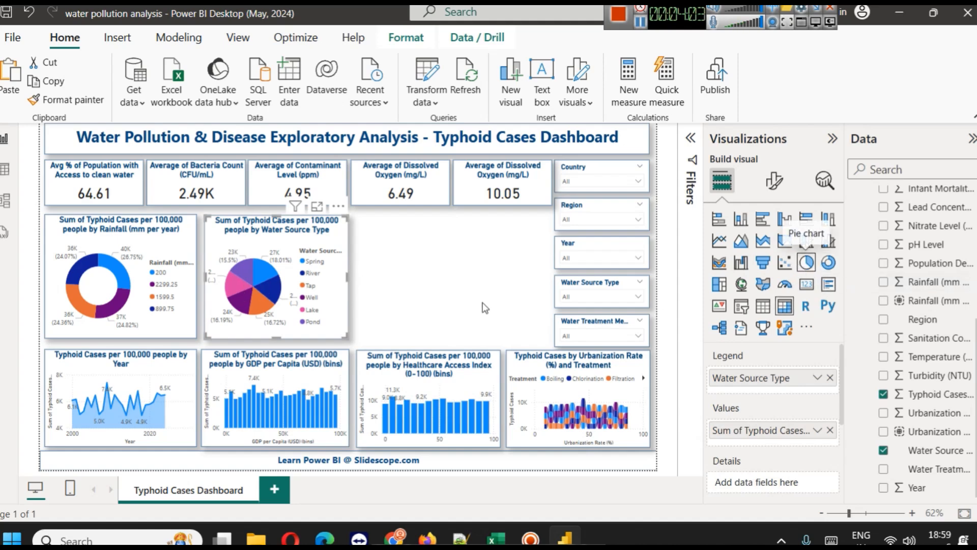
Insert a treemap in the empty space beside the pie chart and widen it to reach the slicers
left_click(377, 232)
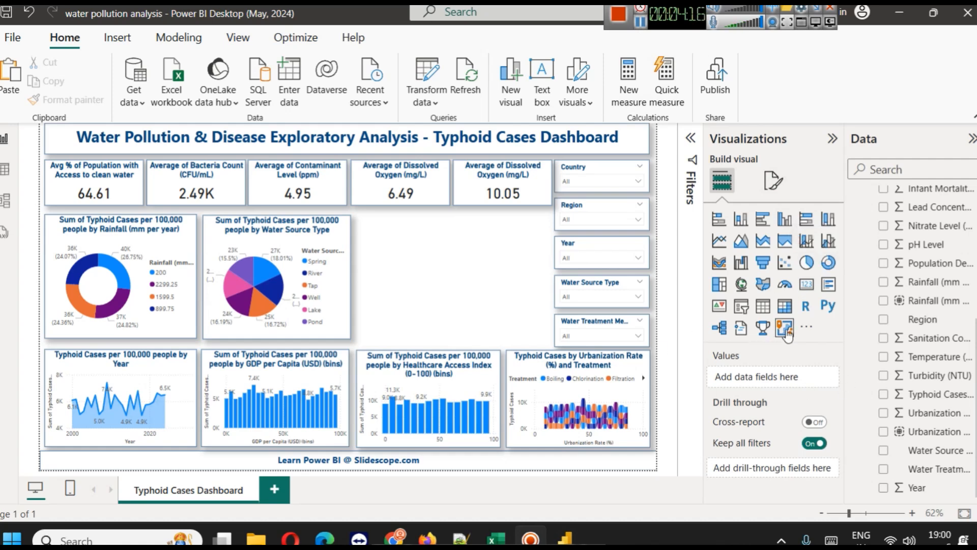
left_click(719, 286)
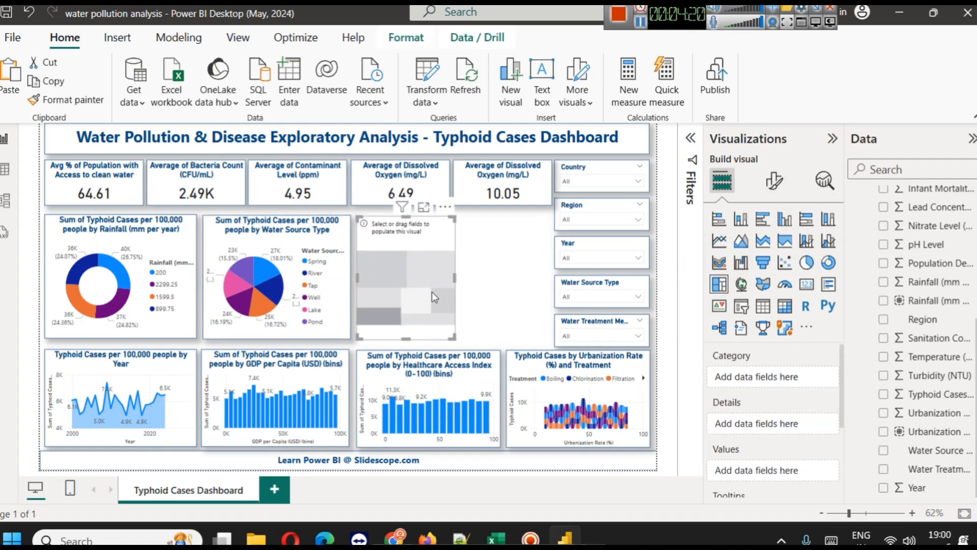
left_click_drag(455, 278, 549, 284)
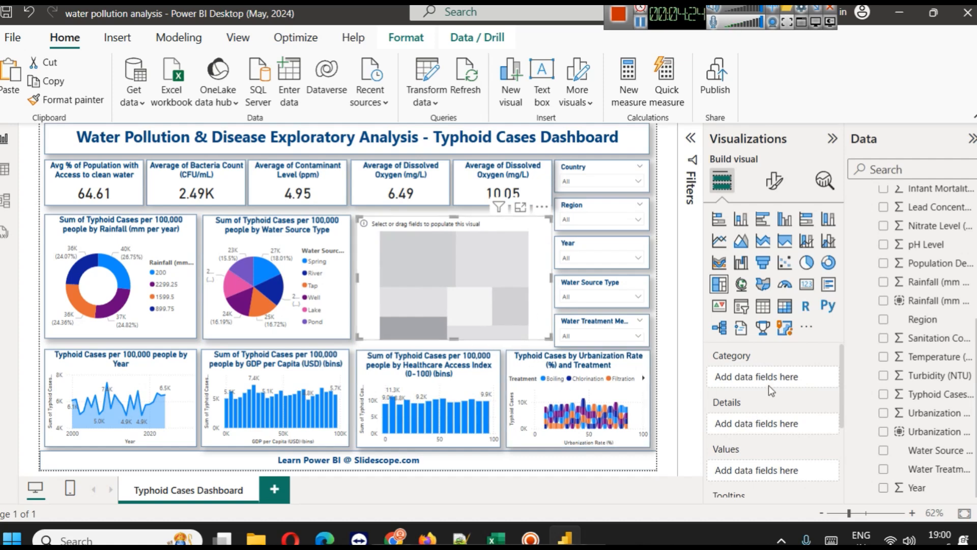
left_click_drag(948, 320, 763, 376)
left_click(818, 378)
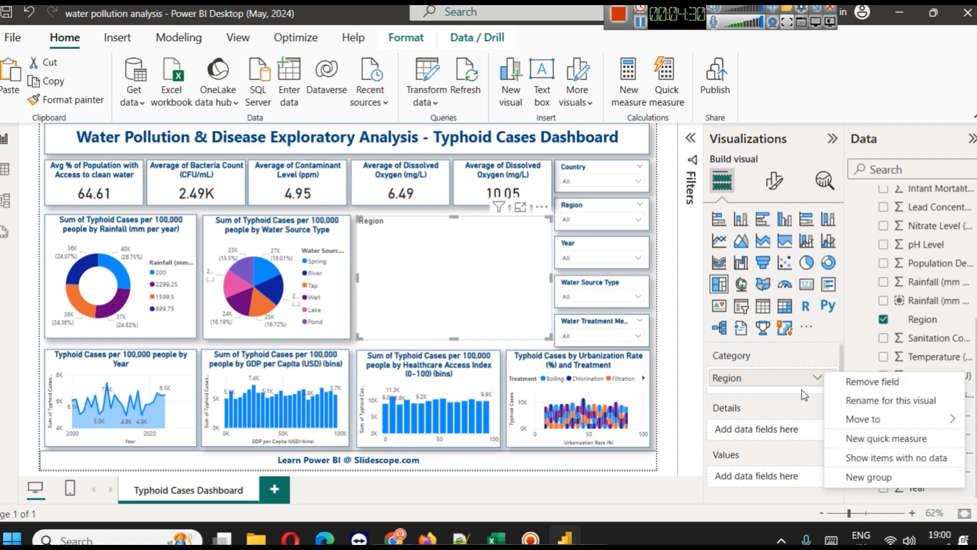
left_click(801, 390)
left_click(827, 378)
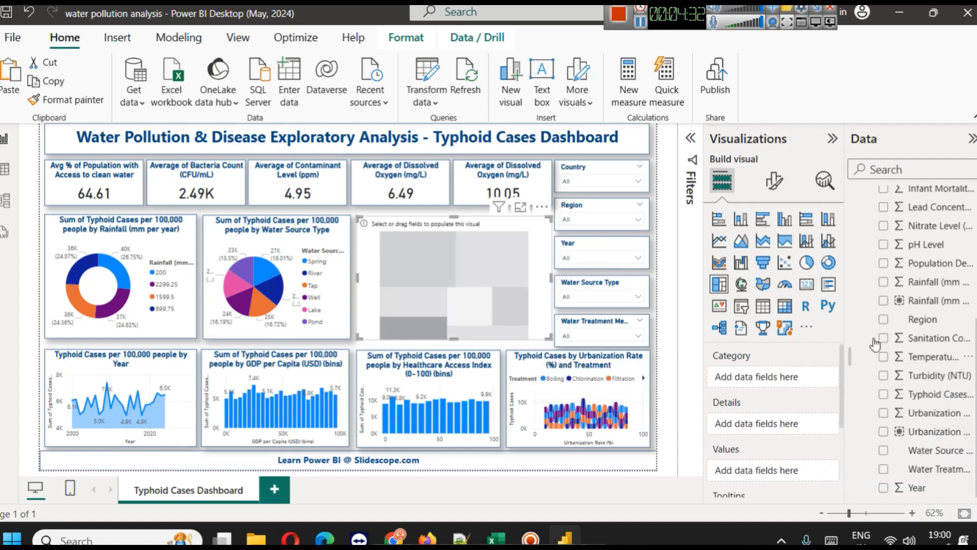
Set the treemap's category to Country and its values to the sum of Typhoid Cases per 100,000 people, leaving the details empty
scroll(923, 324, "up", 5)
left_click_drag(924, 289, 746, 379)
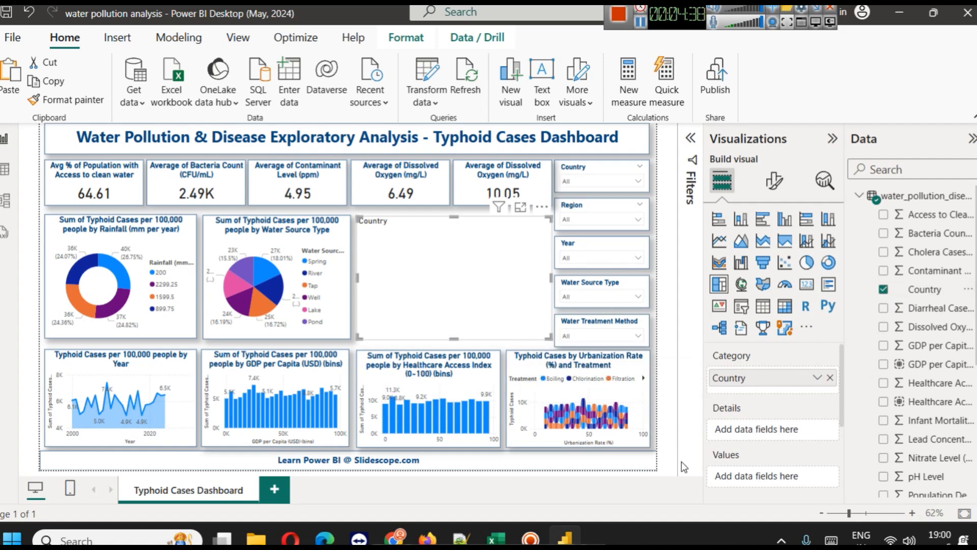
scroll(766, 424, "down", 3)
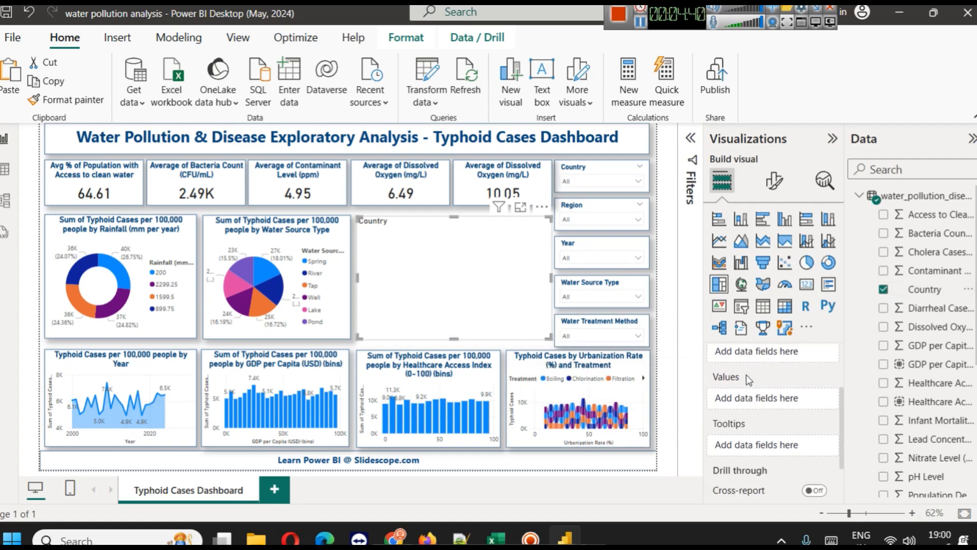
scroll(762, 427, "up", 2)
scroll(761, 429, "down", 2)
scroll(939, 421, "down", 5)
scroll(939, 421, "up", 3)
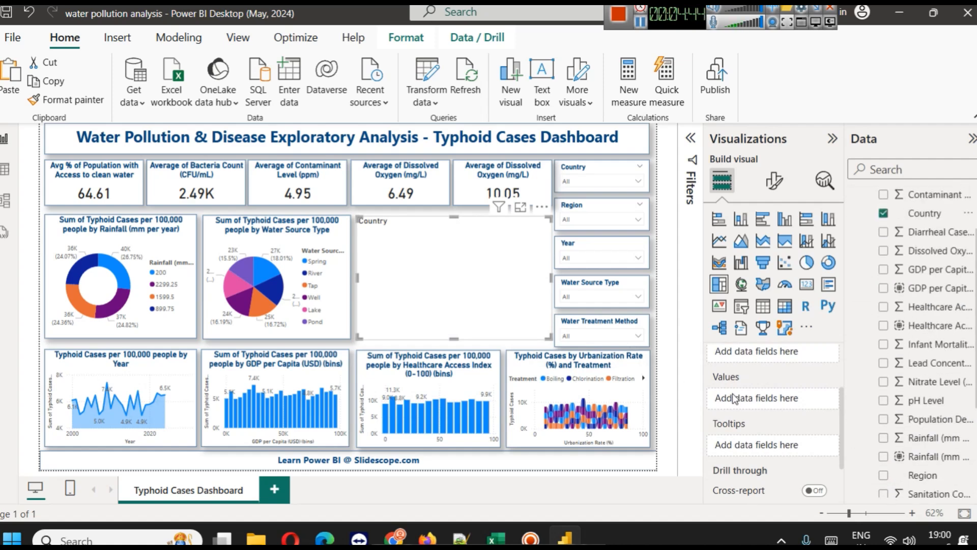
scroll(754, 407, "up", 2)
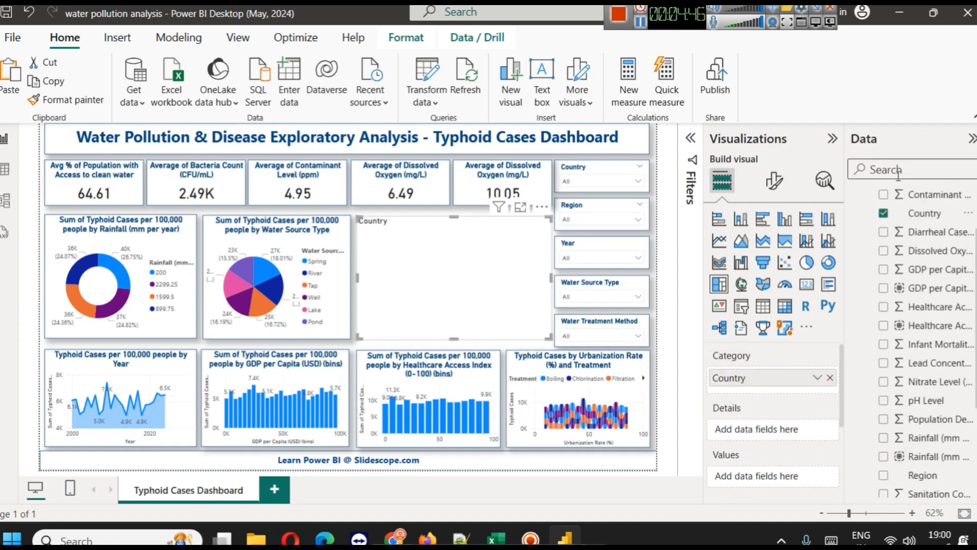
type("typ")
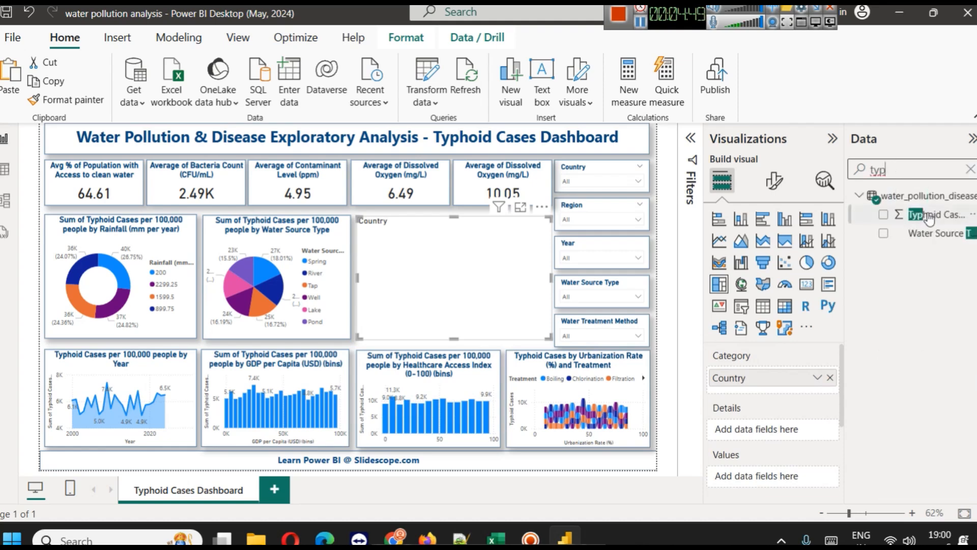
left_click_drag(929, 214, 784, 430)
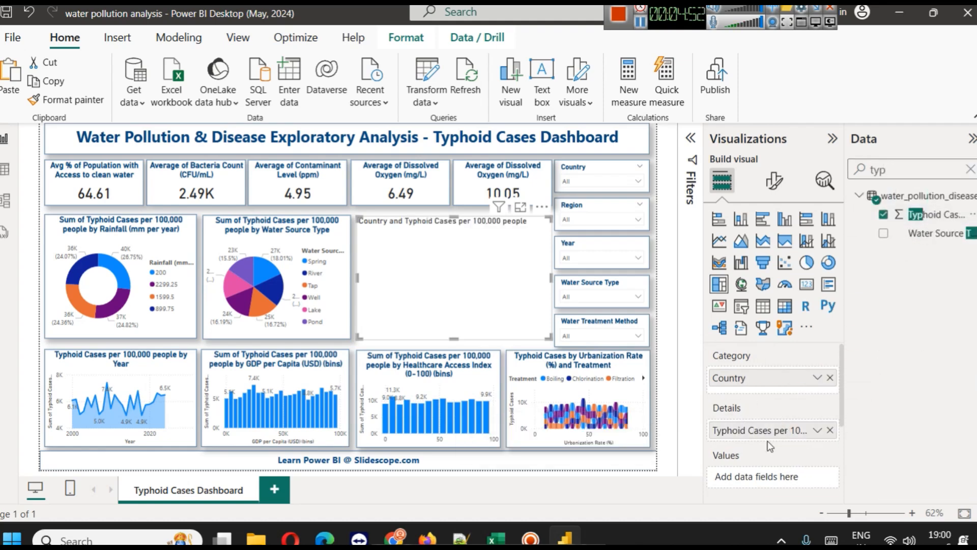
left_click_drag(942, 216, 789, 475)
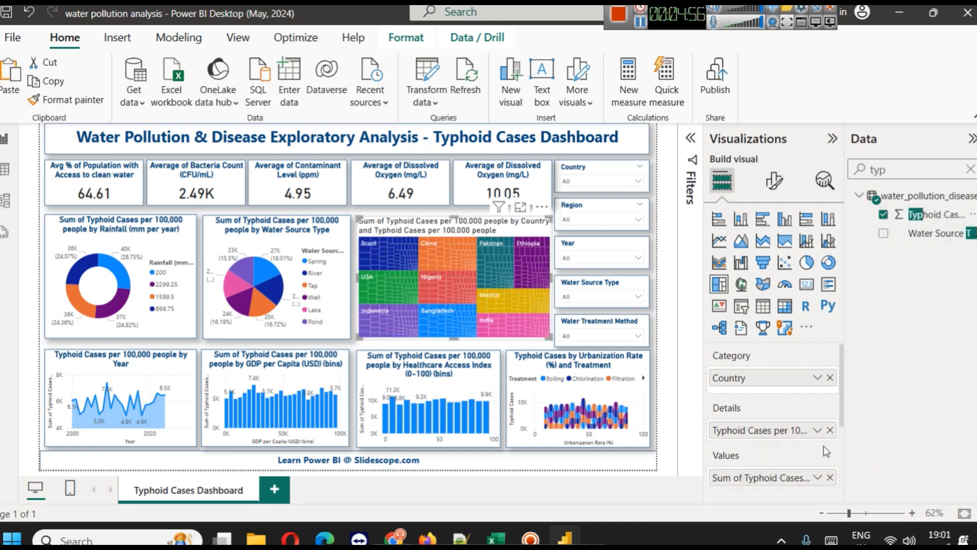
left_click(830, 431)
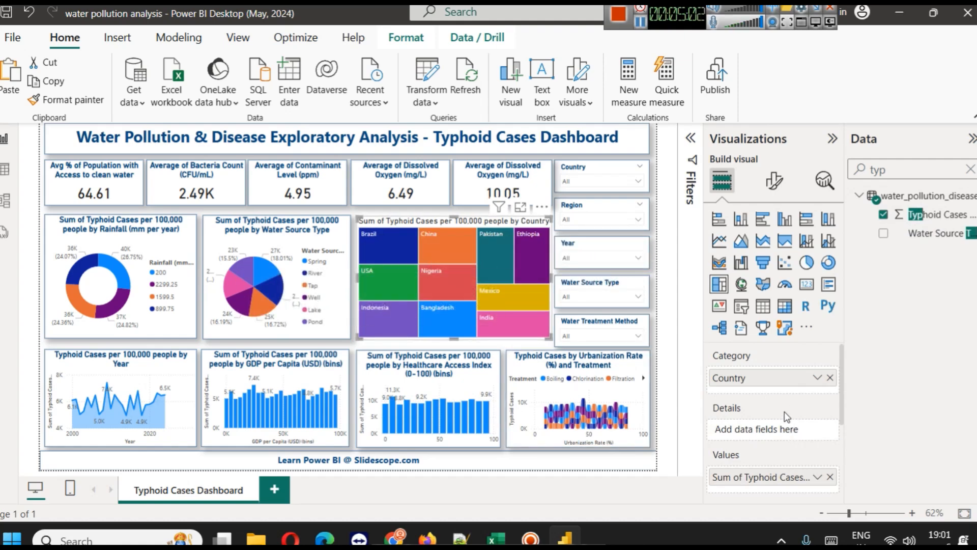
Turn on data labels for the country treemap
scroll(788, 417, "down", 3)
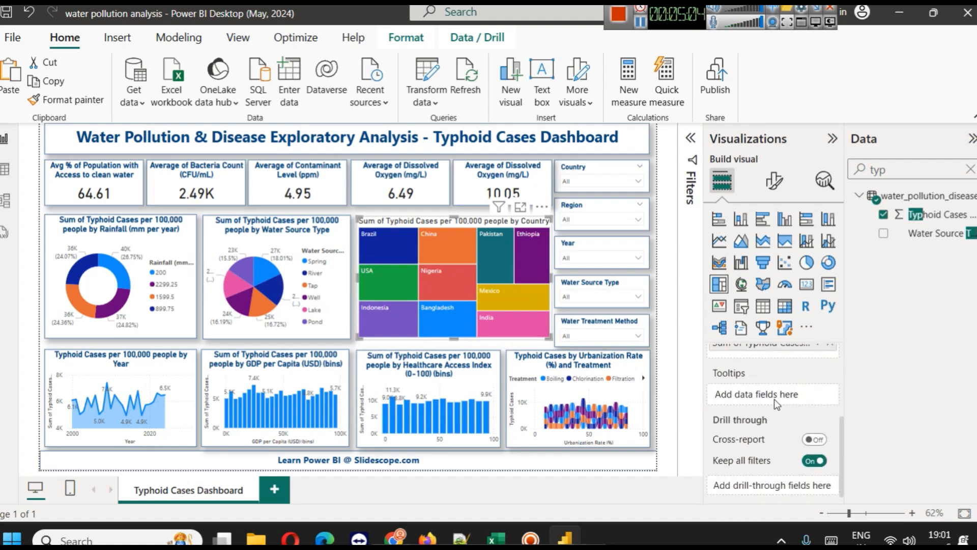
left_click(784, 182)
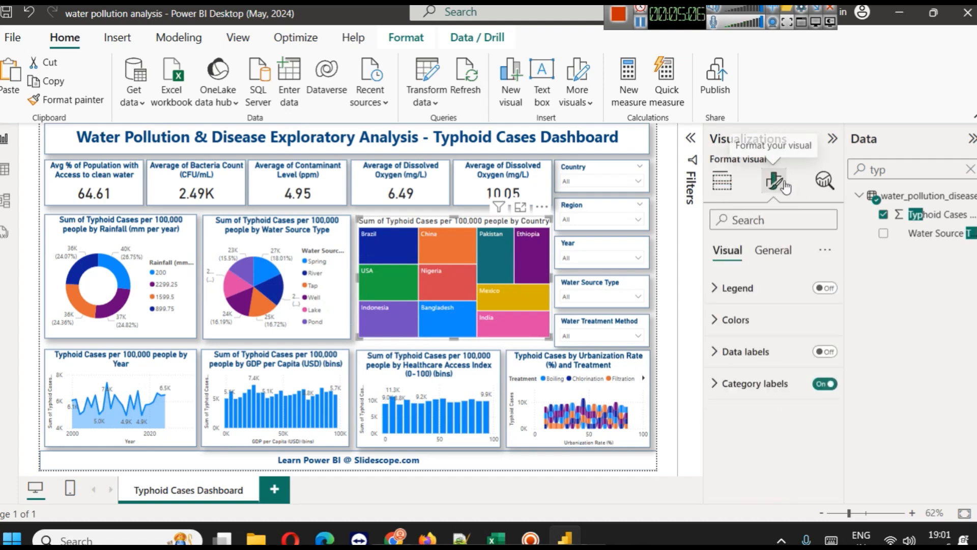
left_click(822, 354)
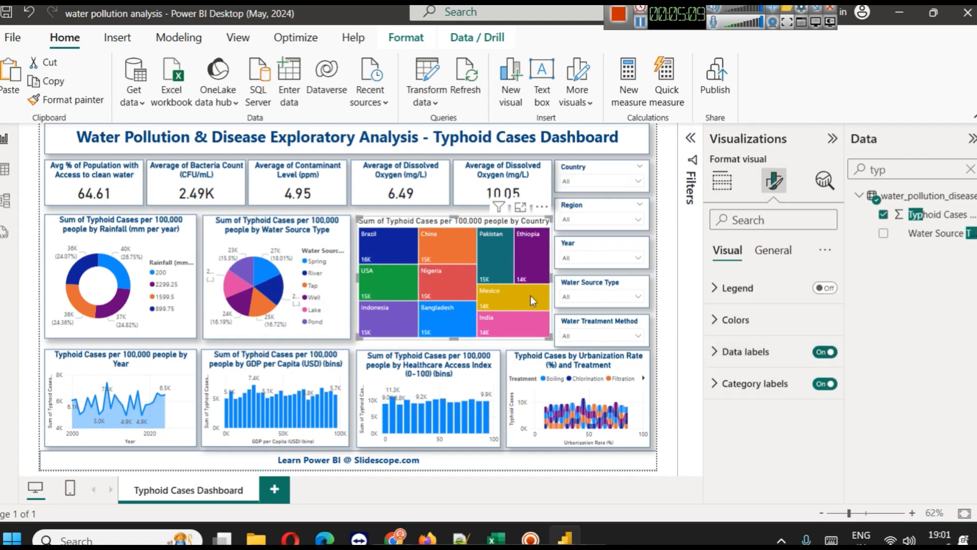
Copy the formatting of the Water Source Type pie chart onto the country treemap with Format Painter
left_click(298, 234)
left_click_drag(299, 235, 287, 224)
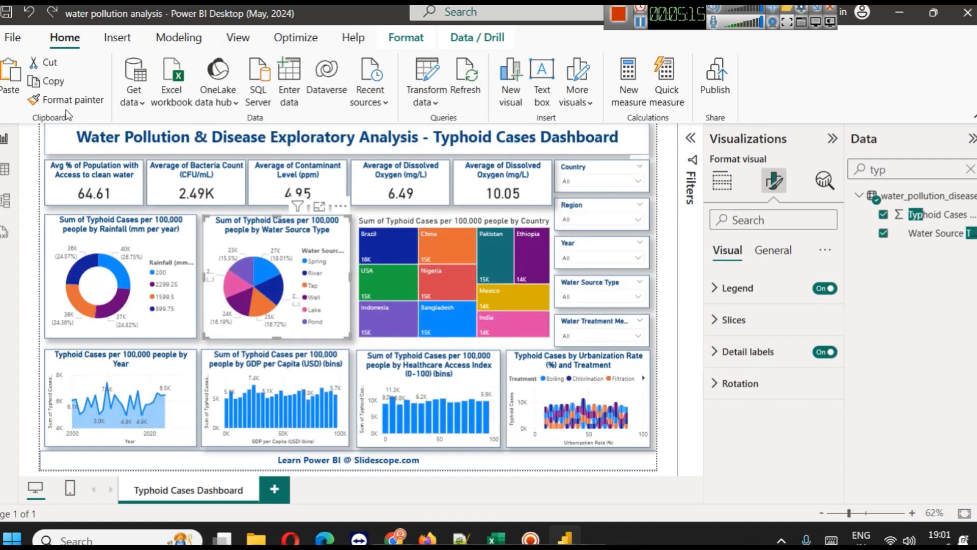
left_click(54, 100)
left_click(475, 242)
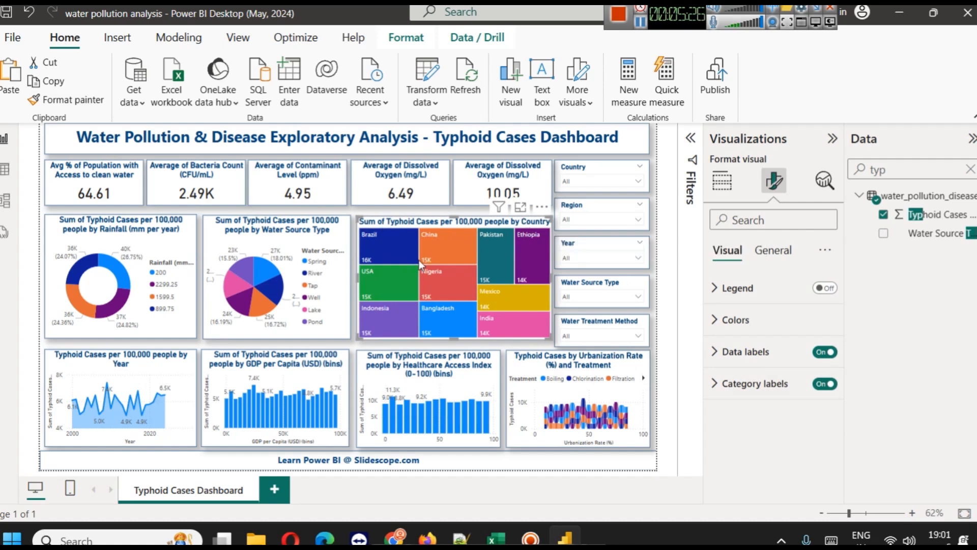
mouse_move(382, 246)
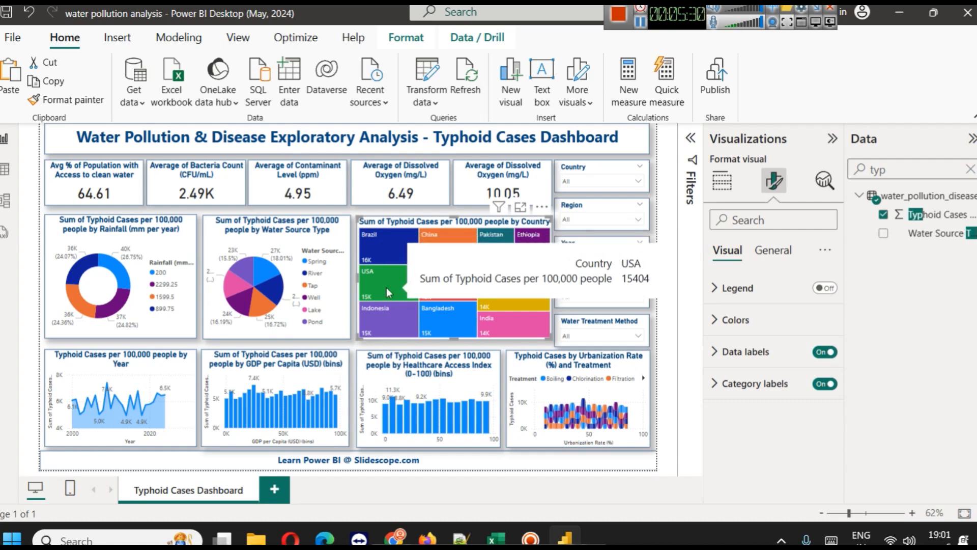
mouse_move(392, 321)
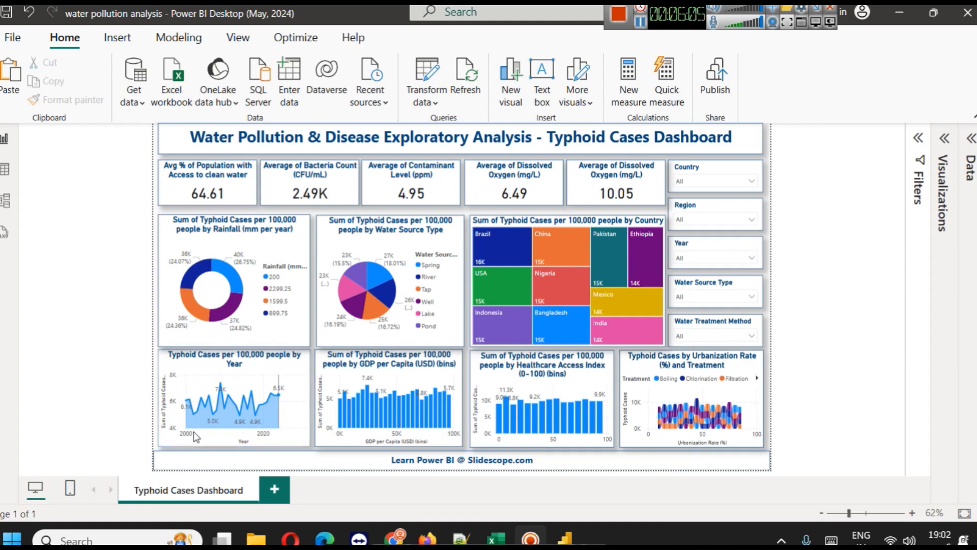
Widen the GDP per Capita chart slightly so its edge aligns with the Water Source Type pie chart above, and deselect it
left_click(462, 394)
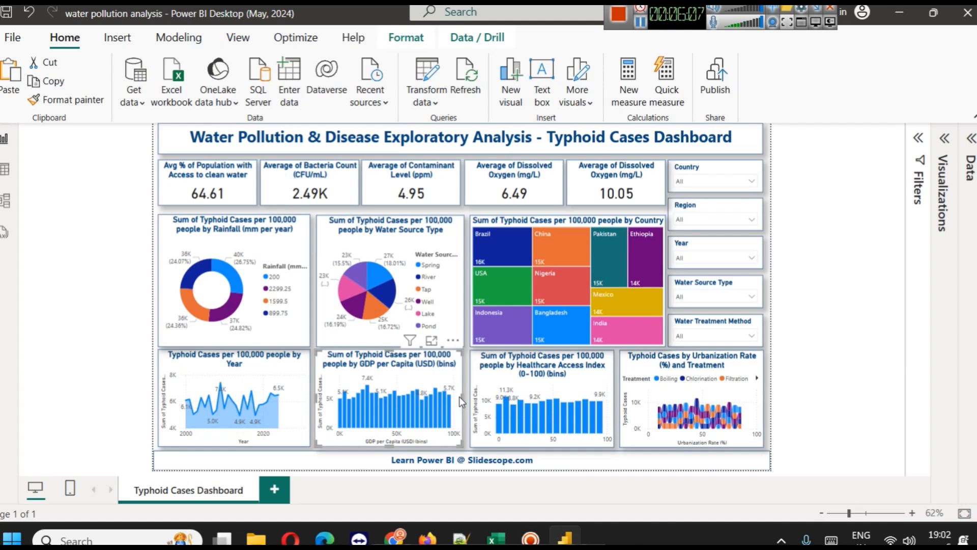
left_click_drag(460, 396, 463, 396)
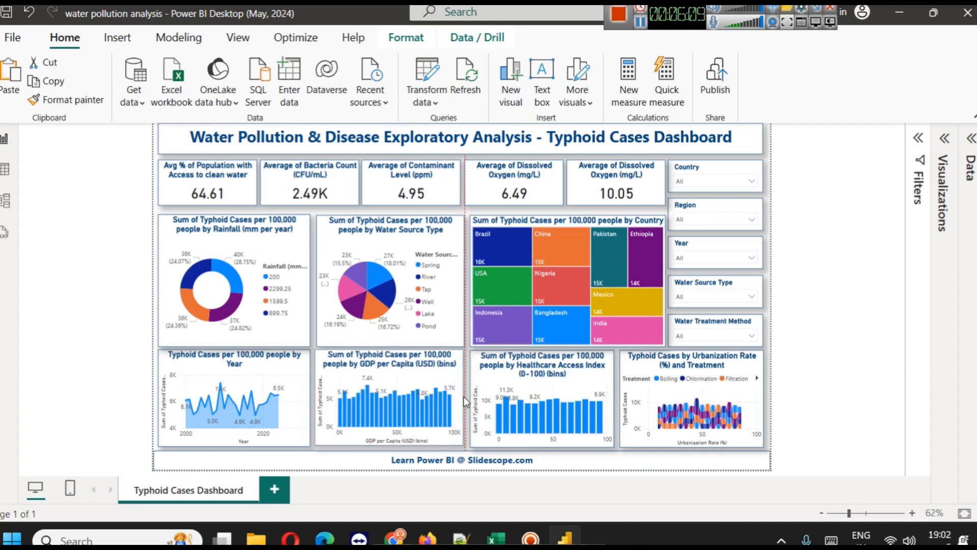
left_click(788, 361)
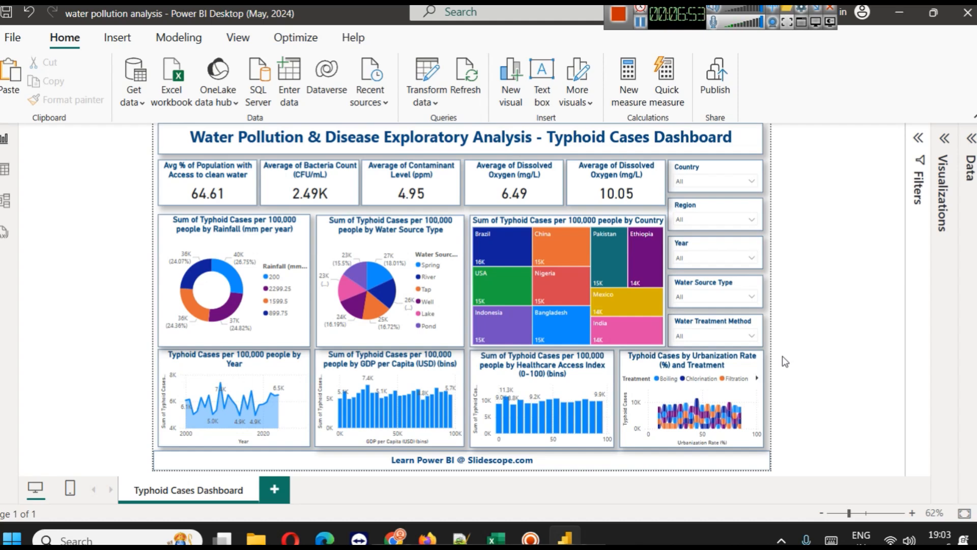
mouse_move(749, 322)
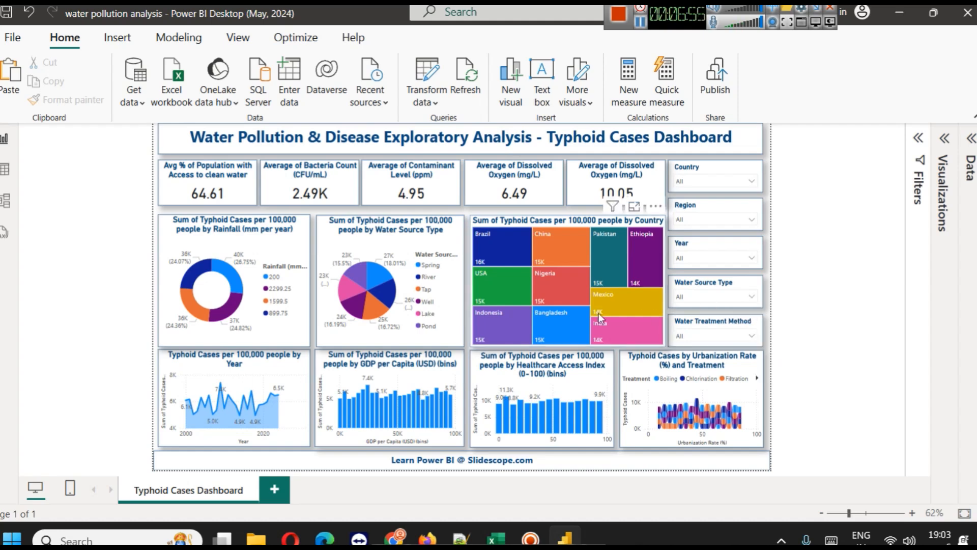